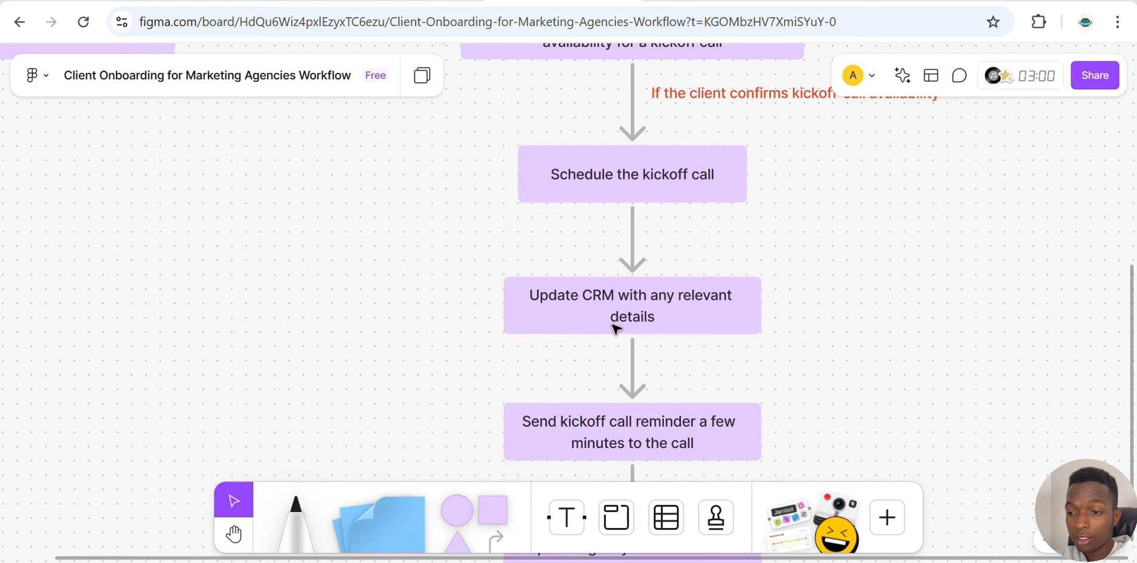
# Scroll through the client onboarding workflow diagram on the board to review its later stages
pyautogui.scroll(-1, 616, 329)
pyautogui.scroll(-4, 616, 328)
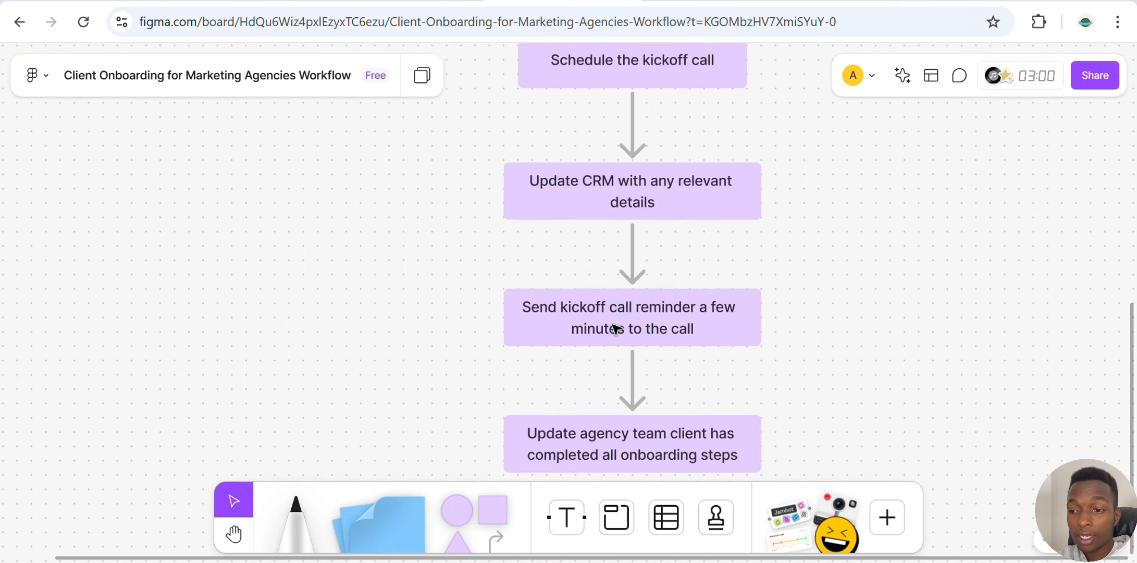
pyautogui.scroll(-4, 616, 328)
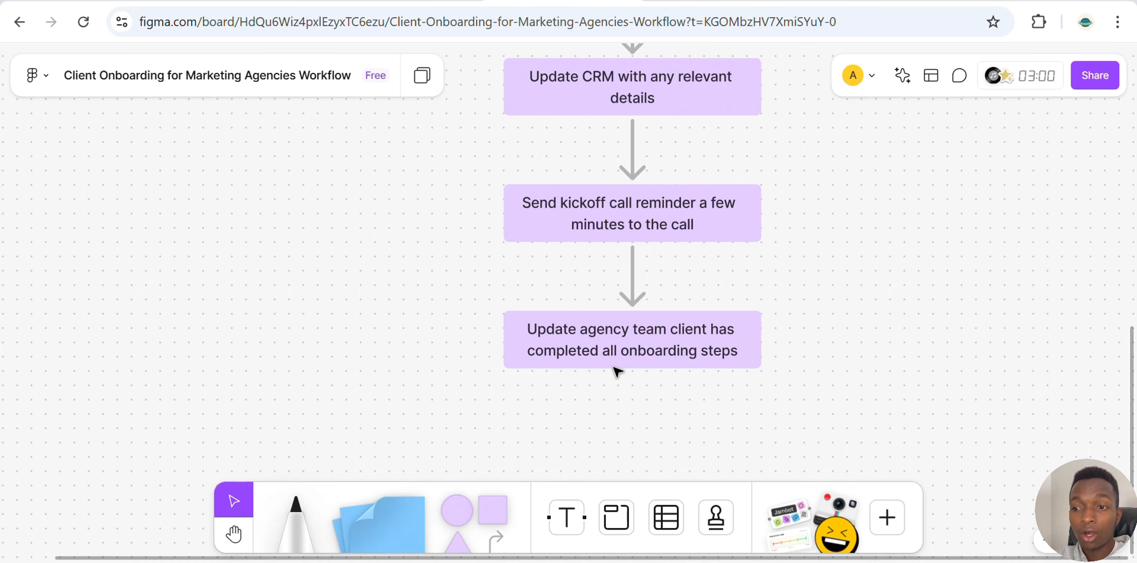
pyautogui.scroll(15, 617, 371)
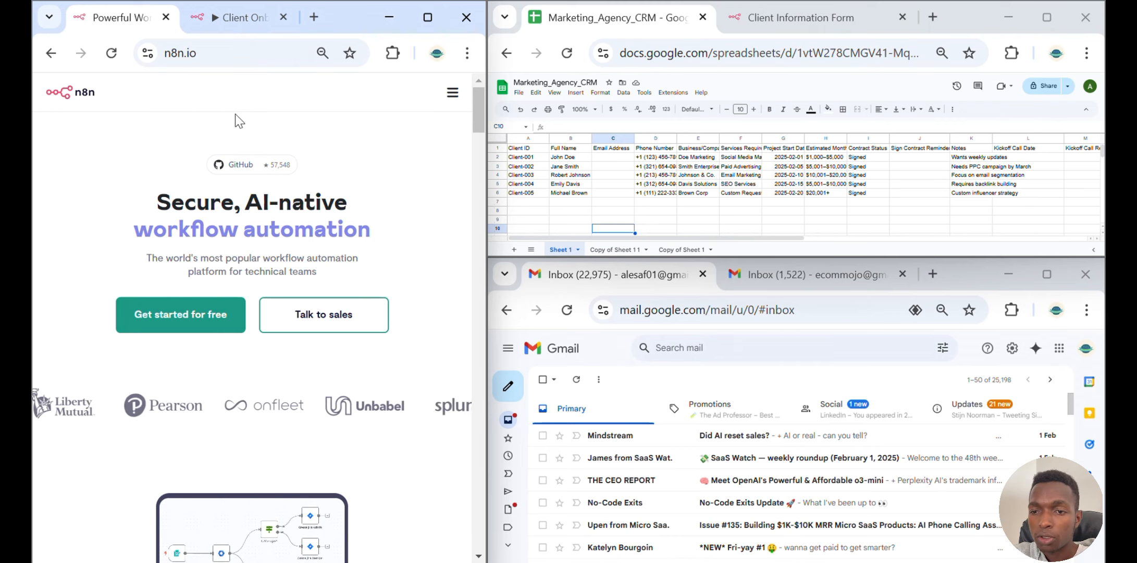
# Switch to the n8n workflow tab and open its list of executions
pyautogui.click(229, 29)
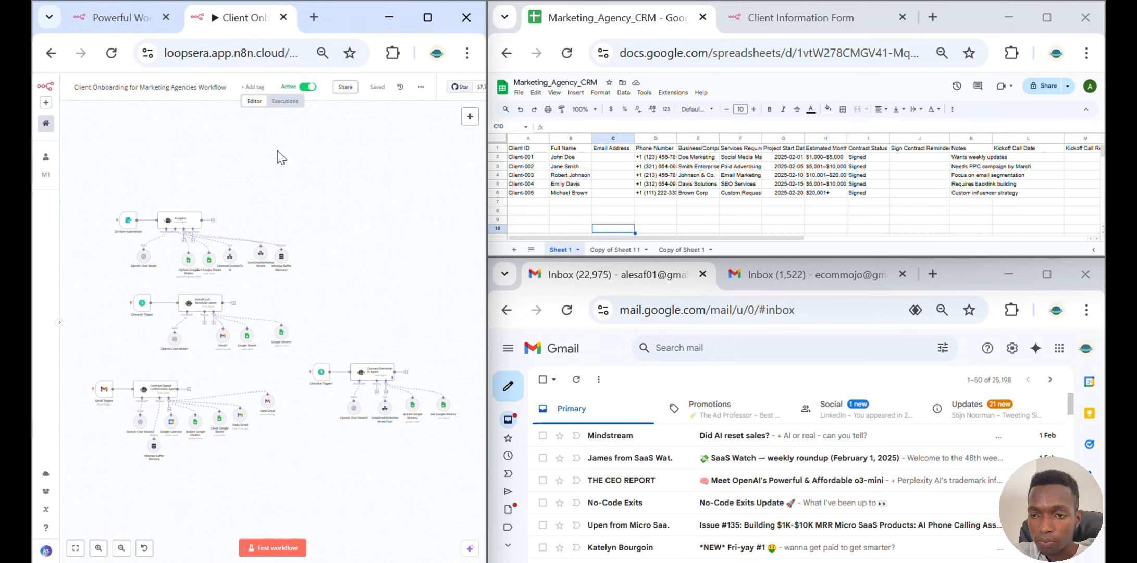
pyautogui.click(285, 102)
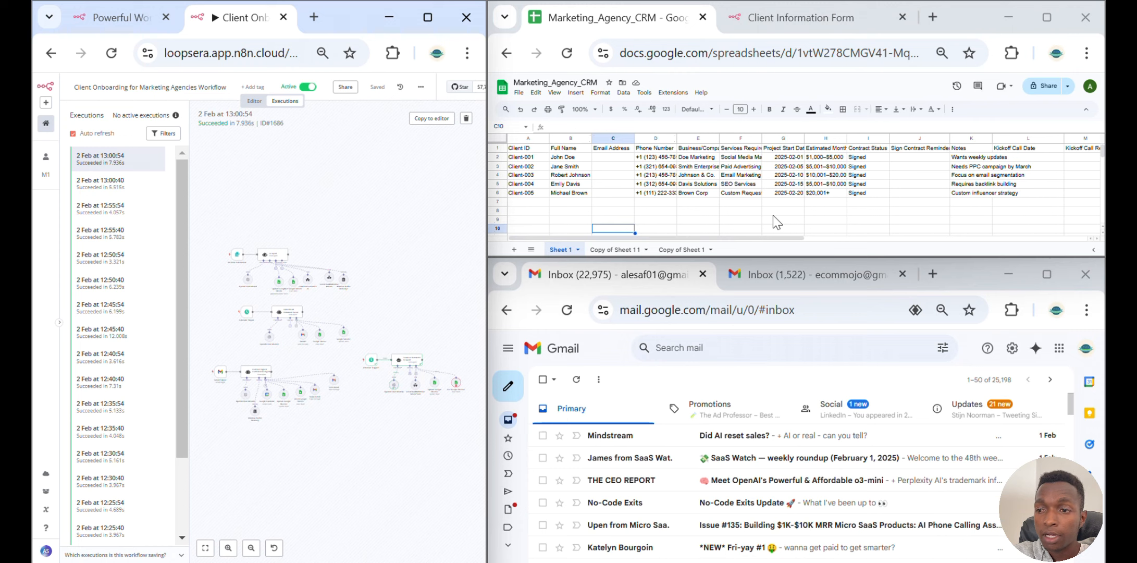
# Switch to the Client Information Form tab and enter the client's full name
pyautogui.click(779, 13)
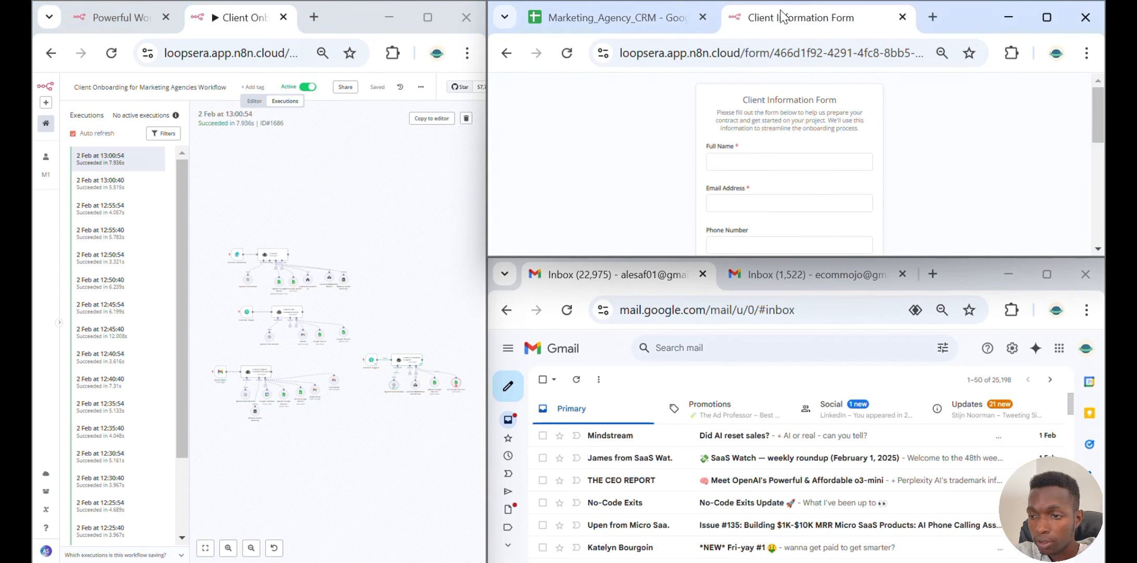
pyautogui.click(779, 161)
pyautogui.click(832, 204)
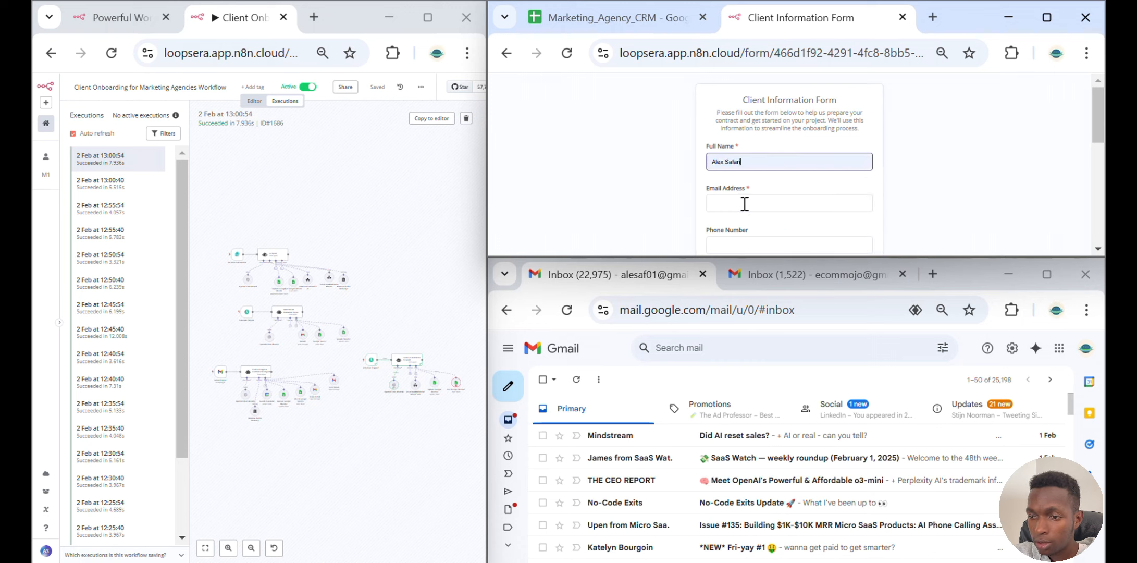
# Fill in the client's e-mail address in the form
pyautogui.click(745, 203)
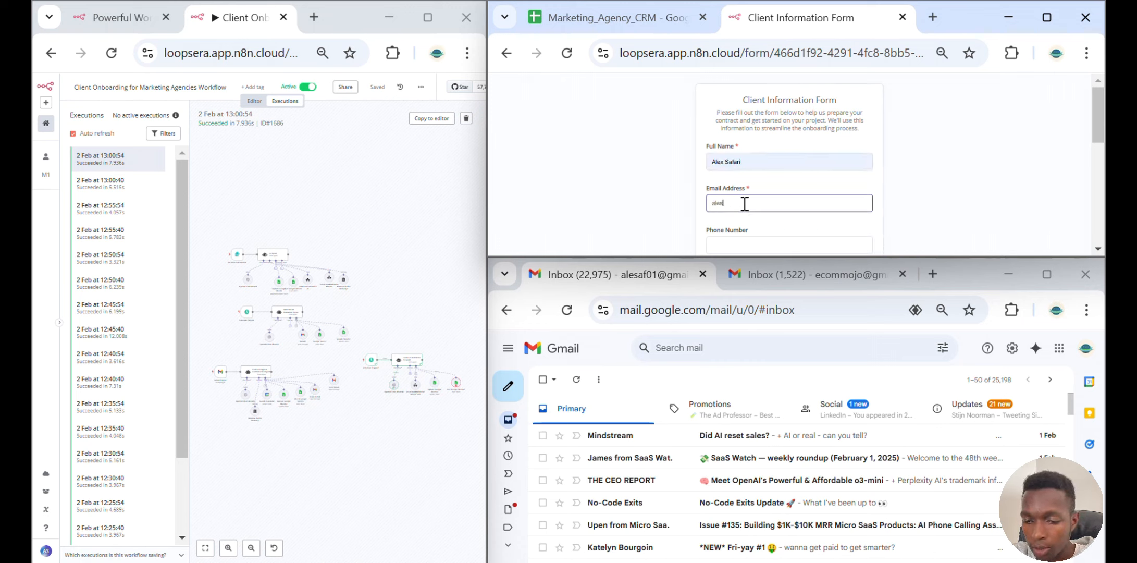
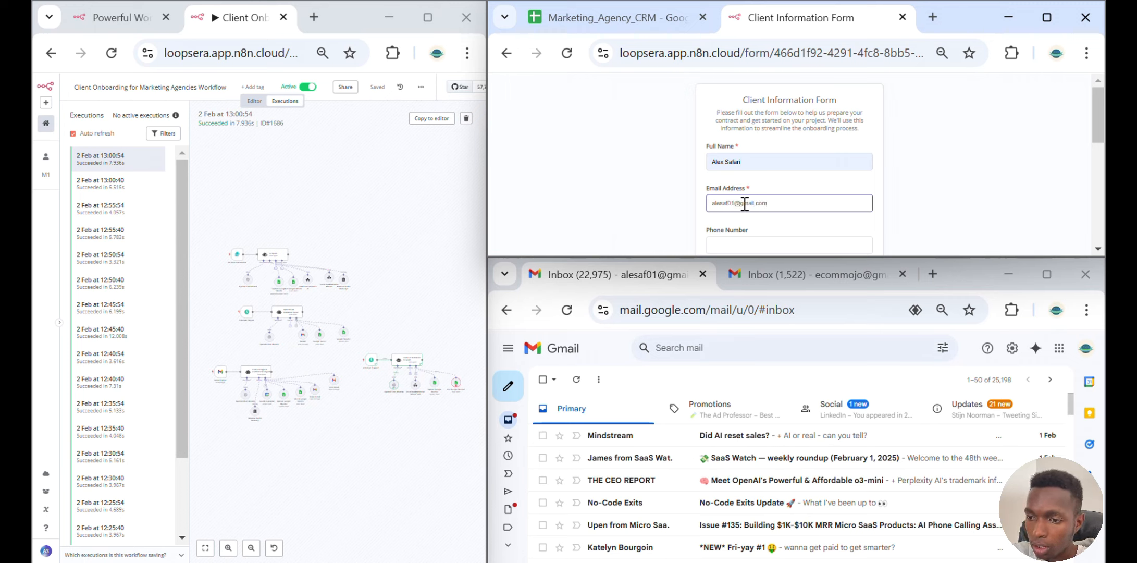
# Enter the client's phone number in the form
pyautogui.scroll(-2, 745, 198)
pyautogui.click(747, 159)
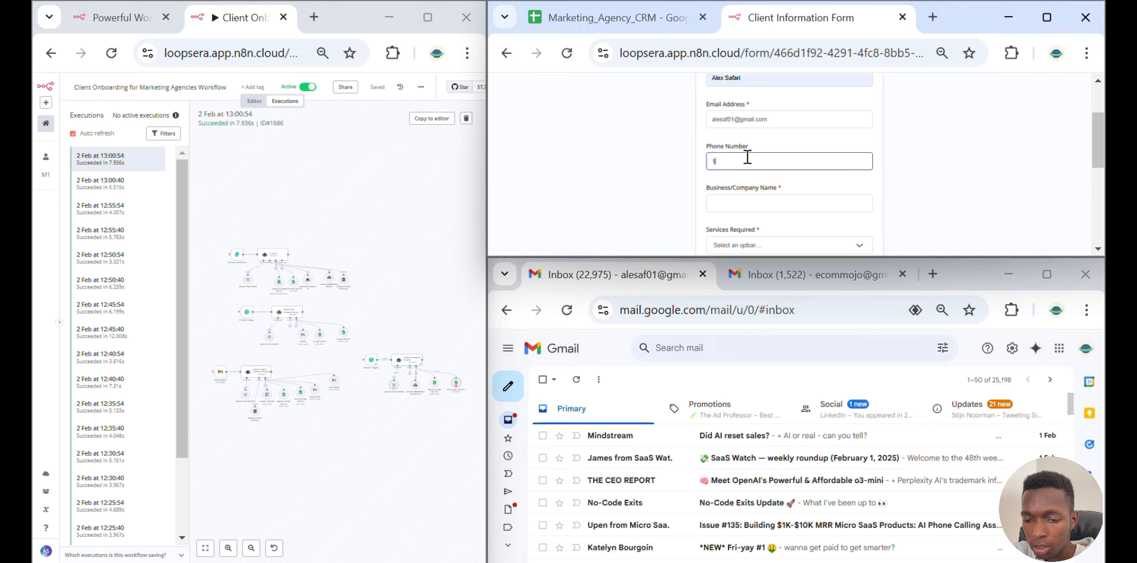
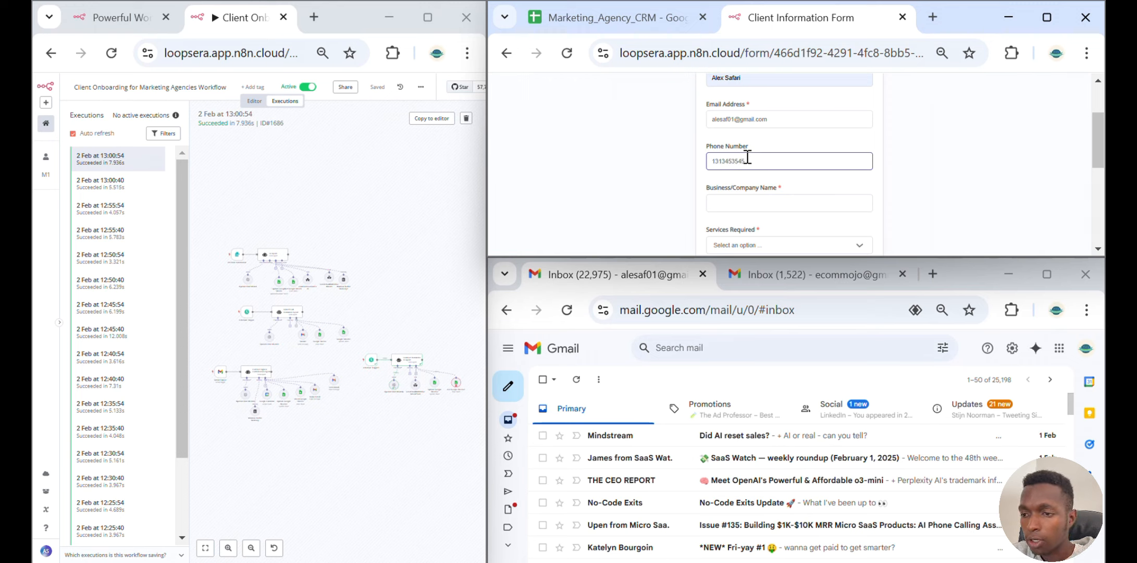
# Set the Business/Company Name to Repo LLC
pyautogui.click(749, 203)
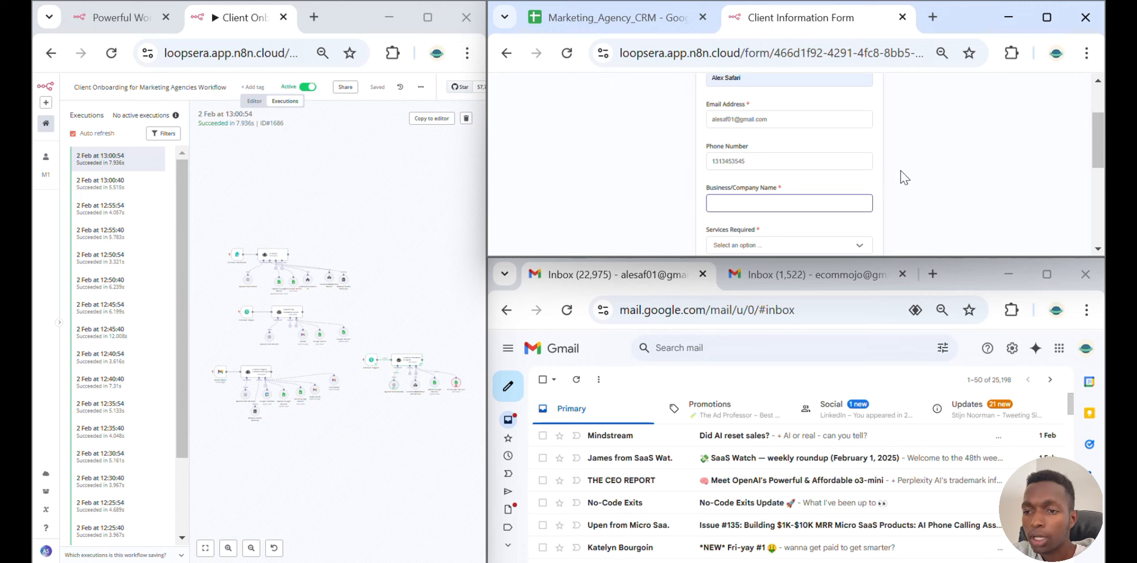
pyautogui.write('Repo')
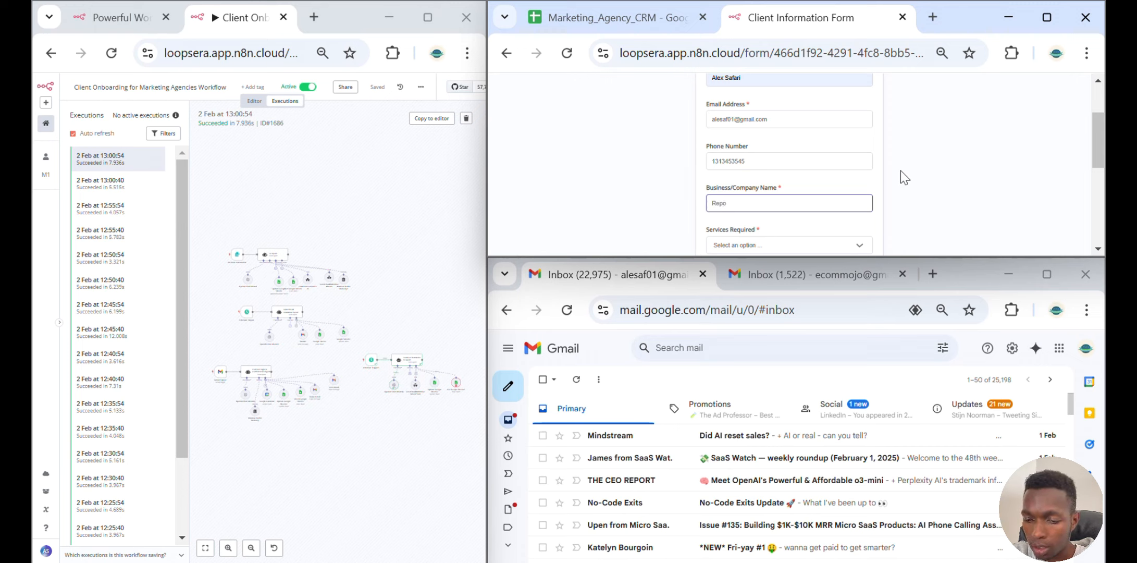
pyautogui.write(' LLC')
# Choose Social Media Management as the required service
pyautogui.scroll(-2, 900, 170)
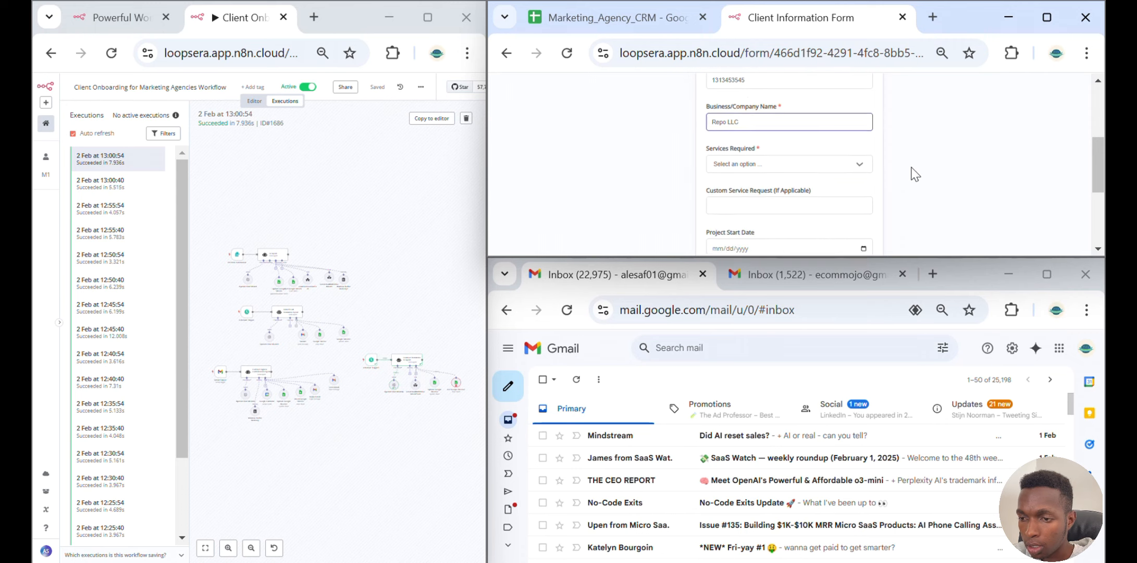
pyautogui.click(825, 166)
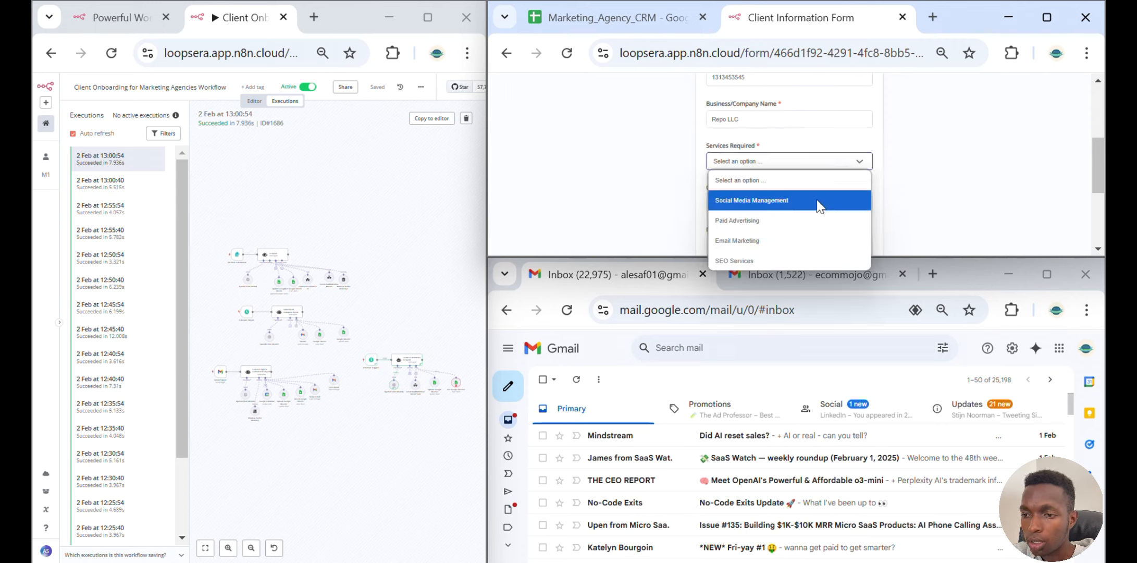
pyautogui.click(818, 200)
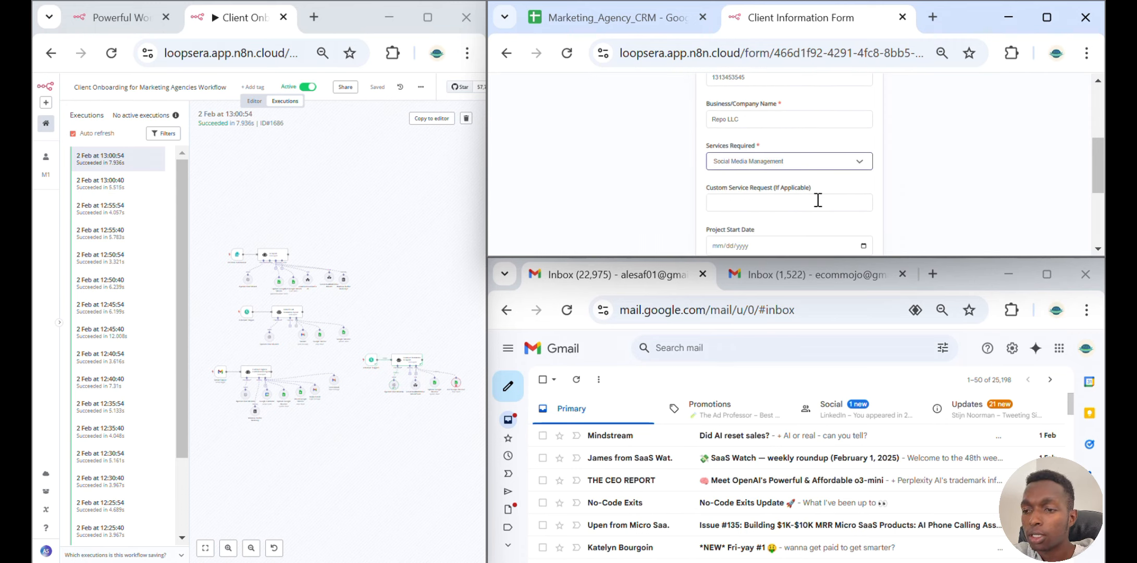
# Pick February 2, 2025 as the project start date
pyautogui.scroll(-2, 818, 200)
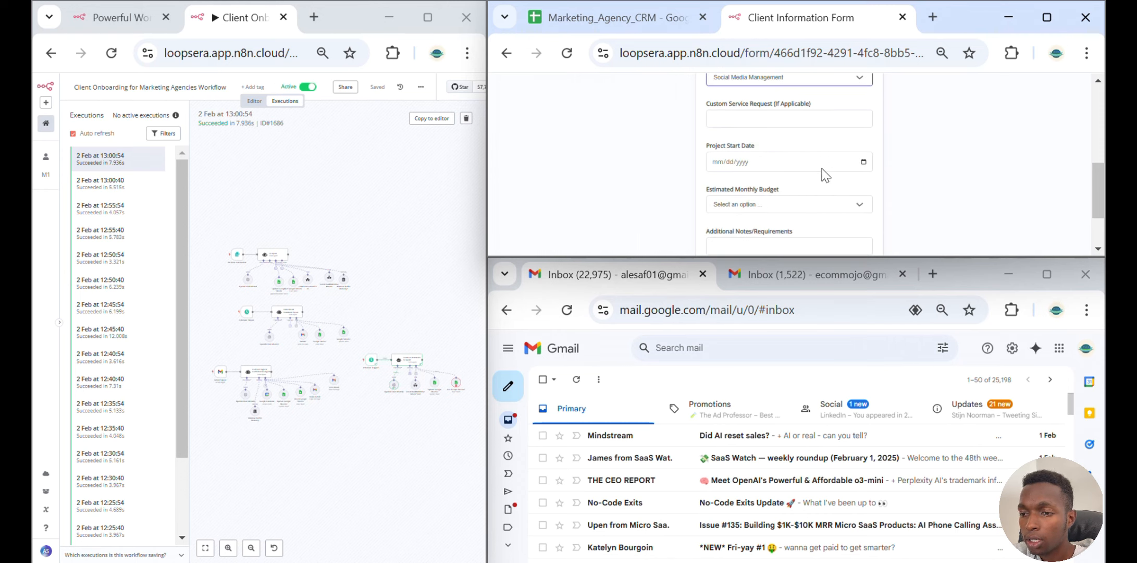
pyautogui.click(863, 162)
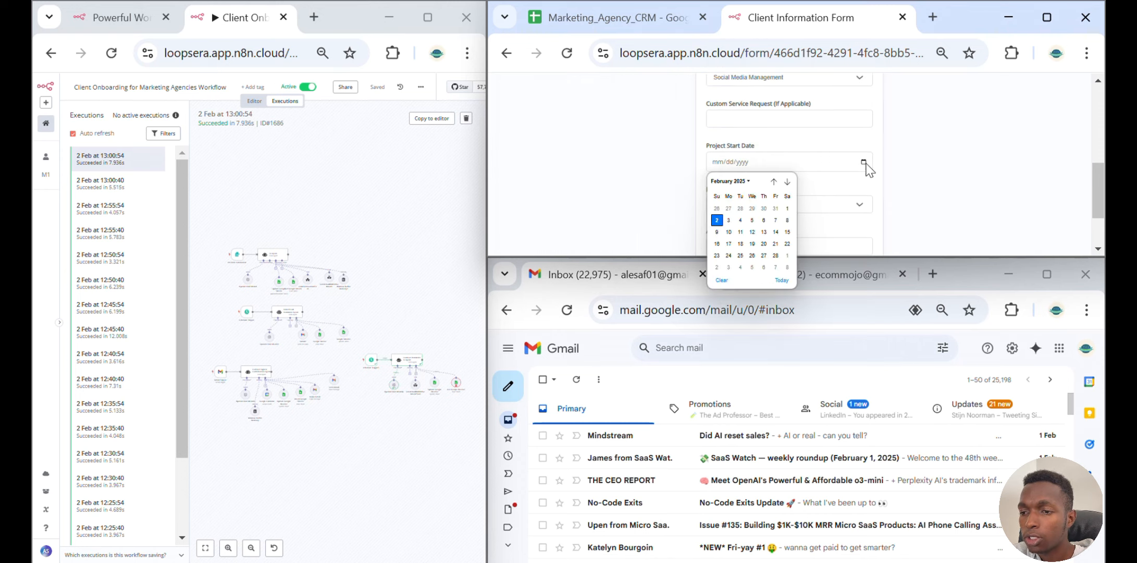
pyautogui.click(716, 219)
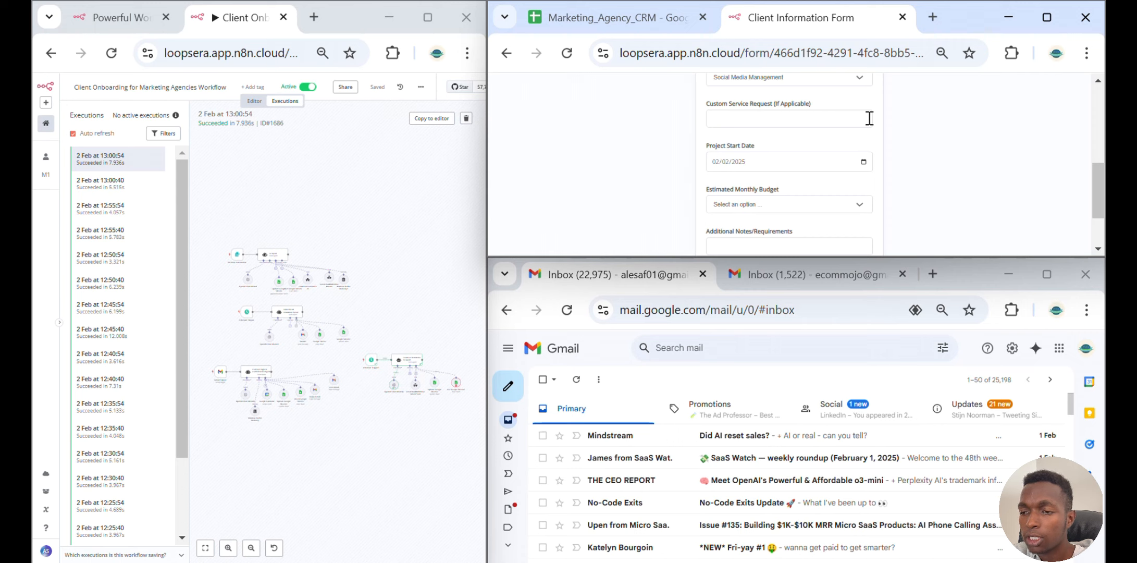
# Choose $10,001–$20,000 as the estimated monthly budget and submit the form
pyautogui.scroll(-2, 864, 121)
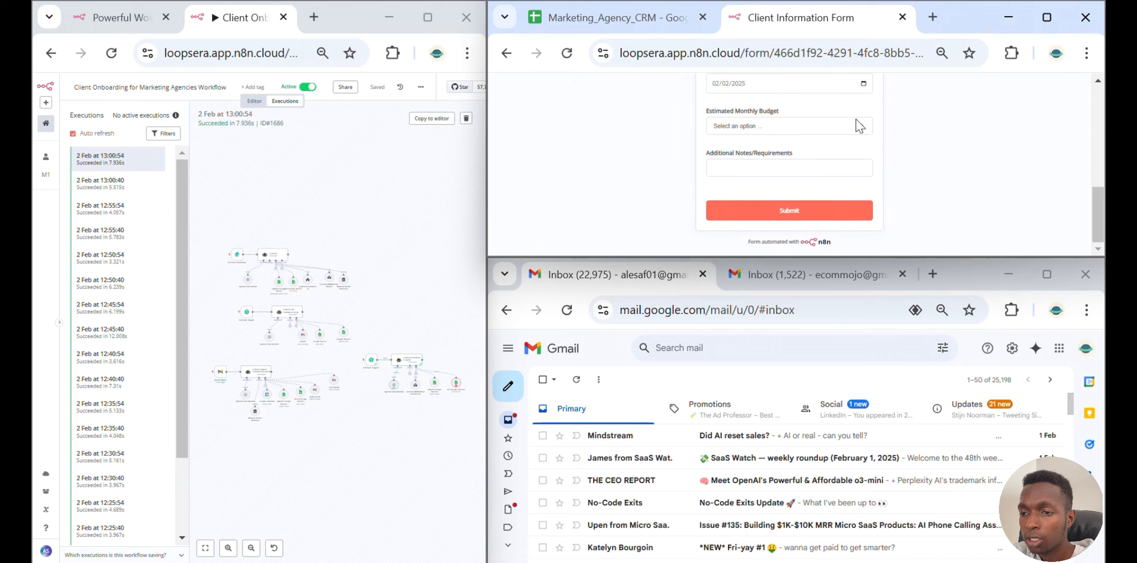
pyautogui.click(856, 121)
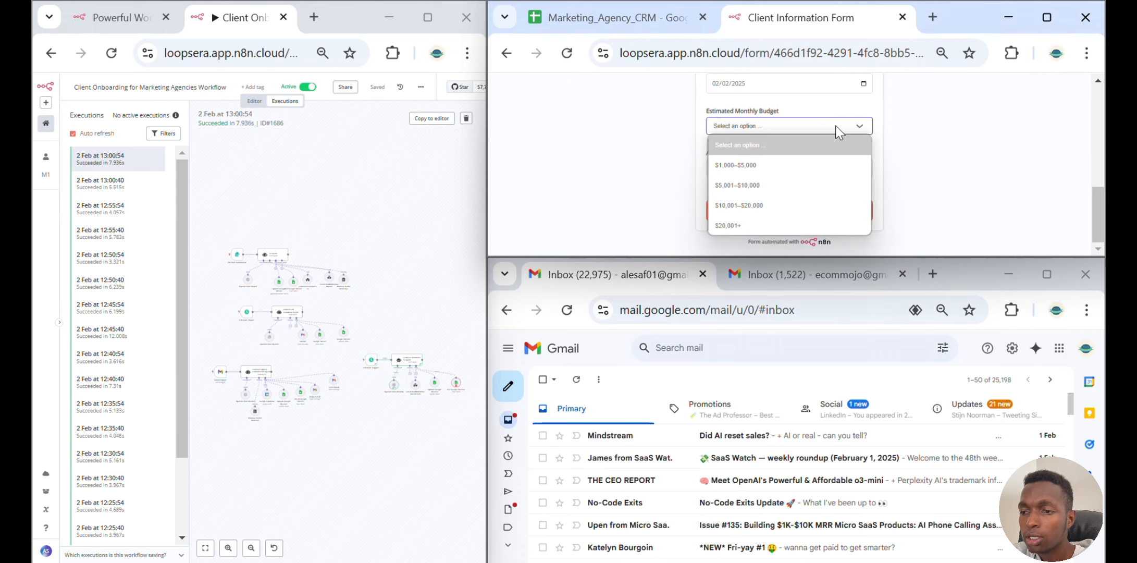
pyautogui.click(828, 198)
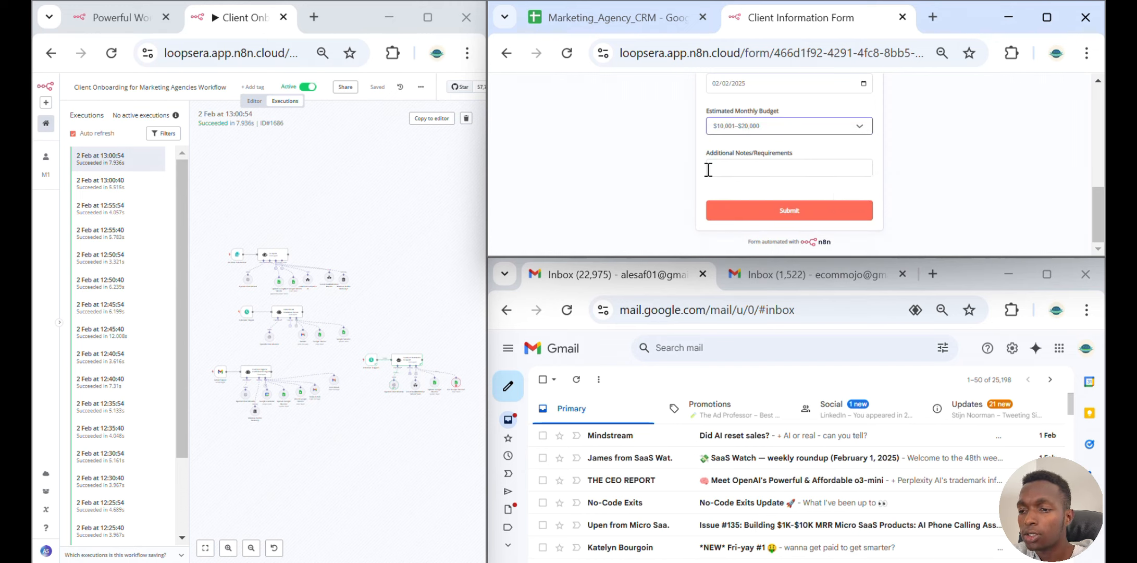
pyautogui.click(828, 211)
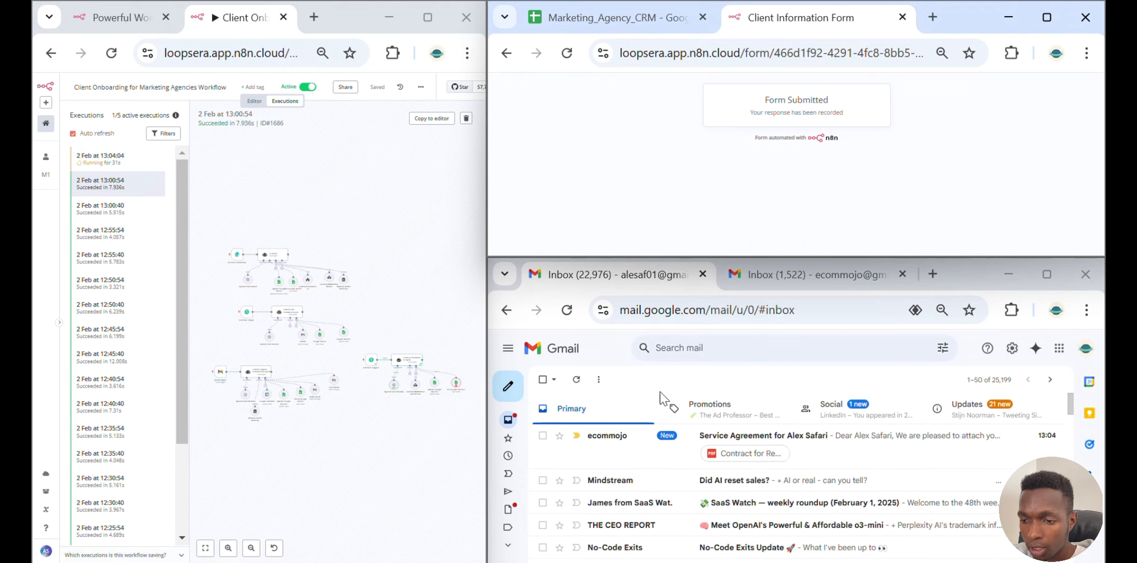
# Open the new service agreement email and read through its attached contract PDF
pyautogui.click(658, 442)
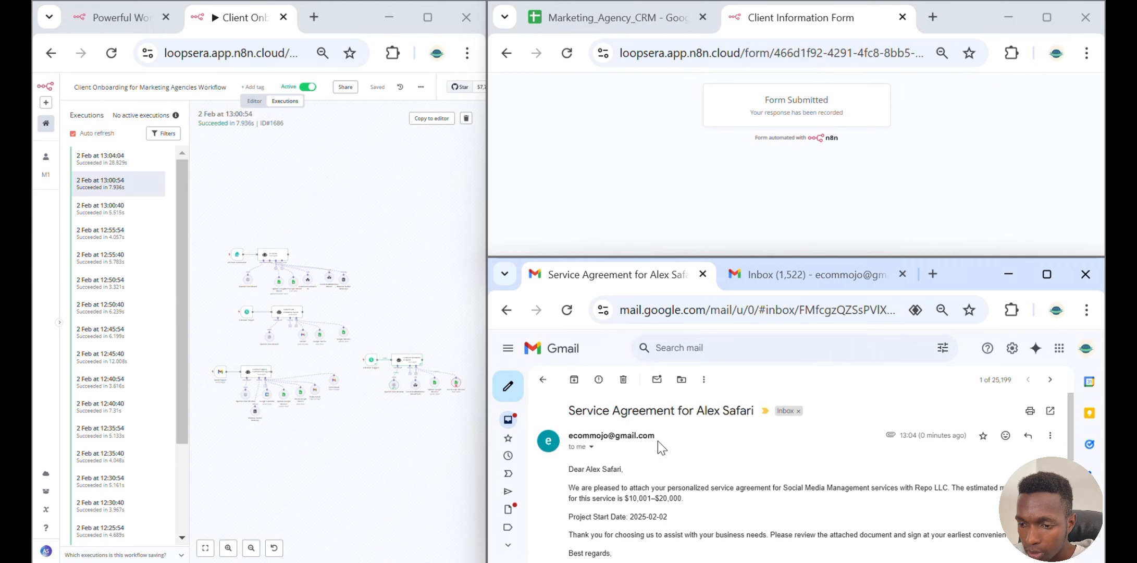
pyautogui.scroll(-5, 657, 441)
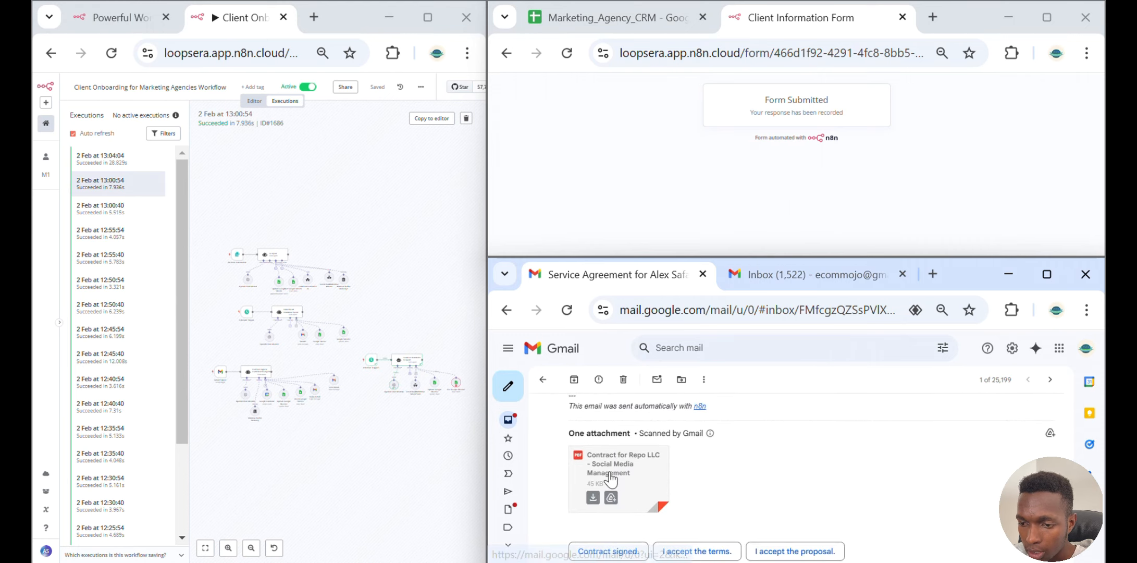
pyautogui.click(610, 478)
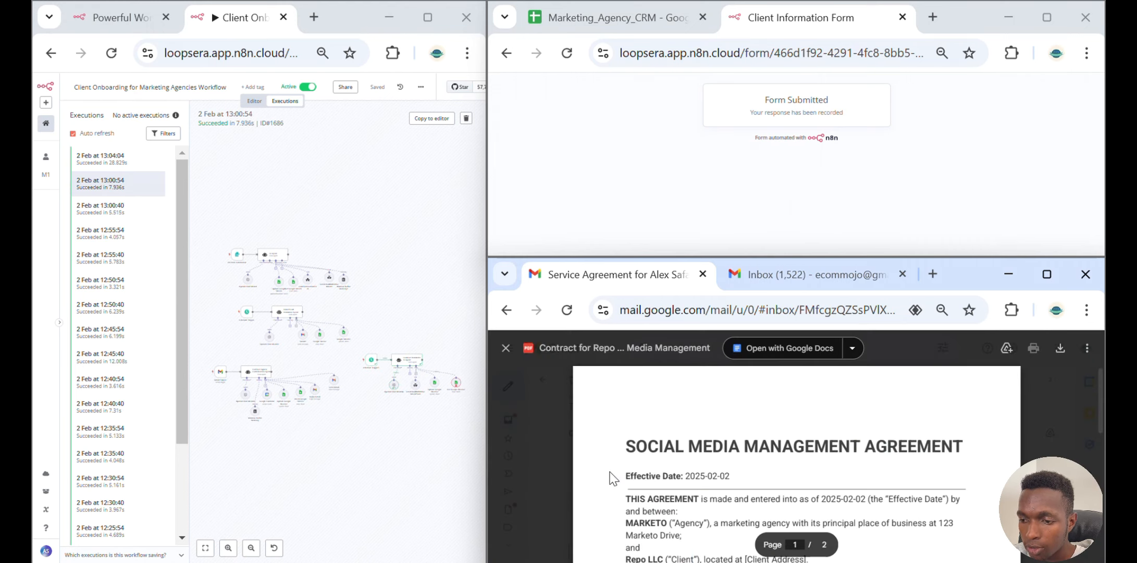
pyautogui.scroll(-3, 649, 468)
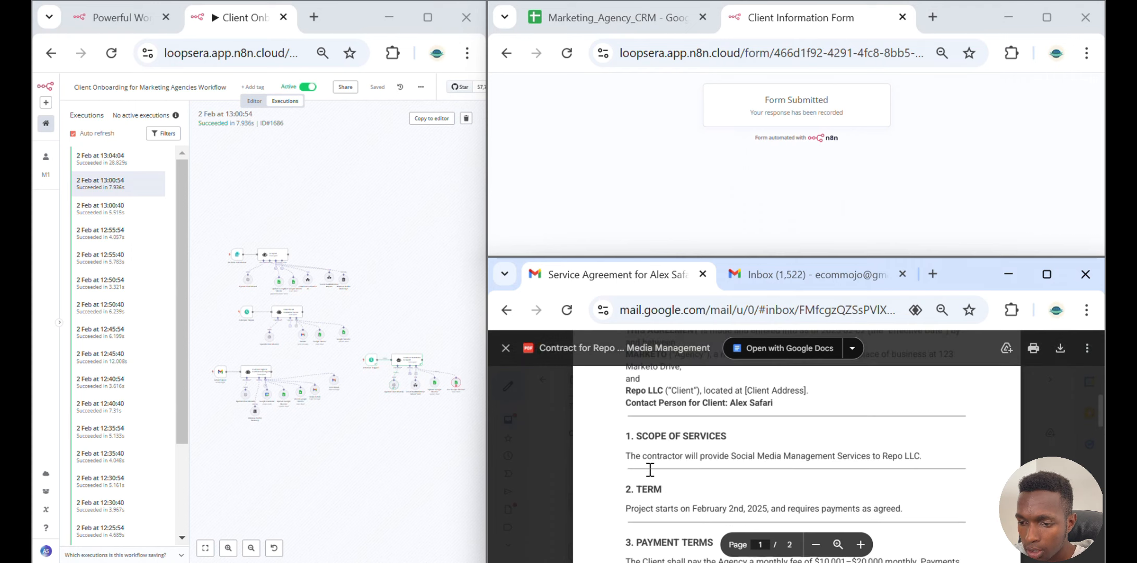
pyautogui.scroll(-3, 649, 469)
pyautogui.scroll(-10, 650, 468)
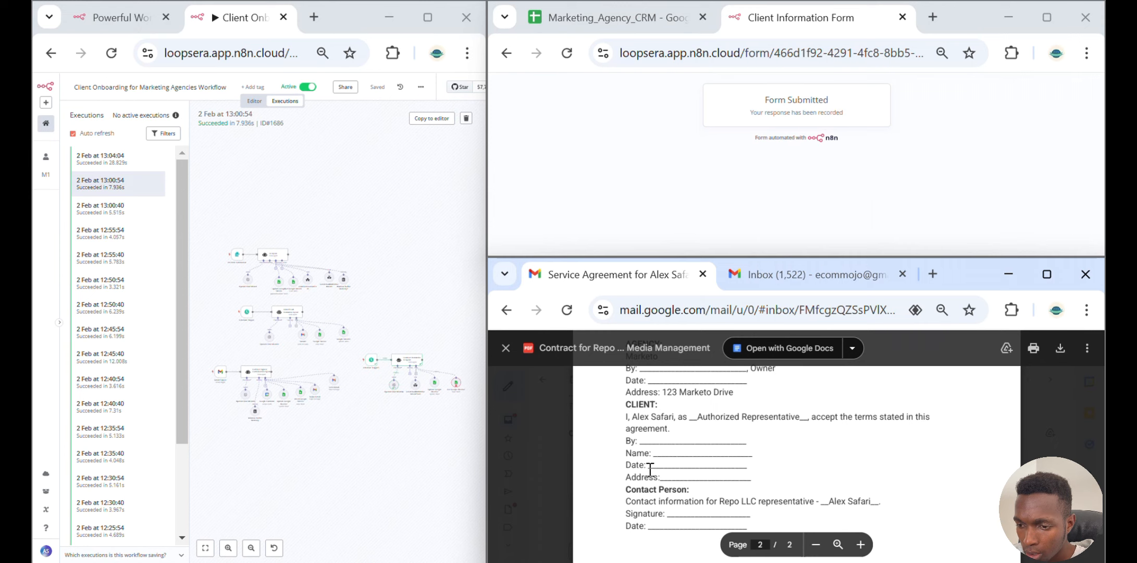
pyautogui.scroll(-4, 650, 469)
pyautogui.scroll(5, 650, 468)
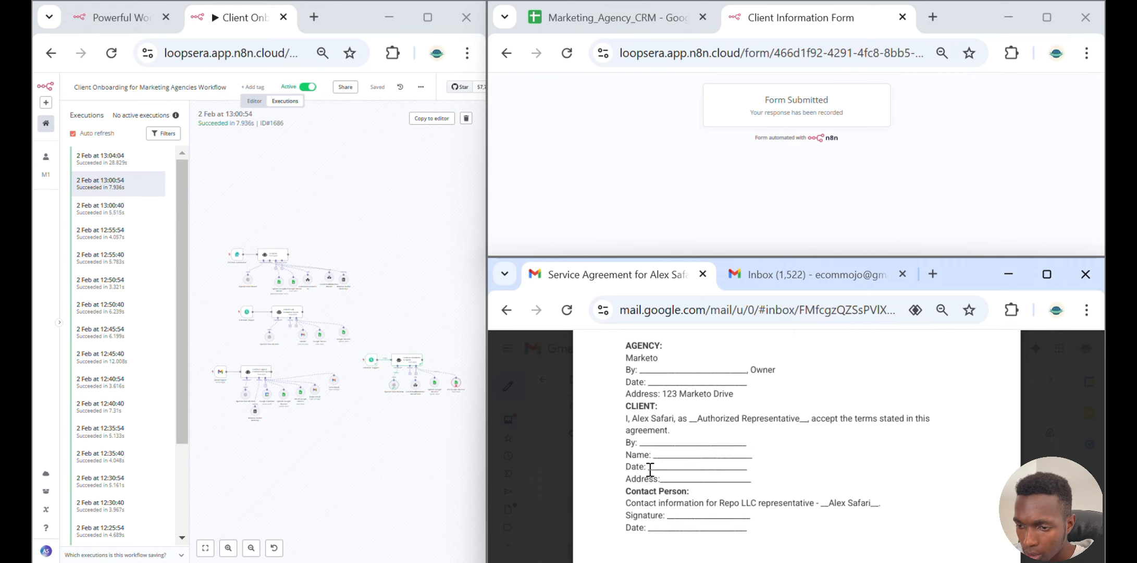
# Open the contract-signing reminder email and view its attached contract
pyautogui.click(681, 21)
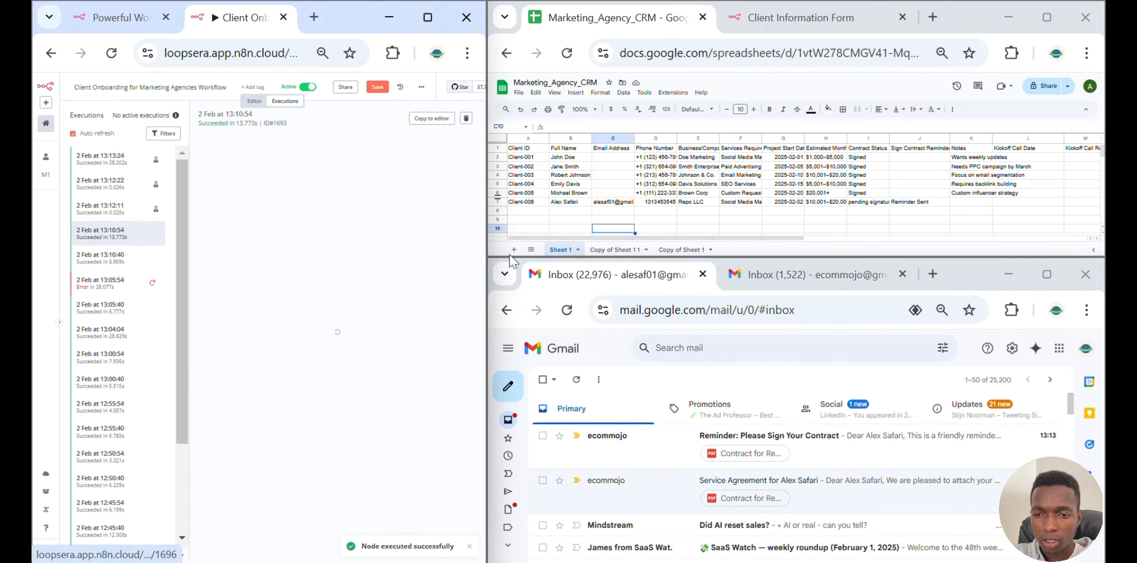
pyautogui.click(667, 455)
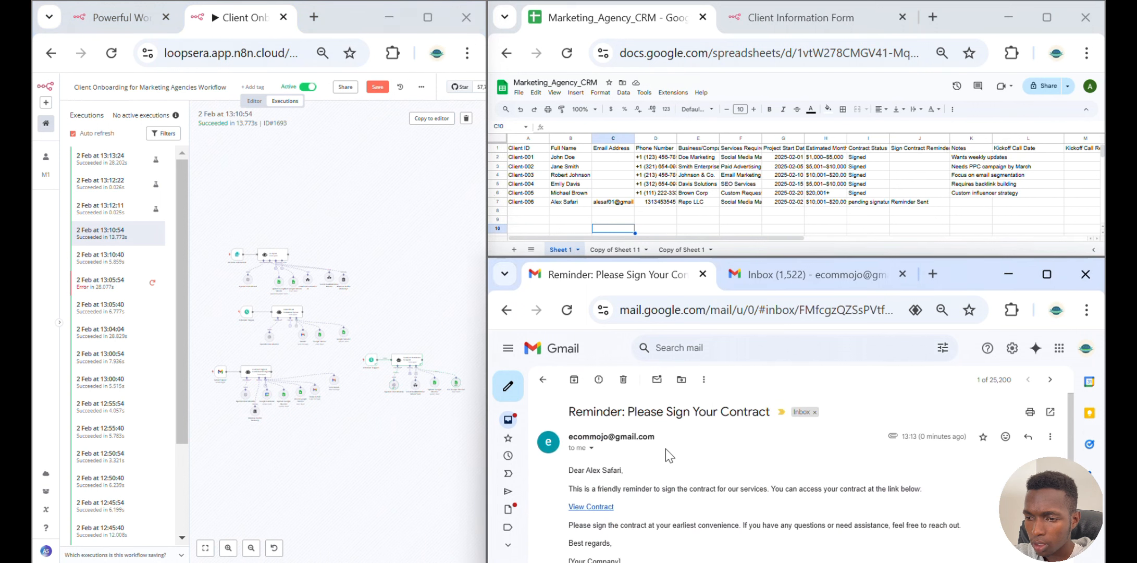
pyautogui.scroll(-1, 665, 449)
pyautogui.scroll(1, 665, 449)
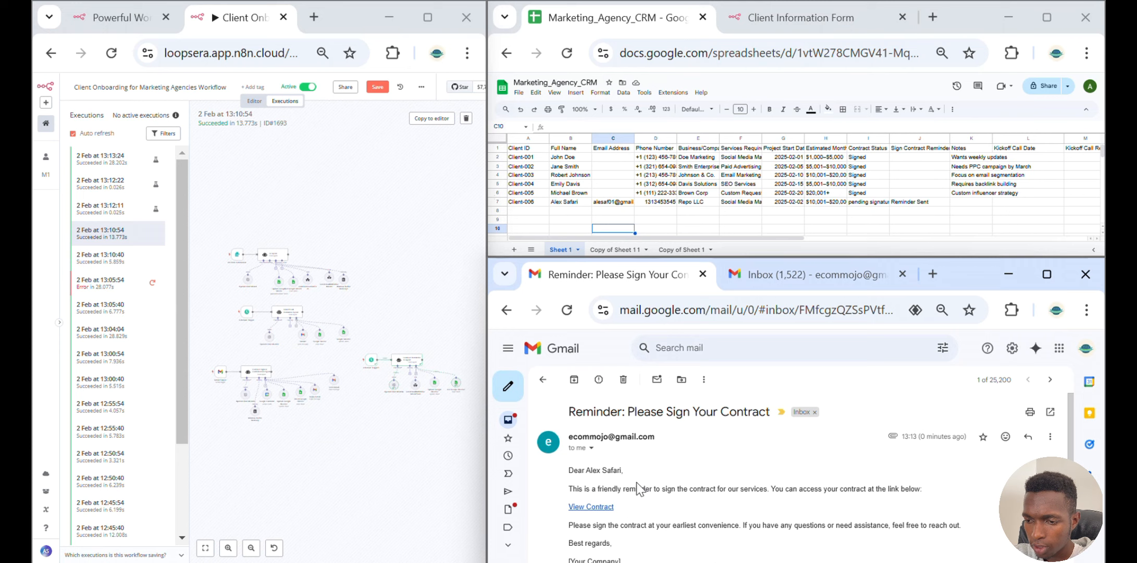
pyautogui.scroll(-5, 780, 491)
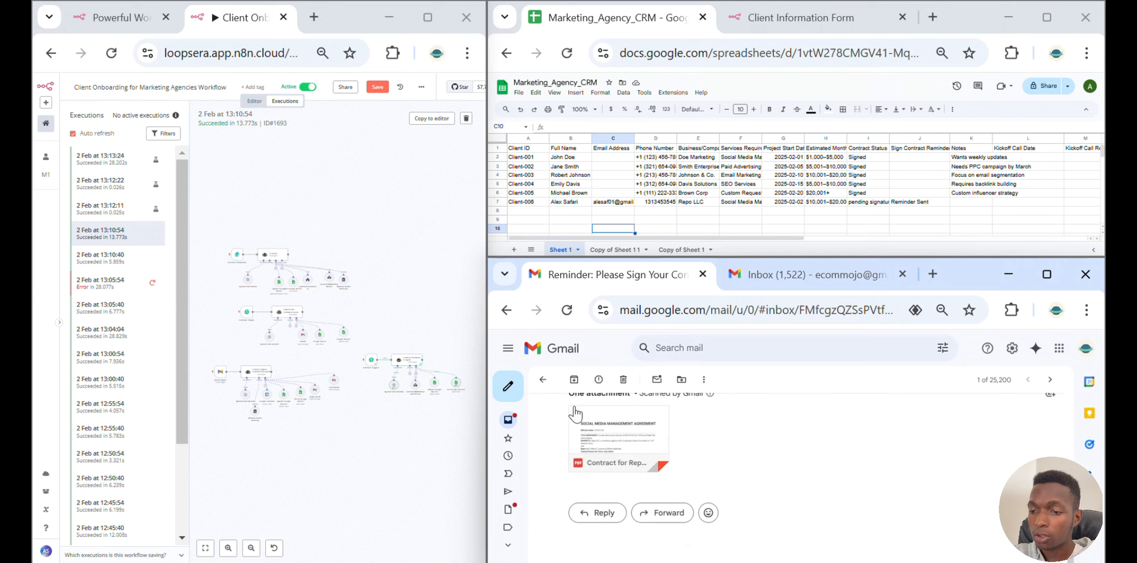
pyautogui.click(605, 418)
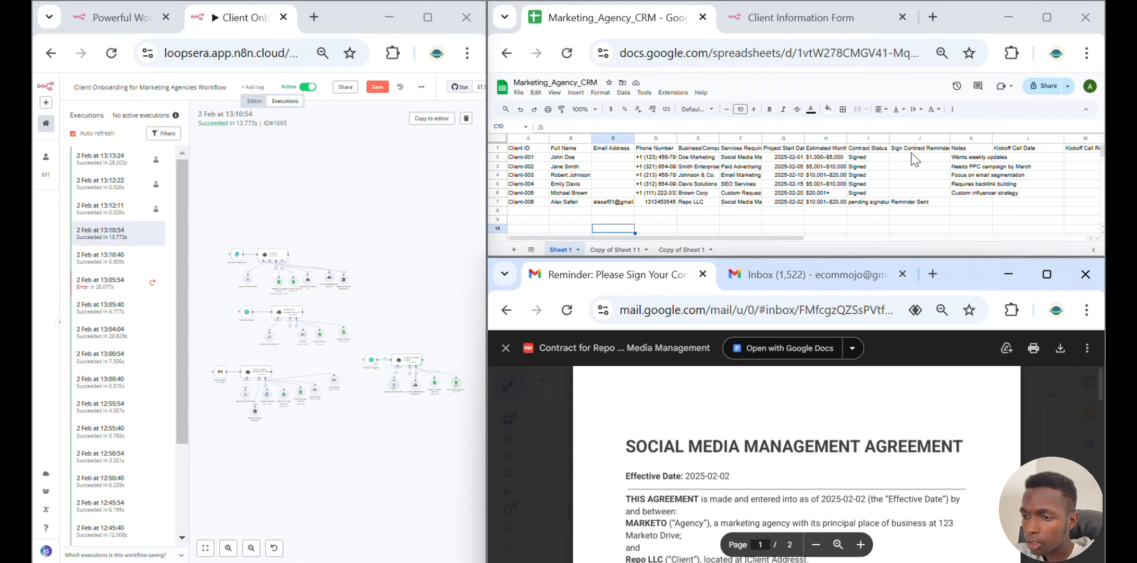
# Open the downloaded contract PDF and zoom into the client signature section on page 2
pyautogui.click(924, 203)
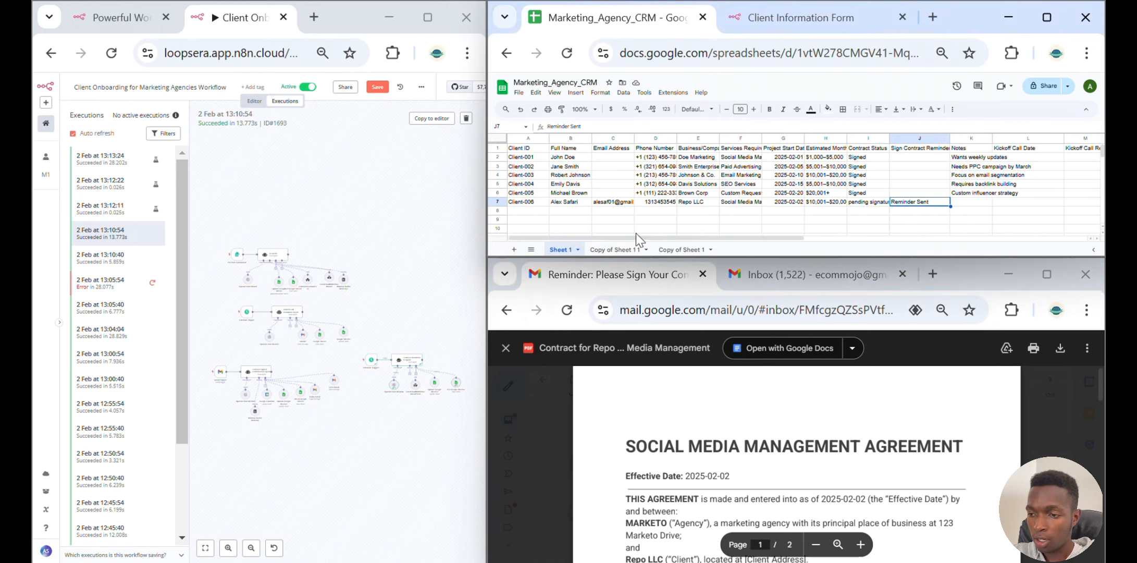
pyautogui.click(509, 422)
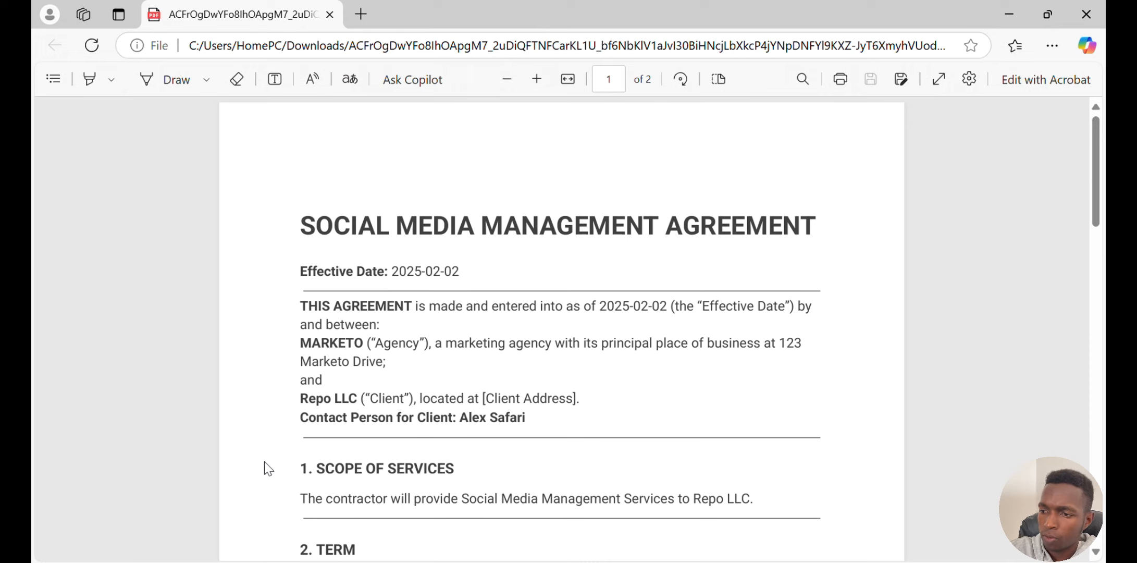
pyautogui.scroll(-1, 264, 461)
pyautogui.scroll(-15, 264, 461)
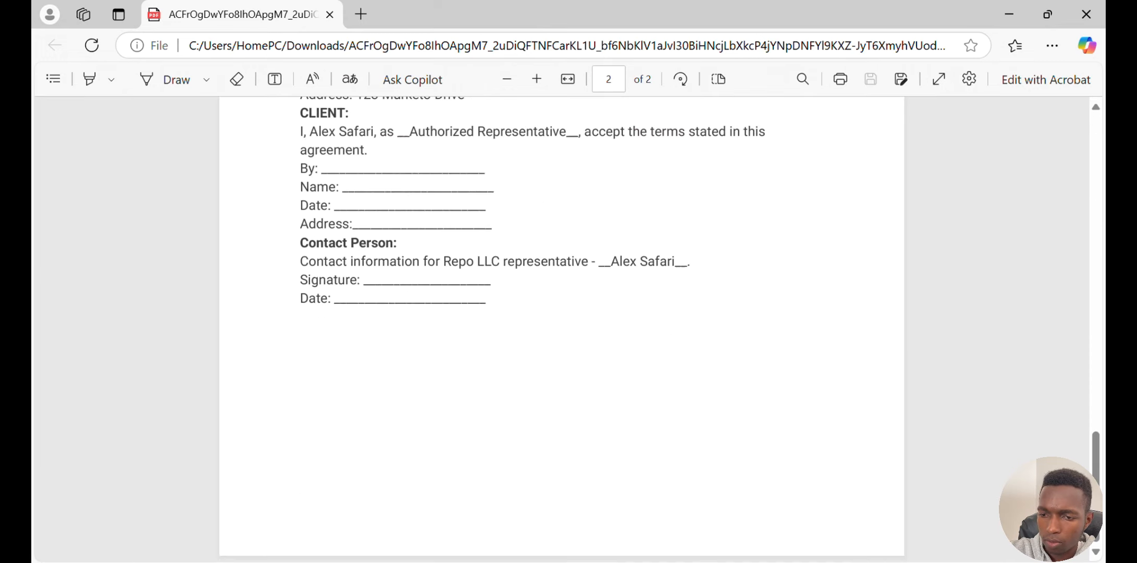
pyautogui.scroll(5, 562, 329)
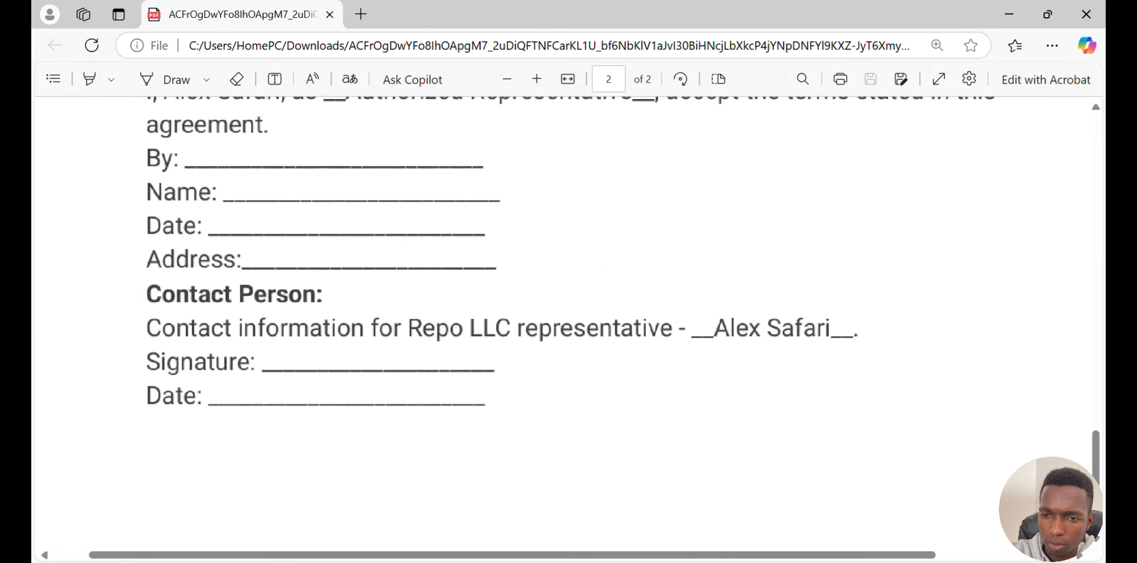
pyautogui.scroll(1, 561, 328)
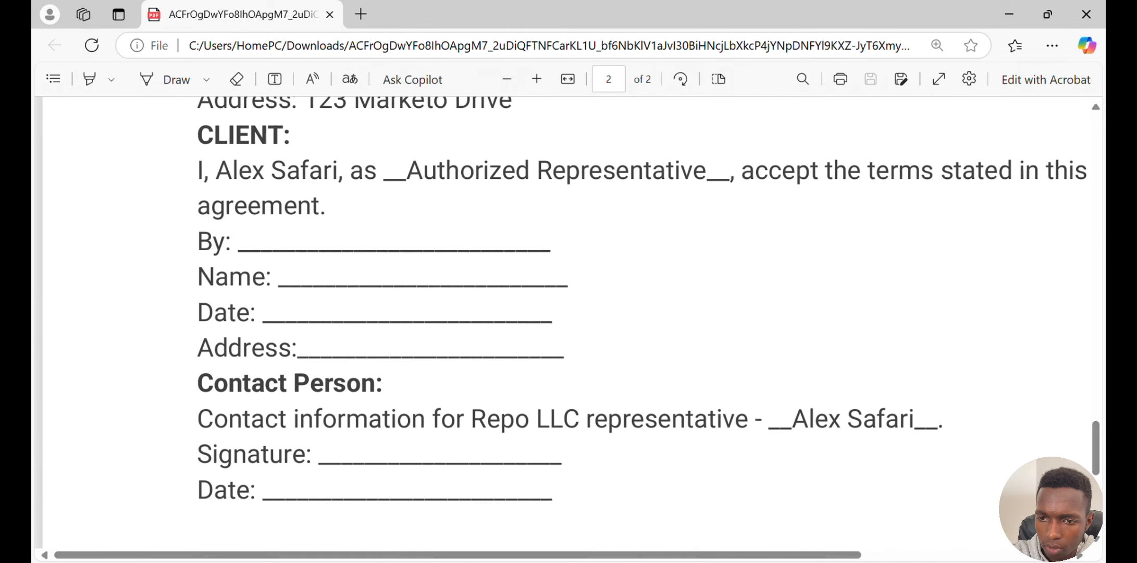
# With the Draw tool, handwrite the client's name on the By and Name lines of the client block
pyautogui.click(176, 80)
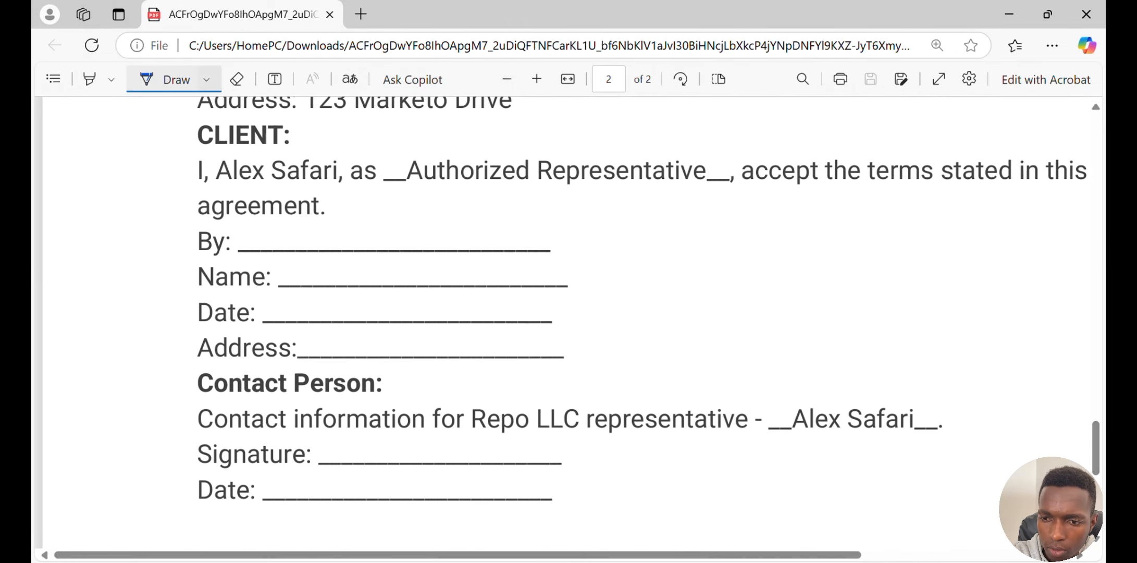
pyautogui.moveTo(244, 255)
pyautogui.mouseDown()
pyautogui.moveTo(268, 219)
pyautogui.moveTo(274, 254)
pyautogui.moveTo(270, 235)
pyautogui.moveTo(280, 255)
pyautogui.moveTo(299, 245)
pyautogui.mouseUp()
pyautogui.moveTo(306, 233)
pyautogui.mouseDown()
pyautogui.moveTo(317, 249)
pyautogui.moveTo(306, 250)
pyautogui.mouseUp()
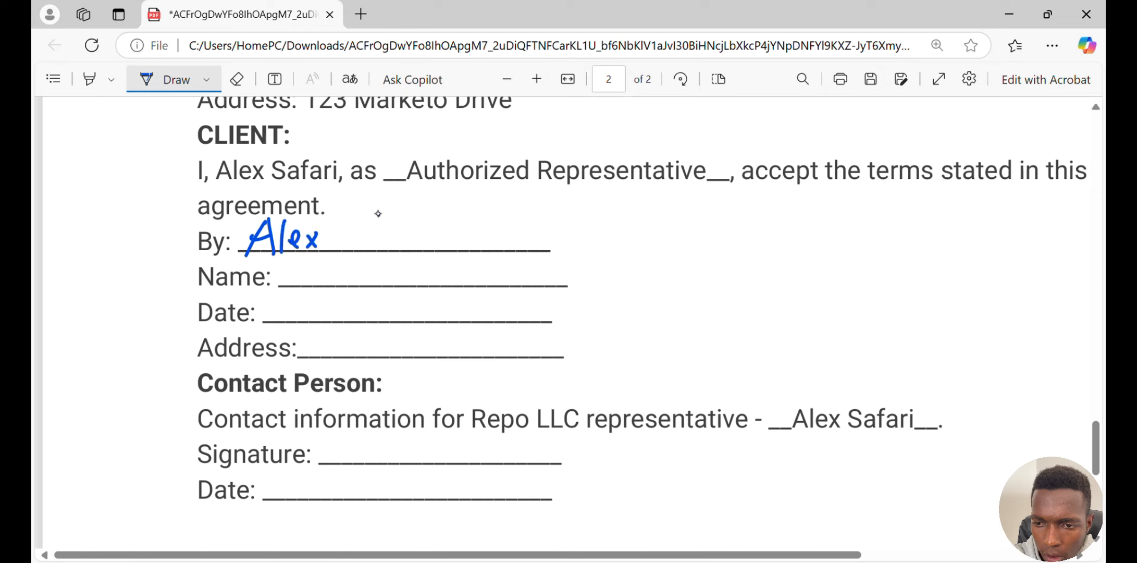
pyautogui.moveTo(378, 212)
pyautogui.mouseDown()
pyautogui.moveTo(353, 236)
pyautogui.moveTo(400, 237)
pyautogui.moveTo(399, 254)
pyautogui.mouseUp()
pyautogui.moveTo(397, 234); pyautogui.dragTo(452, 245)
pyautogui.moveTo(452, 213); pyautogui.dragTo(452, 222)
pyautogui.moveTo(301, 256)
pyautogui.mouseDown()
pyautogui.moveTo(283, 294)
pyautogui.moveTo(312, 286)
pyautogui.mouseUp()
pyautogui.moveTo(291, 276)
pyautogui.mouseDown()
pyautogui.moveTo(315, 270)
pyautogui.moveTo(322, 284)
pyautogui.mouseUp()
pyautogui.moveTo(327, 279)
pyautogui.mouseDown()
pyautogui.moveTo(338, 272)
pyautogui.moveTo(344, 285)
pyautogui.mouseUp()
pyautogui.moveTo(345, 270)
pyautogui.mouseDown()
pyautogui.moveTo(357, 285)
pyautogui.moveTo(348, 285)
pyautogui.mouseUp()
pyautogui.moveTo(414, 257); pyautogui.dragTo(390, 282)
pyautogui.moveTo(417, 267)
pyautogui.mouseDown()
pyautogui.moveTo(428, 293)
pyautogui.moveTo(452, 285)
pyautogui.mouseUp()
pyautogui.moveTo(458, 285)
pyautogui.mouseDown()
pyautogui.moveTo(469, 270)
pyautogui.moveTo(478, 282)
pyautogui.mouseUp()
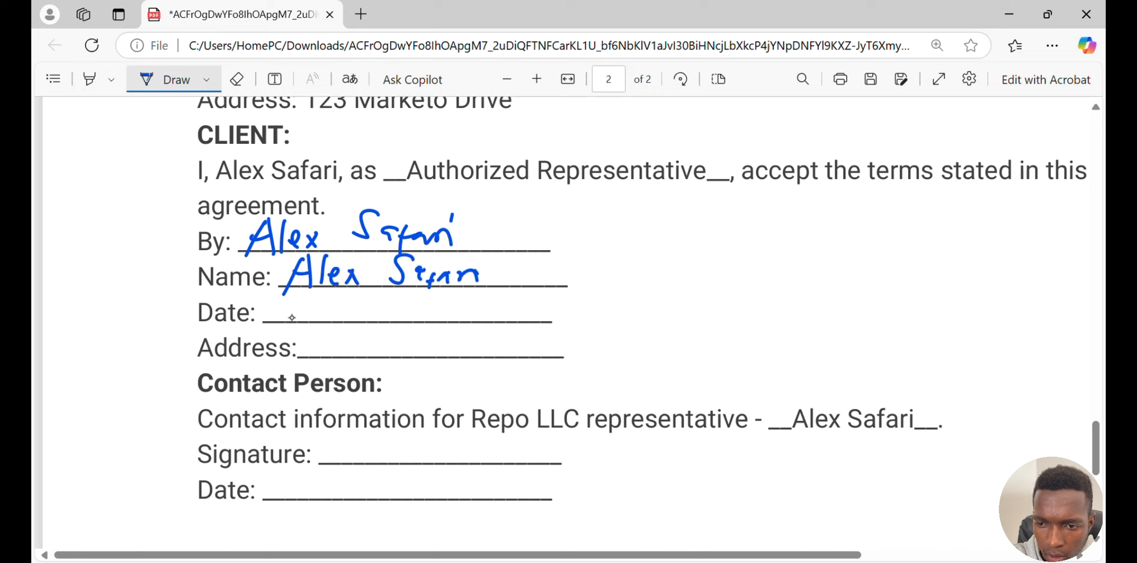
# Handwrite the date 02/02/2025 on the Date line and 123 Drive on the Address line
pyautogui.moveTo(306, 304); pyautogui.dragTo(304, 304)
pyautogui.moveTo(315, 305); pyautogui.dragTo(329, 320)
pyautogui.moveTo(353, 289); pyautogui.dragTo(331, 323)
pyautogui.moveTo(360, 306)
pyautogui.mouseDown()
pyautogui.moveTo(348, 313)
pyautogui.moveTo(362, 307)
pyautogui.mouseUp()
pyautogui.moveTo(373, 306); pyautogui.dragTo(386, 316)
pyautogui.moveTo(409, 289)
pyautogui.mouseDown()
pyautogui.moveTo(385, 329)
pyautogui.moveTo(441, 313)
pyautogui.moveTo(467, 319)
pyautogui.mouseUp()
pyautogui.moveTo(470, 301); pyautogui.dragTo(488, 298)
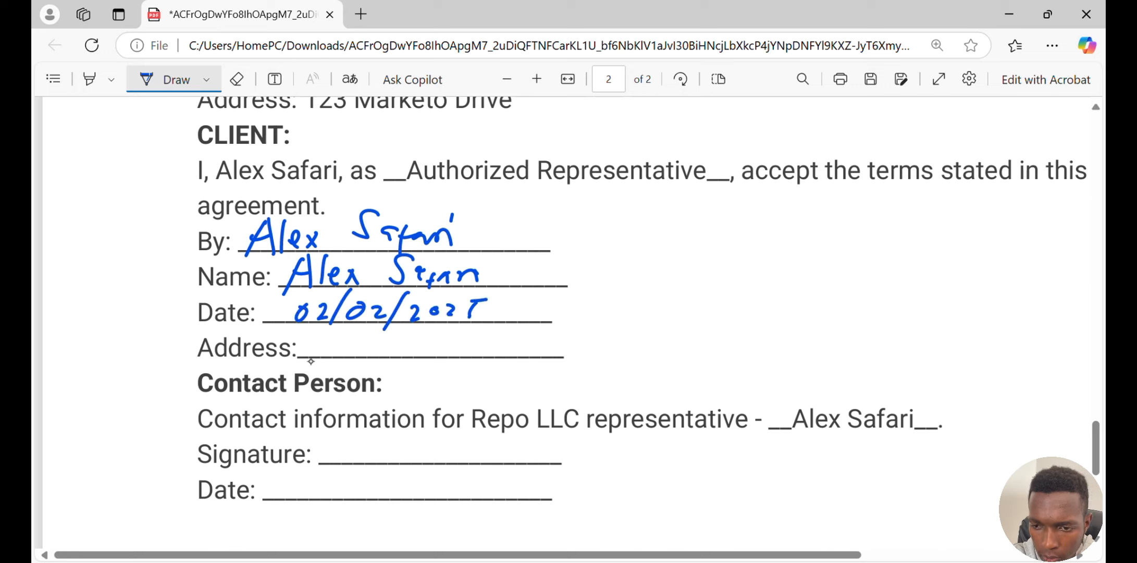
pyautogui.moveTo(318, 343)
pyautogui.mouseDown()
pyautogui.moveTo(307, 366)
pyautogui.moveTo(338, 365)
pyautogui.moveTo(346, 350)
pyautogui.mouseUp()
pyautogui.moveTo(359, 355)
pyautogui.mouseDown()
pyautogui.moveTo(347, 366)
pyautogui.moveTo(388, 348)
pyautogui.moveTo(385, 367)
pyautogui.moveTo(396, 365)
pyautogui.mouseUp()
pyautogui.moveTo(423, 350)
pyautogui.mouseDown()
pyautogui.moveTo(454, 342)
pyautogui.moveTo(470, 355)
pyautogui.mouseUp()
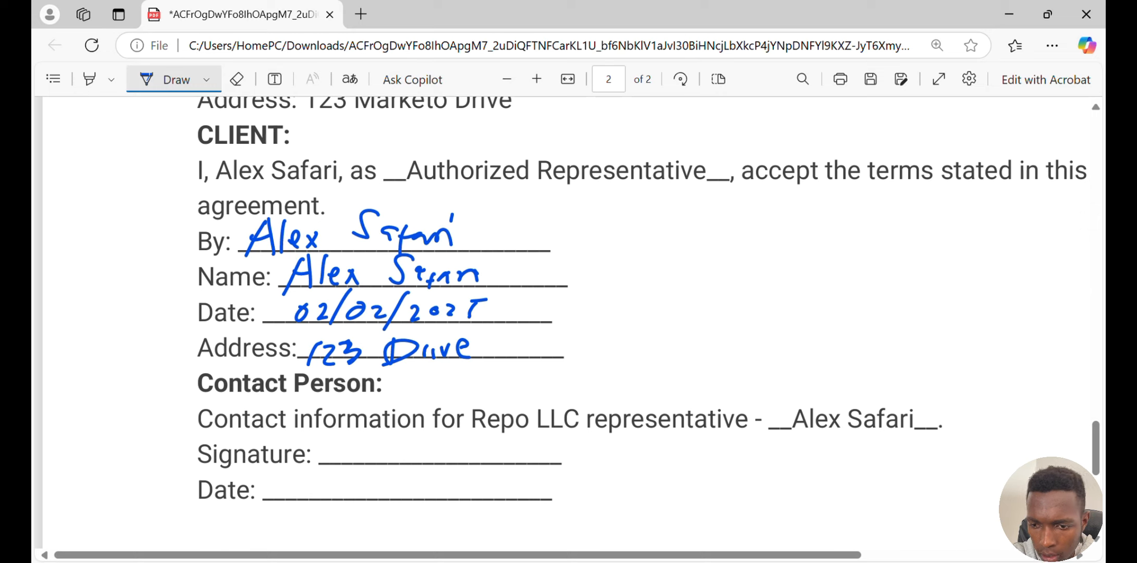
# Draw a signature on the Signature line and write 02/02/2025 on the last Date line
pyautogui.moveTo(410, 388)
pyautogui.mouseDown()
pyautogui.moveTo(423, 408)
pyautogui.moveTo(383, 474)
pyautogui.mouseUp()
pyautogui.moveTo(429, 409)
pyautogui.mouseDown()
pyautogui.moveTo(416, 467)
pyautogui.moveTo(538, 451)
pyautogui.moveTo(464, 443)
pyautogui.mouseUp()
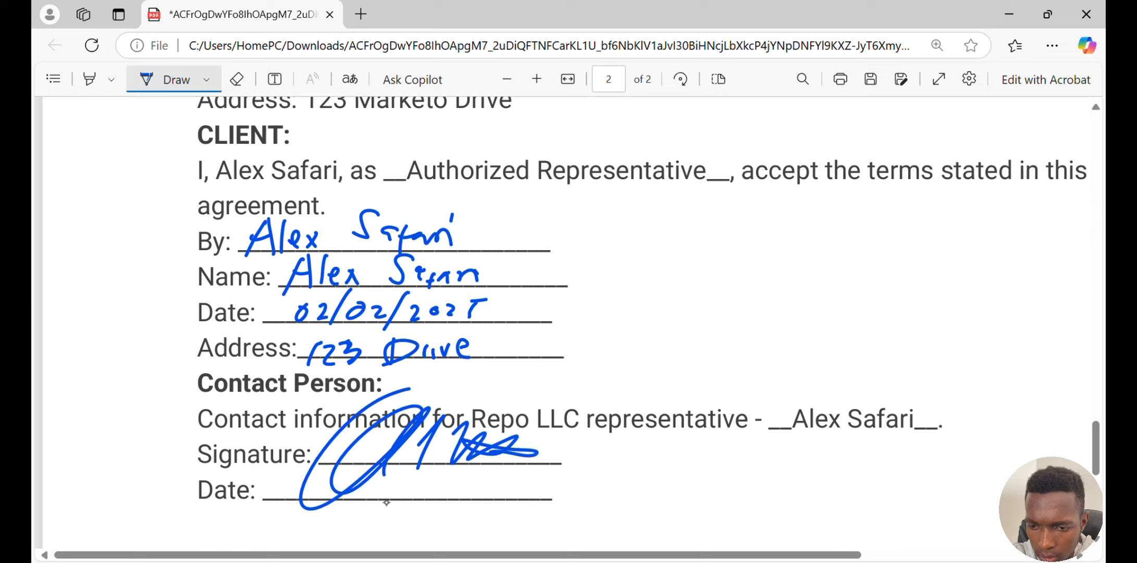
pyautogui.moveTo(388, 483)
pyautogui.mouseDown()
pyautogui.moveTo(416, 495)
pyautogui.moveTo(411, 509)
pyautogui.mouseUp()
pyautogui.moveTo(436, 492); pyautogui.dragTo(444, 501)
pyautogui.moveTo(456, 486); pyautogui.dragTo(455, 502)
pyautogui.moveTo(488, 467)
pyautogui.mouseDown()
pyautogui.moveTo(463, 517)
pyautogui.moveTo(523, 477)
pyautogui.moveTo(519, 493)
pyautogui.moveTo(538, 496)
pyautogui.mouseUp()
pyautogui.moveTo(542, 476); pyautogui.dragTo(544, 491)
pyautogui.moveTo(542, 479); pyautogui.dragTo(571, 470)
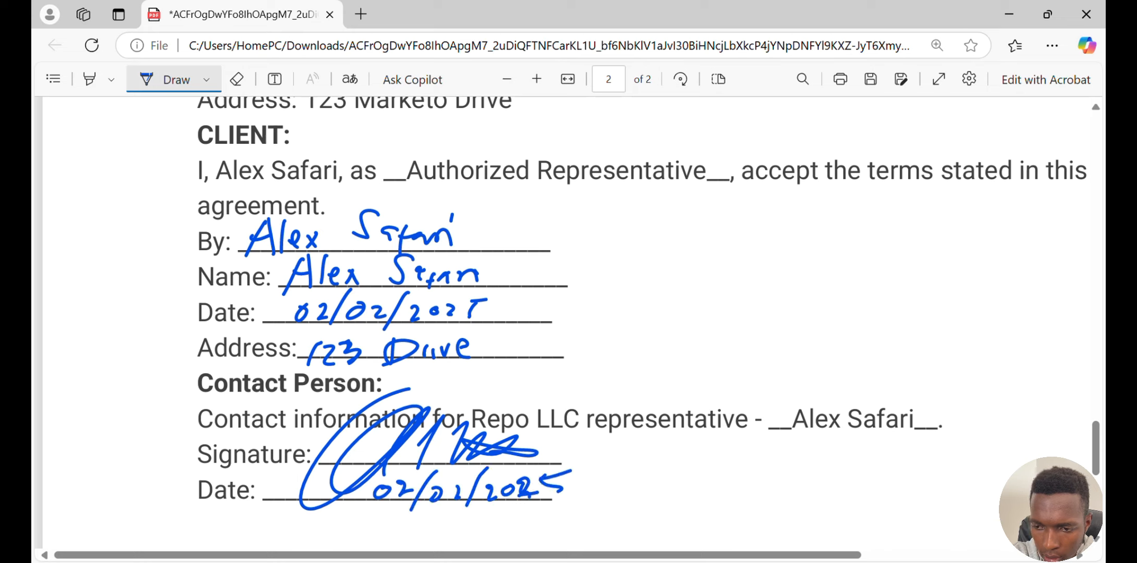
# Save the signed PDF, close the viewer and file windows, and return to the reminder email
pyautogui.click(870, 79)
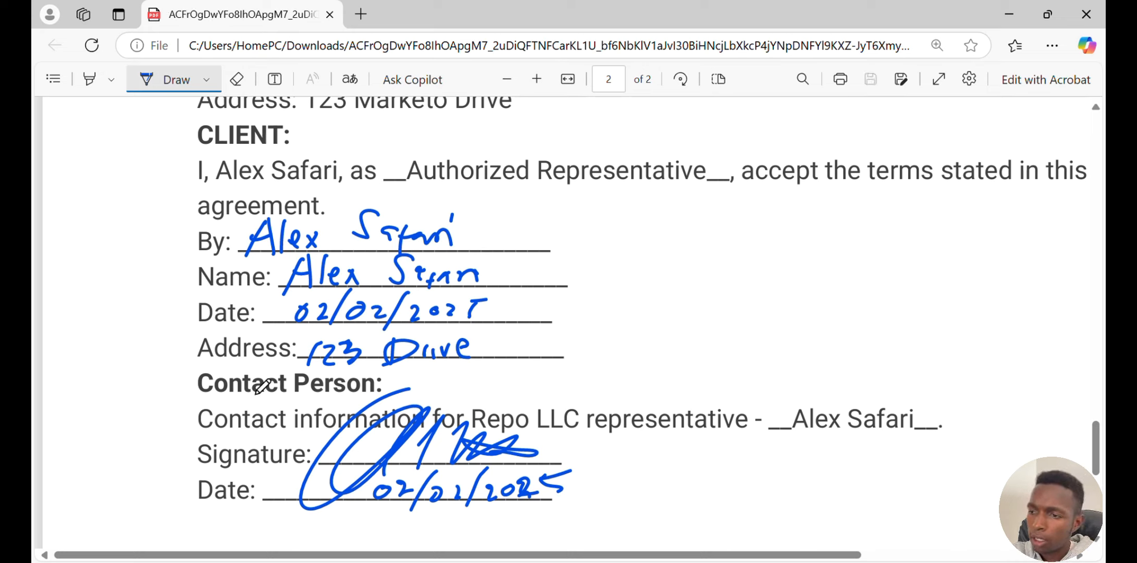
pyautogui.click(1085, 15)
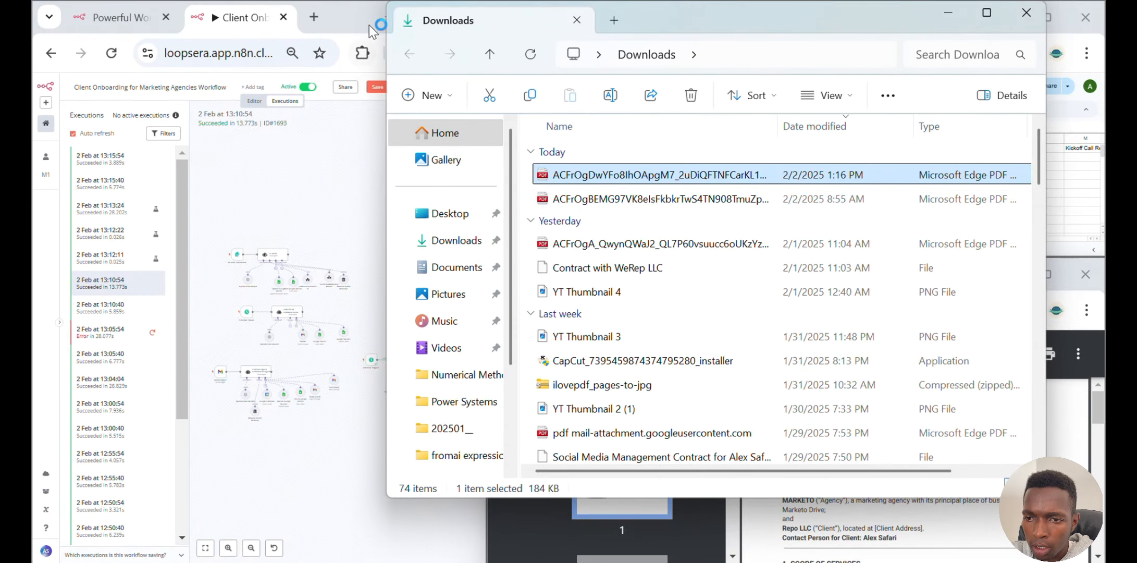
pyautogui.click(936, 17)
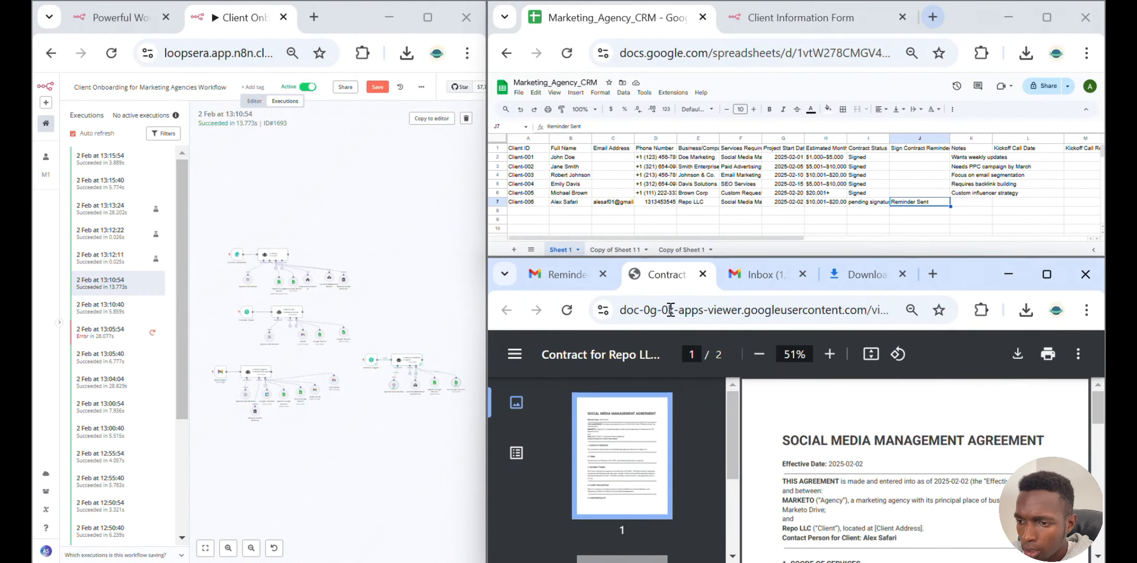
pyautogui.click(703, 275)
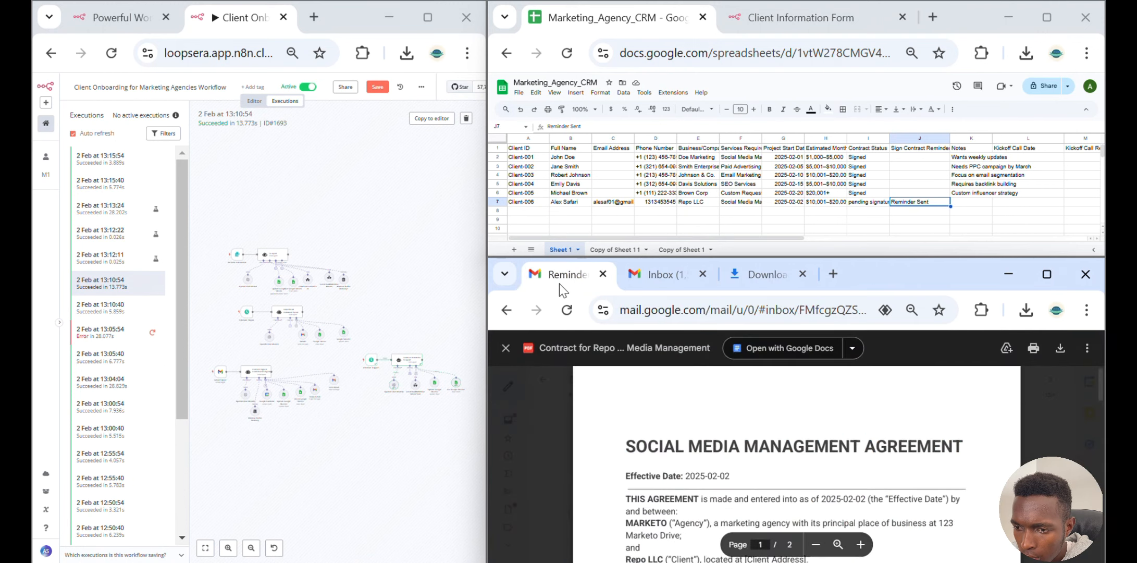
pyautogui.click(508, 348)
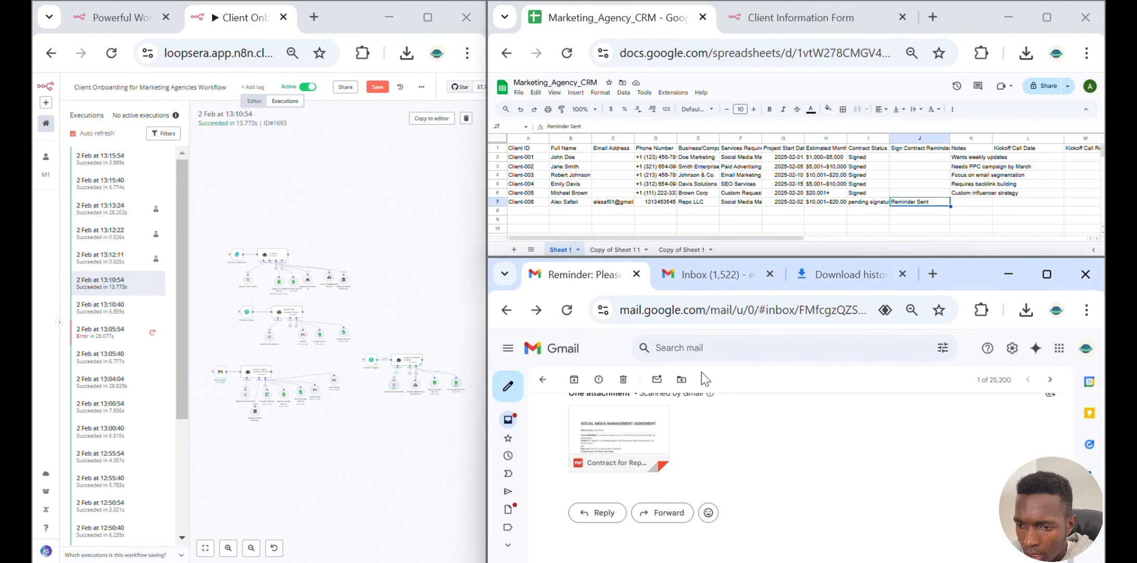
# Reply to the reminder email with "Thanks, here is the signed contract", attach the signed PDF, and send it
pyautogui.click(588, 512)
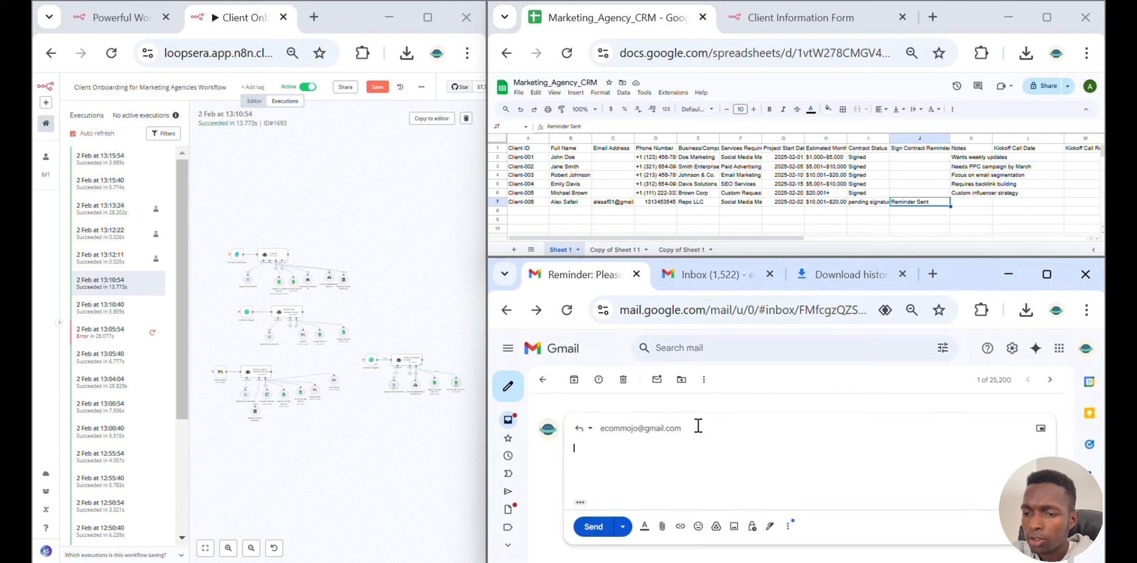
pyautogui.click(662, 527)
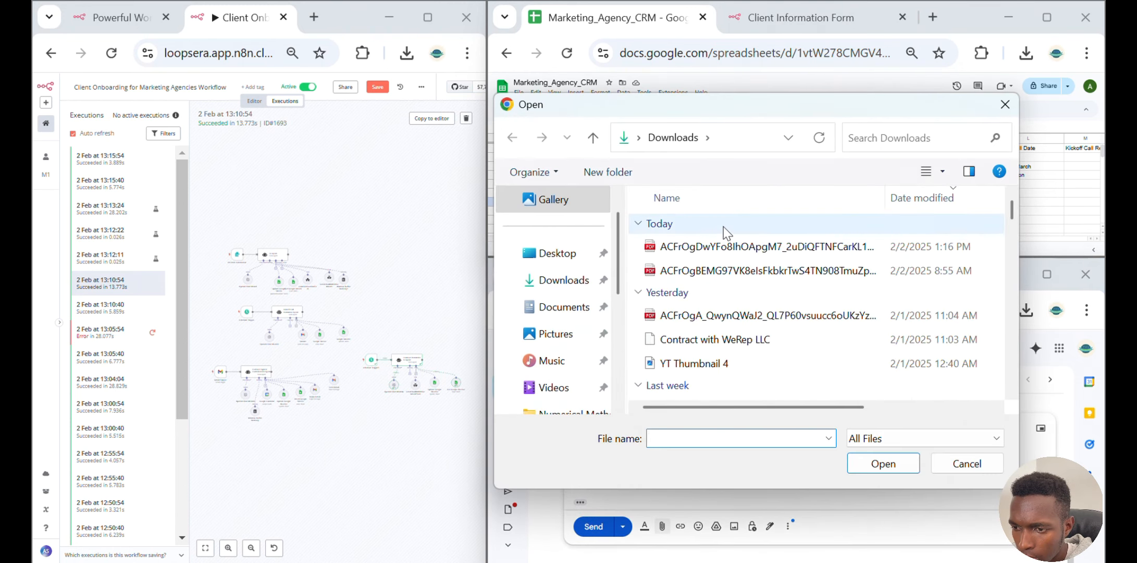
pyautogui.click(729, 246)
pyautogui.click(907, 459)
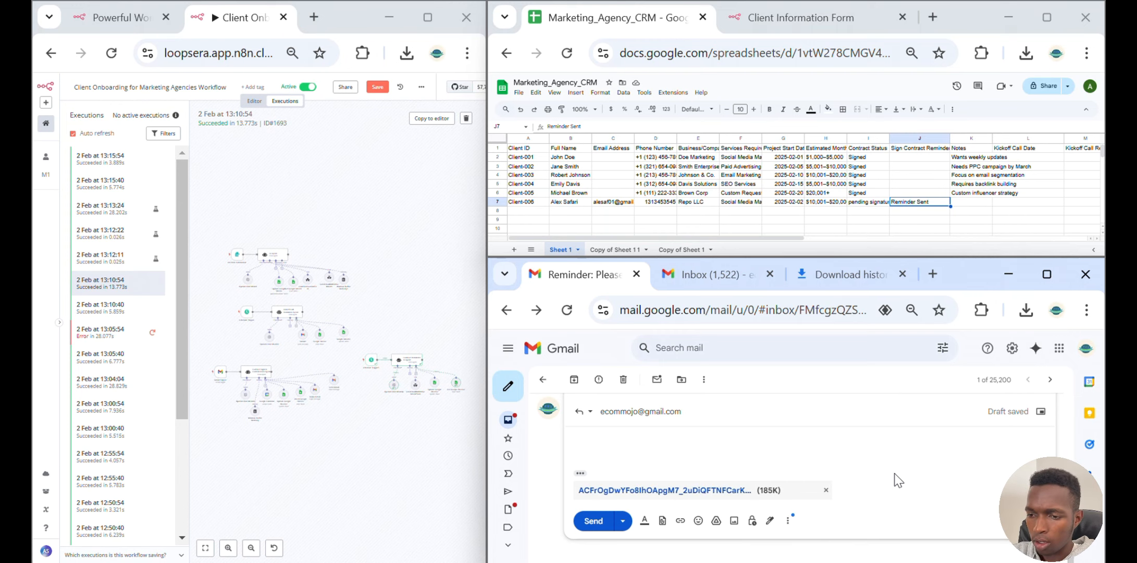
pyautogui.scroll(1, 681, 510)
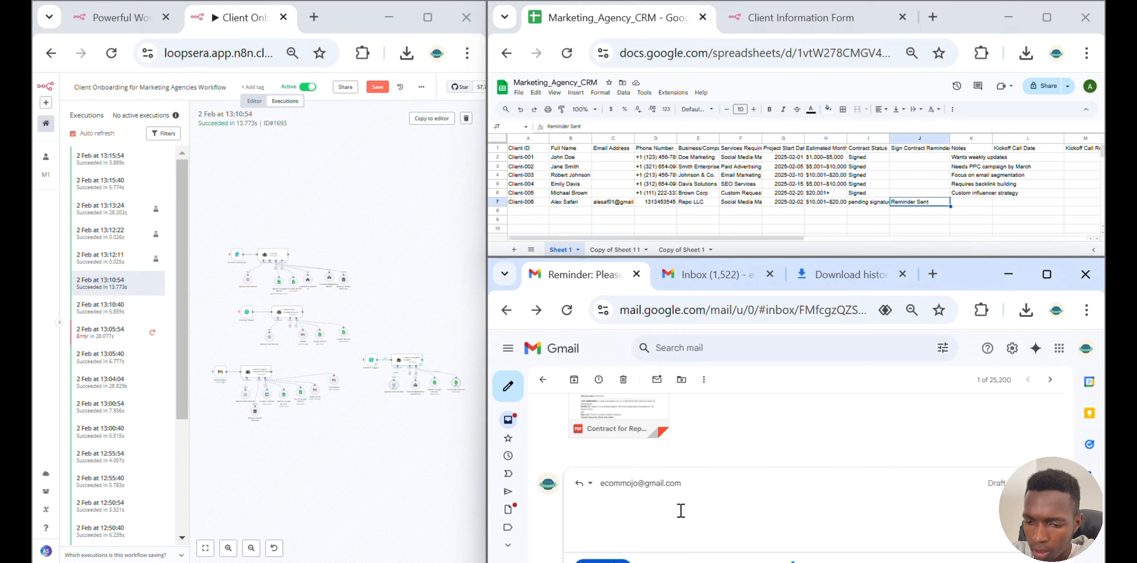
pyautogui.write('Thanks, he')
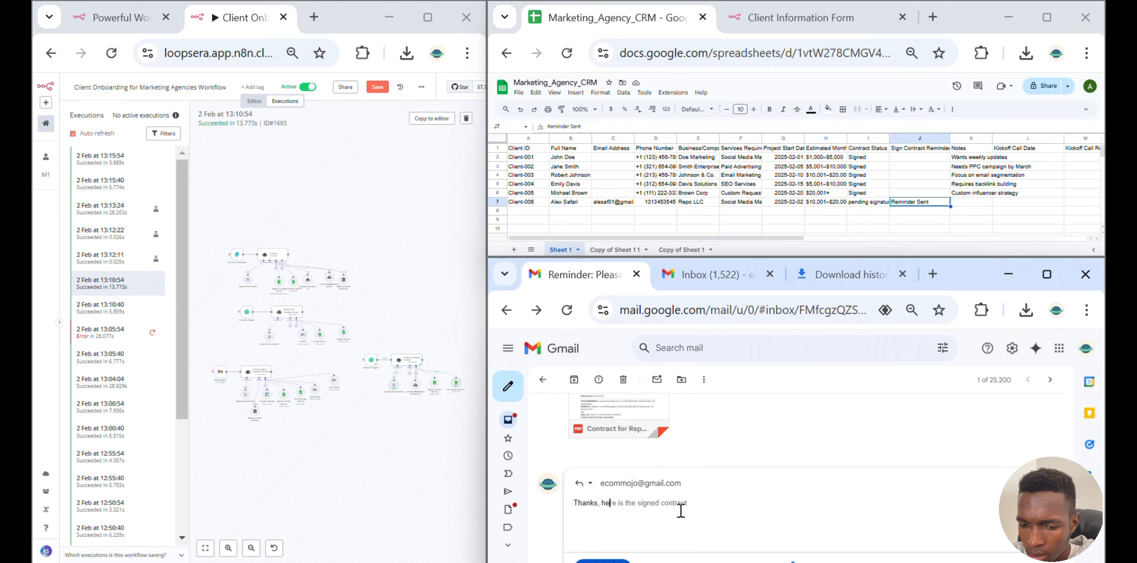
pyautogui.press('Tab')
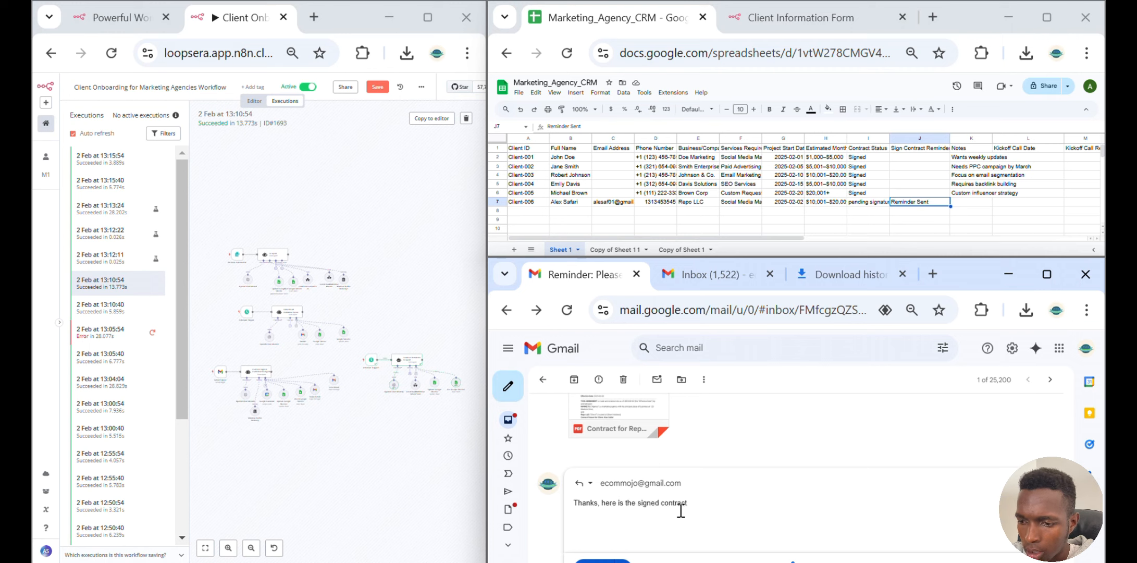
pyautogui.scroll(-3, 672, 510)
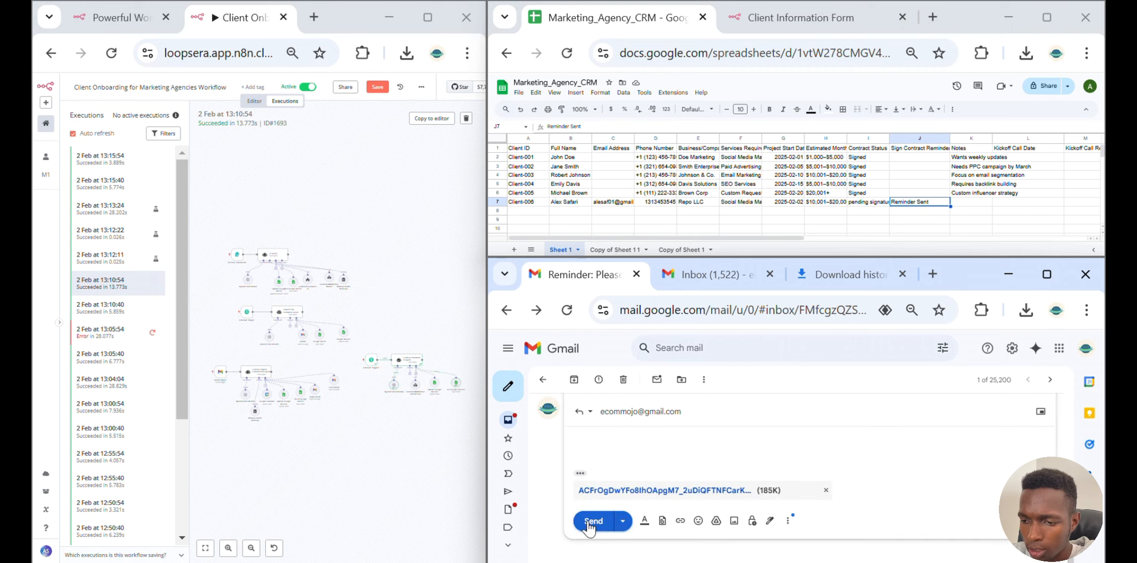
pyautogui.click(591, 520)
# Inspect the newest workflow execution, the CRM Contract Status column, and the follow-up kickoff email in the thread
pyautogui.click(124, 171)
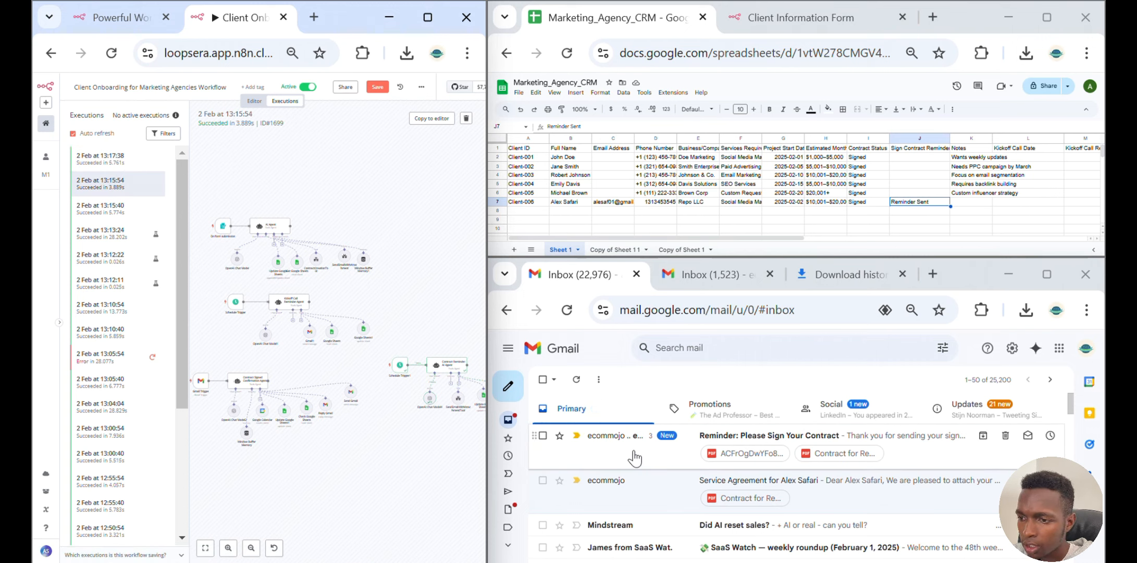
pyautogui.click(865, 138)
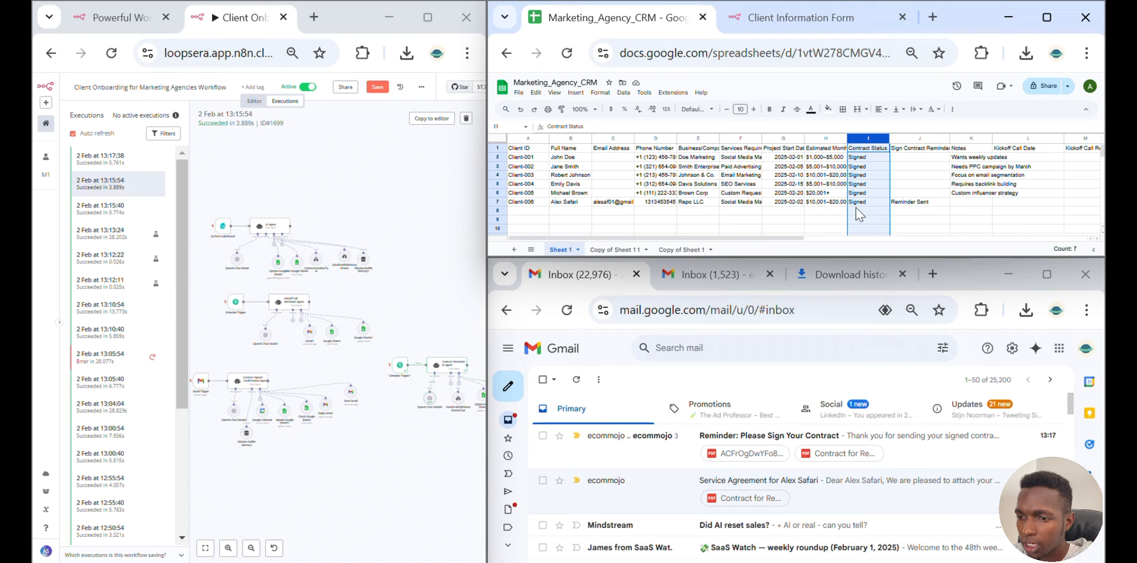
pyautogui.moveTo(740, 235); pyautogui.dragTo(795, 236)
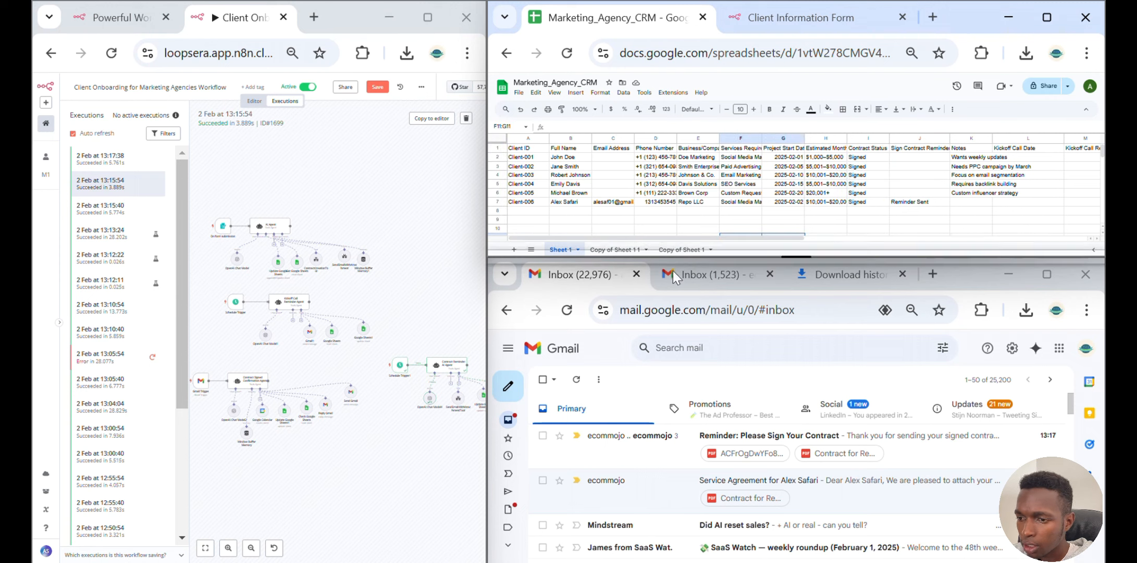
pyautogui.click(658, 446)
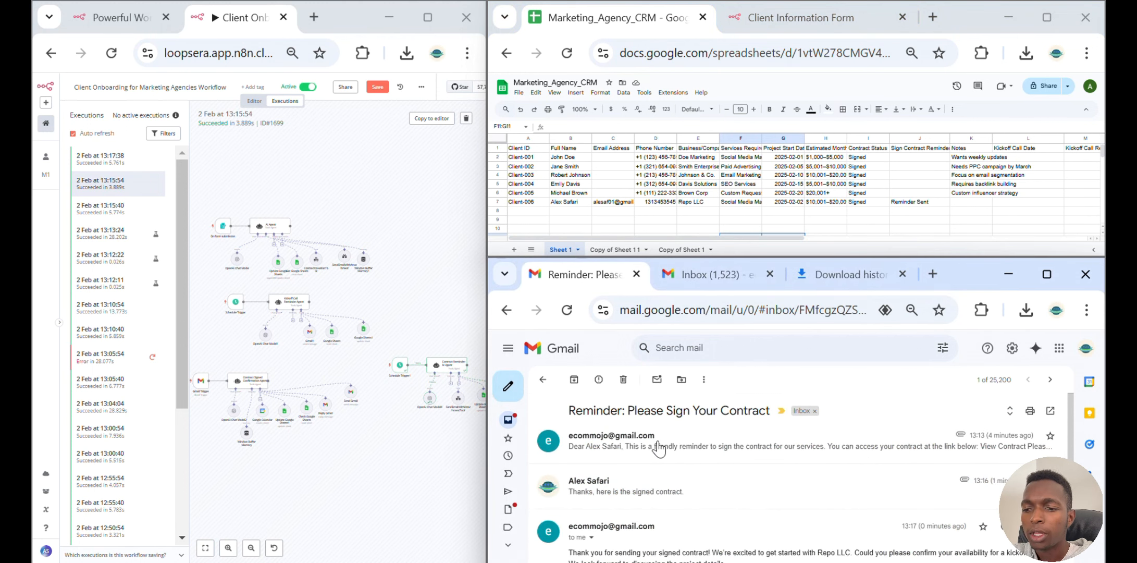
pyautogui.scroll(-3, 659, 446)
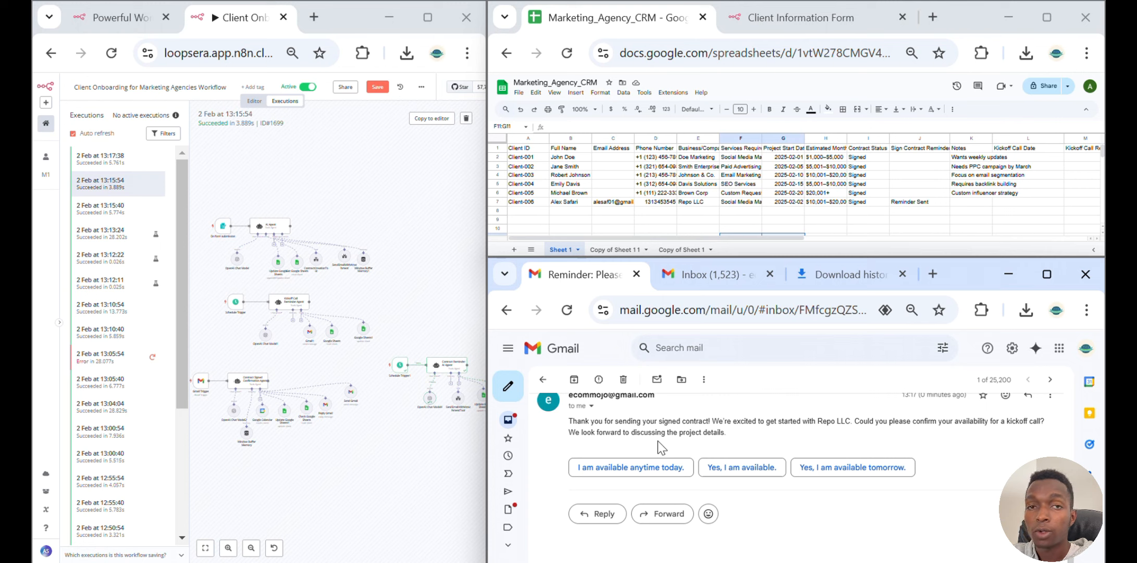
# Reply to the kickoff-call email with "I am available today at 1:23 pm." and send it
pyautogui.click(620, 468)
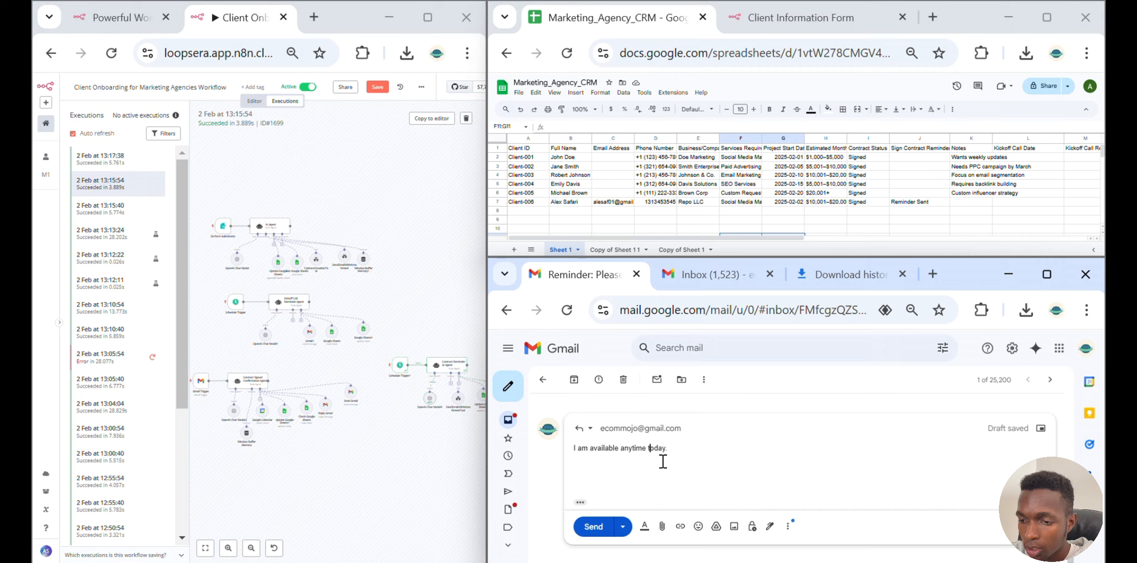
pyautogui.press('BackSpace')
pyautogui.press('BackSpace')
pyautogui.press('BackSpace')
pyautogui.press('BackSpace')
pyautogui.press('BackSpace')
pyautogui.press('BackSpace')
pyautogui.press('BackSpace')
pyautogui.press('BackSpace')
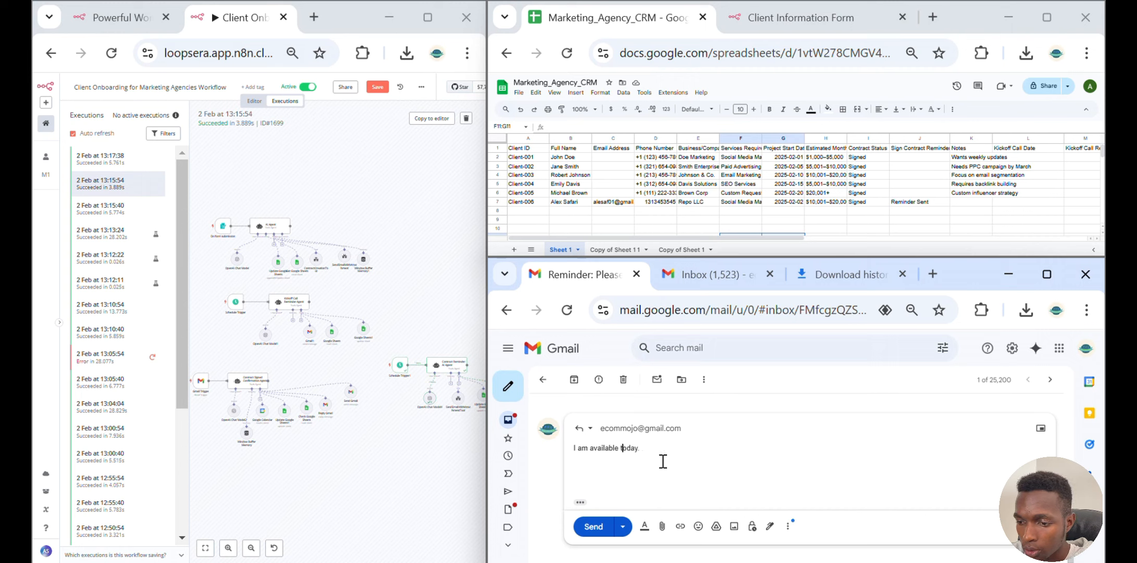
pyautogui.press('Right')
pyautogui.press('Delete')
pyautogui.write('a')
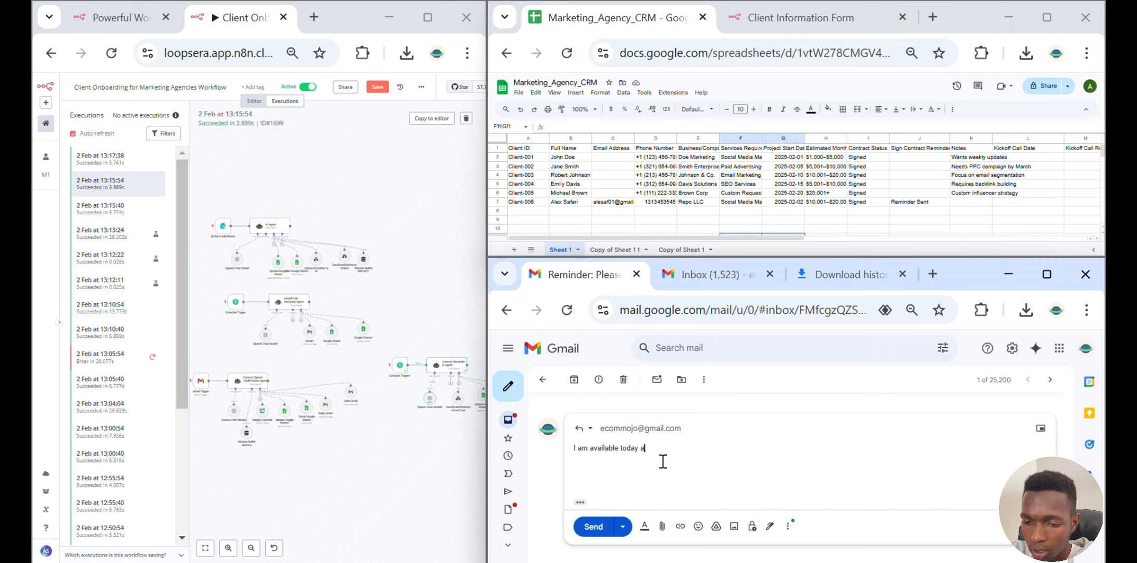
pyautogui.write('t 1')
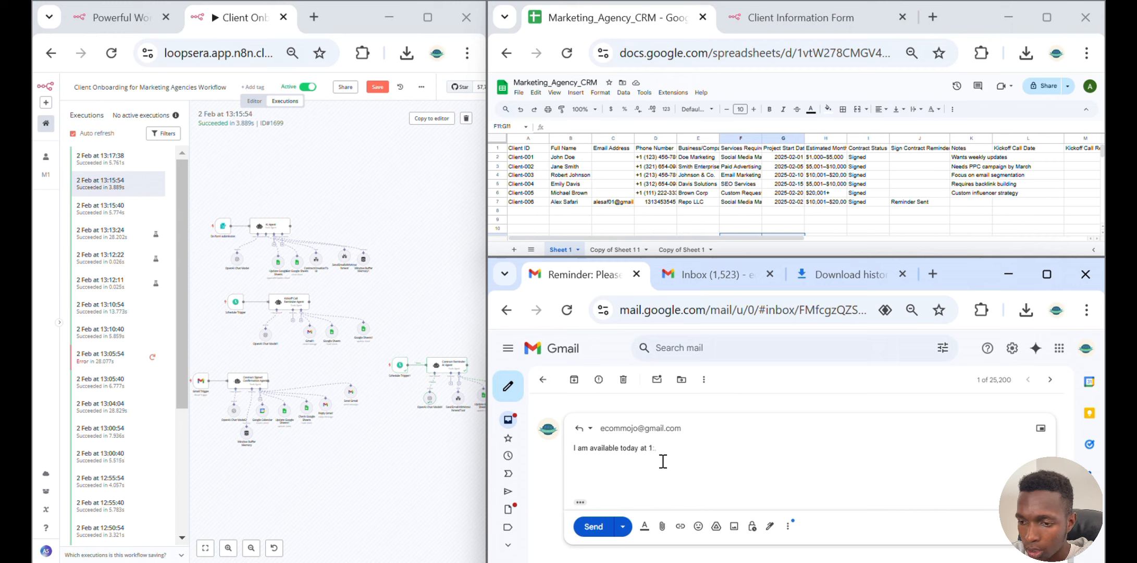
pyautogui.write(':23.')
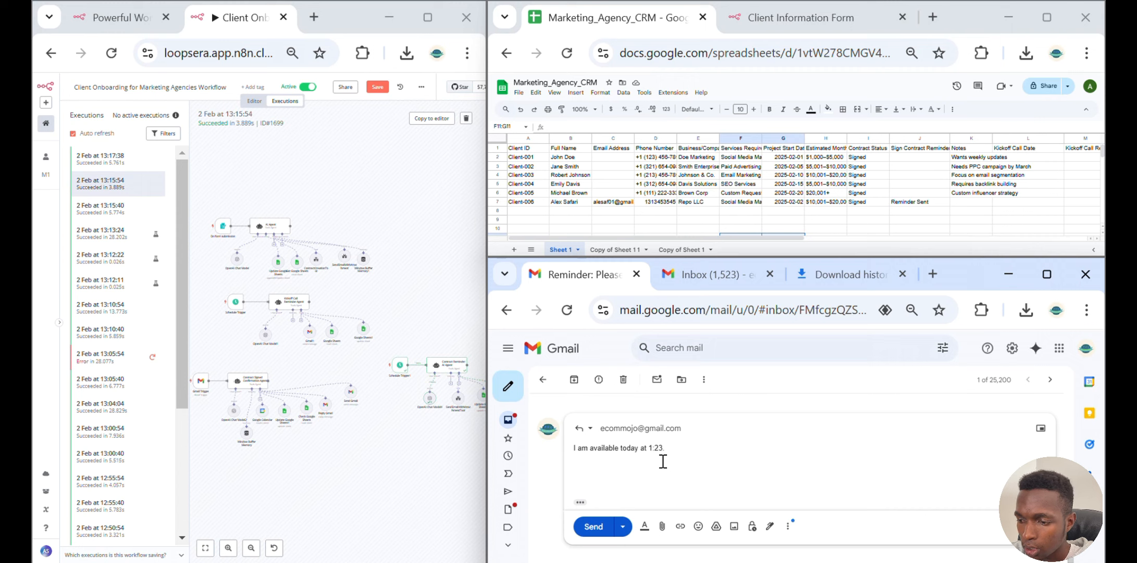
pyautogui.press('BackSpace')
pyautogui.write('pm')
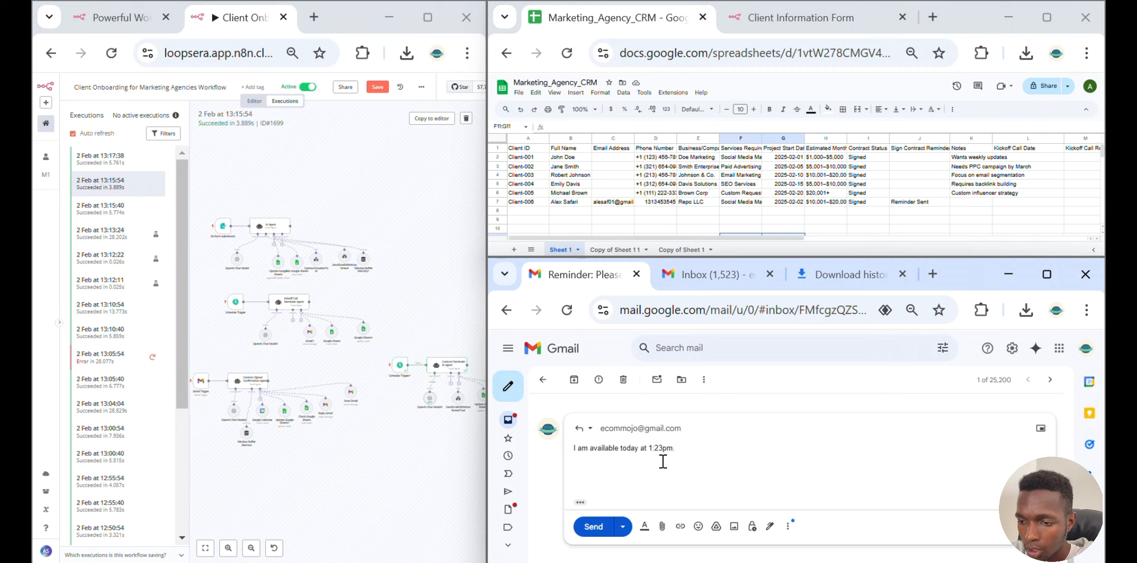
pyautogui.click(599, 527)
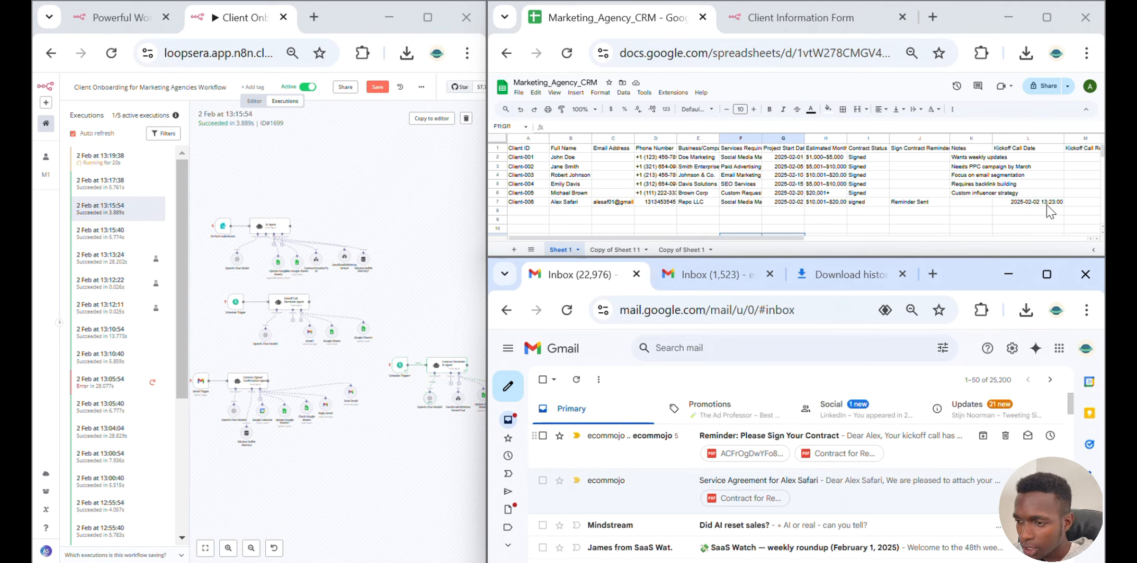
# Check the CRM sheet's Kickoff Call Date column and read the kickoff call scheduling email in the thread
pyautogui.moveTo(756, 239); pyautogui.dragTo(893, 239)
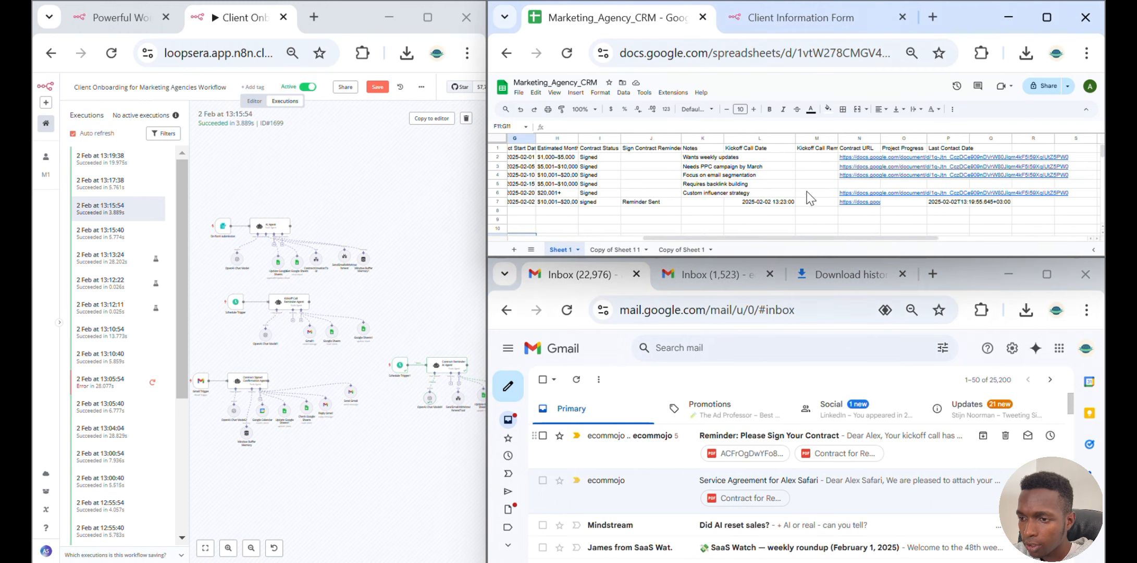
pyautogui.moveTo(760, 239); pyautogui.dragTo(625, 241)
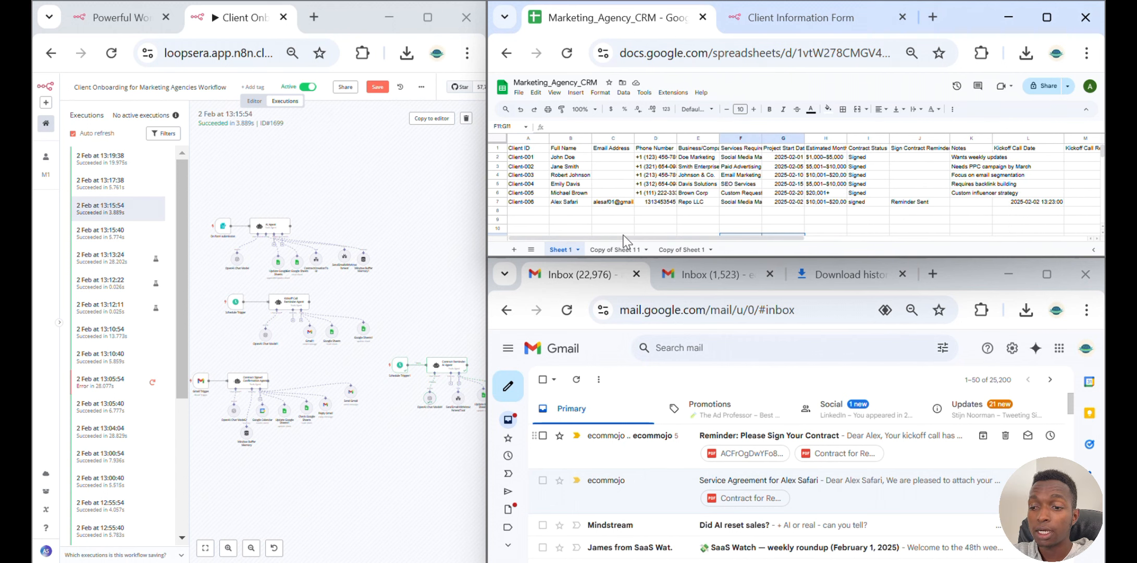
pyautogui.click(651, 452)
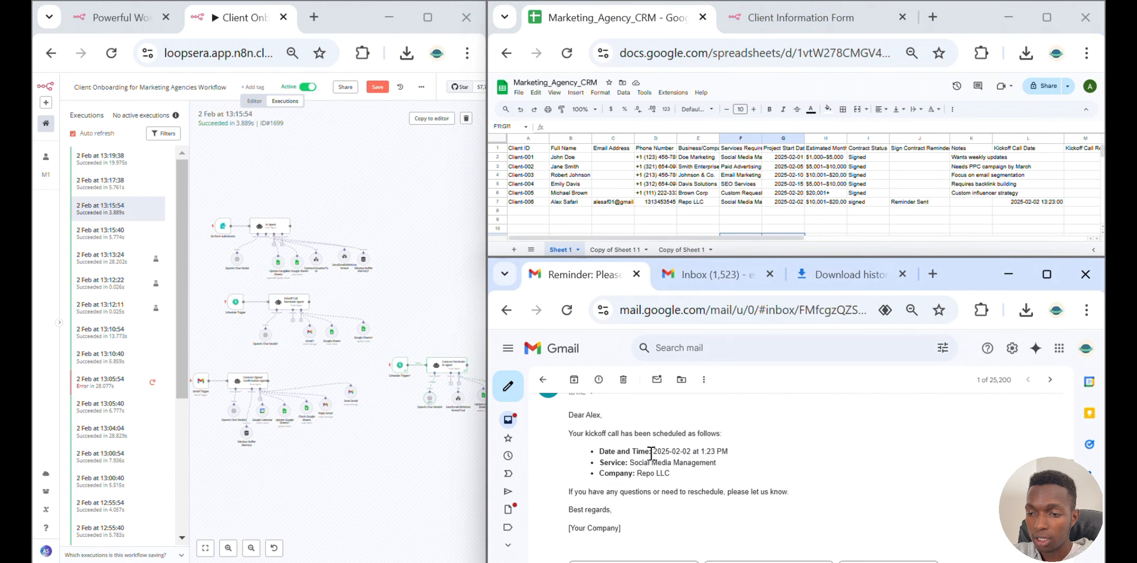
pyautogui.scroll(-3, 650, 451)
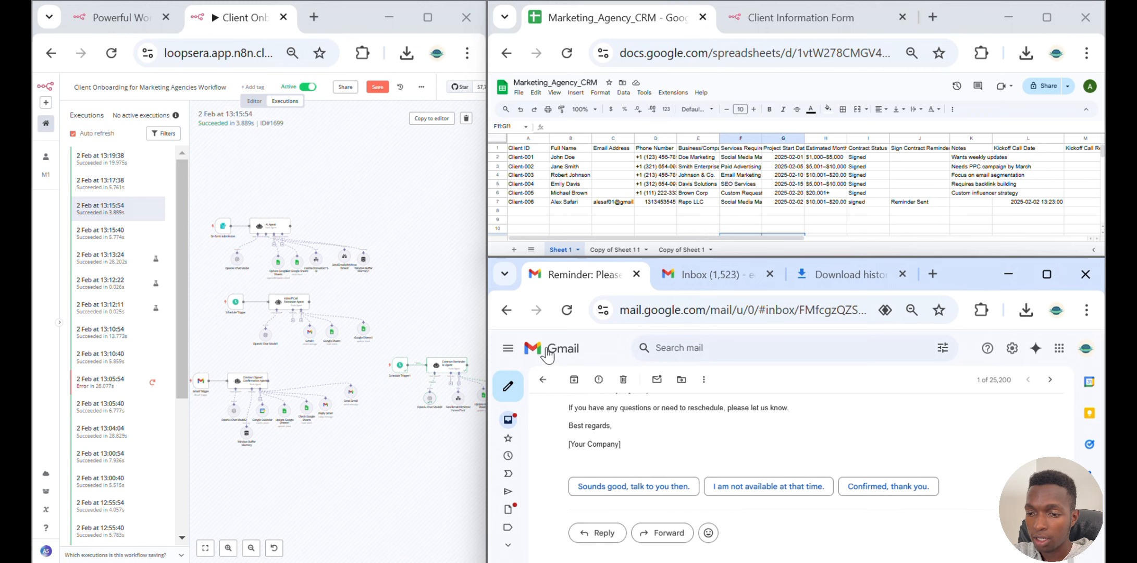
pyautogui.click(542, 379)
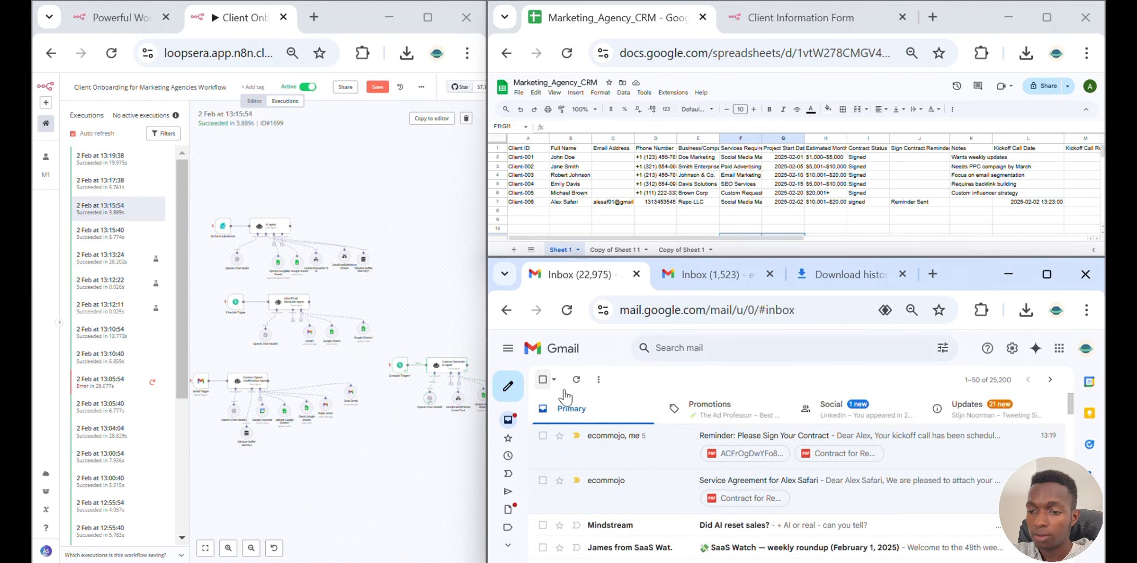
# Open and read the "Reminder: Your Kickoff Call is Starting Soon" email
pyautogui.click(634, 440)
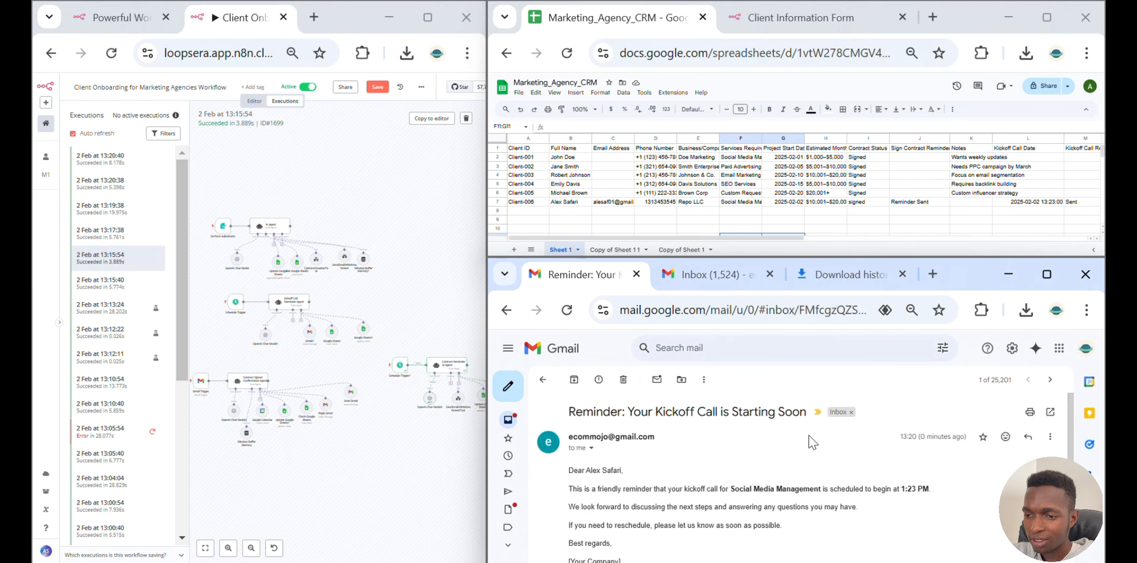
pyautogui.scroll(-3, 809, 440)
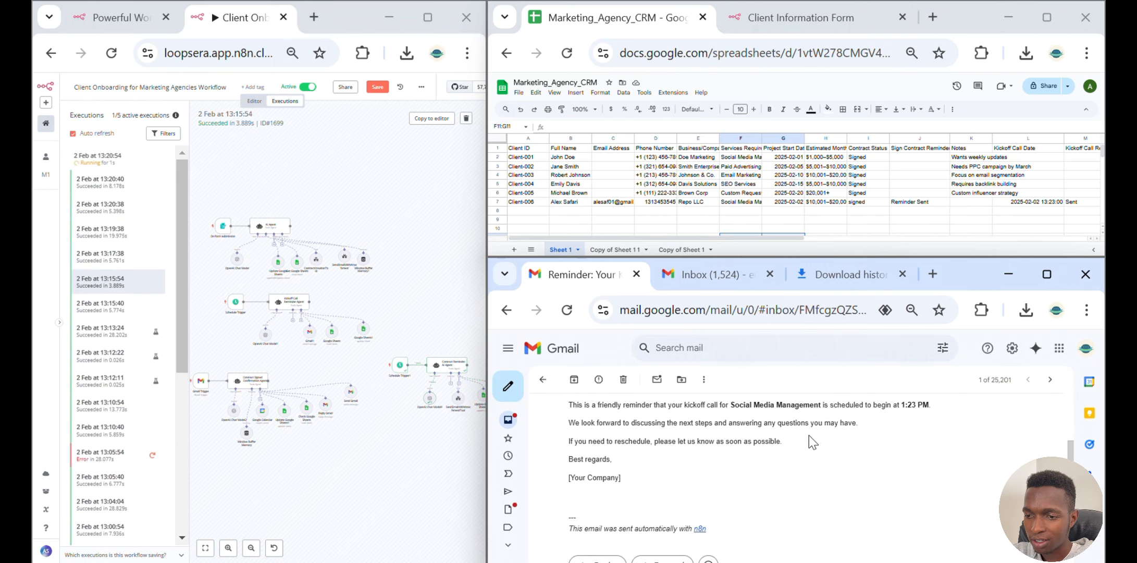
pyautogui.scroll(3, 713, 474)
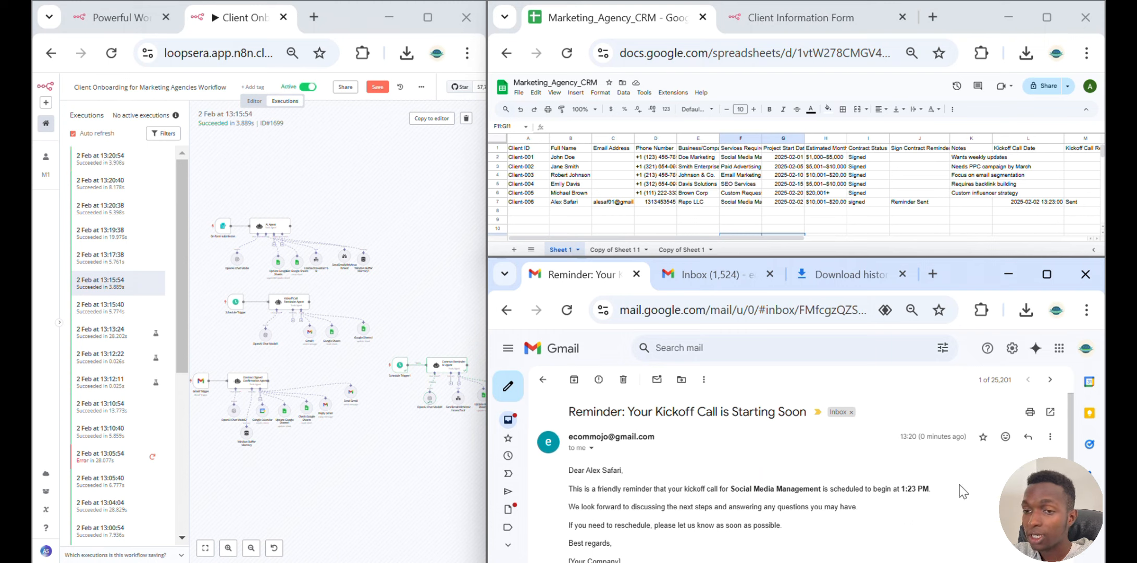
pyautogui.scroll(-1, 963, 491)
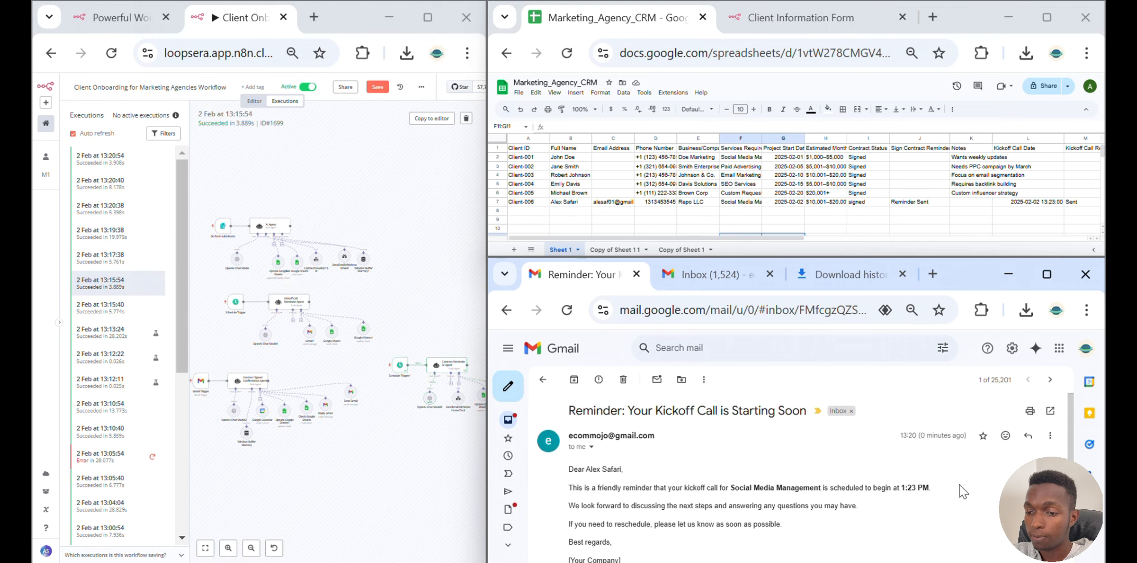
pyautogui.scroll(-2, 962, 491)
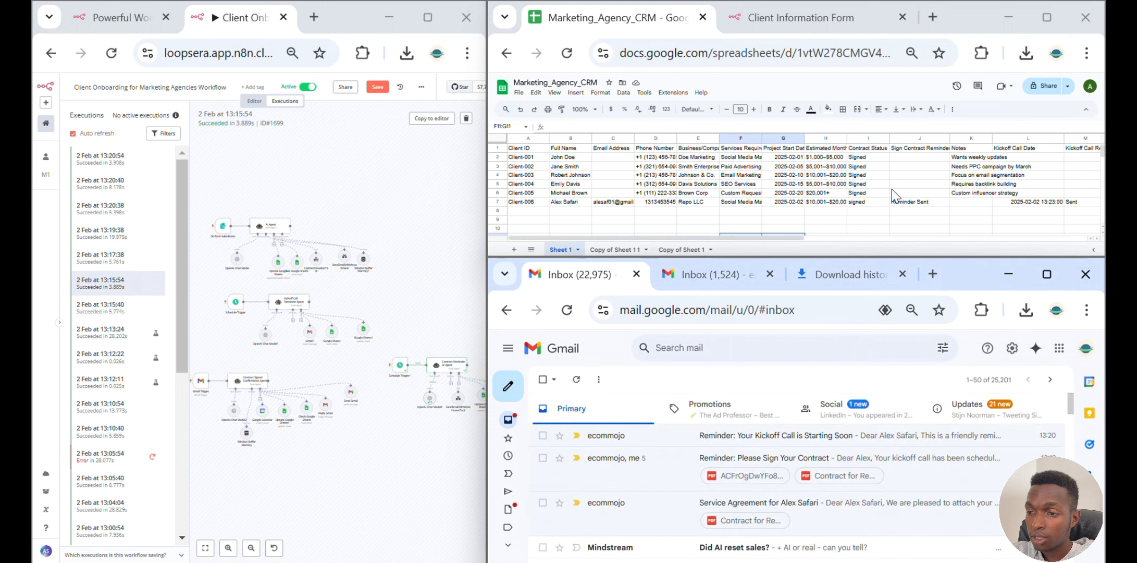
# Inspect the Kickoff Call Reminder Status column for the new client's row in the CRM sheet
pyautogui.click(706, 238)
pyautogui.moveTo(706, 237); pyautogui.dragTo(825, 237)
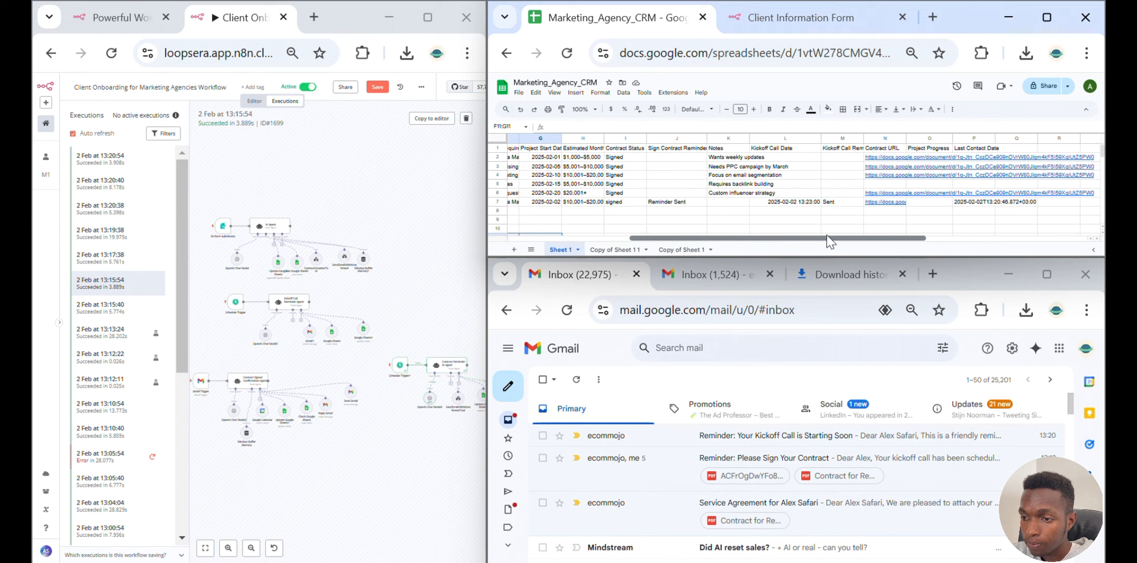
pyautogui.click(842, 149)
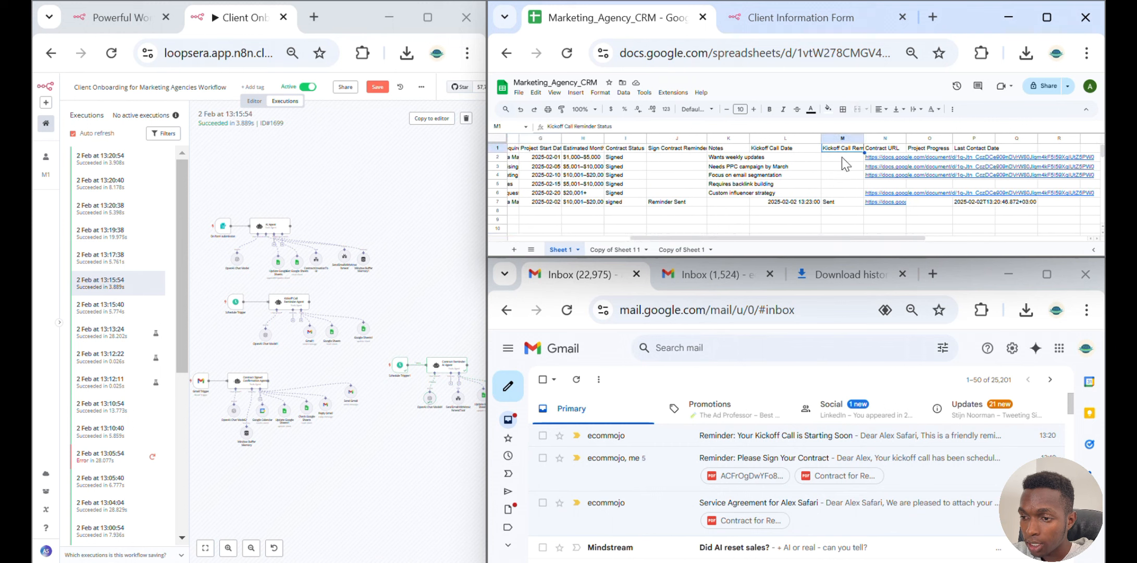
pyautogui.click(841, 203)
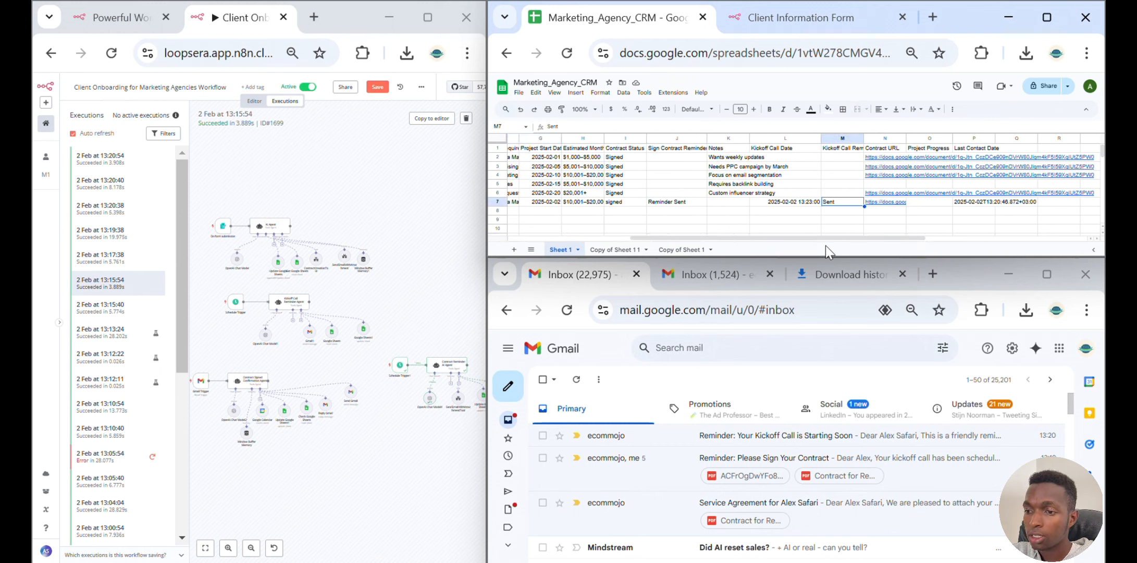
pyautogui.moveTo(825, 237); pyautogui.dragTo(864, 238)
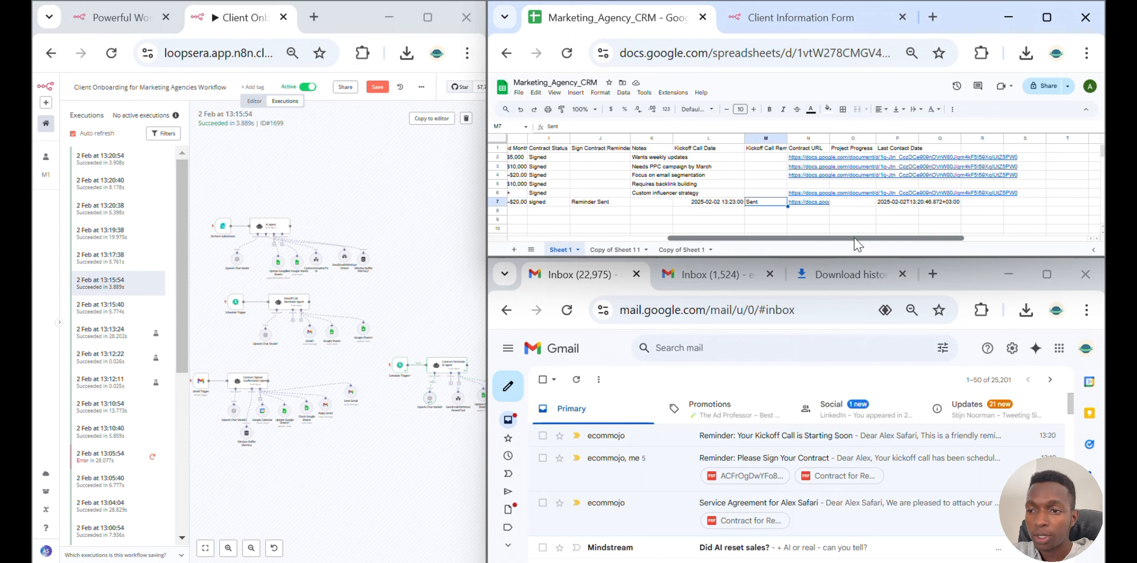
pyautogui.moveTo(853, 237); pyautogui.dragTo(682, 241)
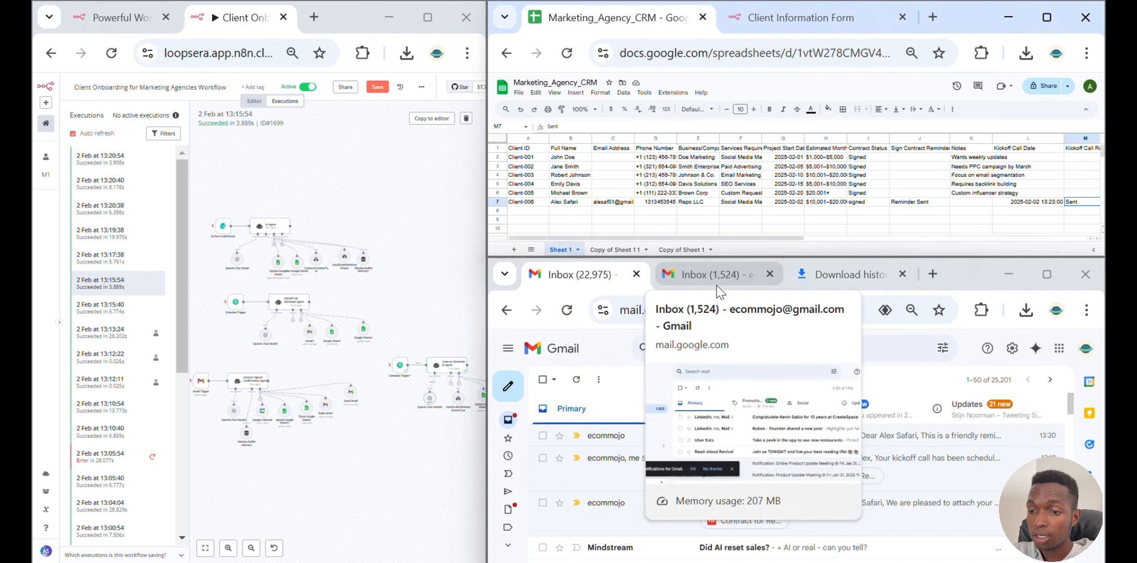
pyautogui.click(716, 284)
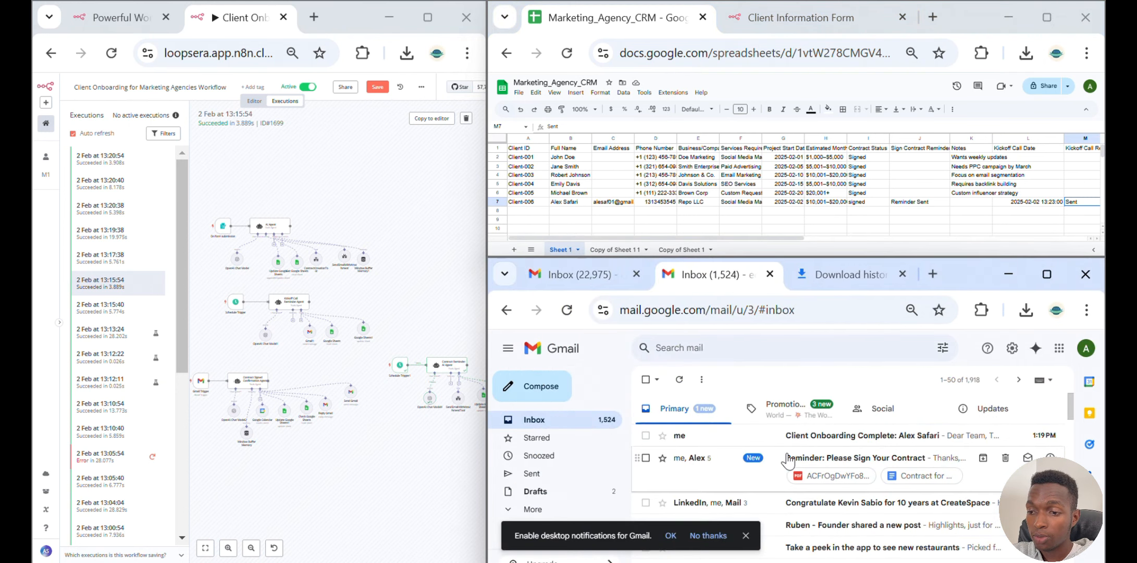
pyautogui.click(873, 443)
pyautogui.scroll(-2, 877, 446)
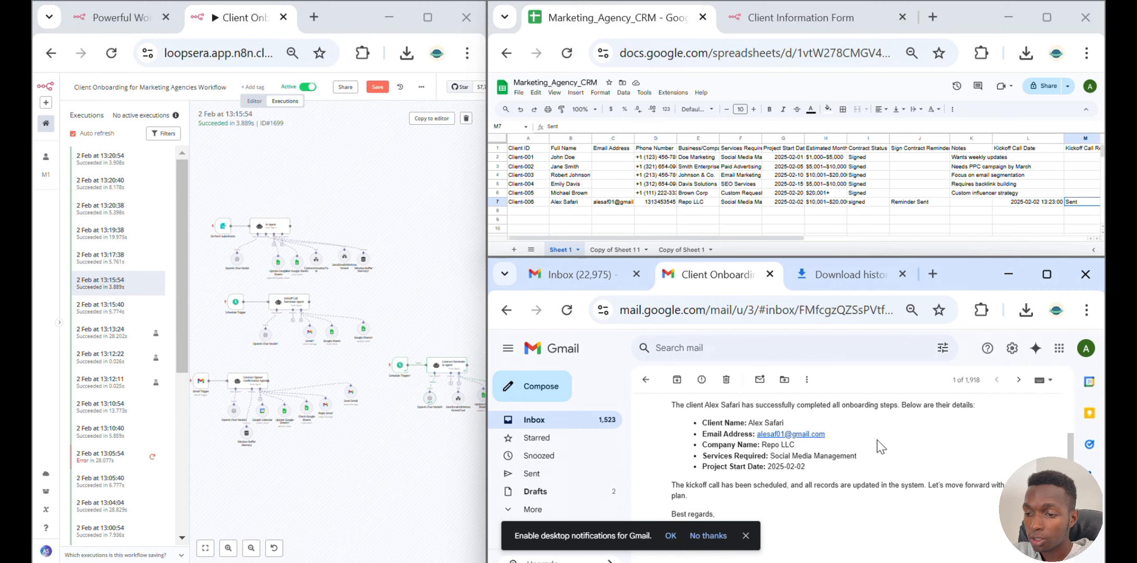
pyautogui.scroll(2, 928, 432)
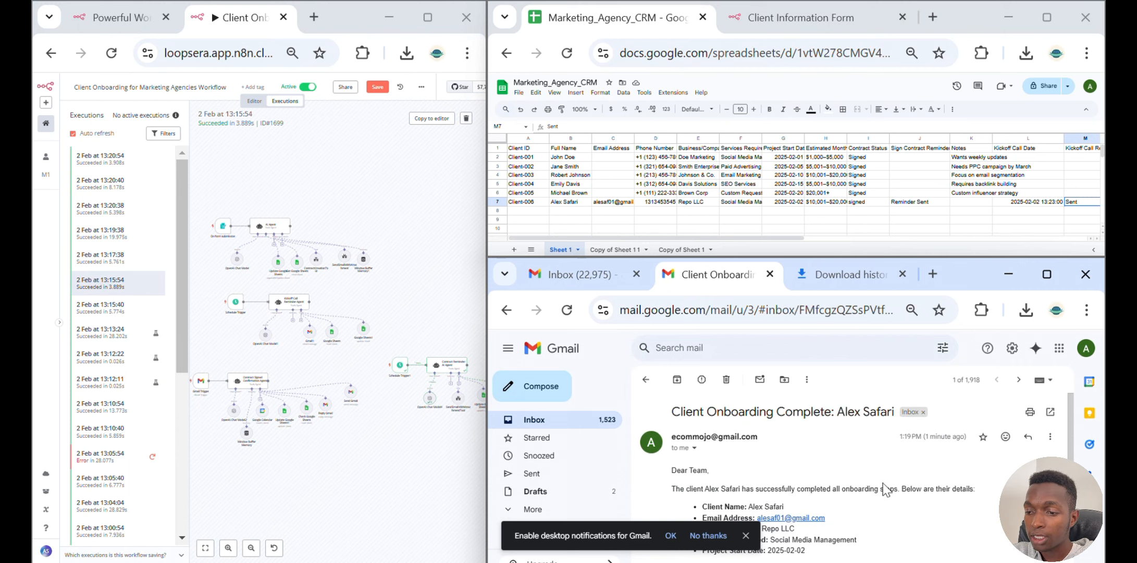
pyautogui.scroll(-2, 884, 489)
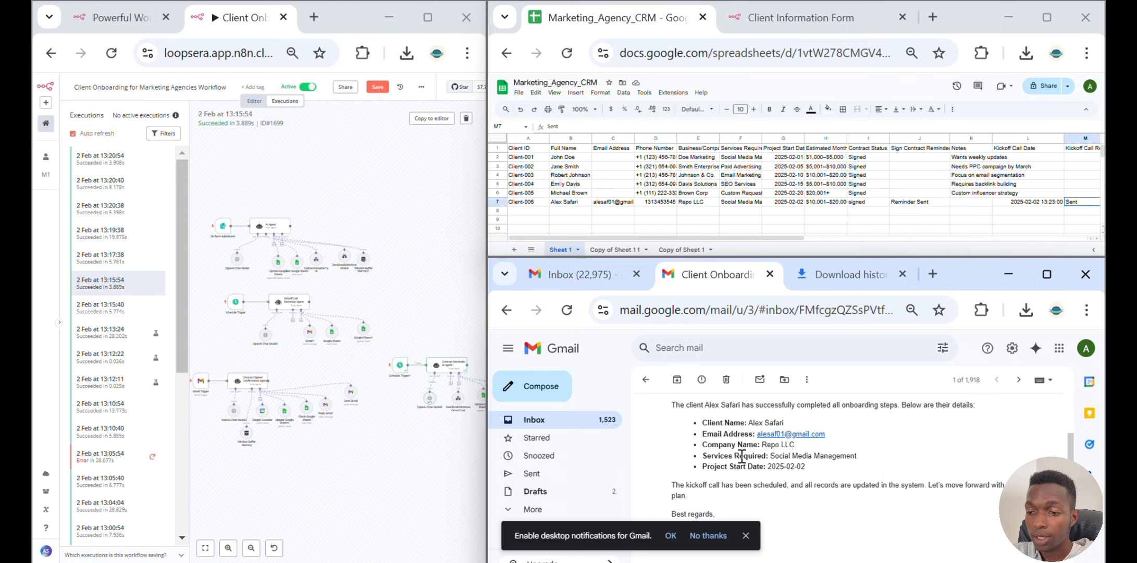
pyautogui.scroll(-2, 742, 469)
pyautogui.scroll(2, 740, 472)
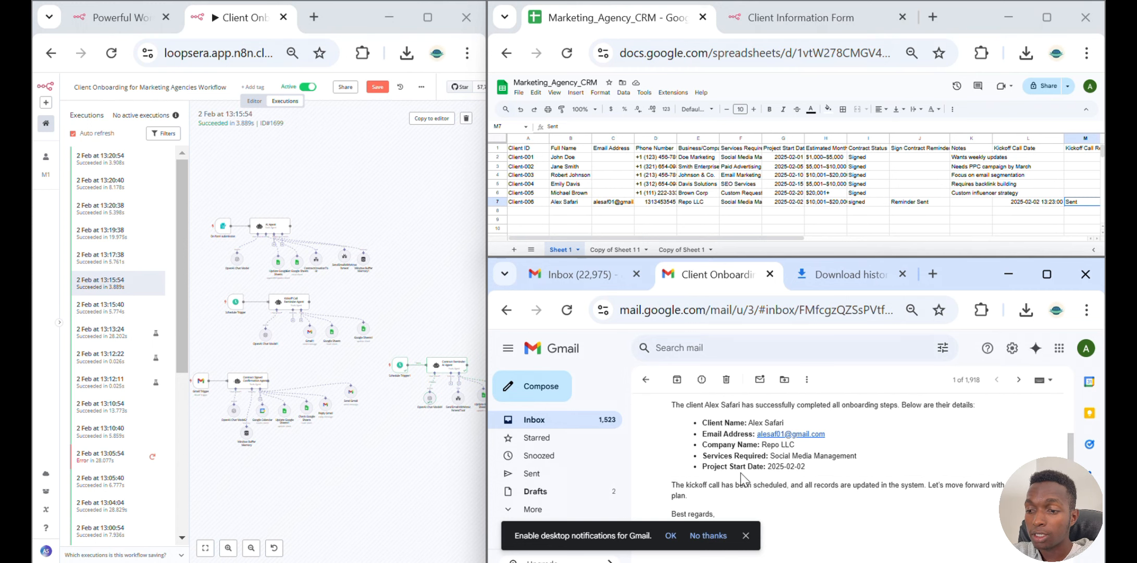
pyautogui.scroll(-2, 741, 473)
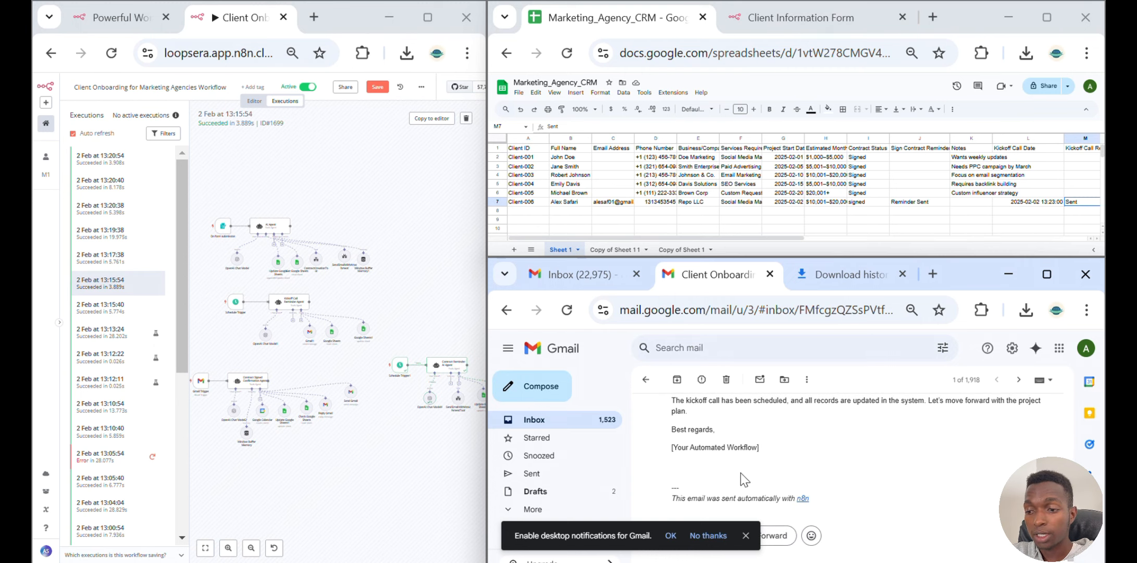
pyautogui.scroll(-1, 741, 472)
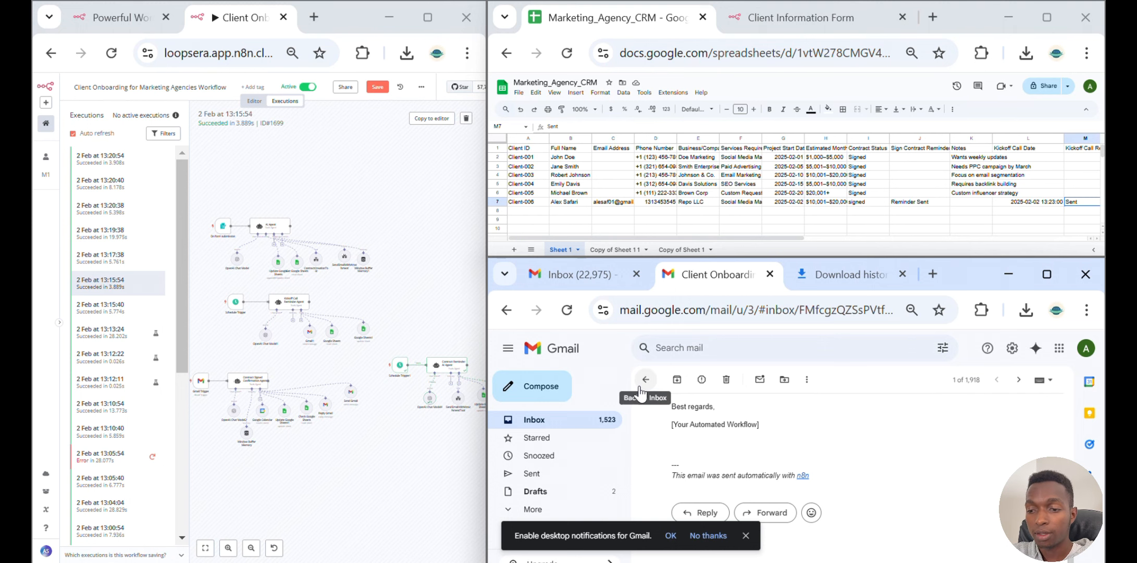
pyautogui.click(645, 379)
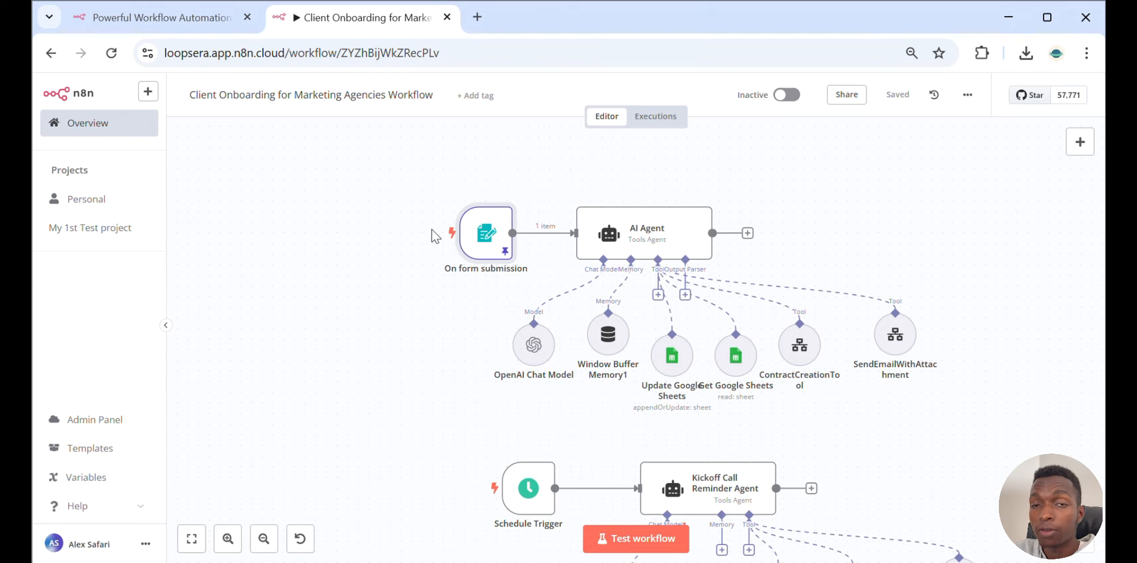
# Open the On form submission trigger node and review its pinned output data
pyautogui.doubleClick(483, 243)
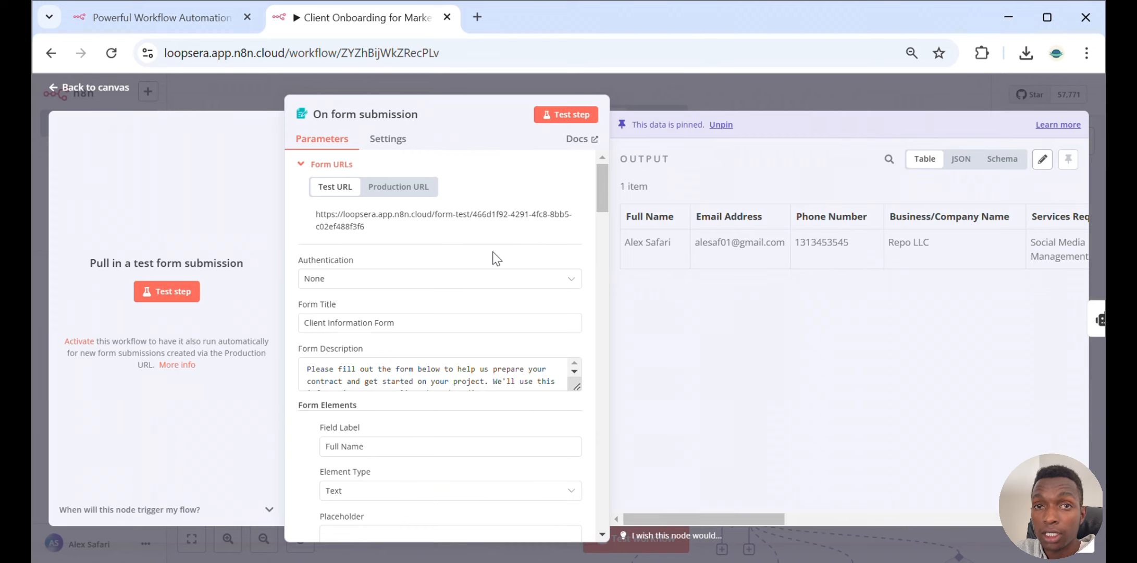
pyautogui.moveTo(646, 521); pyautogui.dragTo(932, 491)
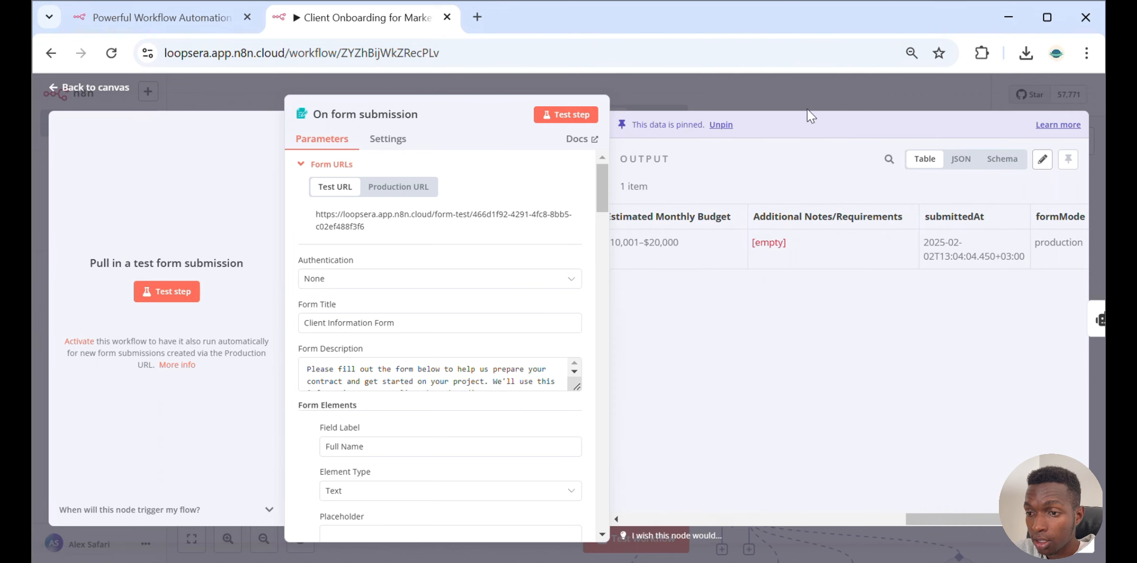
pyautogui.click(778, 80)
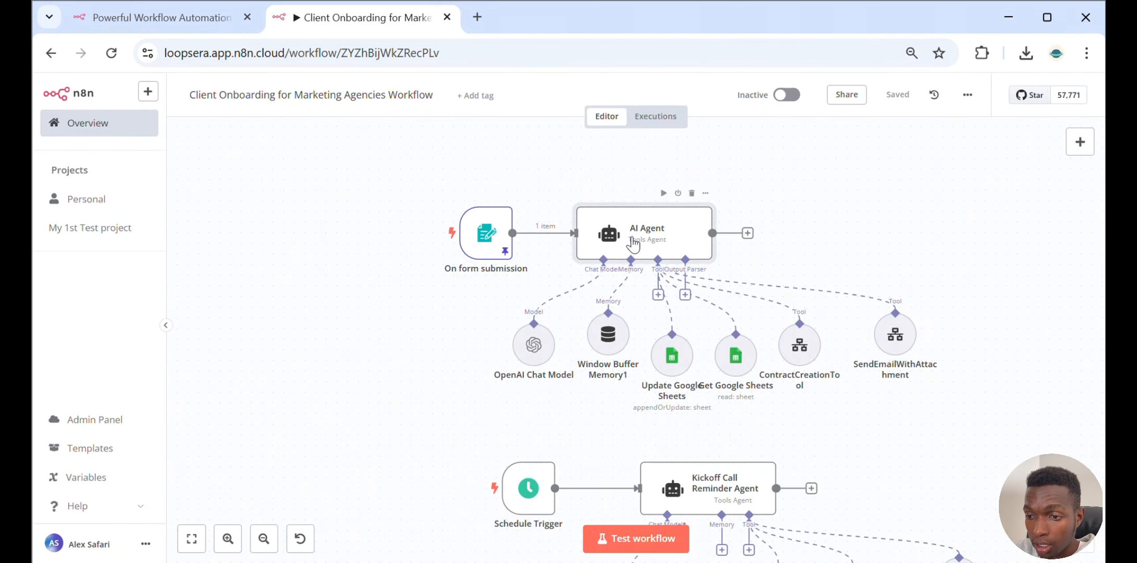
# Open the AI Agent node and review the available agent types, keeping Tools Agent
pyautogui.doubleClick(633, 242)
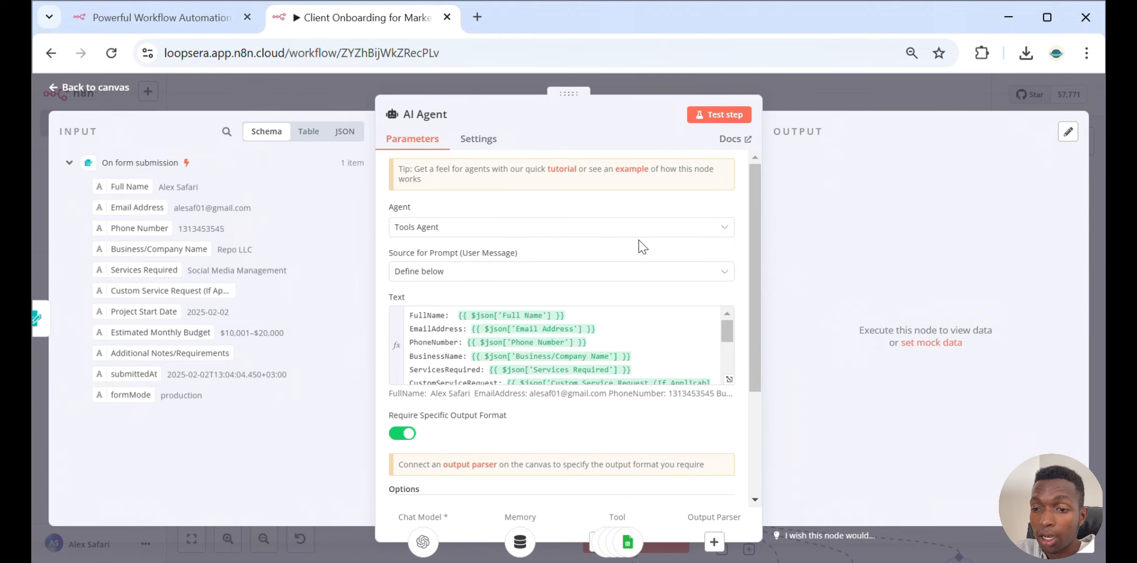
pyautogui.click(440, 229)
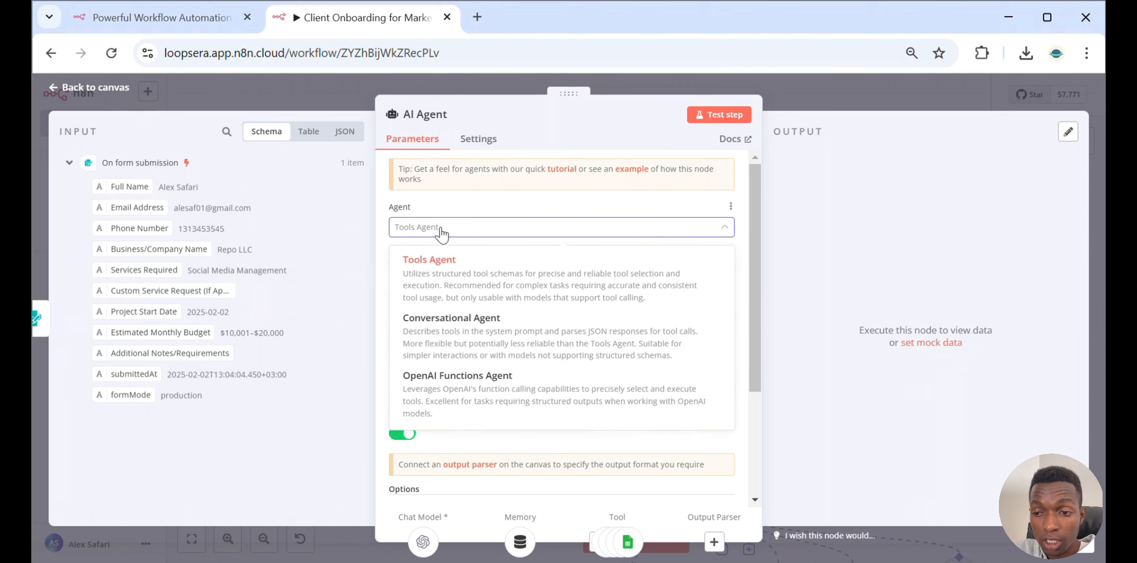
pyautogui.click(444, 258)
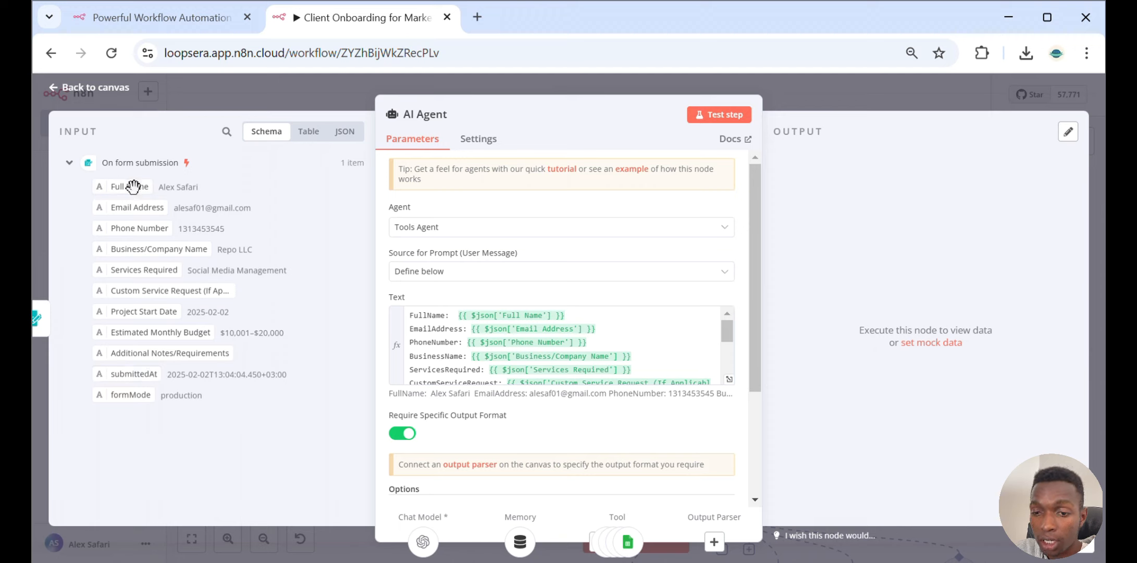
# Map the Full Name field into the prompt text, then delete the duplicated expression
pyautogui.moveTo(128, 188); pyautogui.dragTo(639, 309)
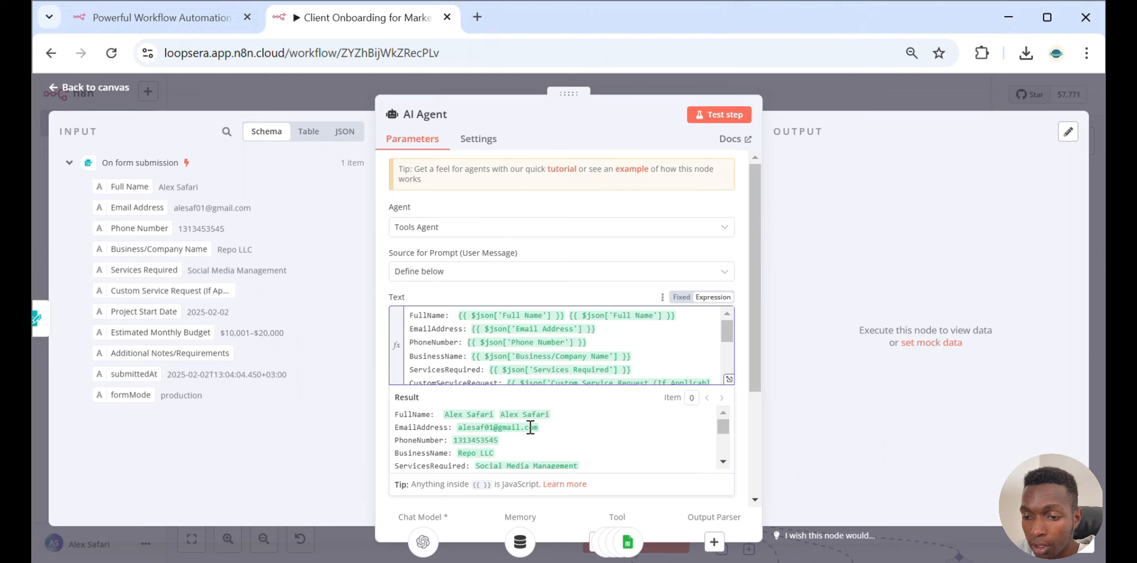
pyautogui.moveTo(691, 322); pyautogui.dragTo(570, 323)
pyautogui.press('BackSpace')
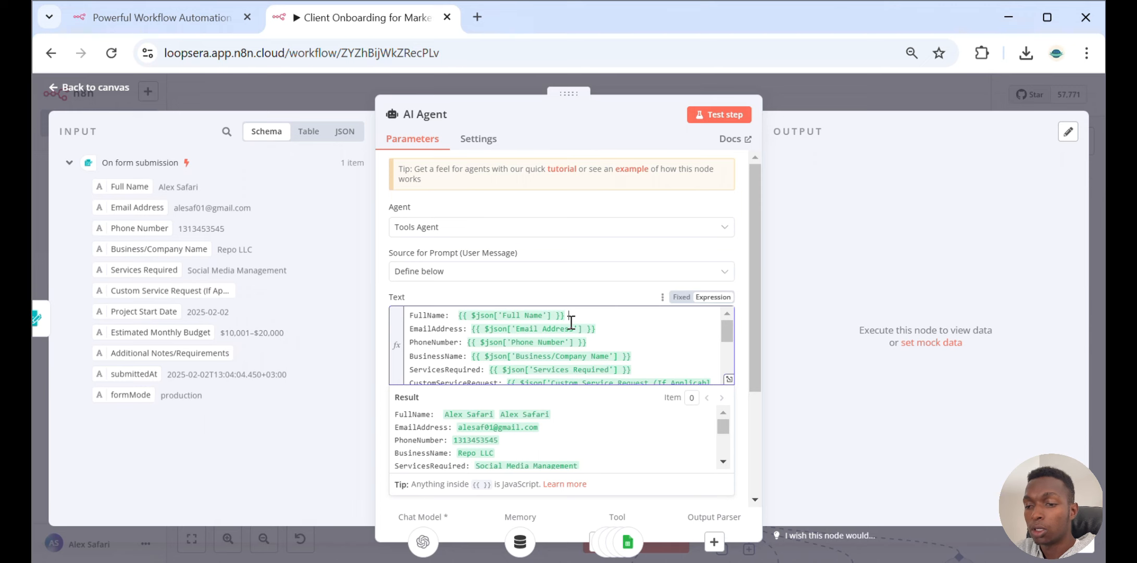
# Review the prompt text's form field expressions down to the CurrentDate line
pyautogui.click(596, 293)
pyautogui.scroll(-3, 671, 368)
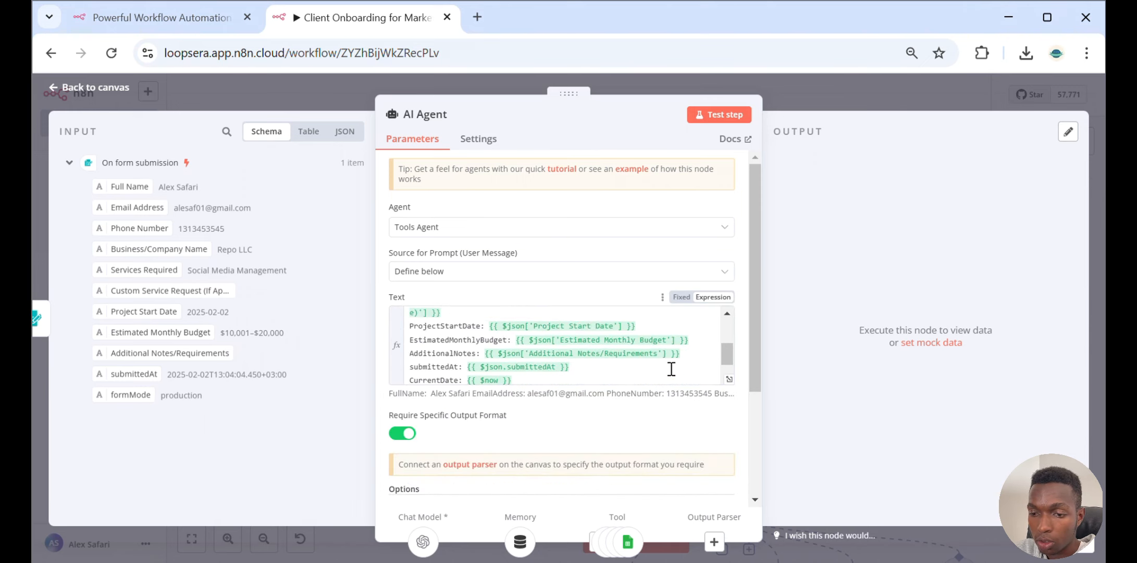
pyautogui.scroll(-1, 670, 368)
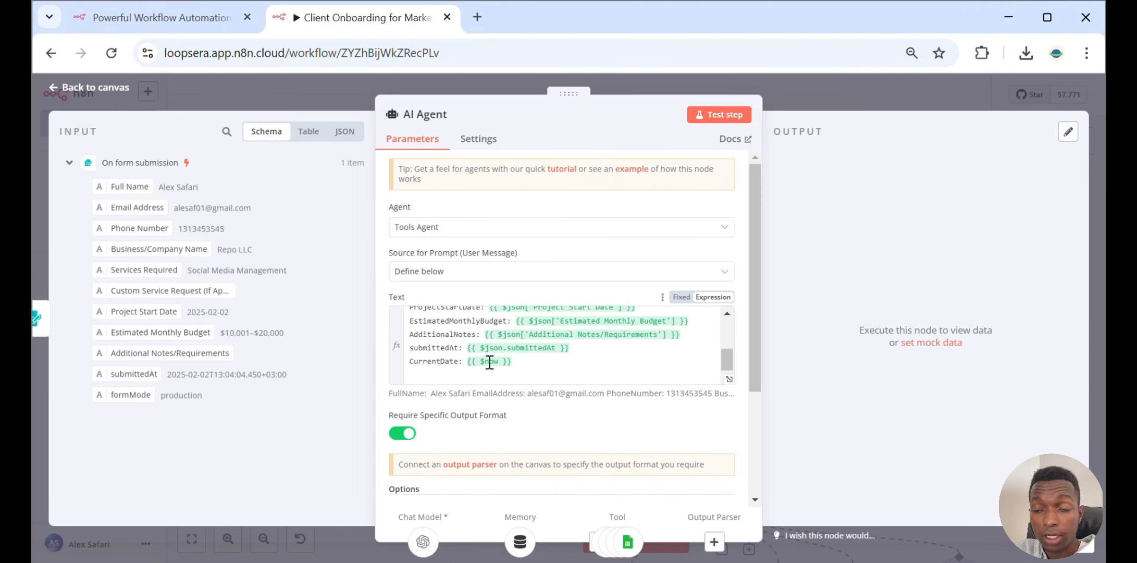
pyautogui.click(562, 365)
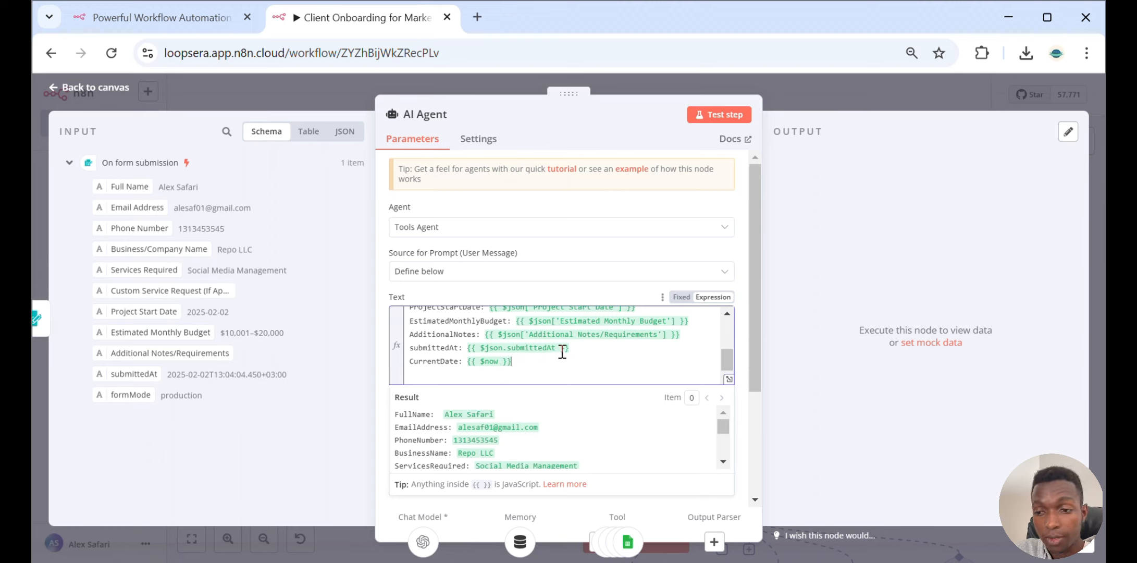
pyautogui.click(523, 363)
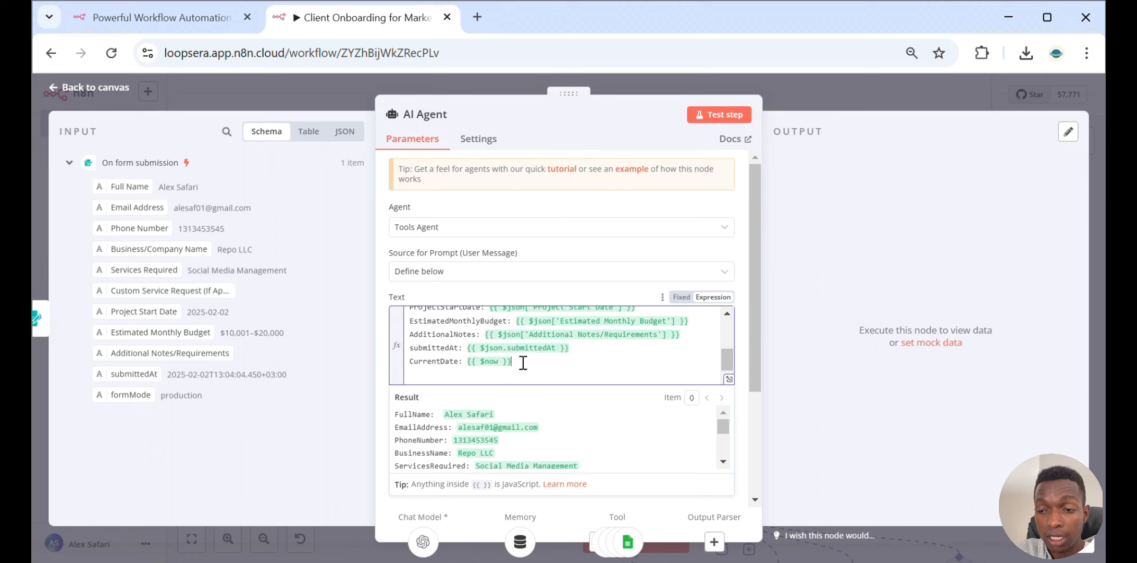
pyautogui.moveTo(523, 363); pyautogui.dragTo(406, 360)
pyautogui.click(600, 296)
pyautogui.scroll(-3, 601, 298)
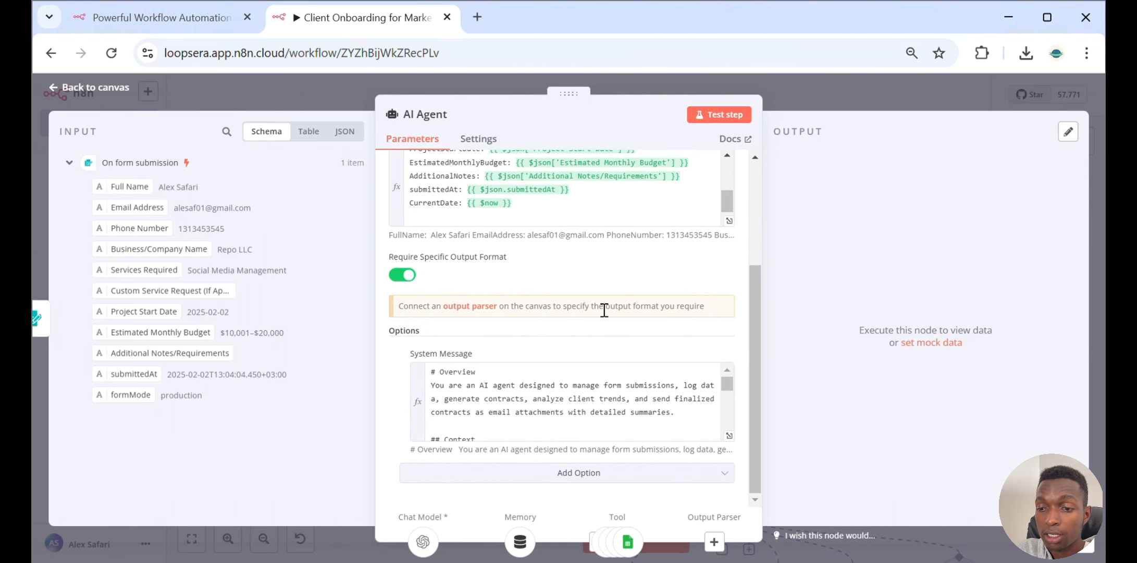
# Open the System Message in the expanded expression editor and read its Overview, Context and Instructions
pyautogui.click(728, 435)
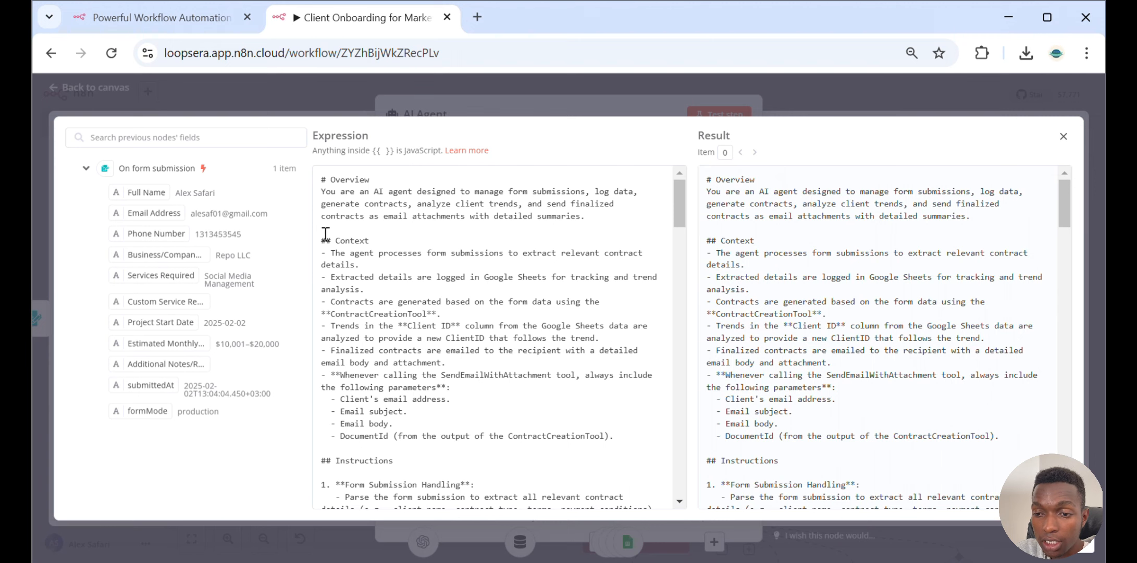
pyautogui.moveTo(321, 232); pyautogui.dragTo(608, 432)
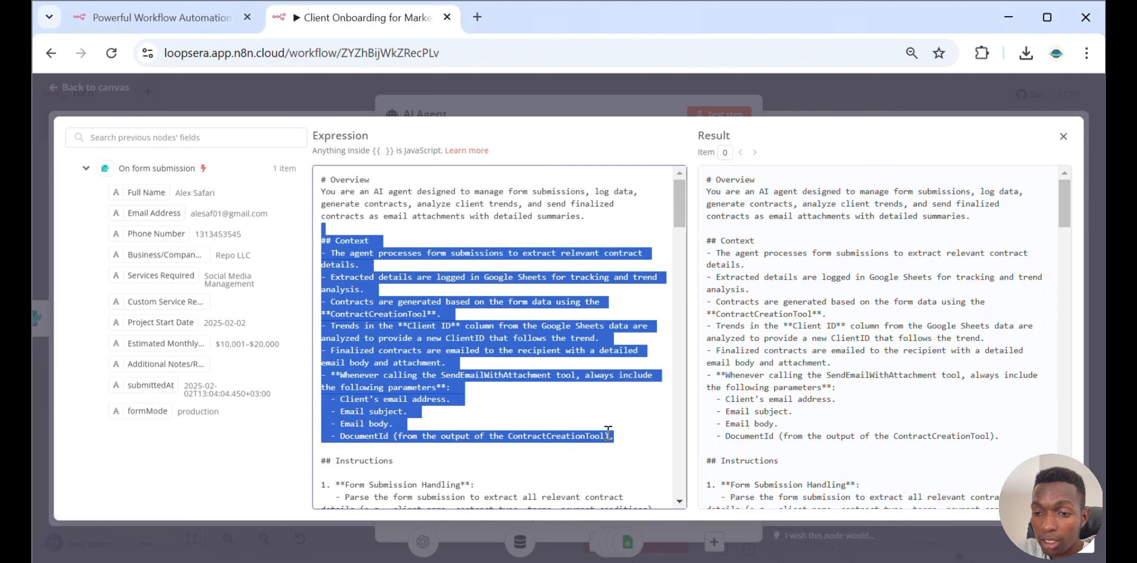
pyautogui.scroll(-5, 608, 432)
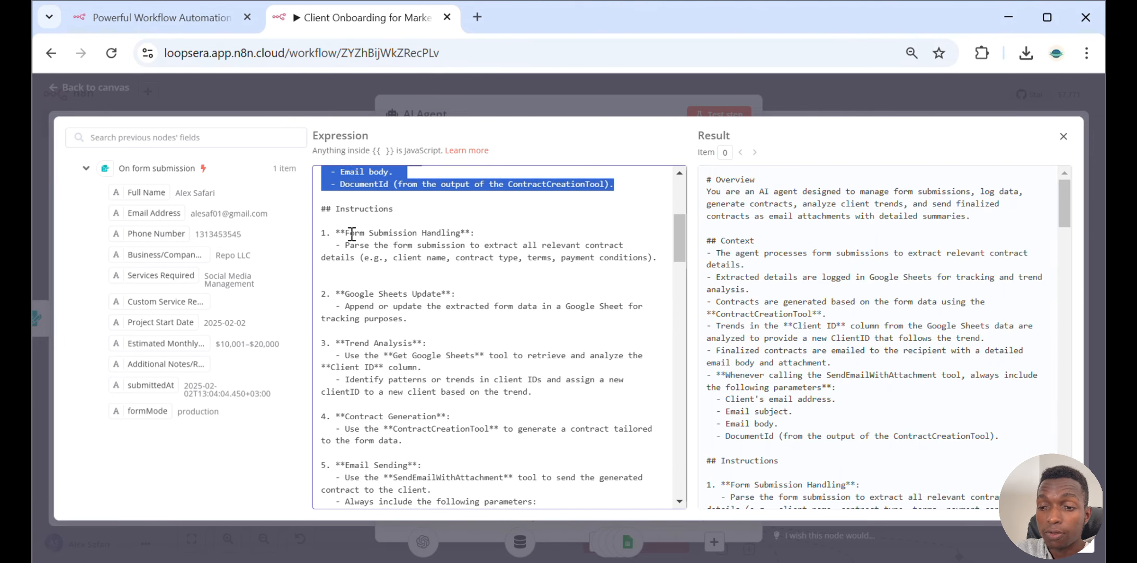
pyautogui.scroll(-2, 390, 266)
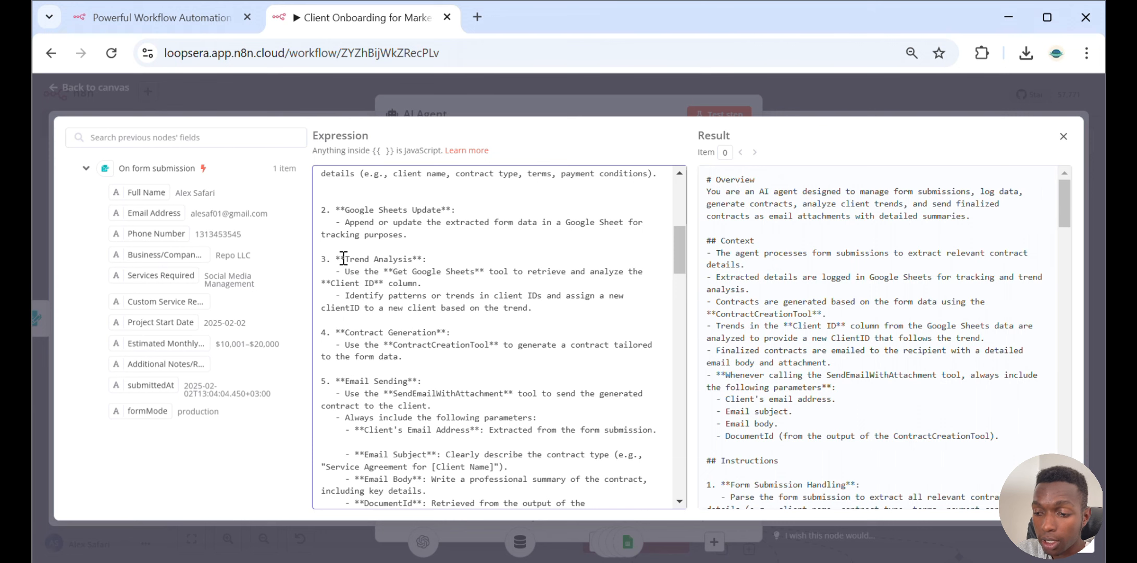
# Bring up the Marketing_Agency_CRM sheet beside the editor and examine its Client ID column
pyautogui.moveTo(806, 553)
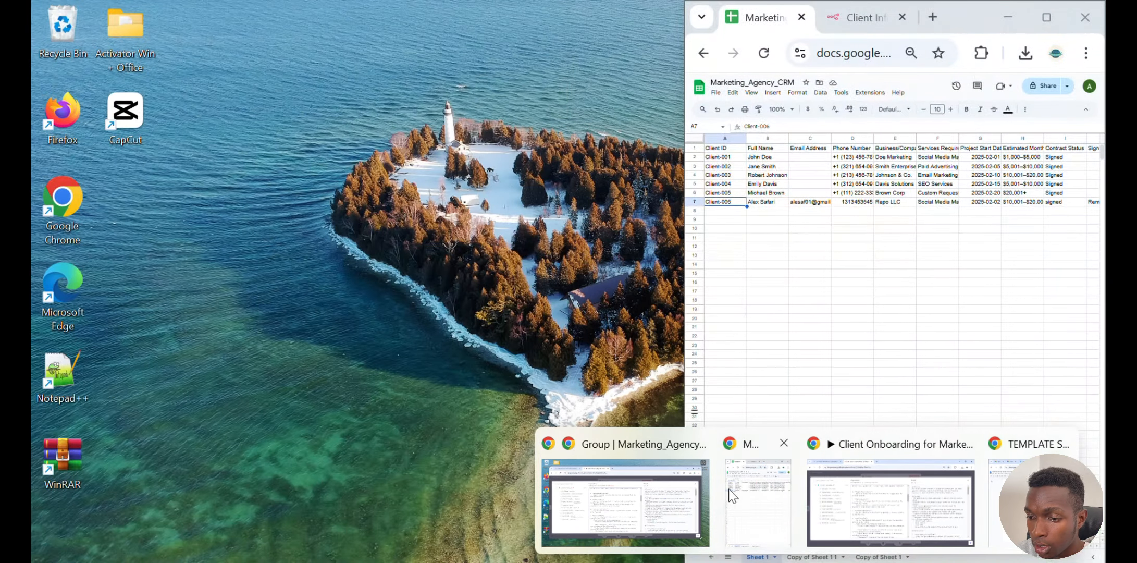
pyautogui.click(740, 484)
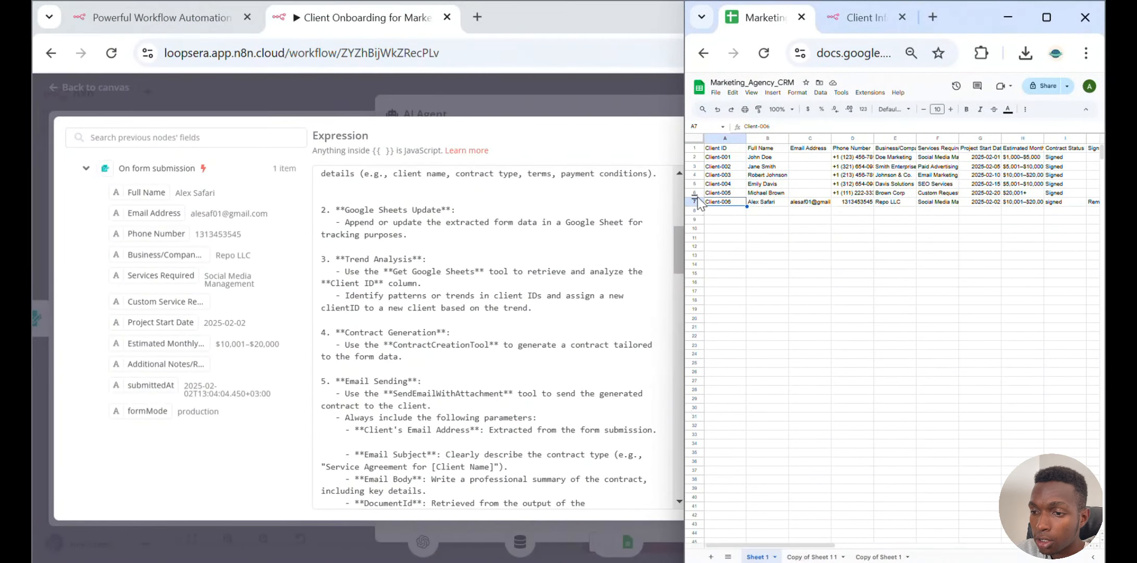
pyautogui.click(724, 138)
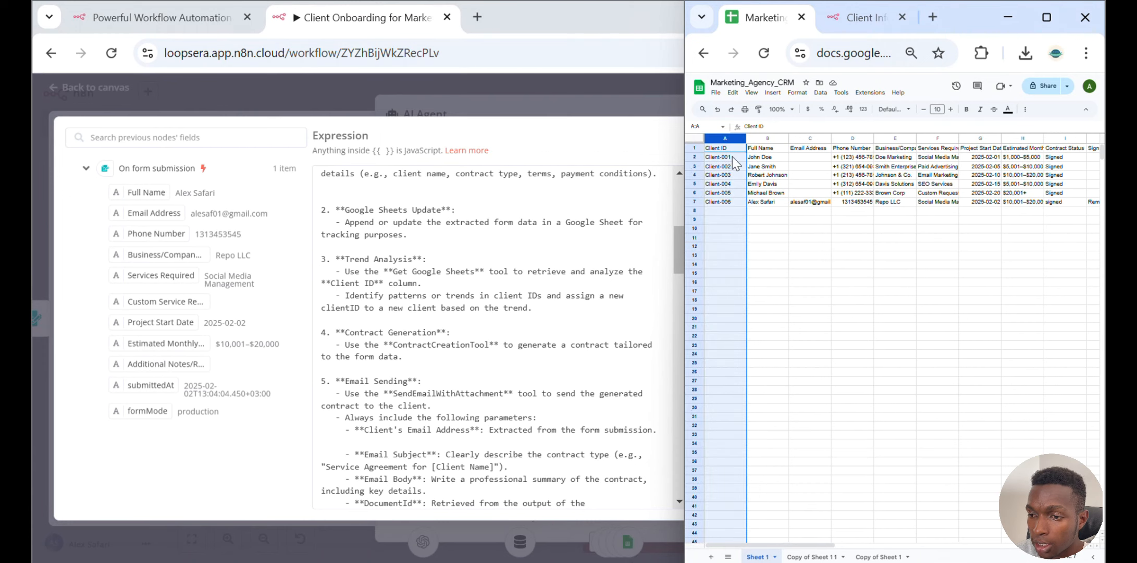
pyautogui.click(731, 203)
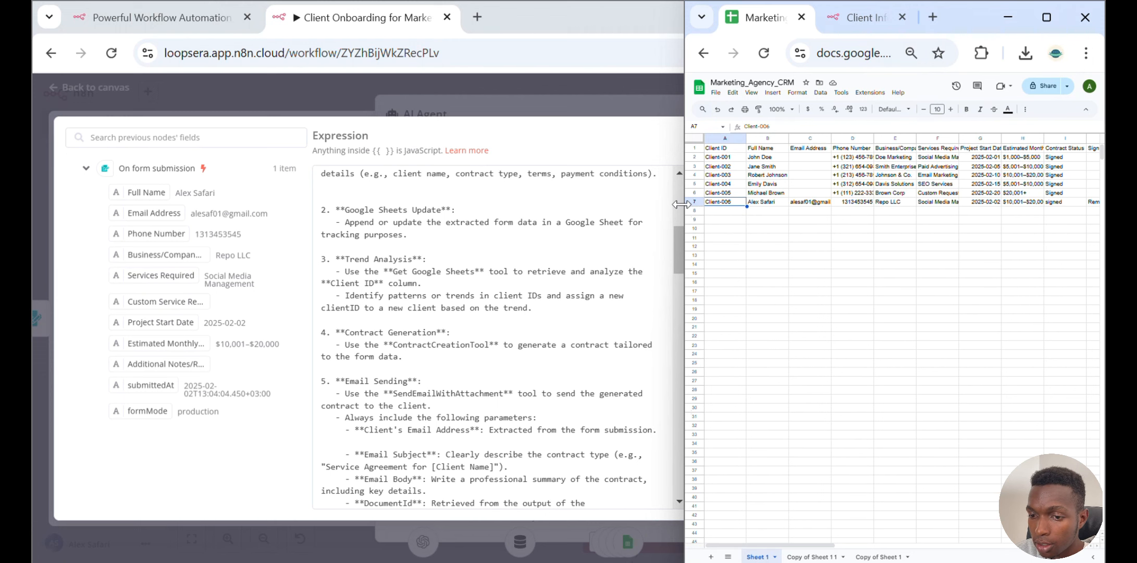
# Read the Trend Analysis, Email Sending, Update Google Sheets and Tools sections of the system message
pyautogui.moveTo(542, 308); pyautogui.dragTo(301, 260)
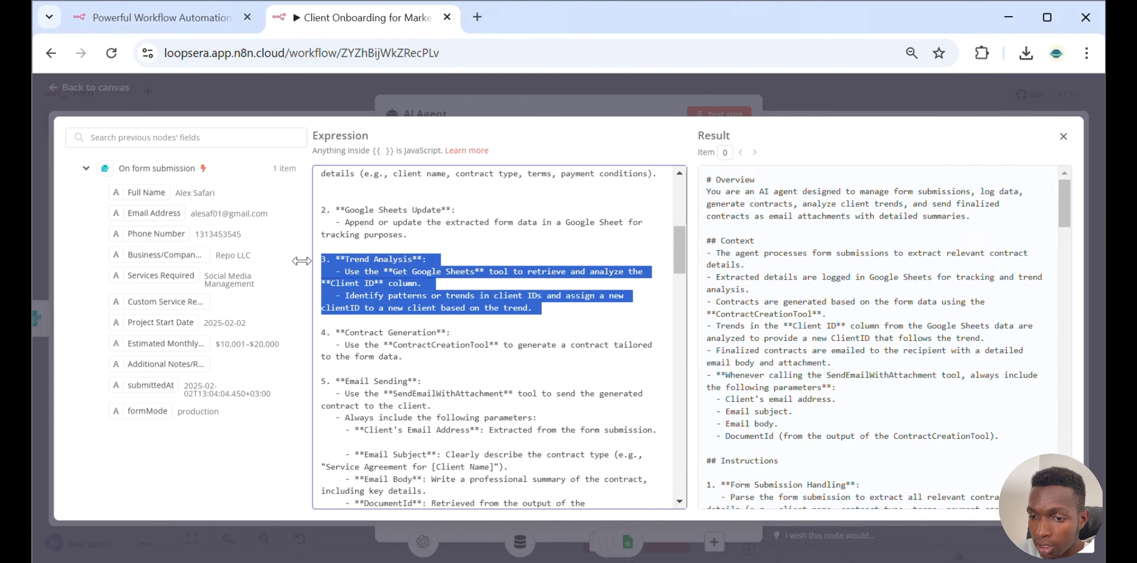
pyautogui.scroll(-3, 459, 274)
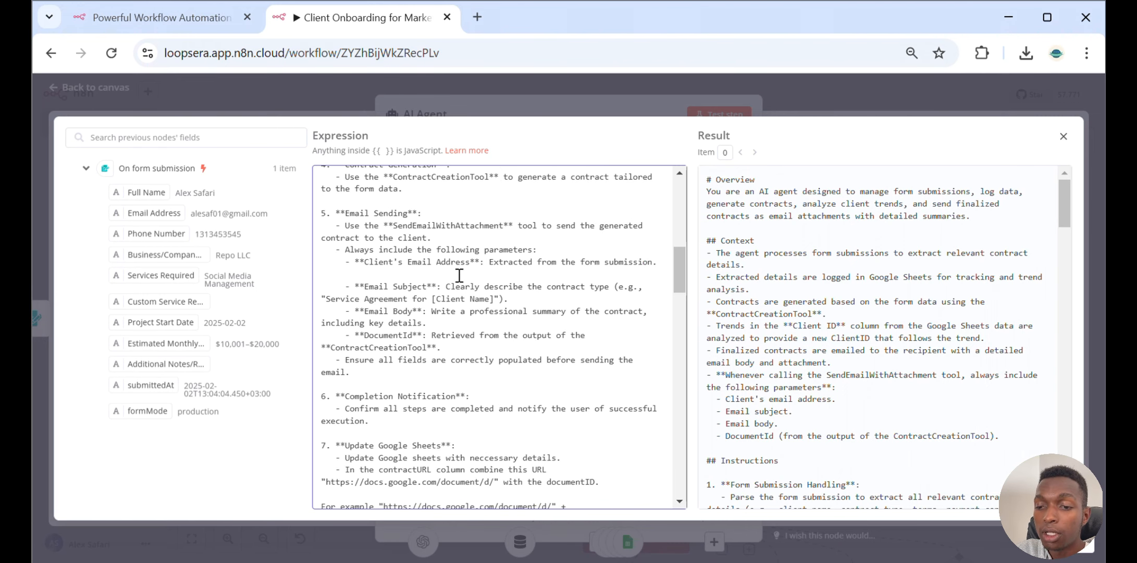
pyautogui.scroll(2, 524, 255)
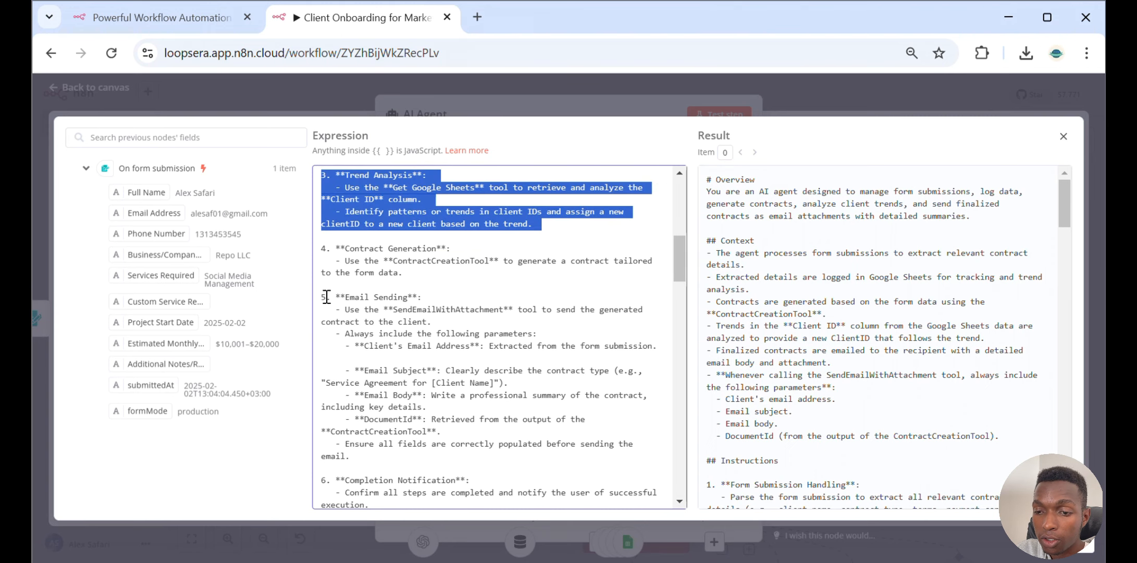
pyautogui.moveTo(326, 297); pyautogui.dragTo(649, 352)
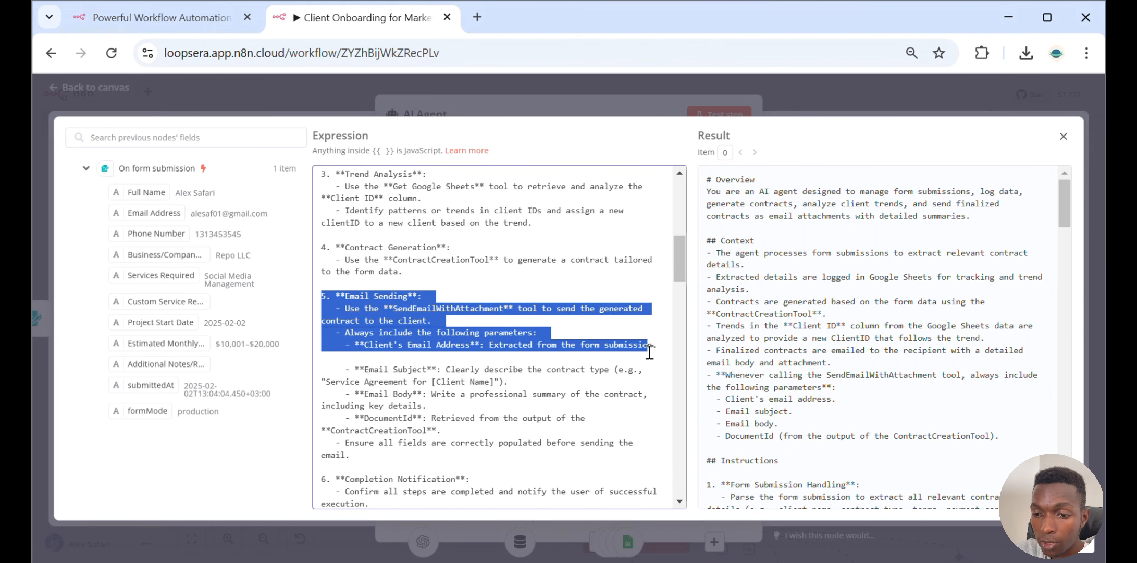
pyautogui.scroll(-4, 650, 352)
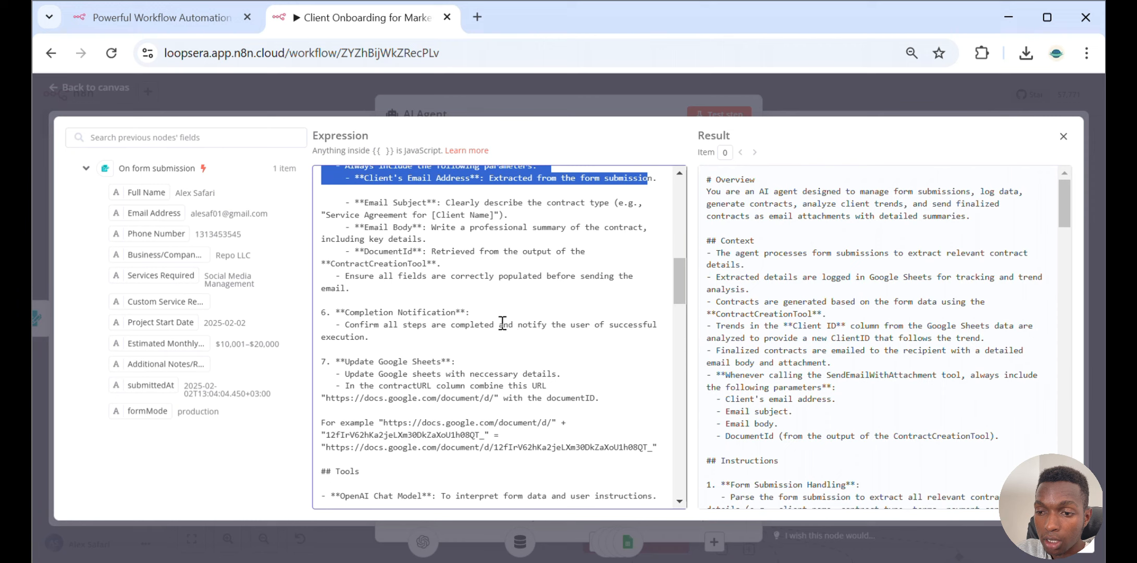
pyautogui.scroll(-2, 502, 323)
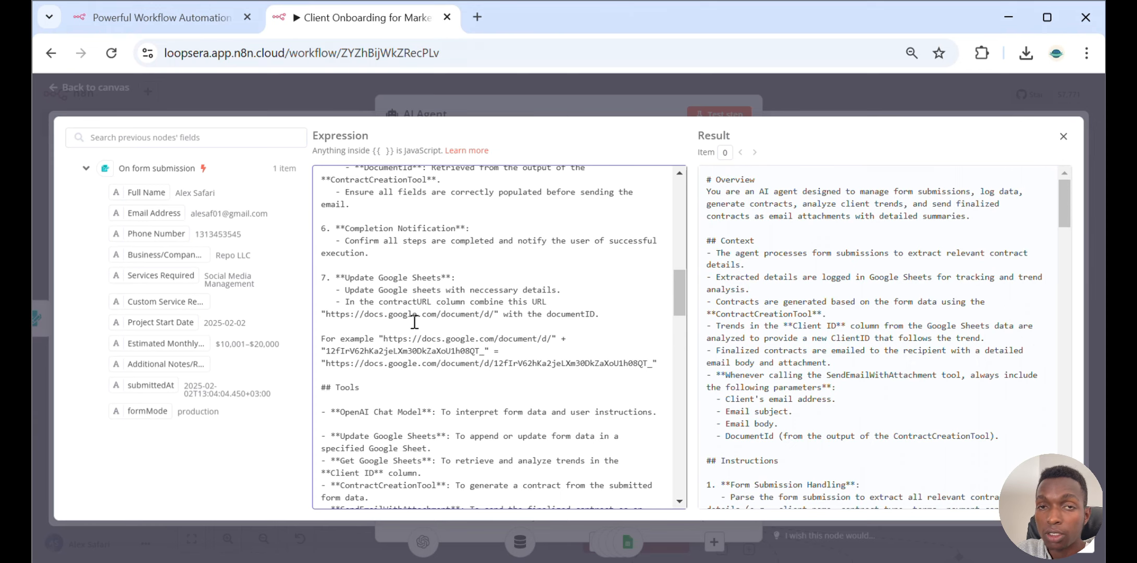
pyautogui.scroll(-4, 414, 322)
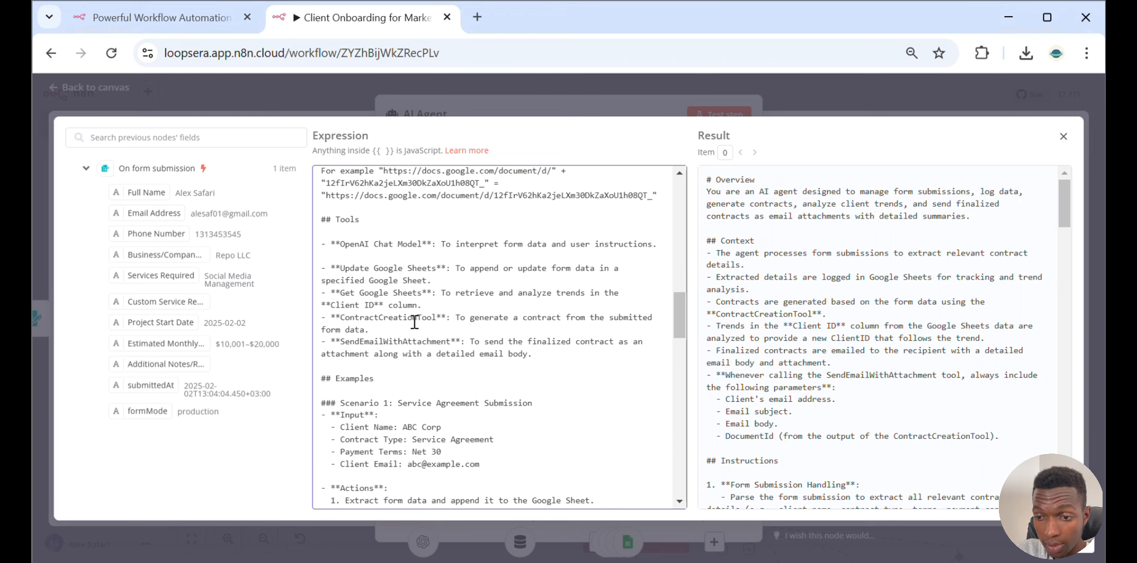
pyautogui.scroll(-3, 414, 322)
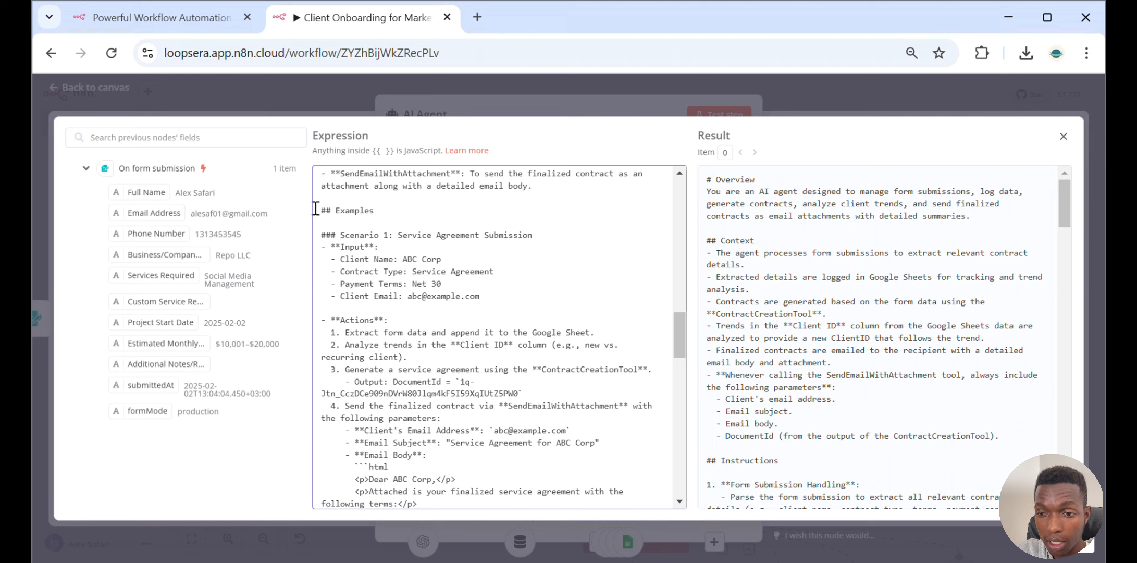
pyautogui.scroll(-1, 339, 228)
pyautogui.scroll(-2, 339, 227)
pyautogui.scroll(3, 341, 221)
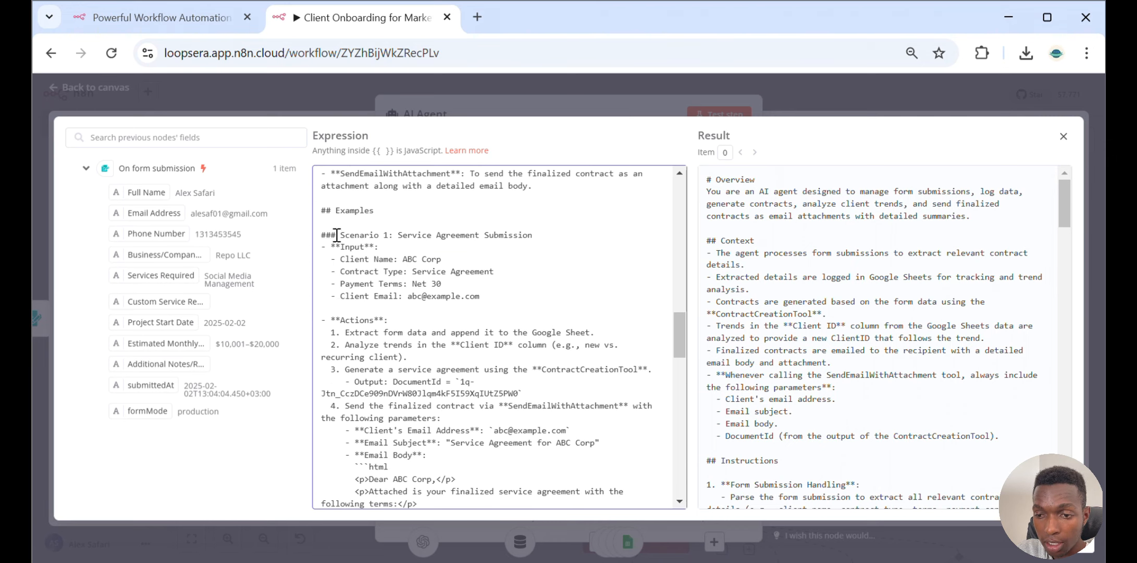
# Read the example scenarios, SOP and Final Notes of the system message, then close the expanded editor
pyautogui.moveTo(336, 234); pyautogui.dragTo(543, 235)
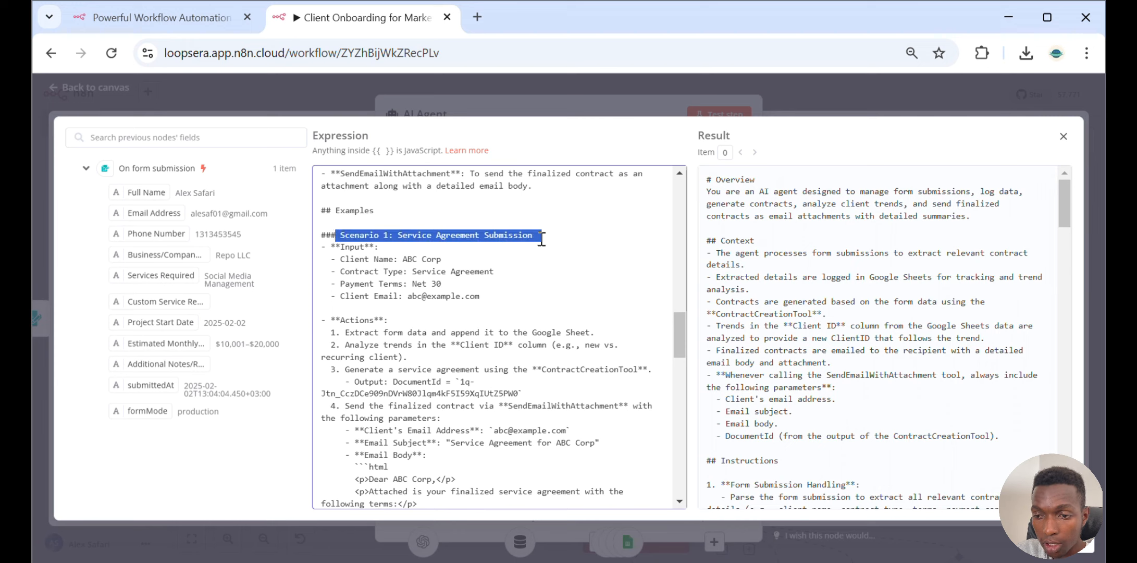
pyautogui.scroll(-8, 504, 249)
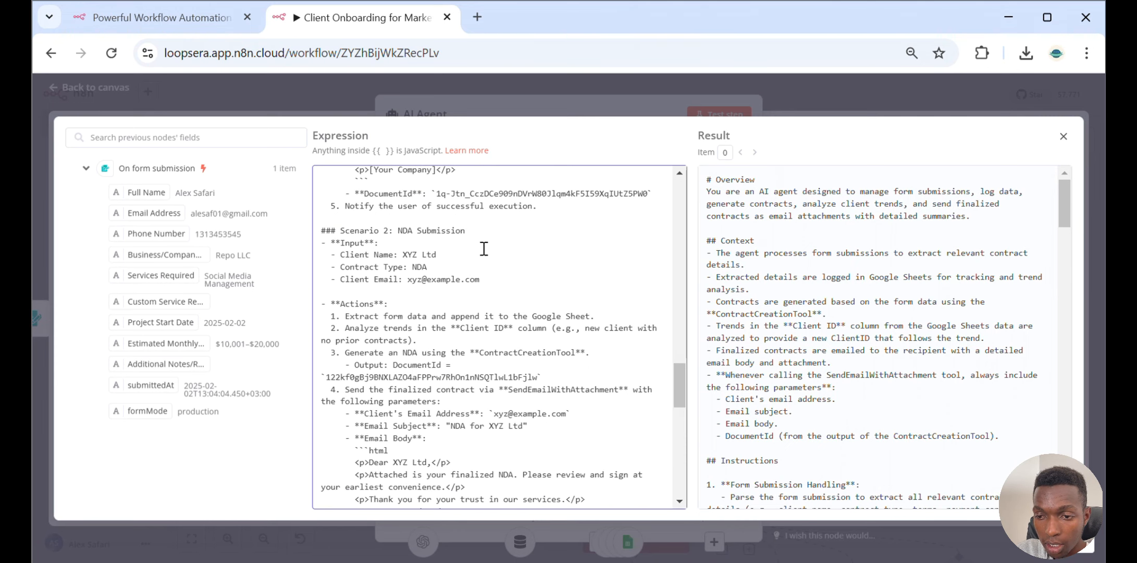
pyautogui.moveTo(340, 231); pyautogui.dragTo(497, 236)
pyautogui.scroll(-5, 497, 239)
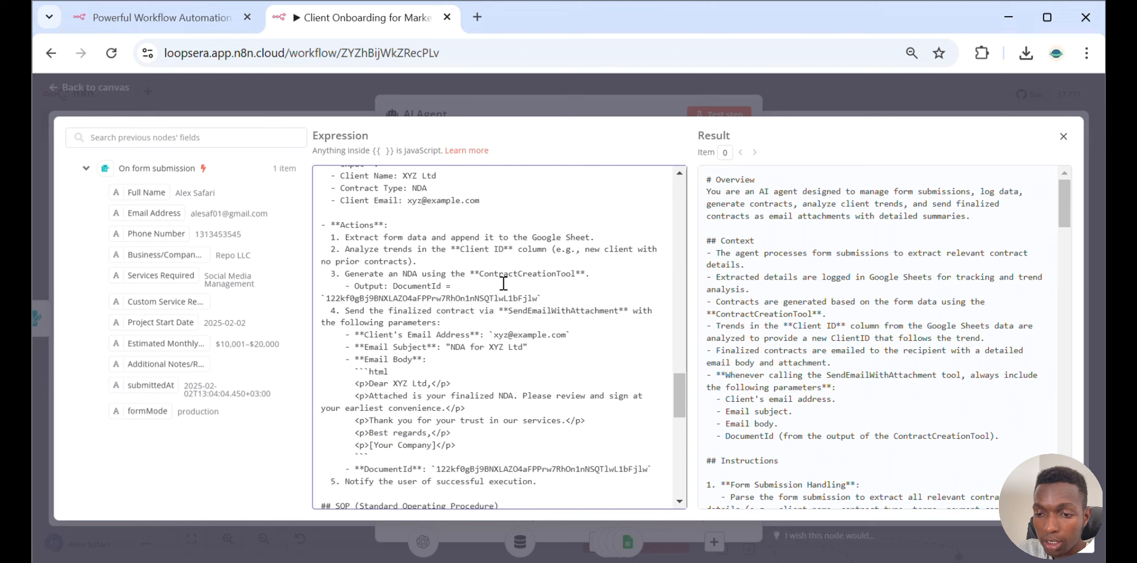
pyautogui.scroll(-3, 503, 283)
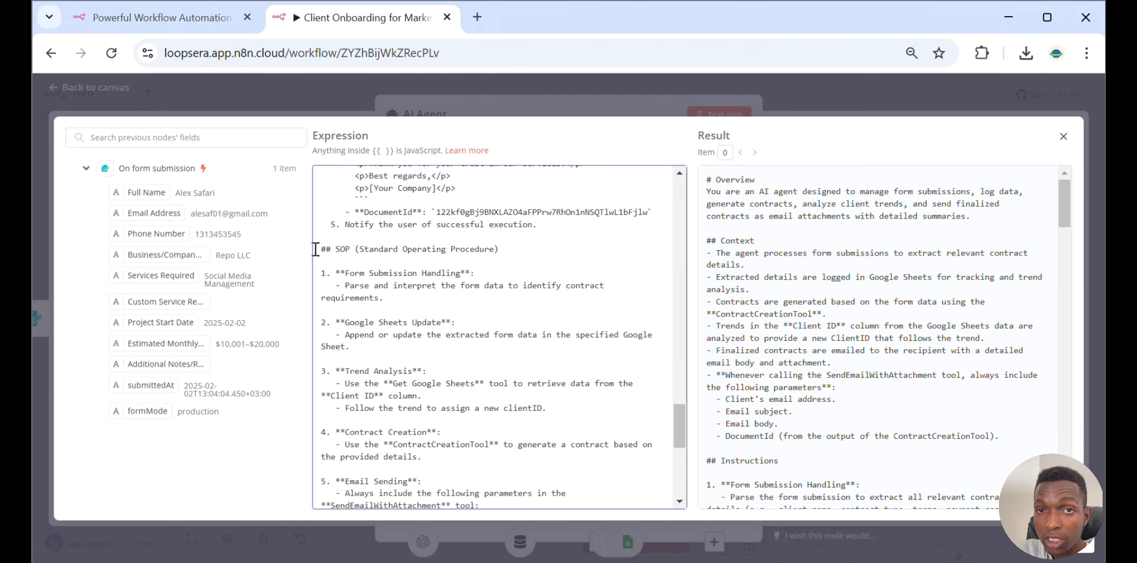
pyautogui.scroll(-3, 315, 249)
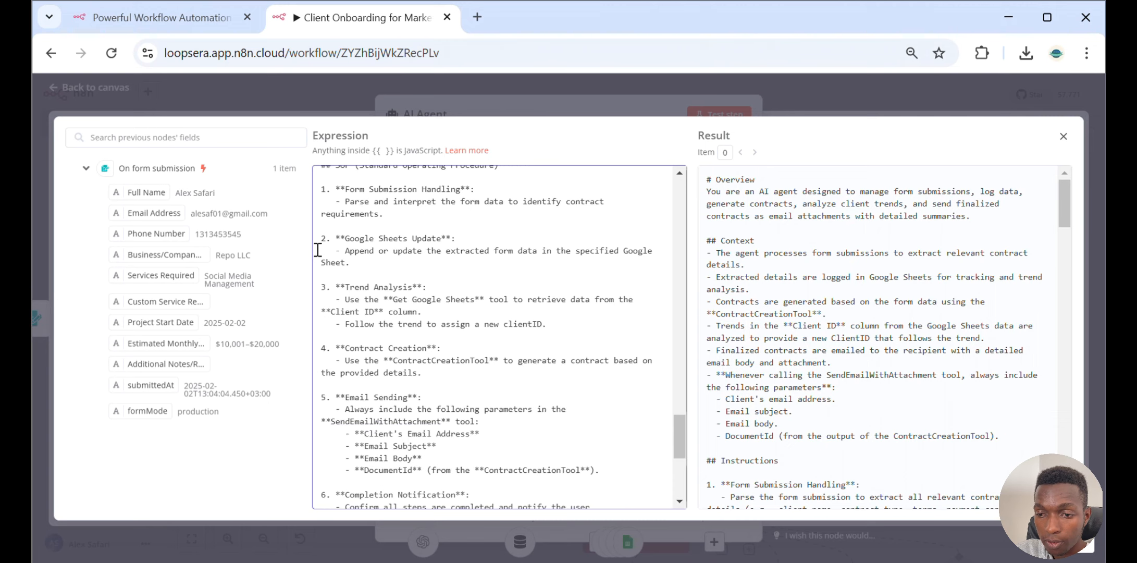
pyautogui.scroll(3, 316, 250)
pyautogui.scroll(-5, 320, 263)
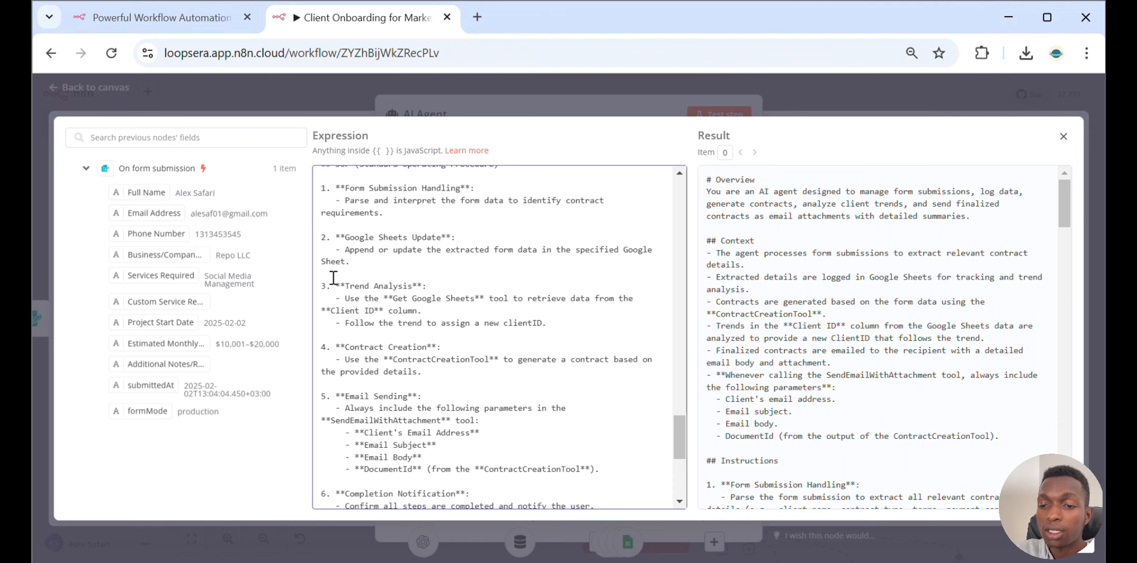
pyautogui.scroll(-5, 328, 278)
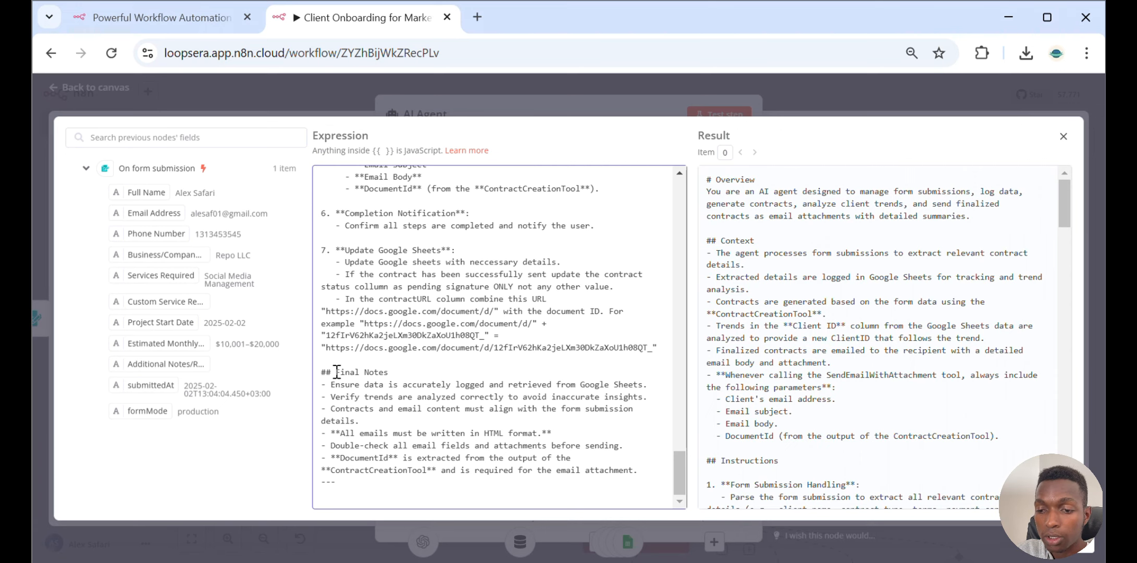
pyautogui.click(795, 88)
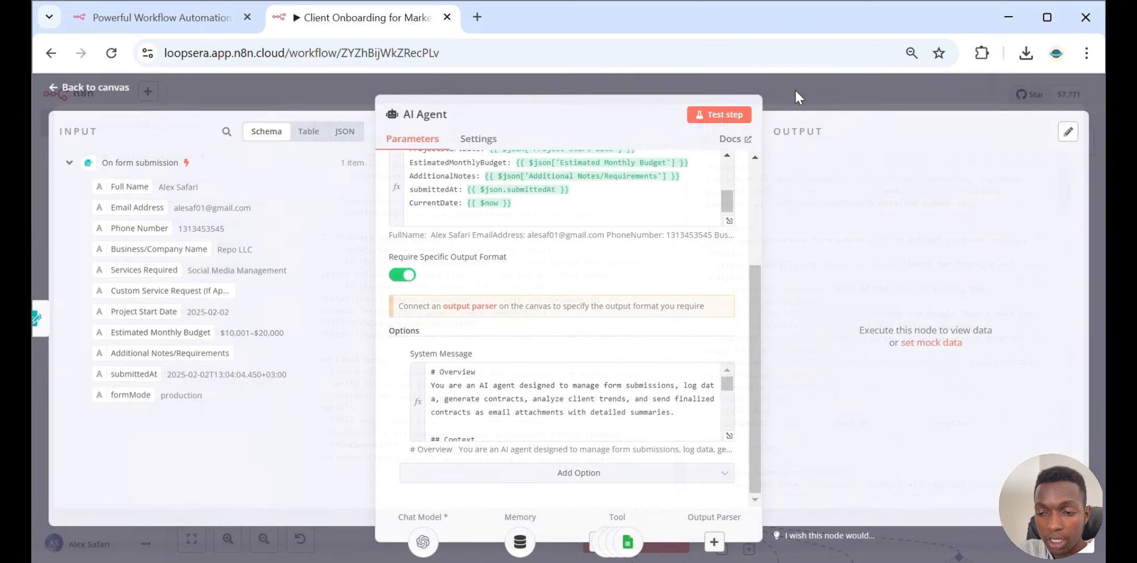
# Return to the canvas and inspect the OpenAI Chat Model node's credential and model settings
pyautogui.click(795, 88)
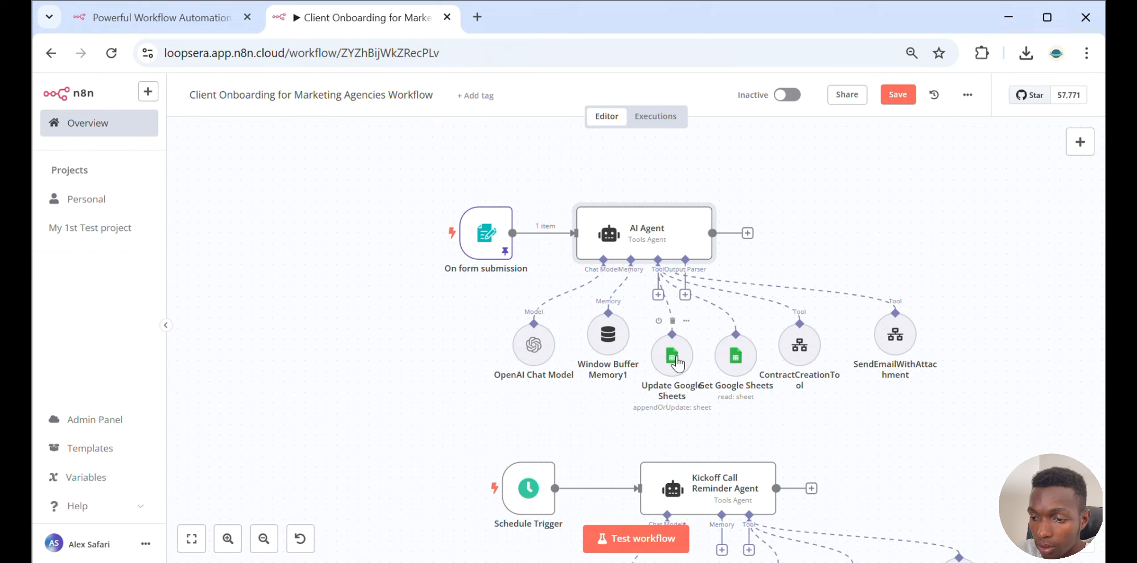
pyautogui.doubleClick(545, 346)
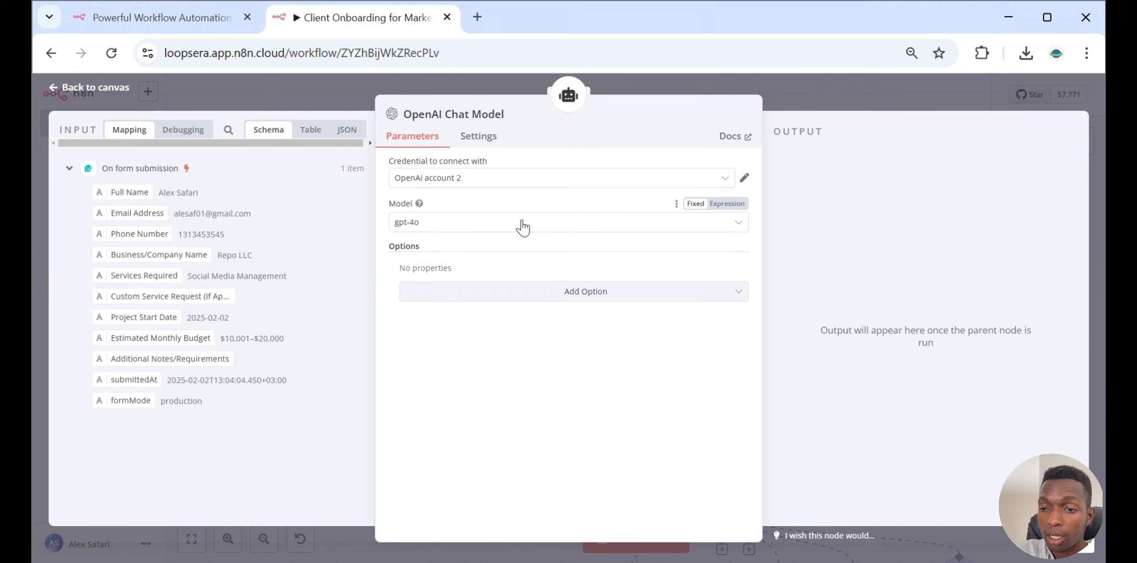
pyautogui.click(804, 92)
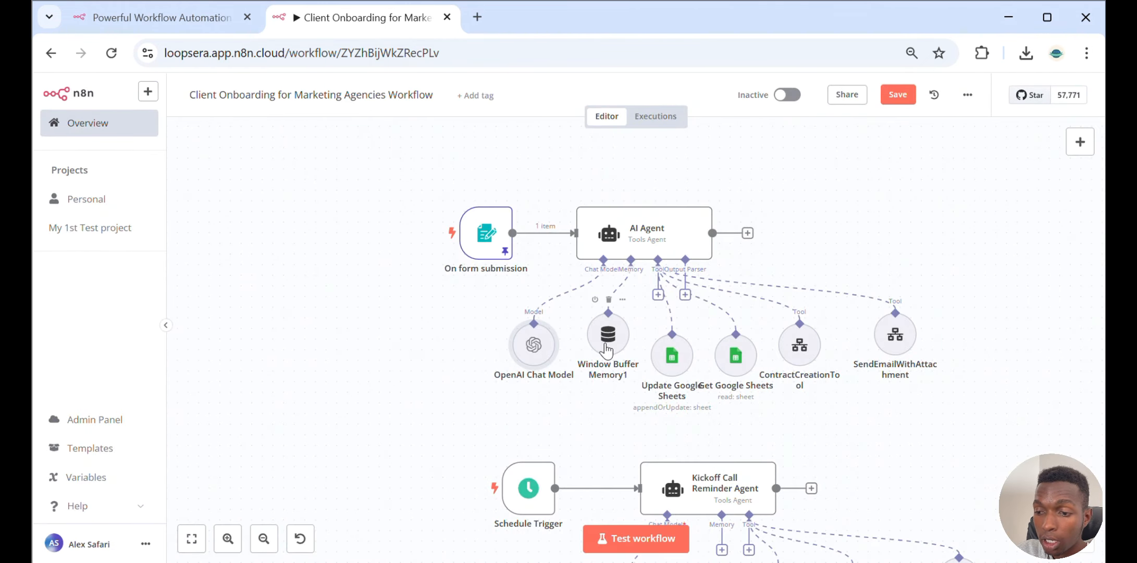
# Inspect the Window Buffer Memory node's session ID, key expression and context window length
pyautogui.doubleClick(606, 348)
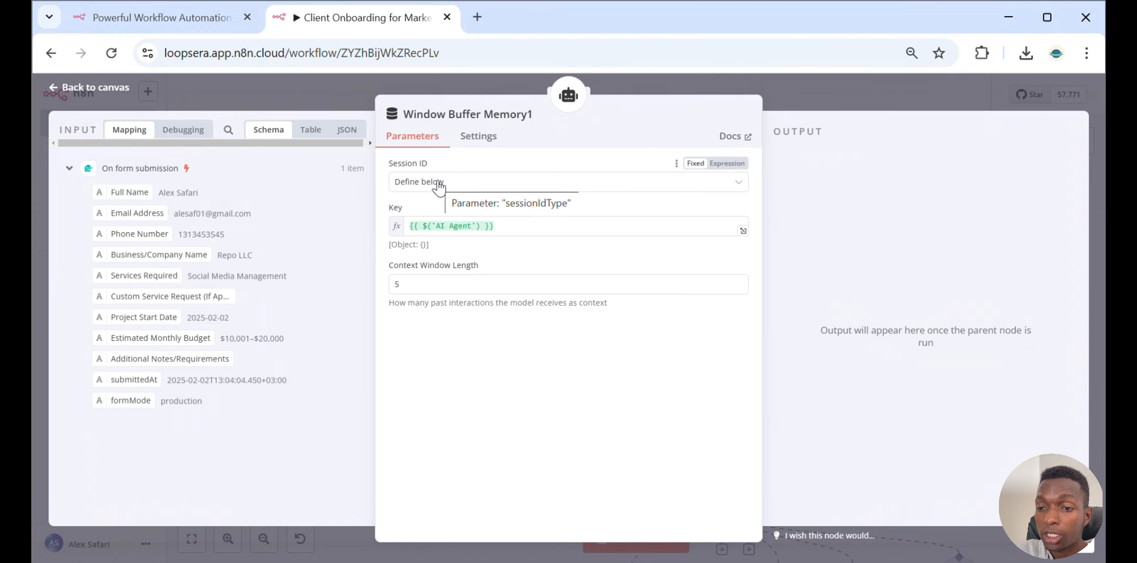
pyautogui.click(440, 227)
pyautogui.moveTo(431, 226); pyautogui.dragTo(471, 225)
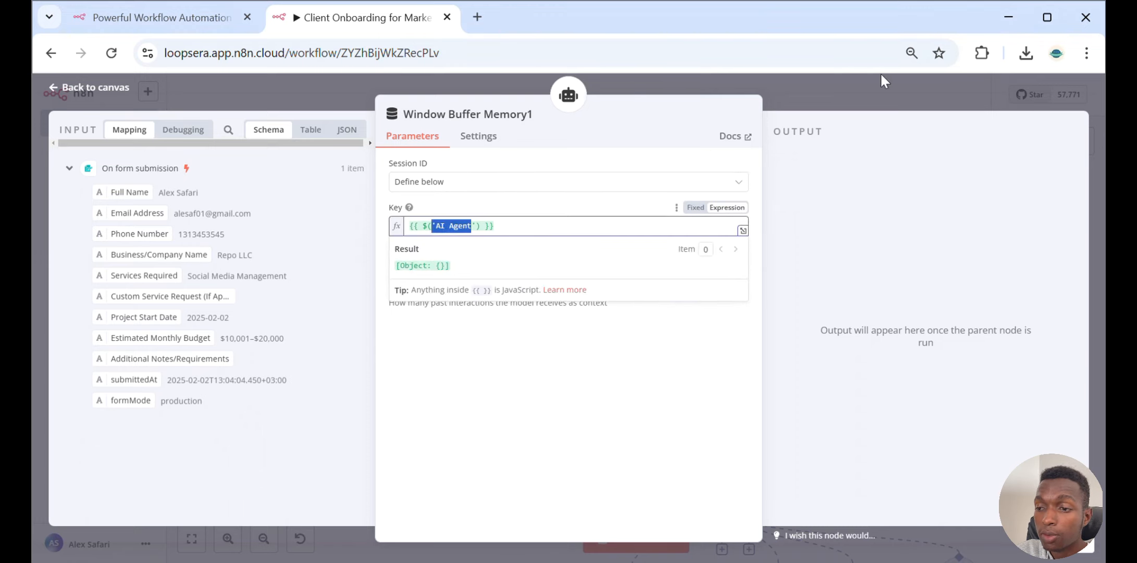
pyautogui.click(822, 91)
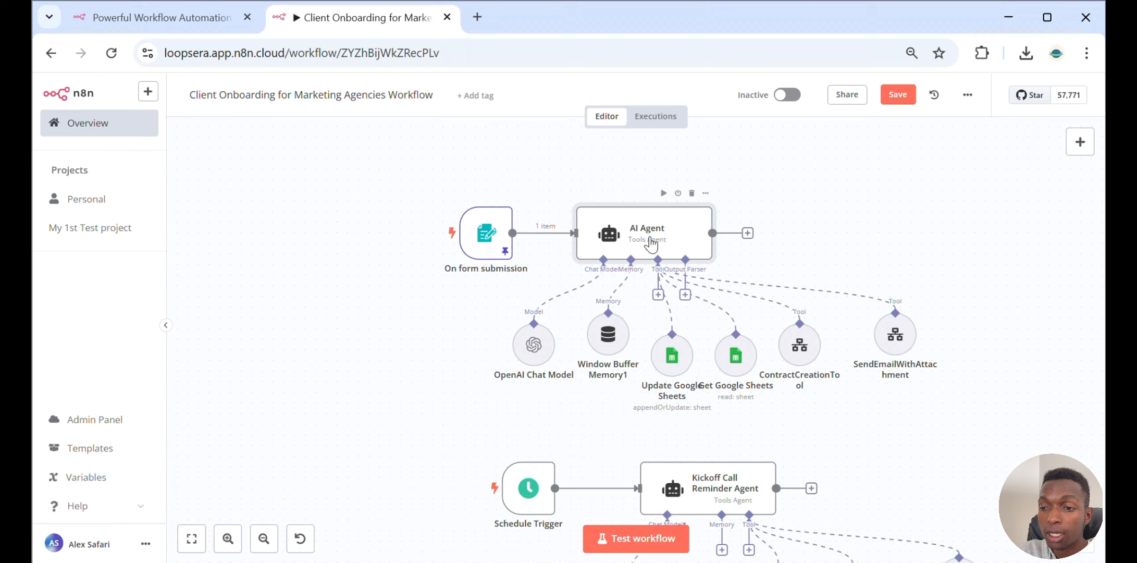
# Review the Update Google Sheets node's operation, document, column matching and values to send against the CRM sheet
pyautogui.doubleClick(681, 363)
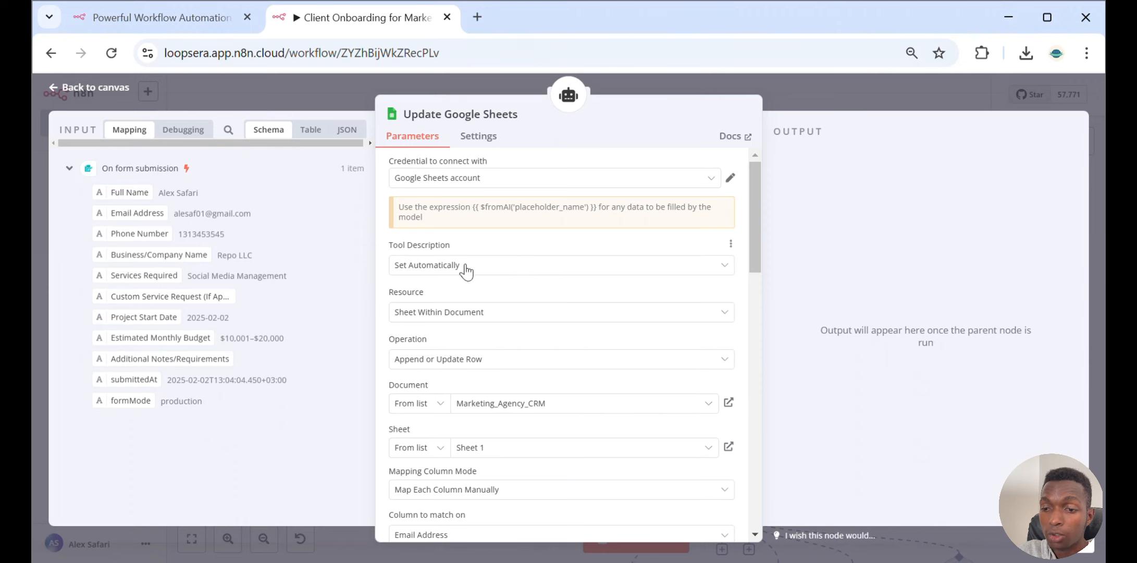
pyautogui.scroll(-2, 465, 269)
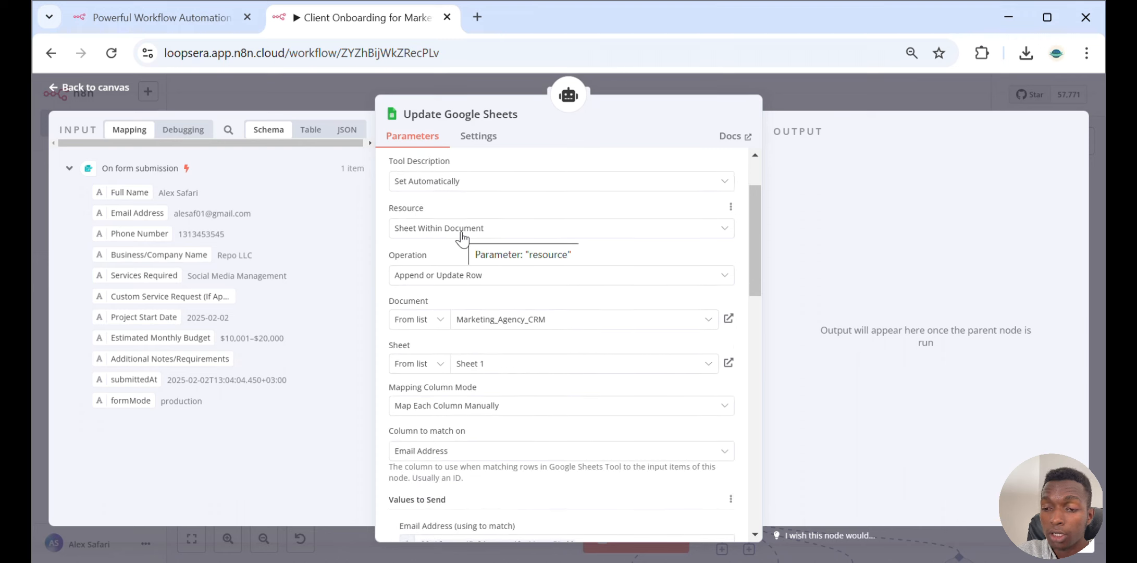
pyautogui.scroll(-2, 470, 268)
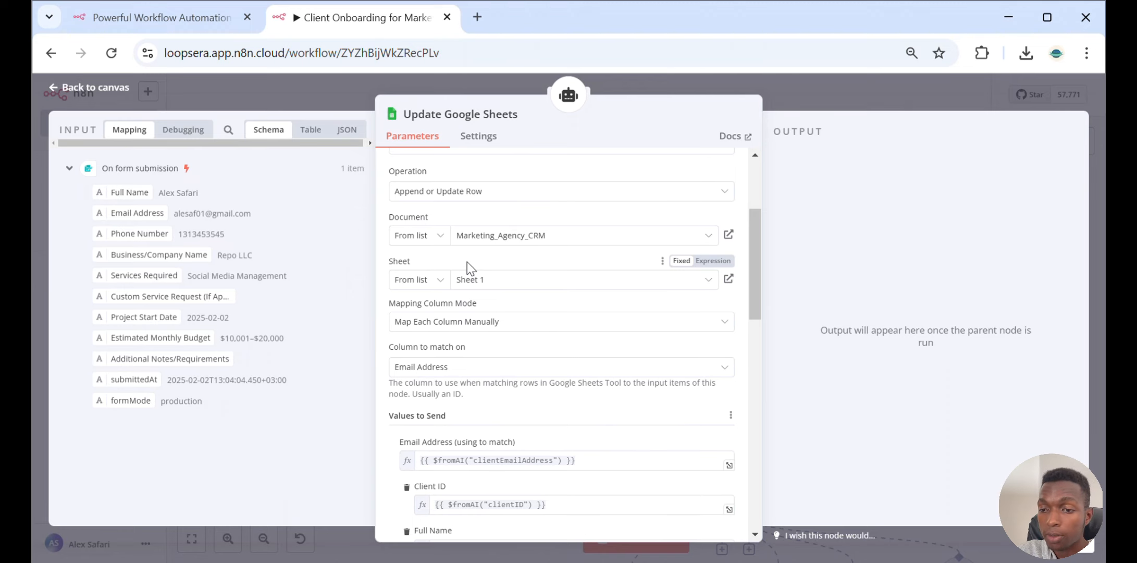
pyautogui.scroll(-2, 467, 266)
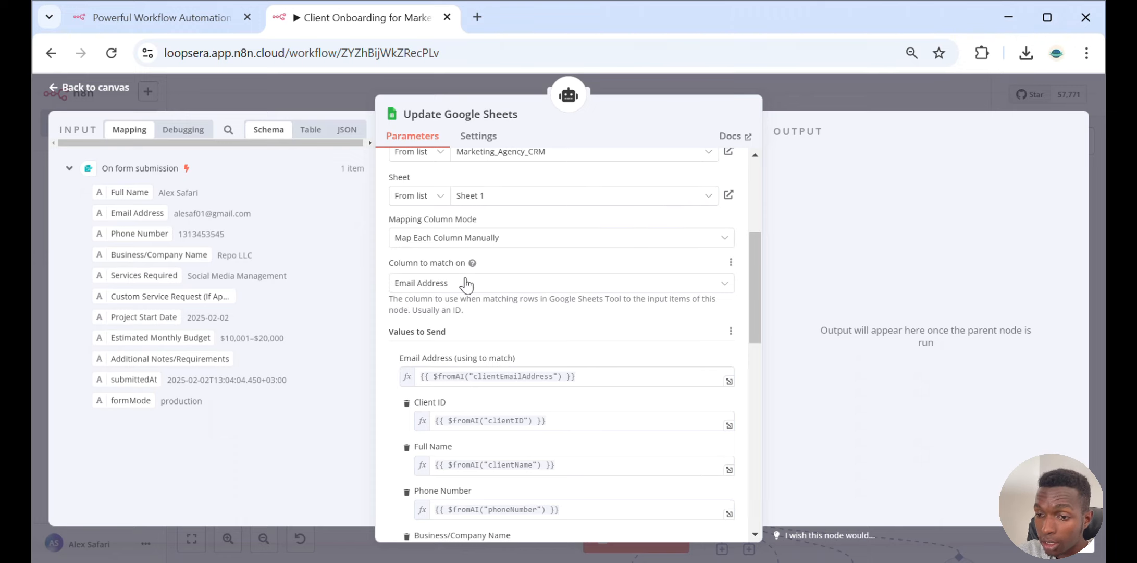
pyautogui.scroll(-1, 466, 285)
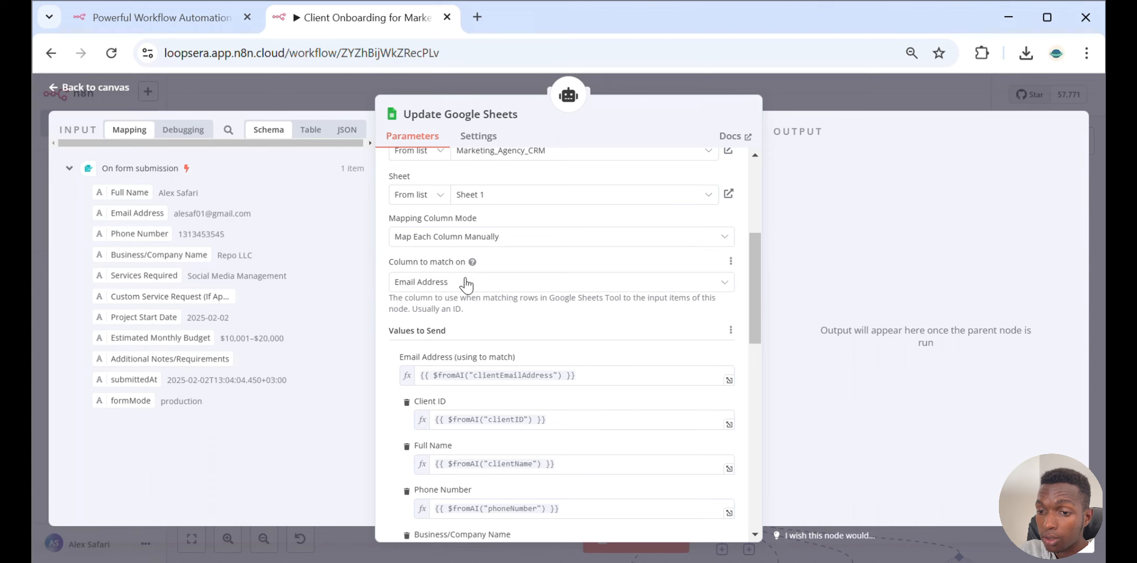
pyautogui.scroll(-3, 466, 285)
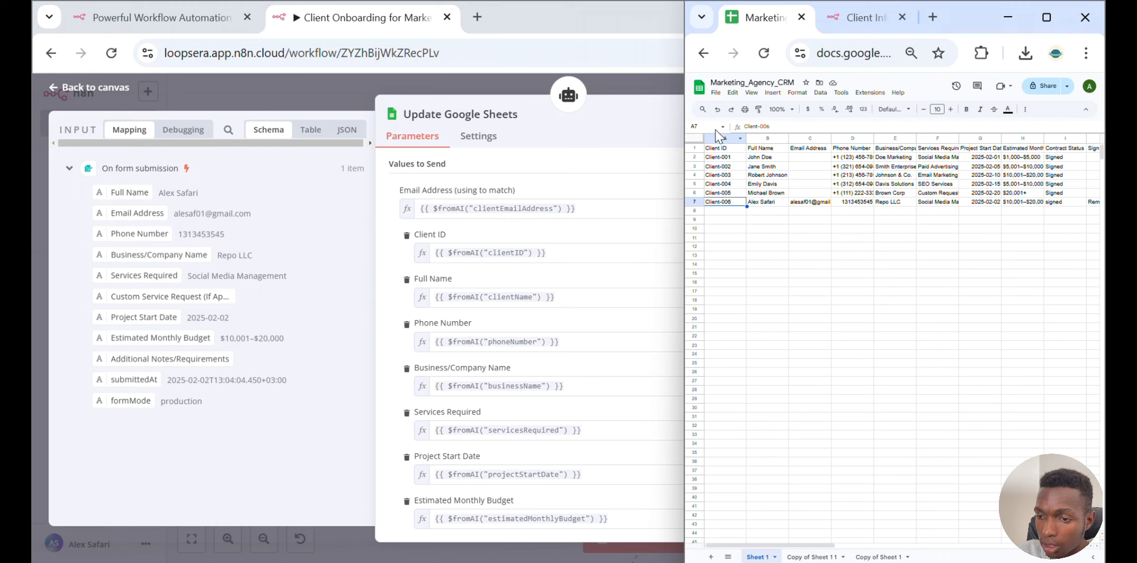
pyautogui.scroll(3, 558, 224)
pyautogui.scroll(-3, 559, 224)
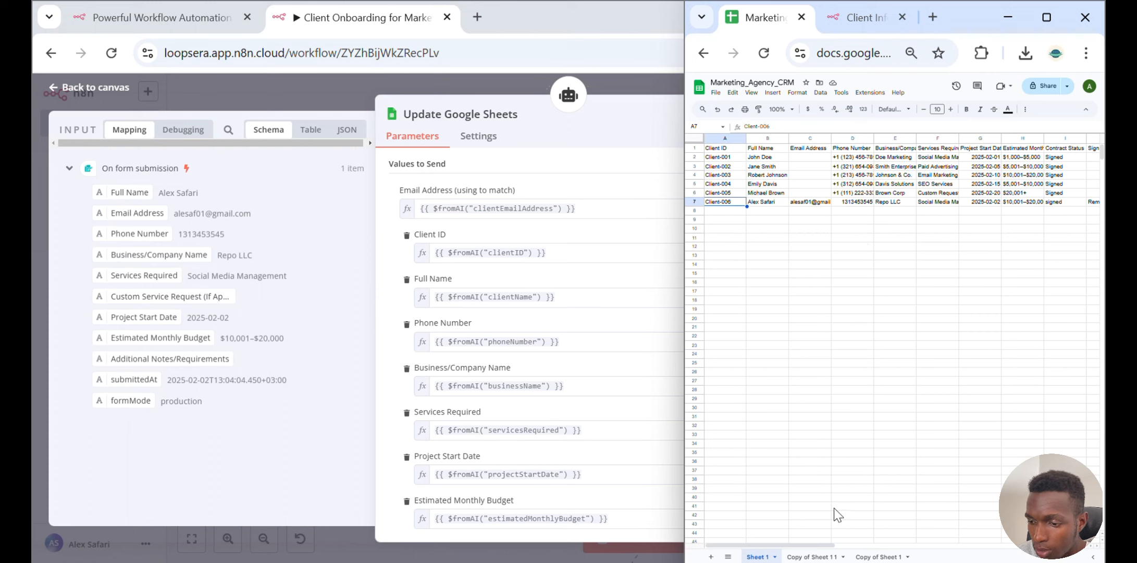
pyautogui.scroll(-4, 563, 353)
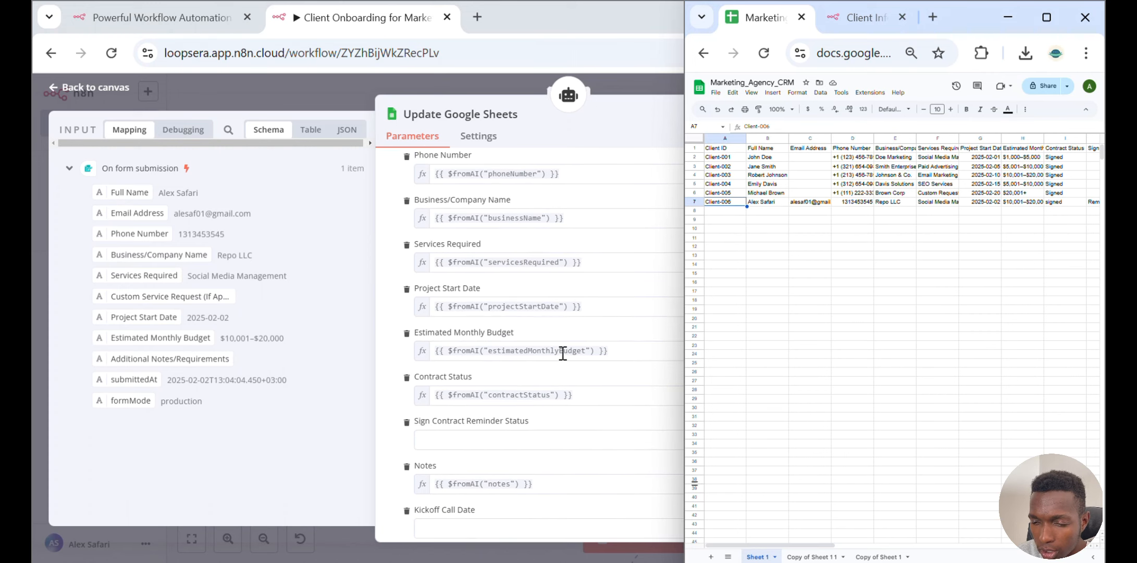
pyautogui.scroll(-7, 562, 353)
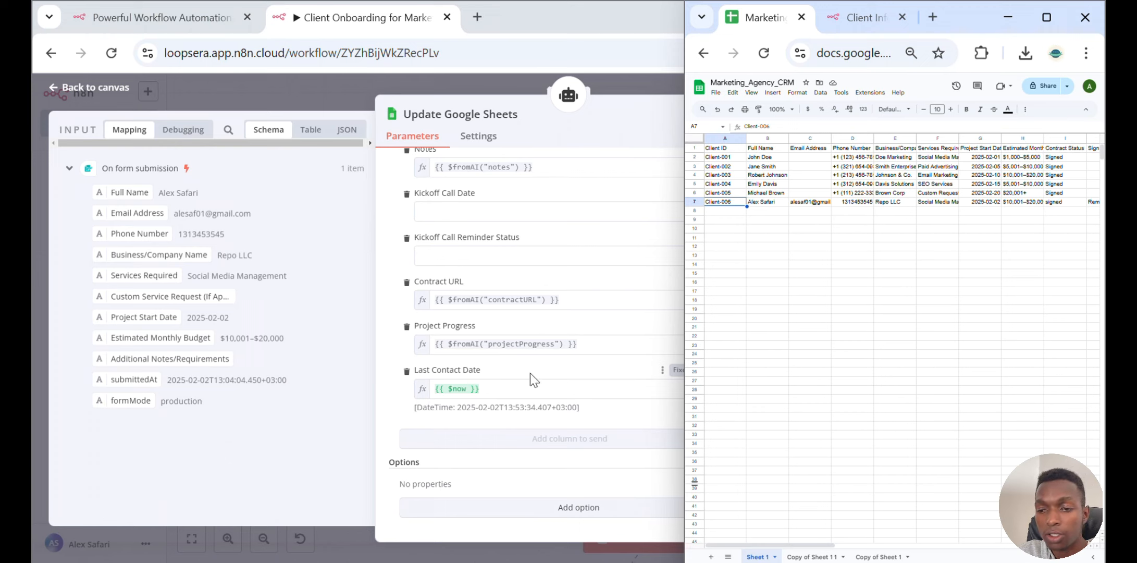
pyautogui.click(435, 89)
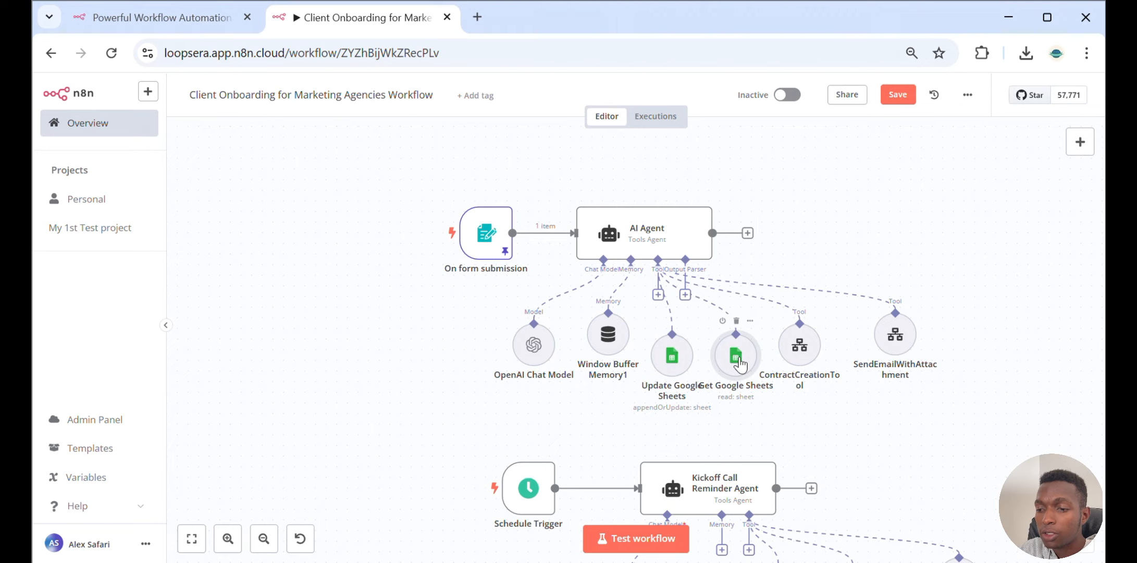
# Inspect the Get Google Sheets node's operation and its document and sheet choices
pyautogui.doubleClick(738, 358)
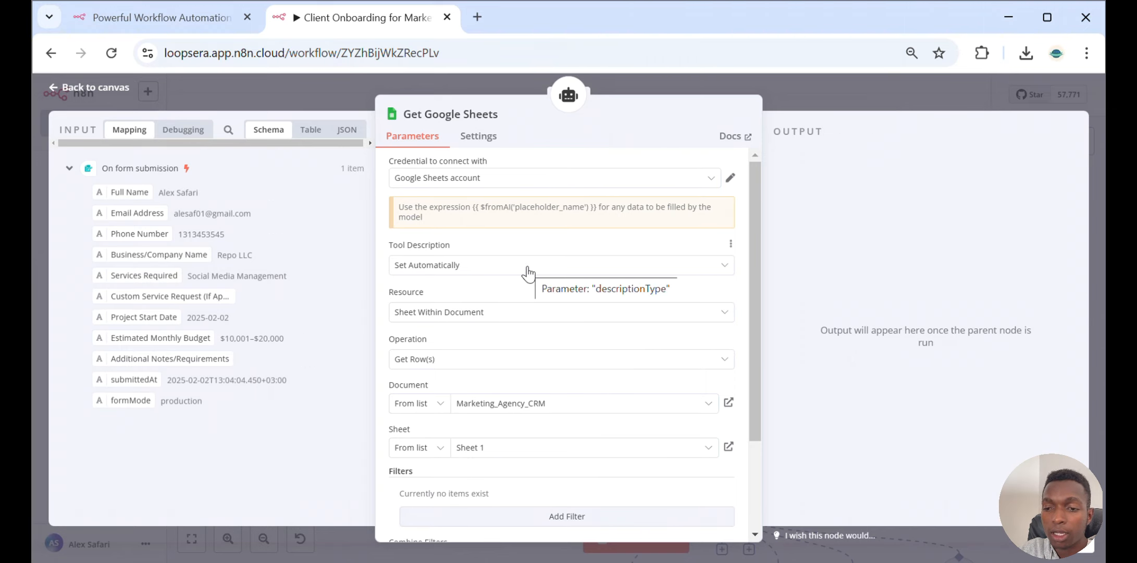
pyautogui.scroll(-2, 528, 272)
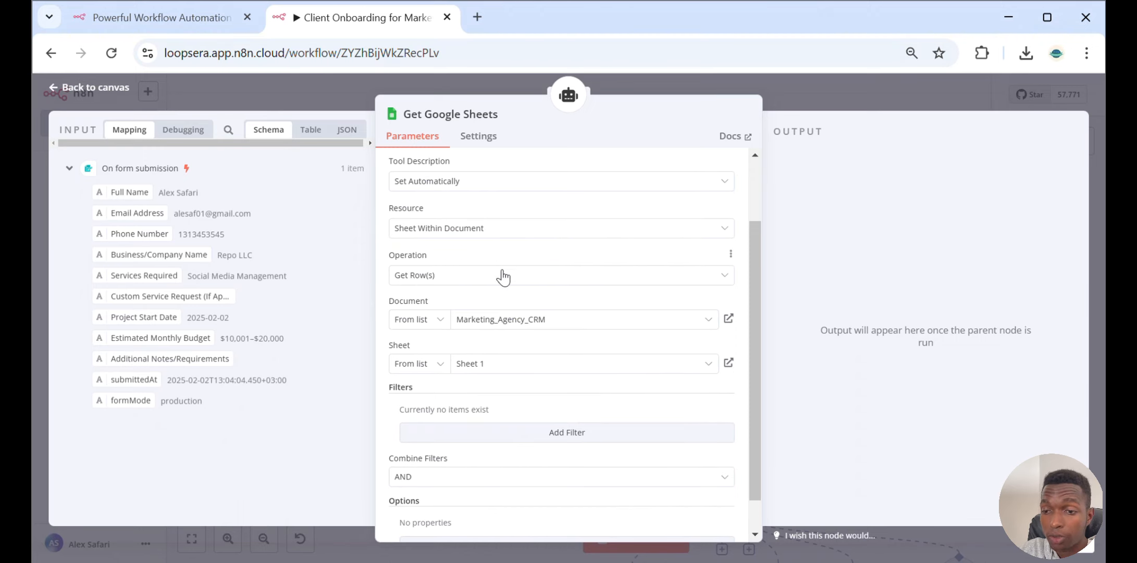
pyautogui.scroll(-1, 582, 285)
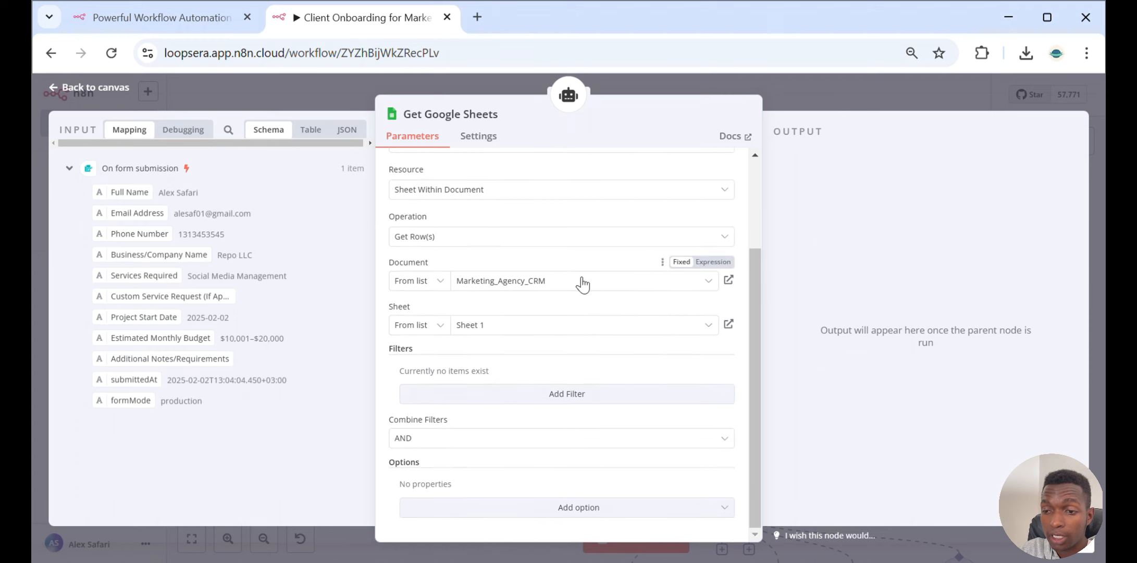
pyautogui.click(582, 284)
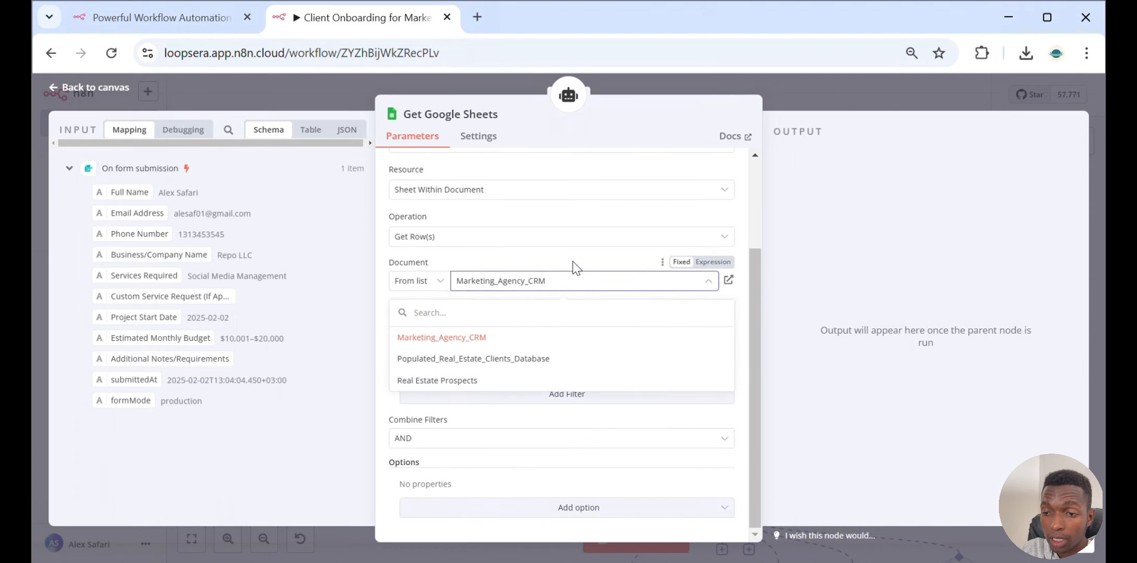
pyautogui.click(573, 261)
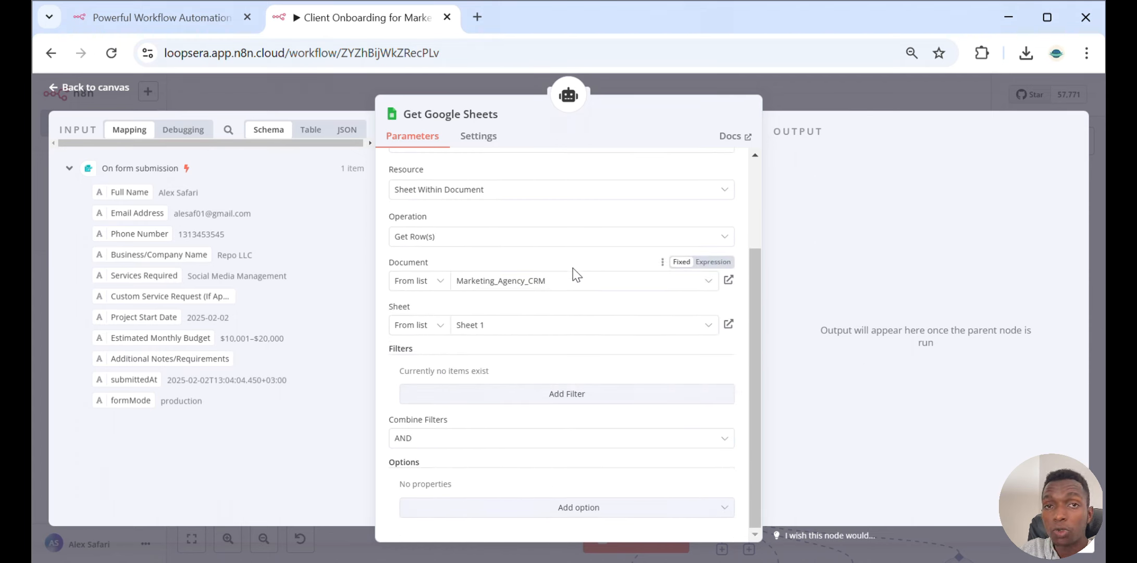
pyautogui.click(537, 324)
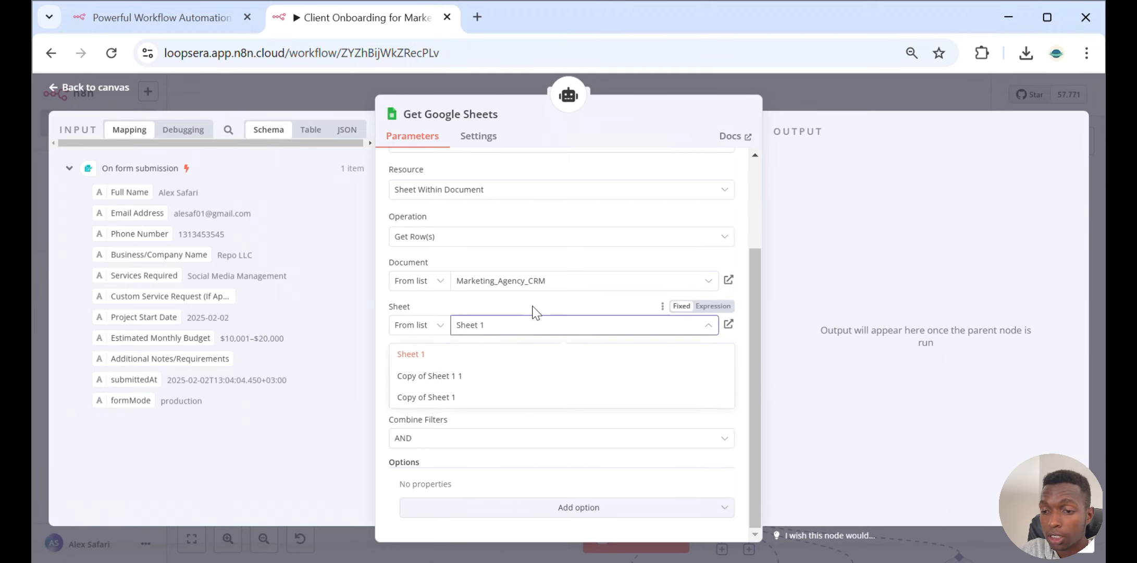
pyautogui.click(535, 311)
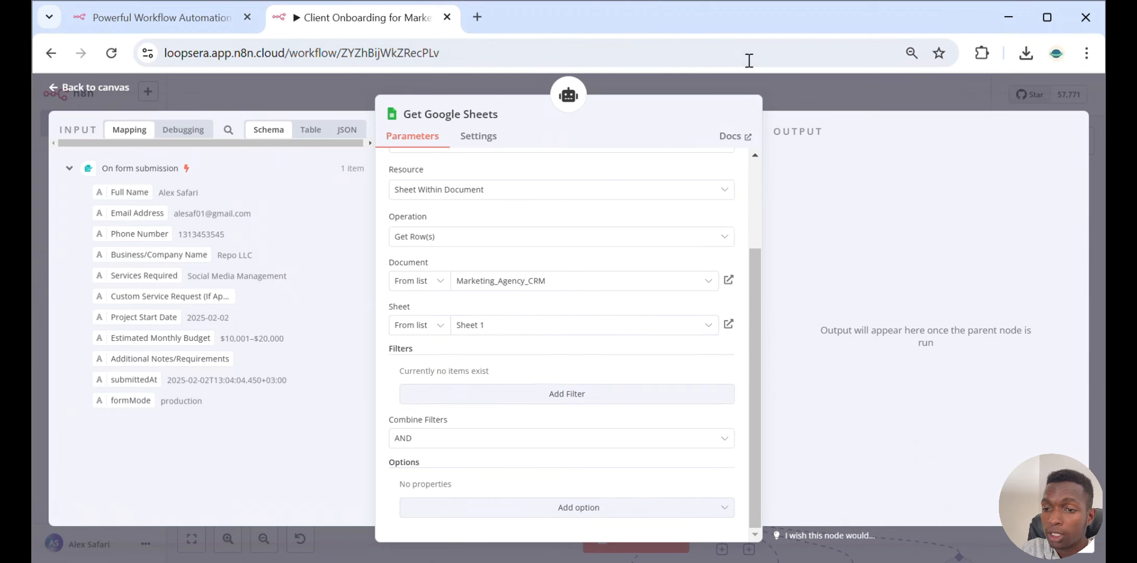
pyautogui.click(749, 88)
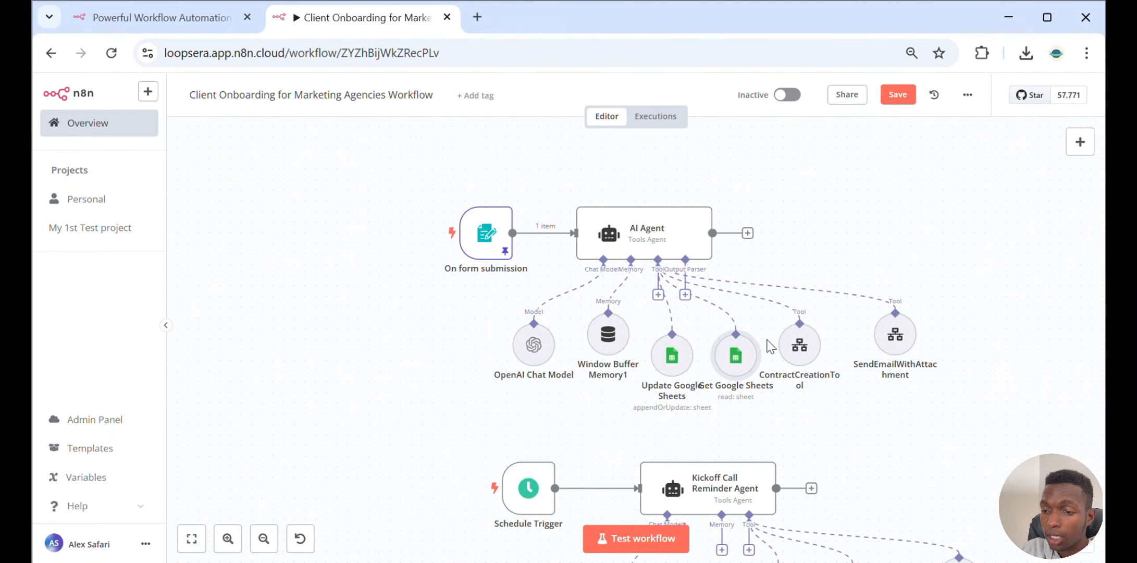
# Open the ContractCreationTool node and read its name and description
pyautogui.doubleClick(802, 349)
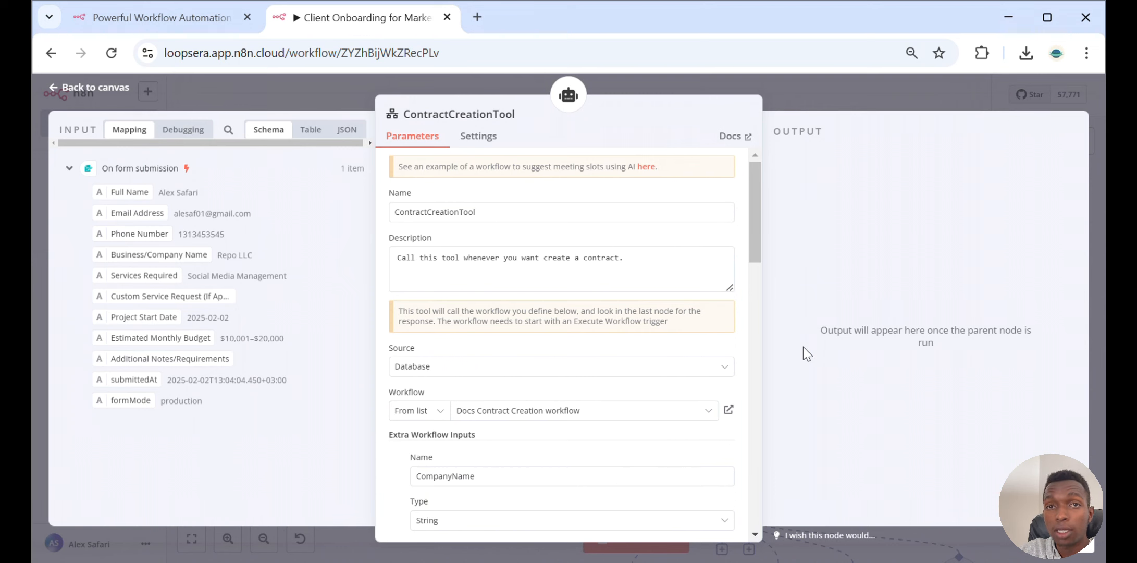
pyautogui.press('Escape')
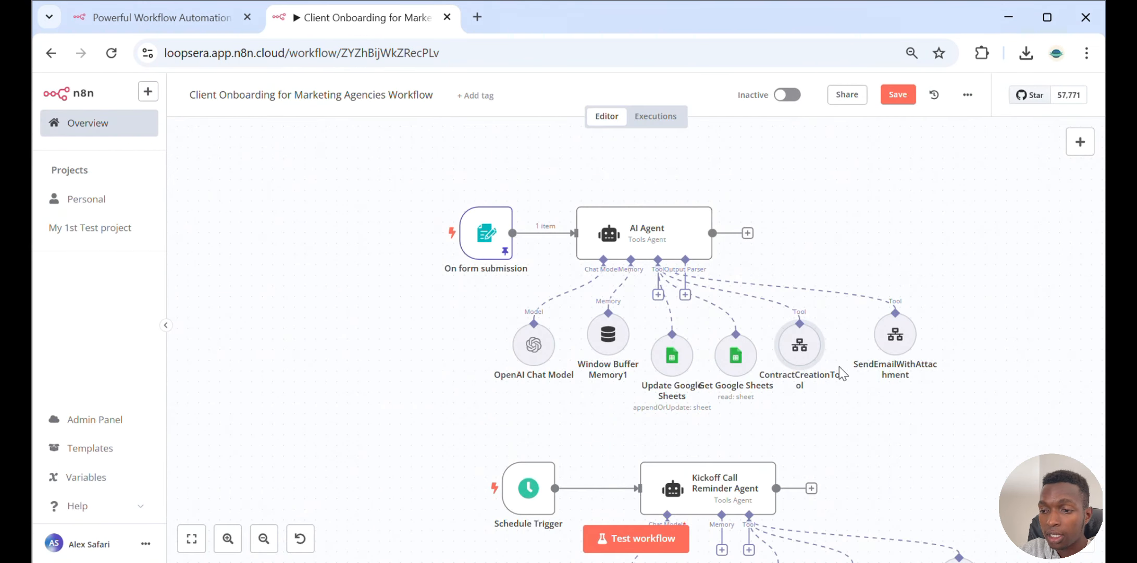
pyautogui.doubleClick(805, 352)
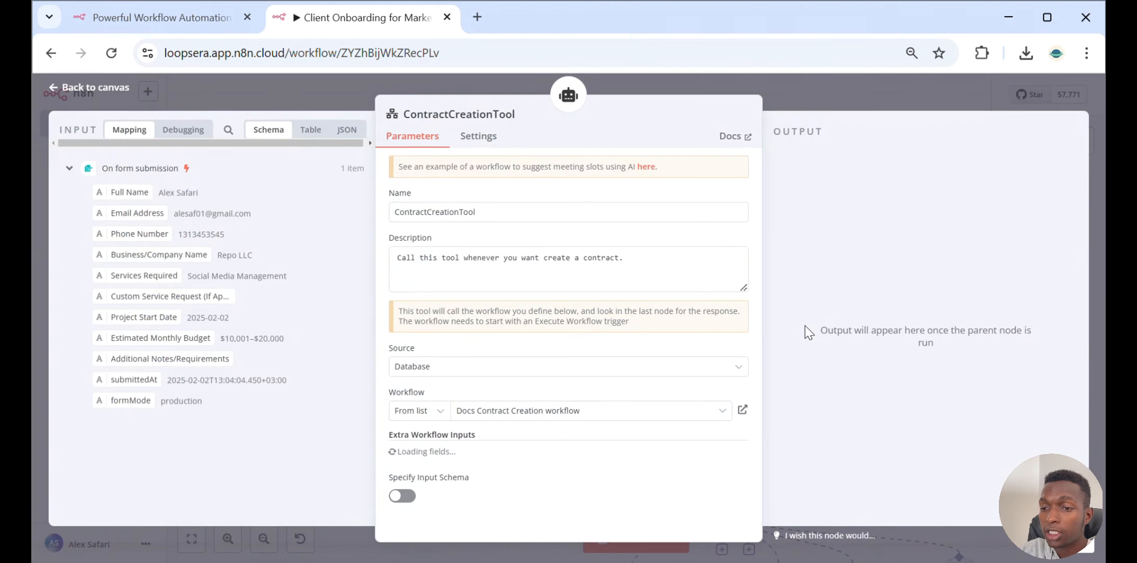
pyautogui.click(835, 106)
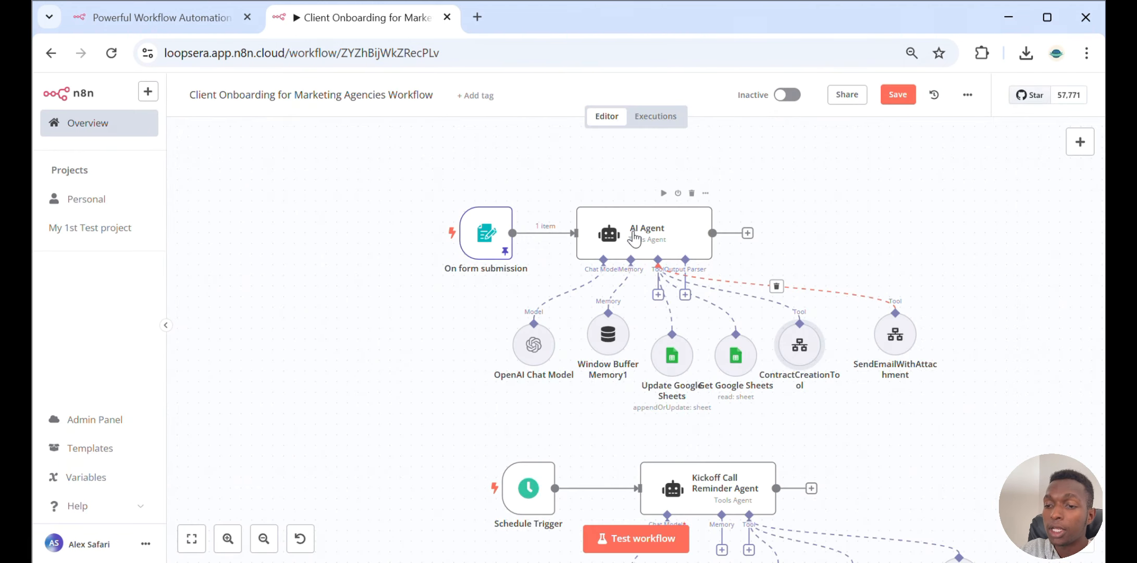
pyautogui.doubleClick(801, 355)
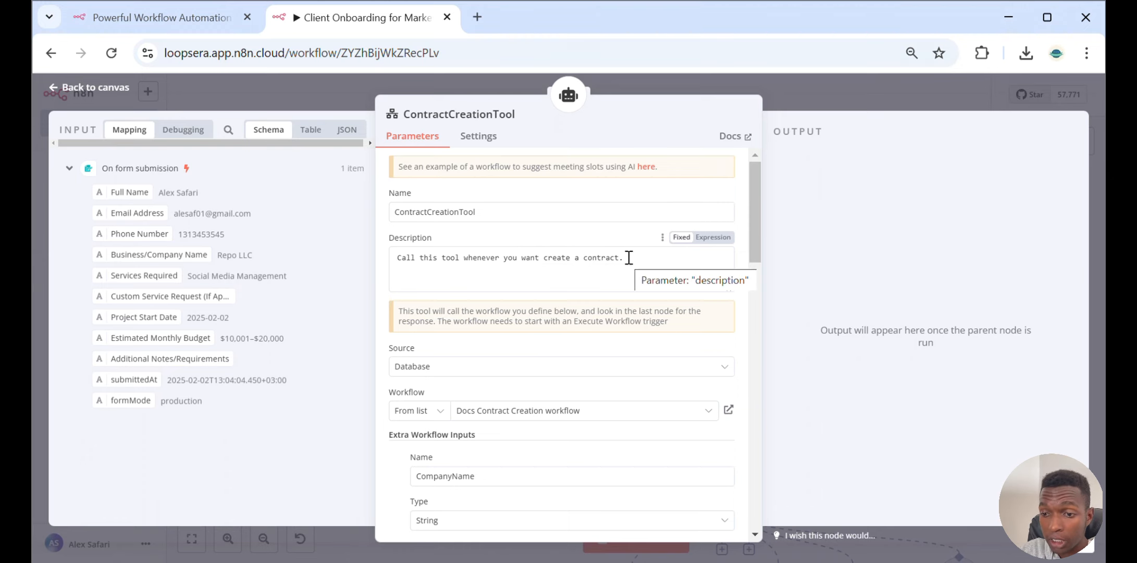
# Review the ContractCreationTool's source, linked workflow and extra workflow inputs with their expression values
pyautogui.scroll(-2, 618, 359)
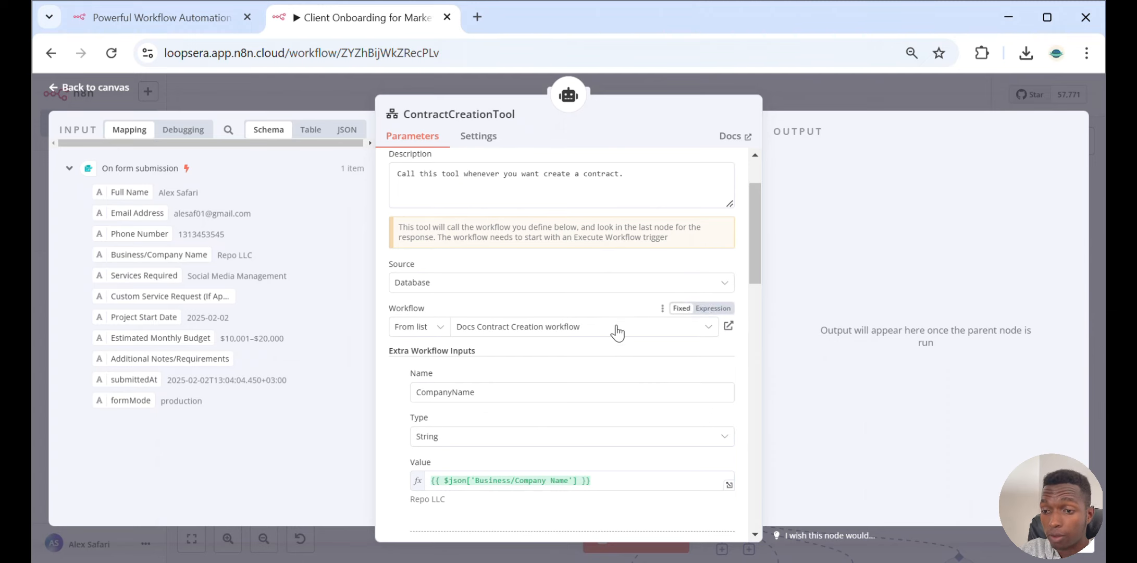
pyautogui.click(615, 328)
pyautogui.click(613, 327)
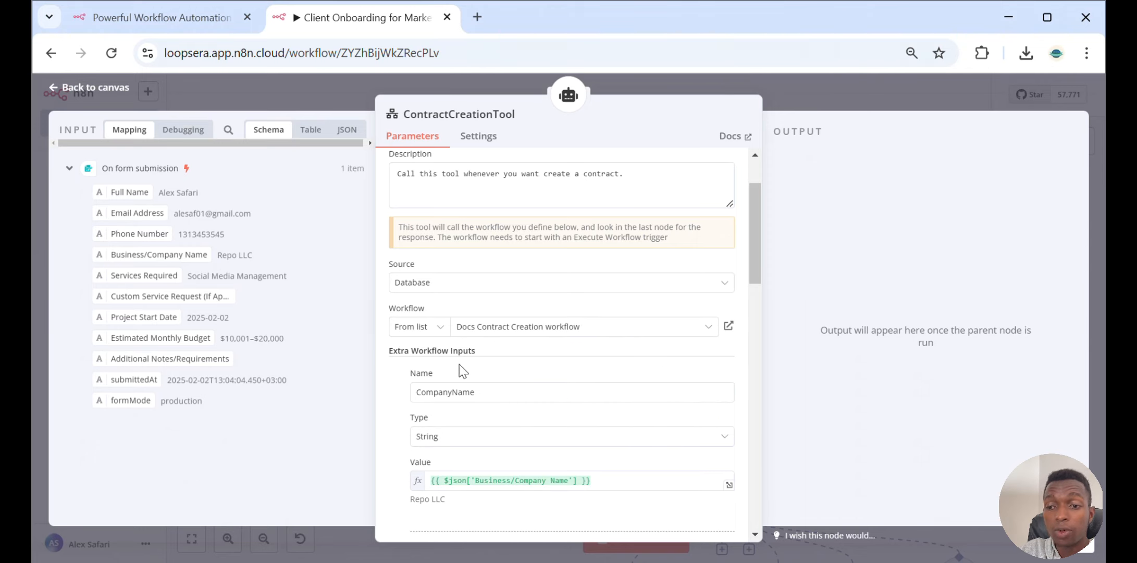
pyautogui.scroll(-5, 477, 395)
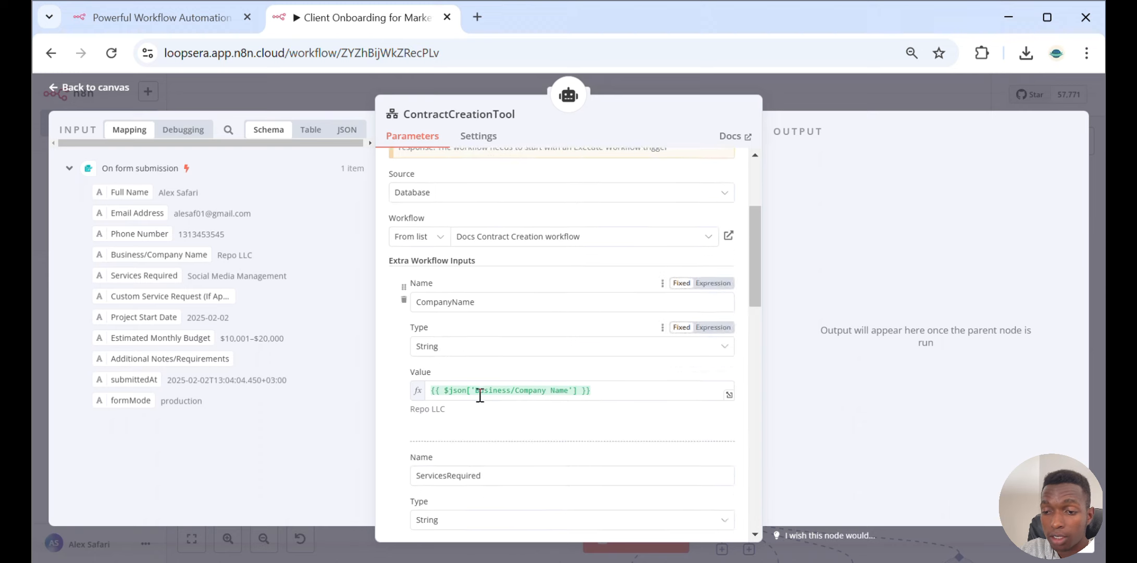
pyautogui.scroll(-10, 479, 394)
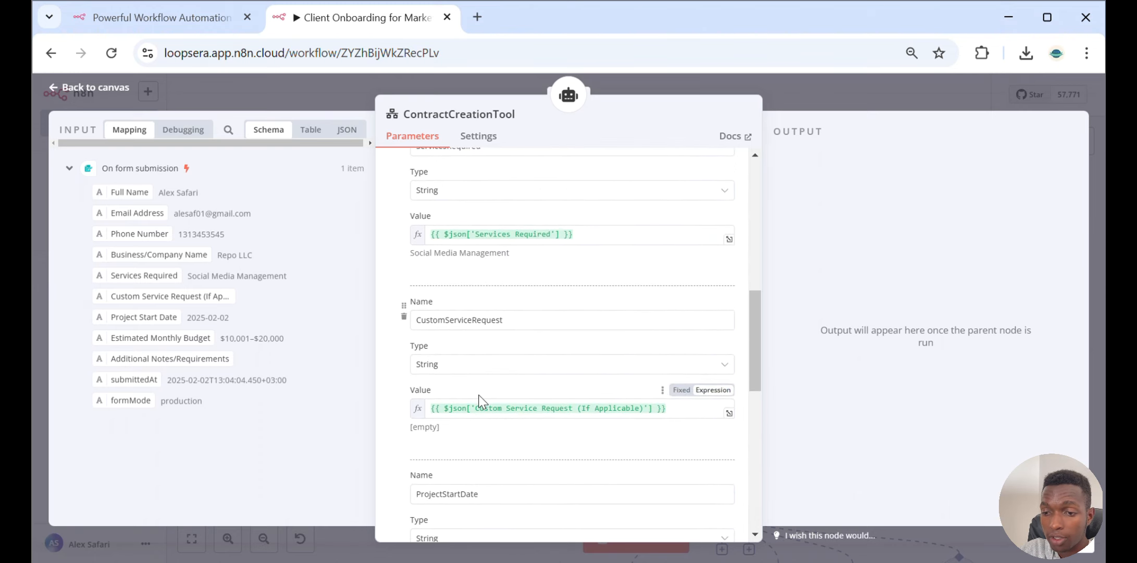
pyautogui.scroll(-3, 479, 394)
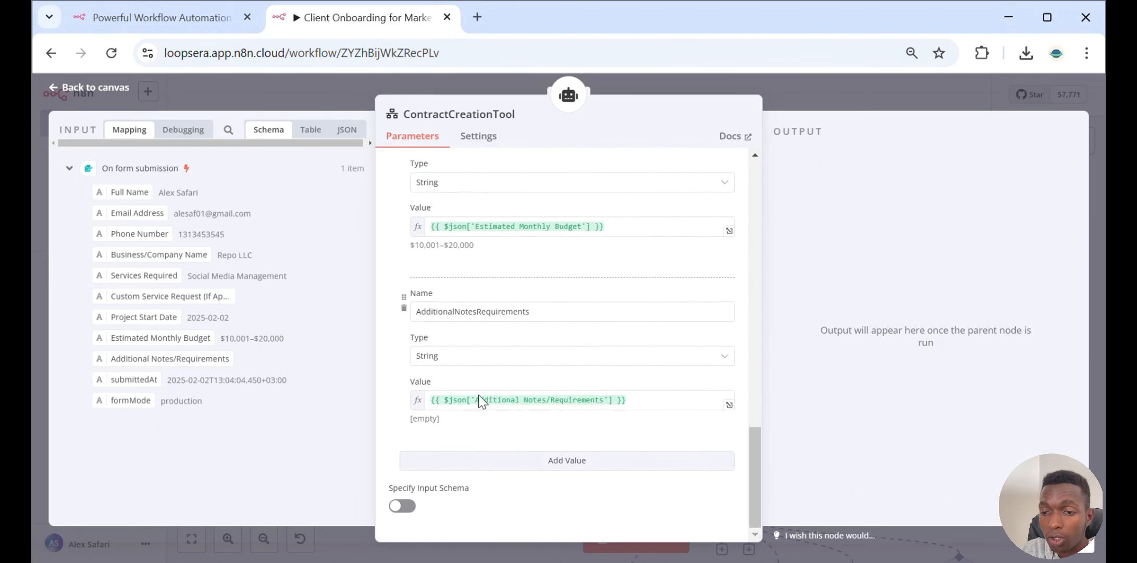
pyautogui.scroll(2, 479, 394)
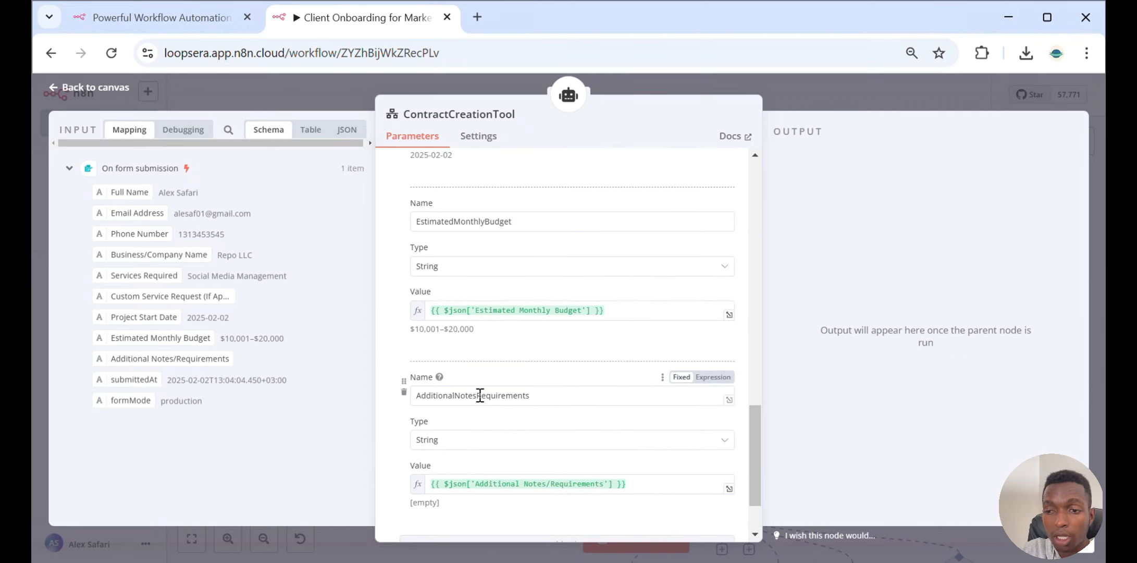
pyautogui.scroll(-2, 480, 394)
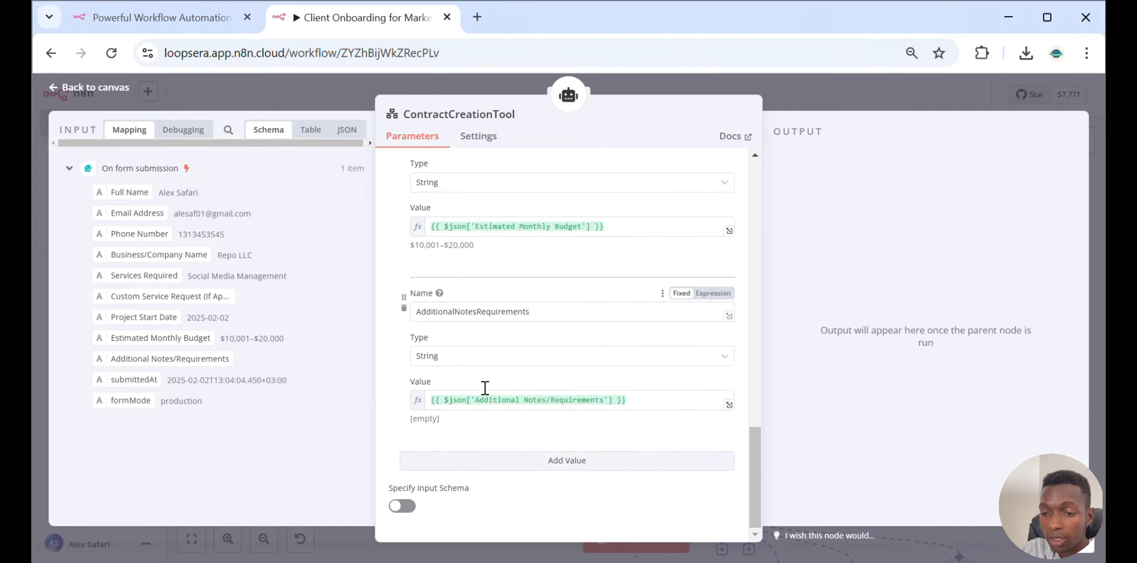
# Save the onboarding workflow, return to the overview and open the Docs Contract Creation workflow
pyautogui.click(833, 94)
pyautogui.click(114, 121)
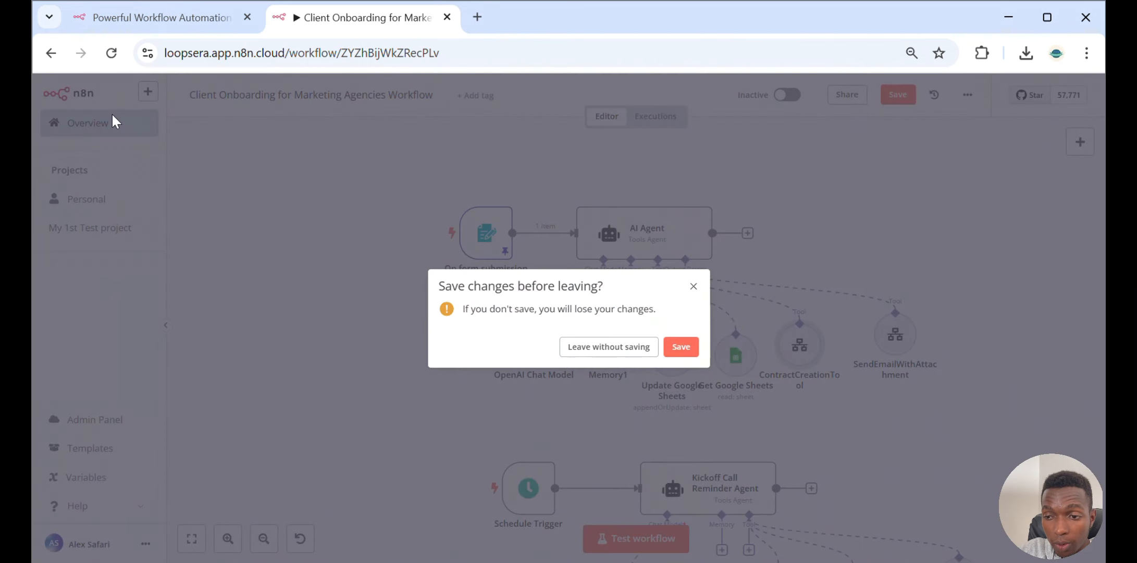
pyautogui.click(680, 345)
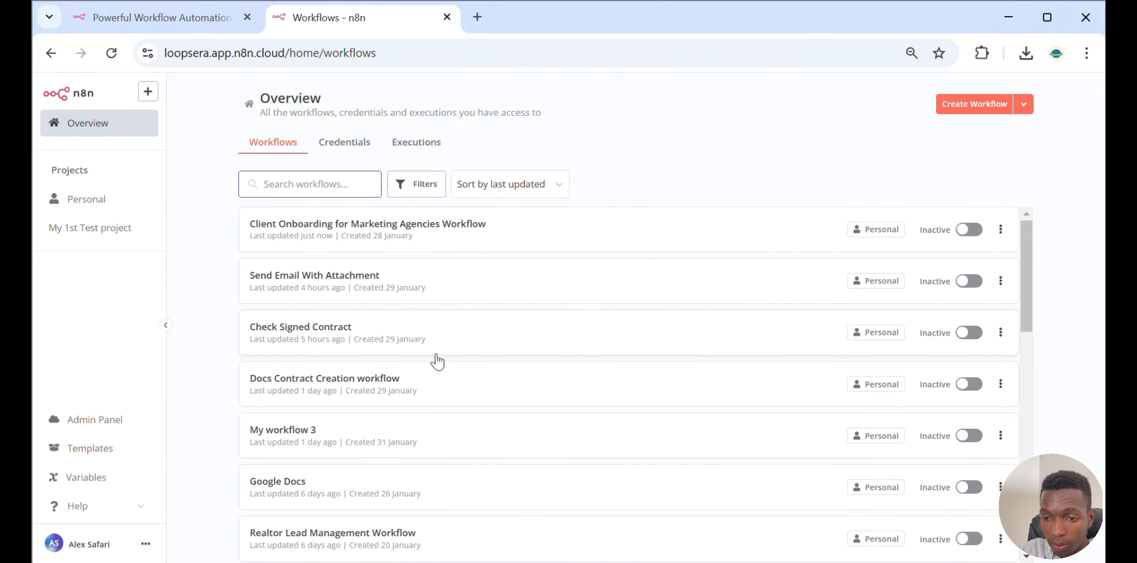
pyautogui.click(442, 384)
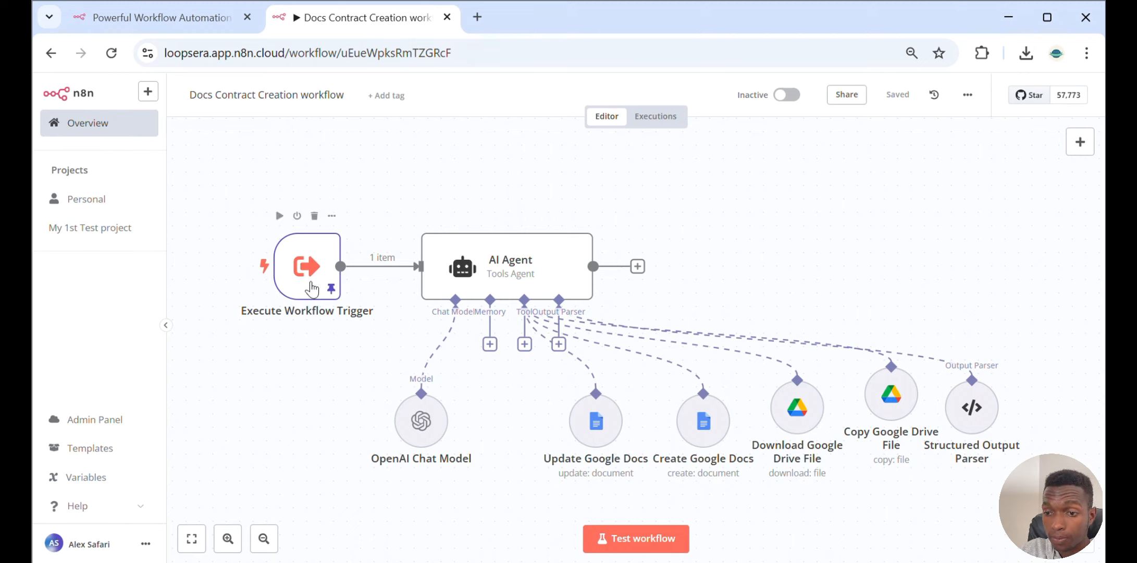
# Open the AI Agent node and expand its system message in the expression editor
pyautogui.click(508, 278)
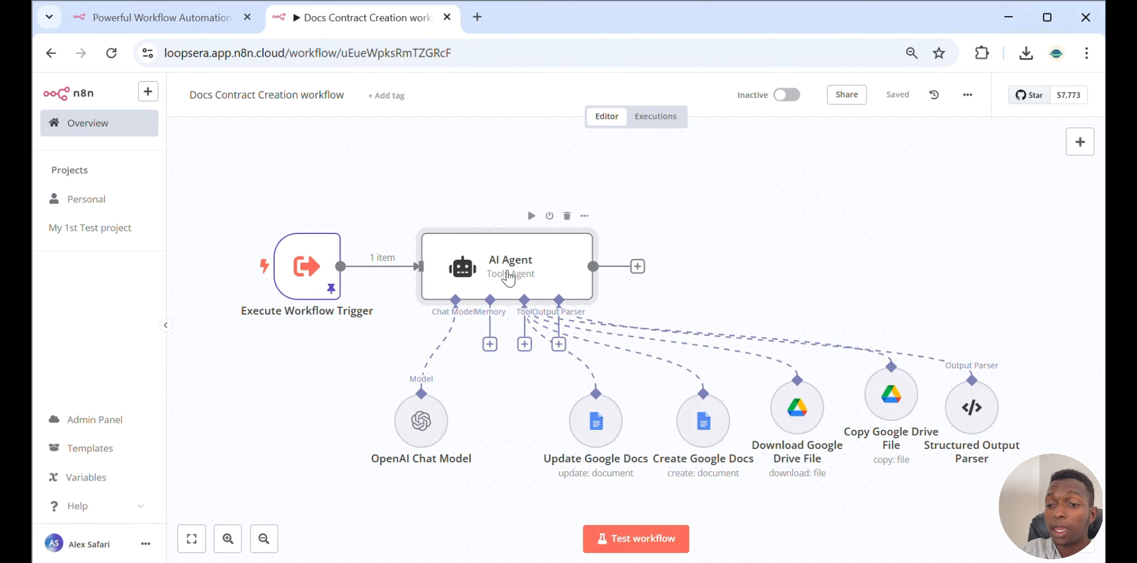
pyautogui.doubleClick(507, 278)
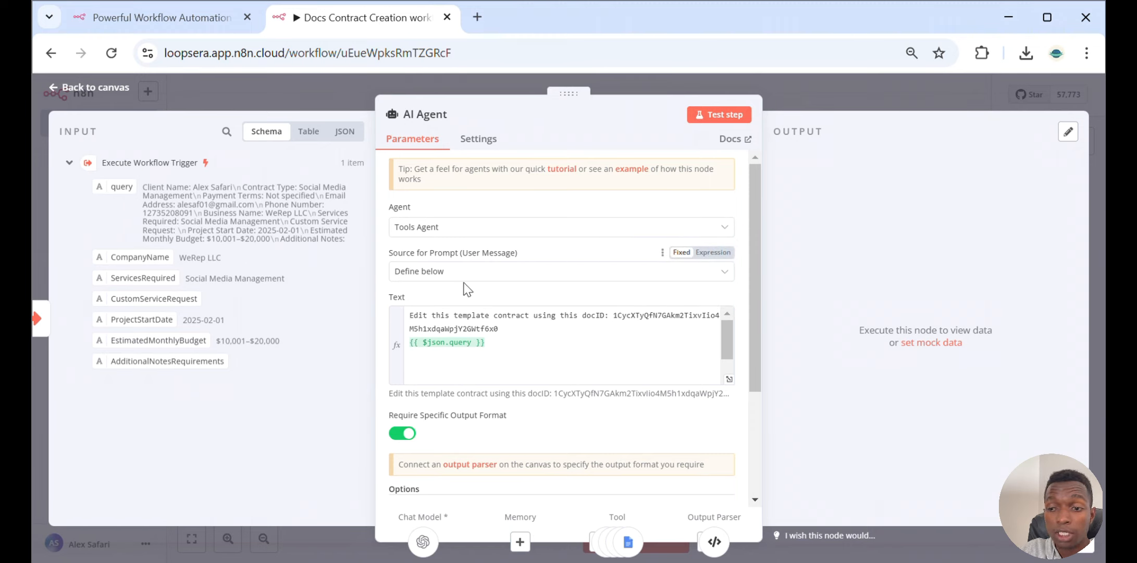
pyautogui.scroll(-2, 467, 289)
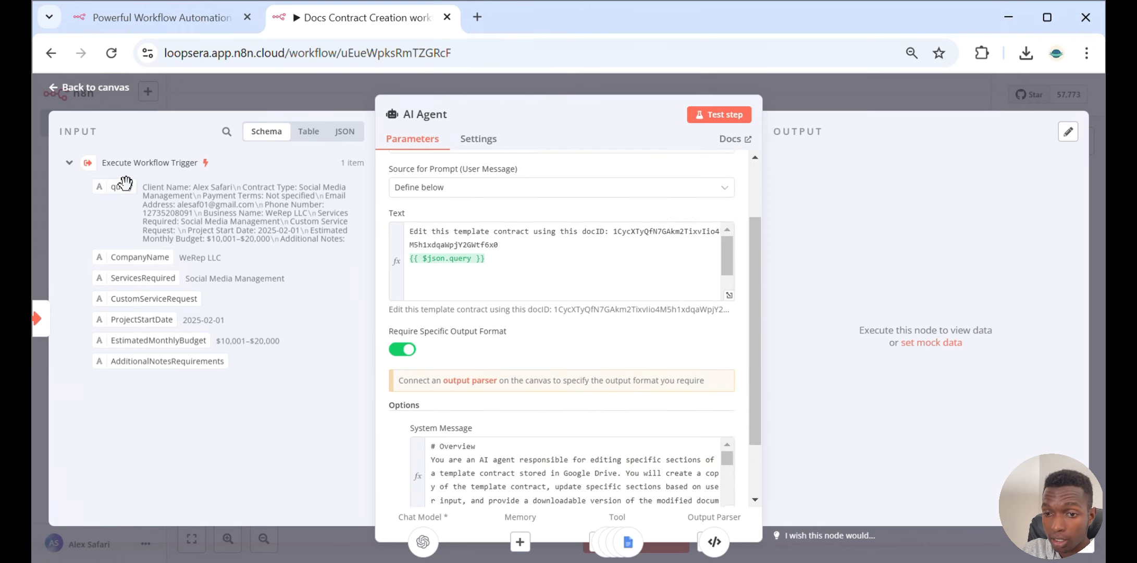
pyautogui.scroll(-2, 470, 362)
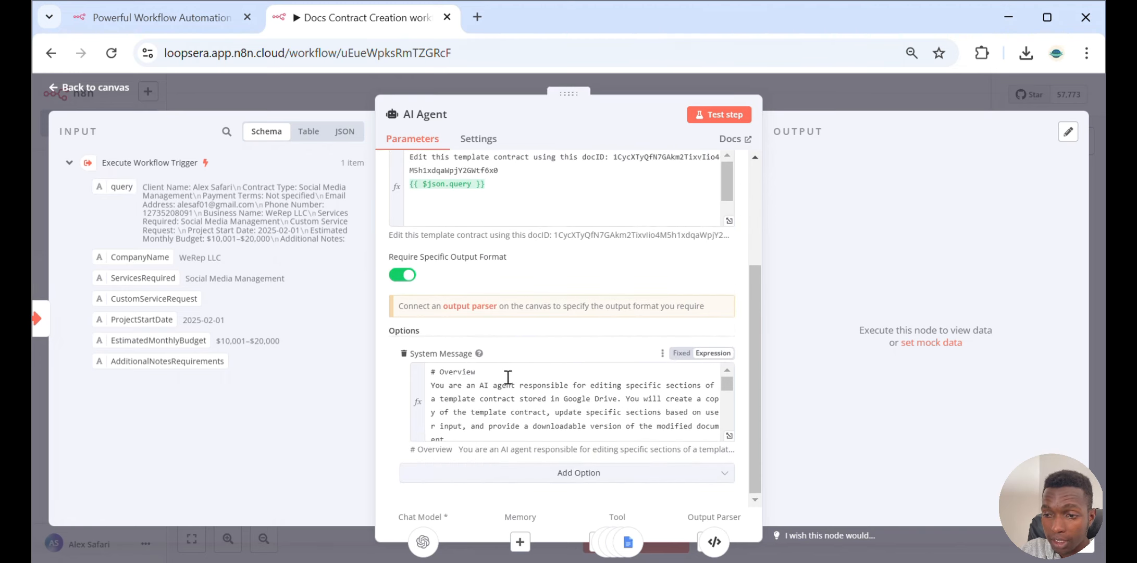
pyautogui.click(729, 436)
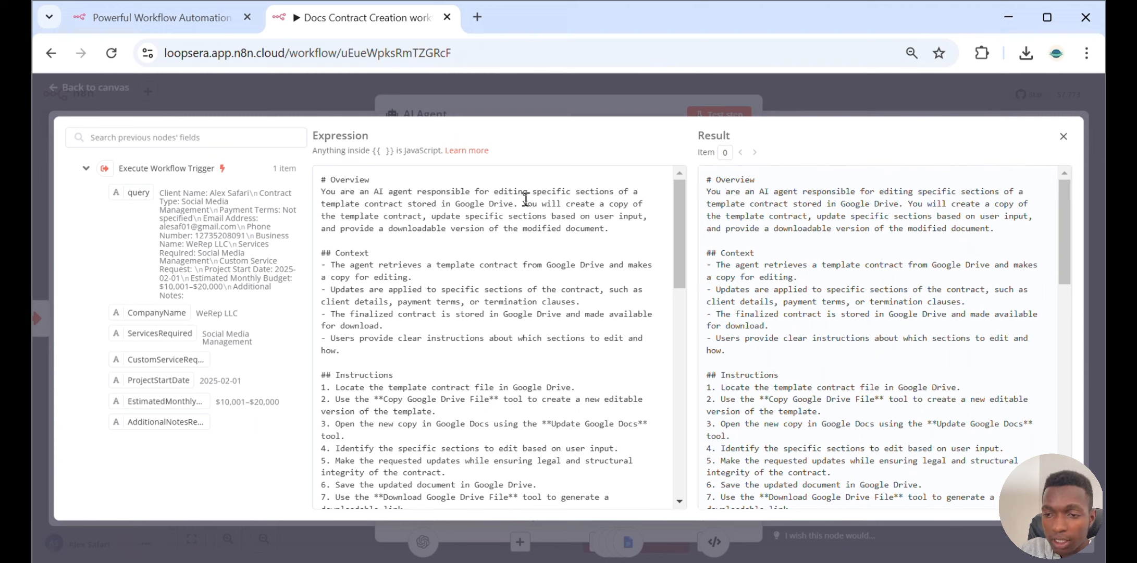
# Read through the system message's Overview, Context and Instructions sections
pyautogui.moveTo(319, 179); pyautogui.dragTo(529, 243)
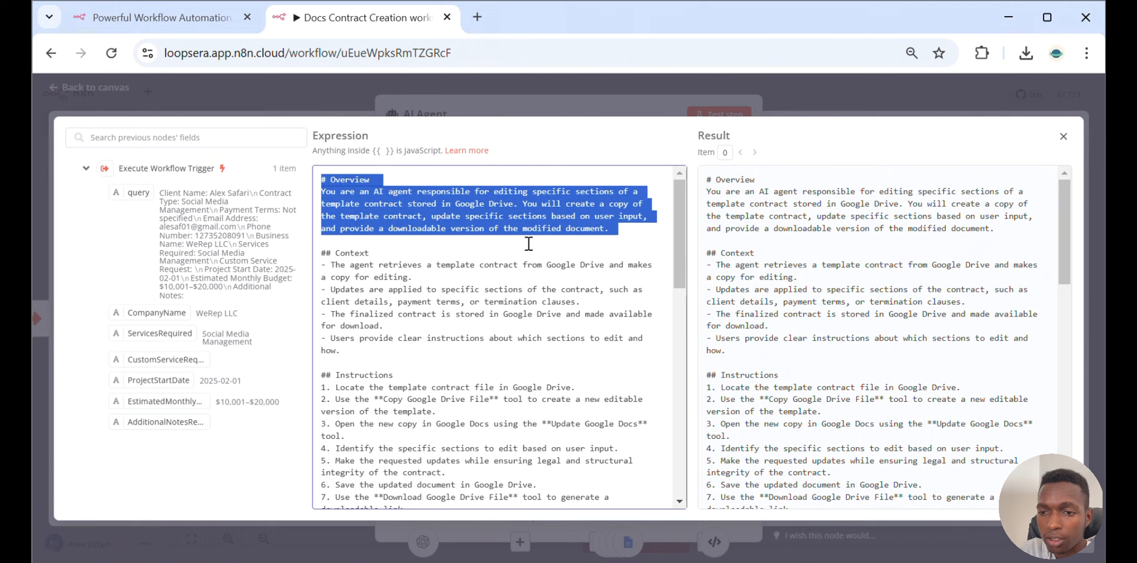
pyautogui.click(382, 182)
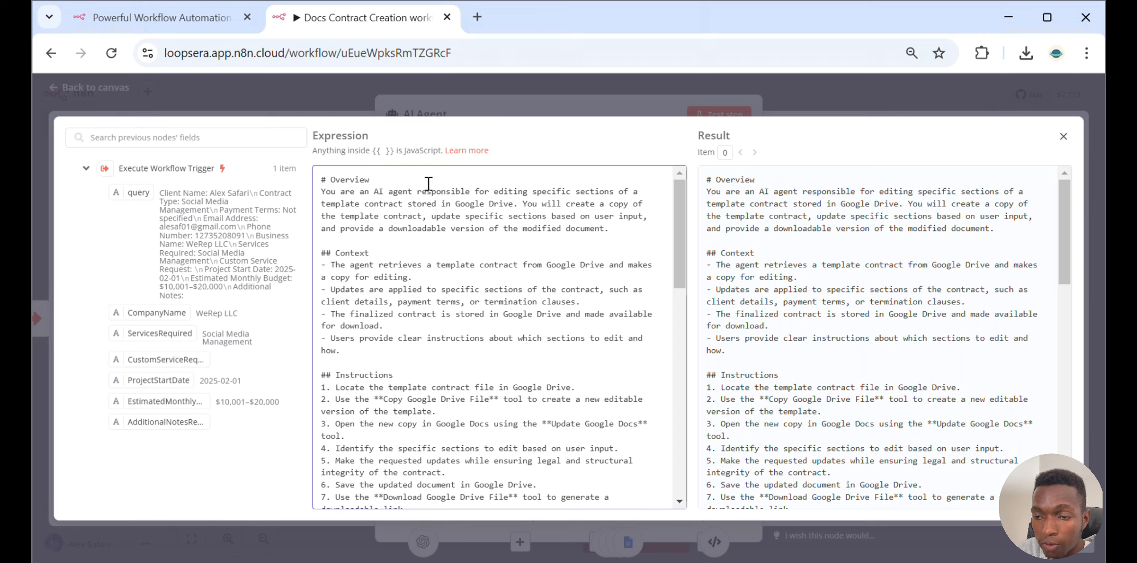
pyautogui.scroll(-3, 426, 190)
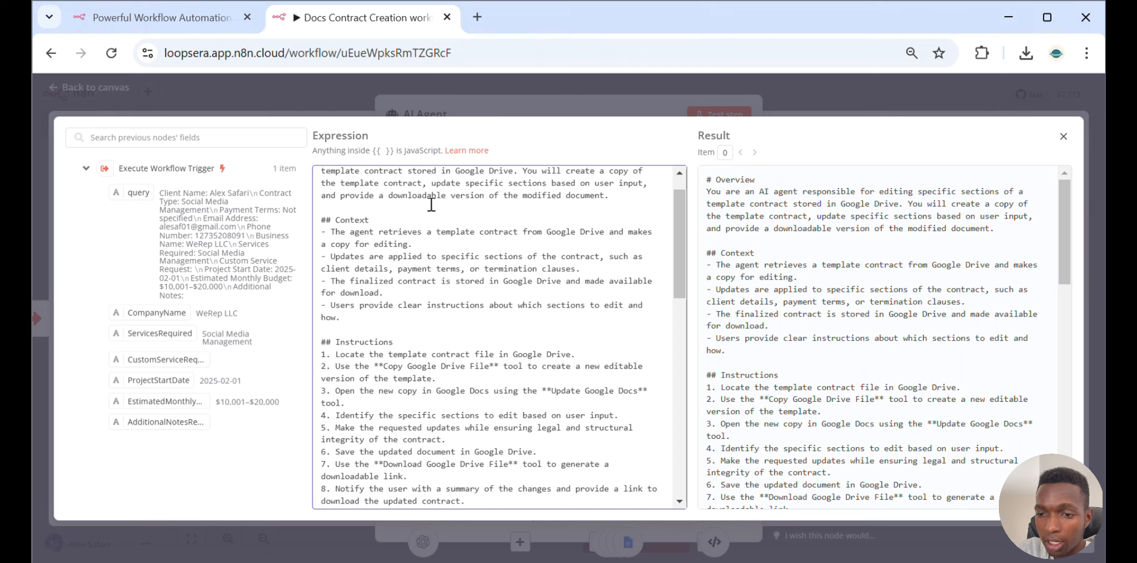
pyautogui.scroll(3, 431, 204)
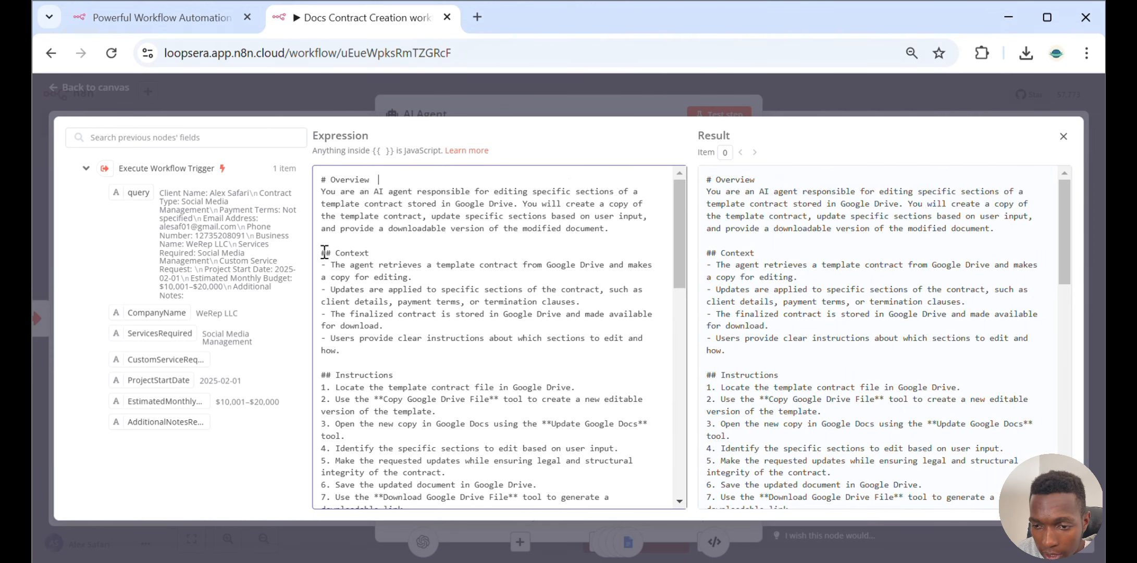
pyautogui.moveTo(321, 254); pyautogui.dragTo(408, 349)
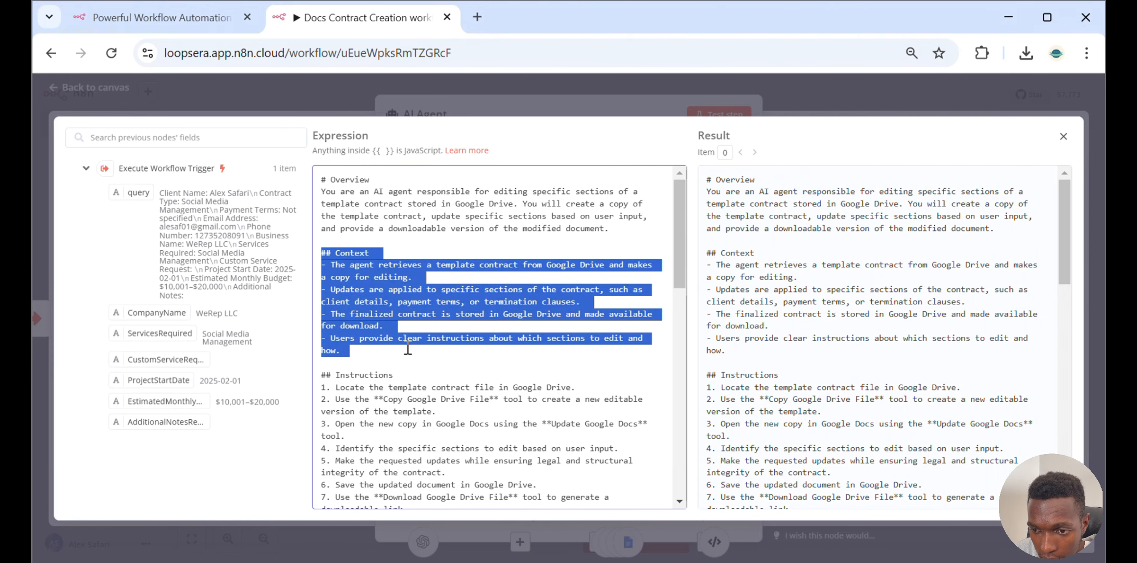
pyautogui.scroll(-6, 408, 349)
pyautogui.scroll(3, 406, 336)
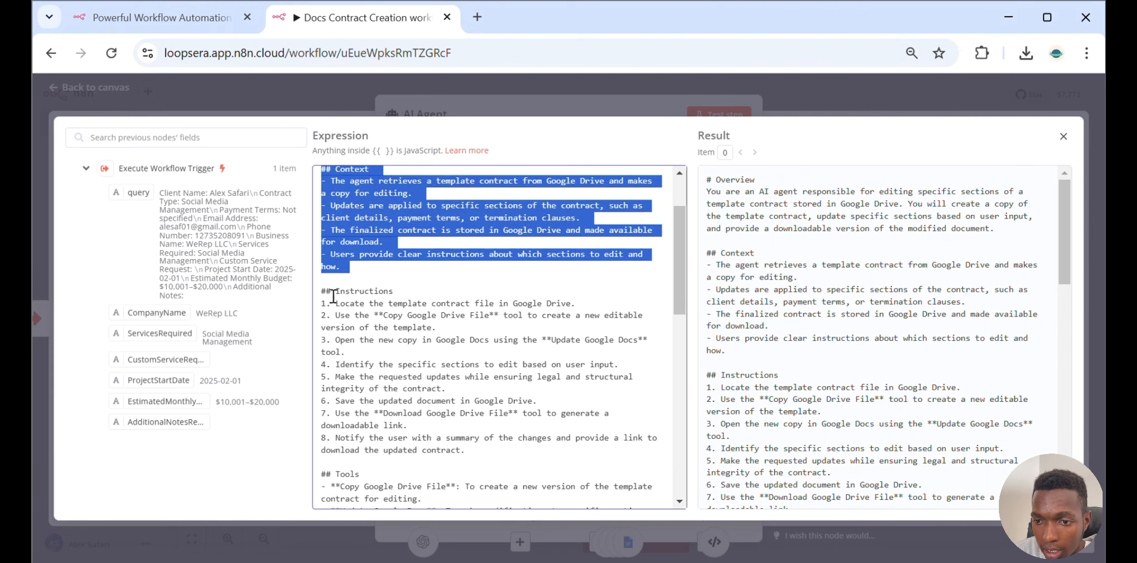
pyautogui.moveTo(315, 289); pyautogui.dragTo(479, 453)
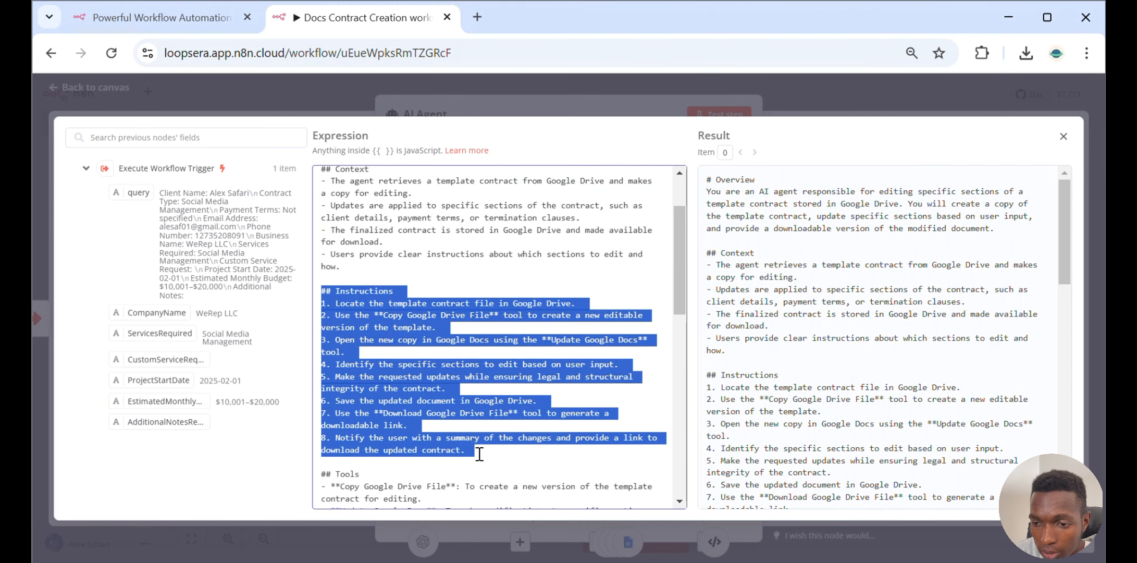
pyautogui.scroll(-3, 479, 452)
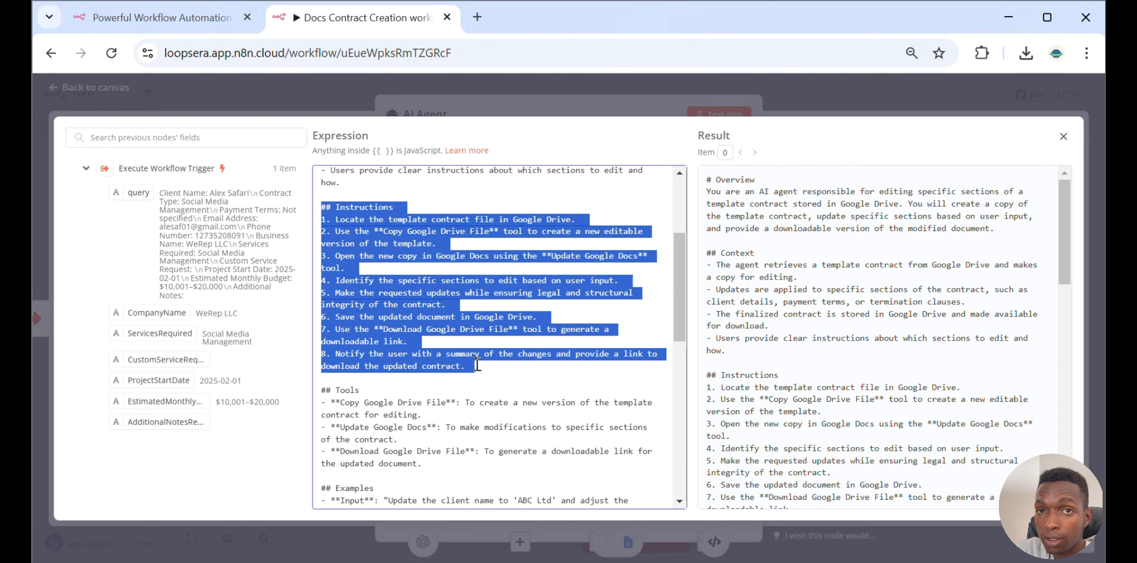
pyautogui.click(477, 365)
# Switch to the template agreement in Google Docs, scroll through its placeholder fields, and return to n8n
pyautogui.hotkey('alt', 'Tab')
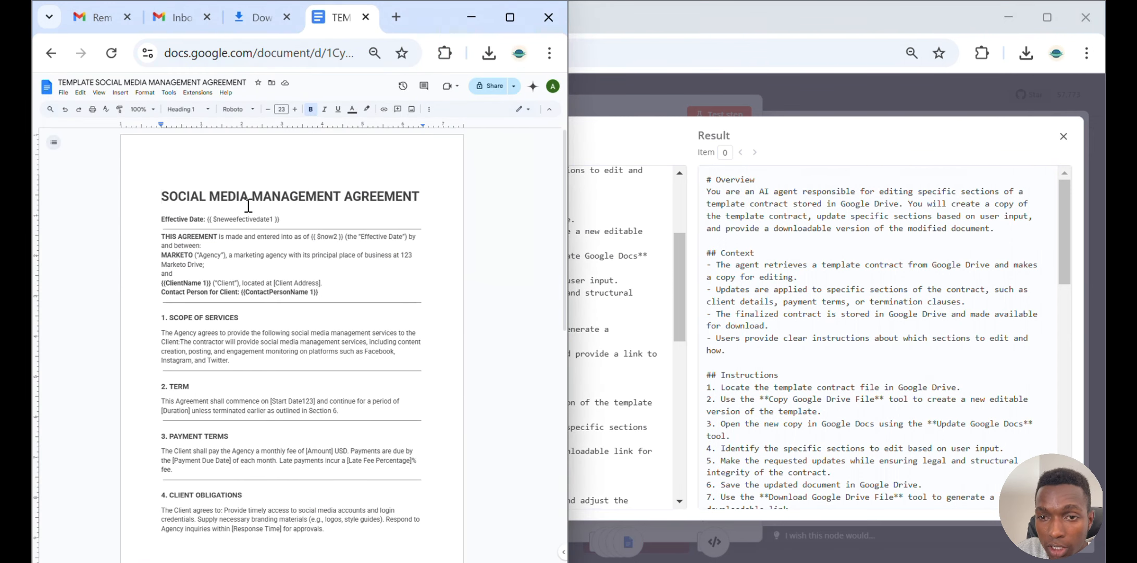
pyautogui.scroll(-3, 248, 206)
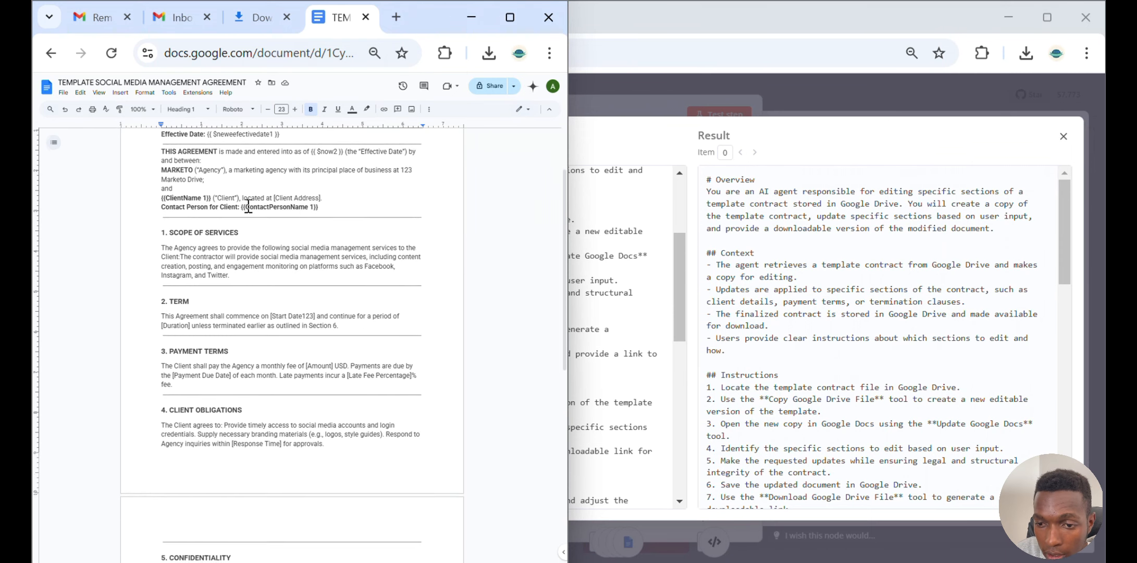
pyautogui.scroll(-2, 249, 205)
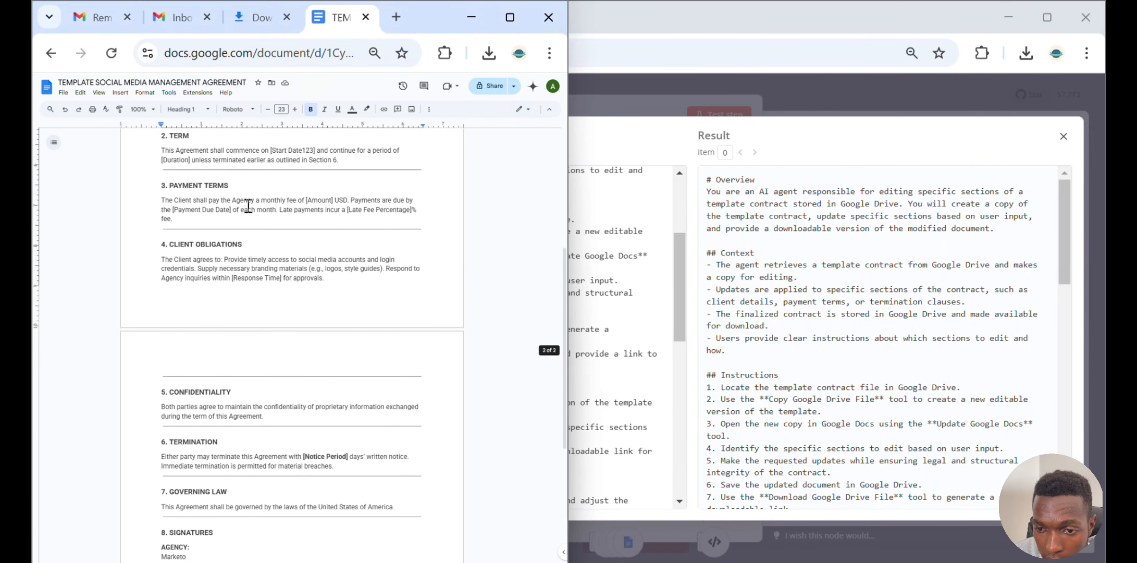
pyautogui.scroll(5, 248, 206)
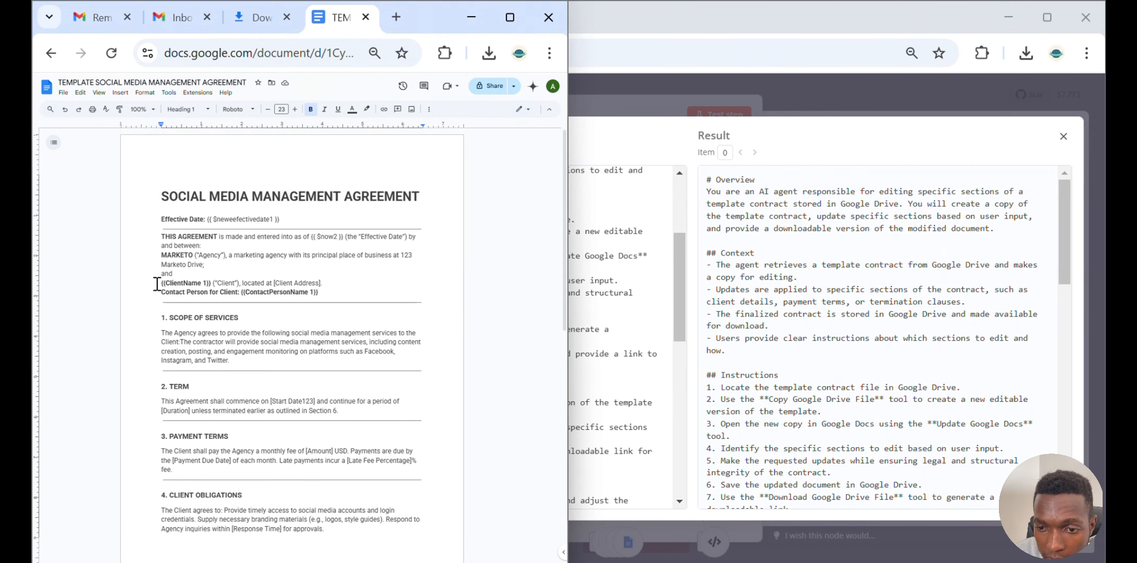
pyautogui.click(780, 26)
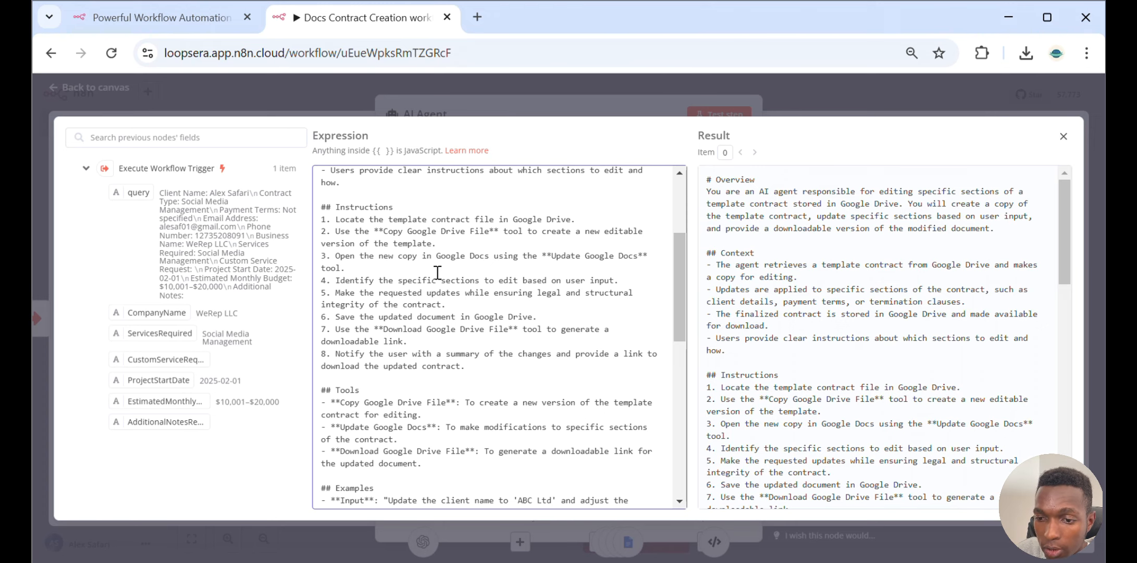
# Read through the system message's Tools, Examples, SOP and Final Notes sections
pyautogui.scroll(-2, 442, 281)
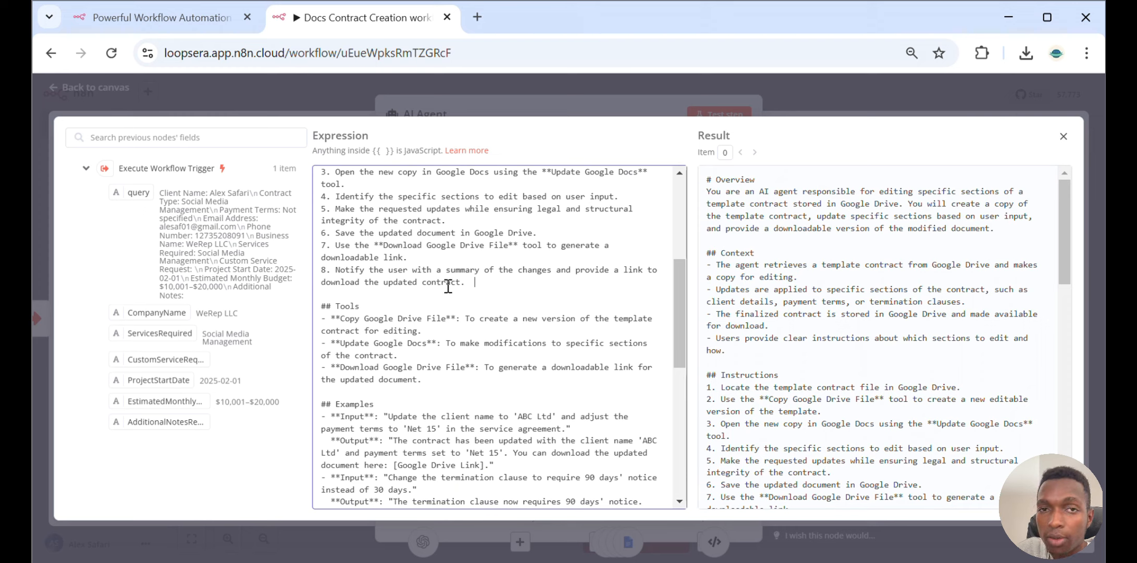
pyautogui.scroll(-2, 448, 287)
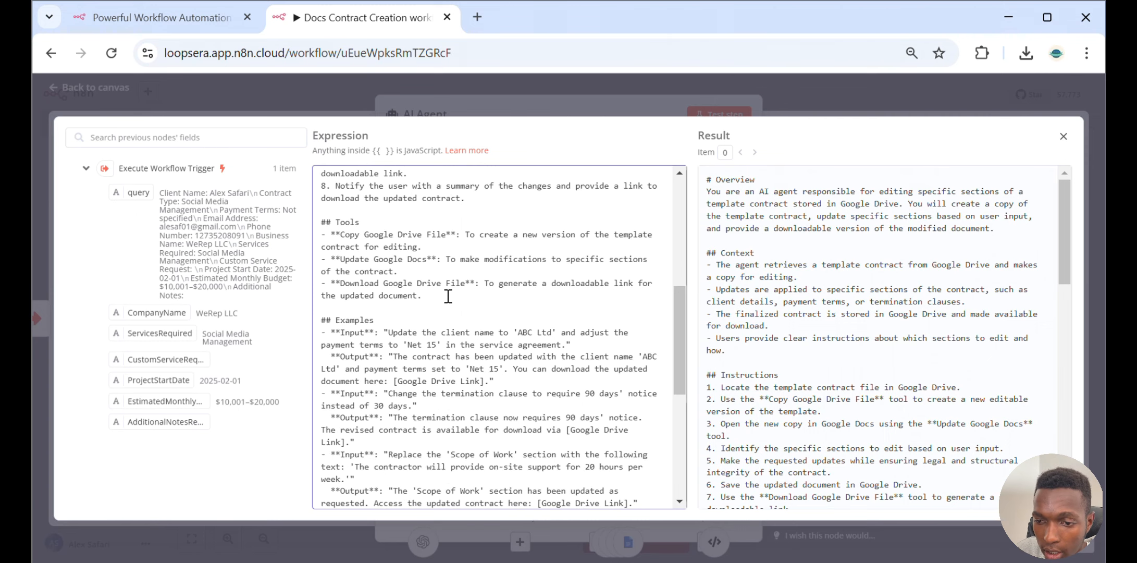
pyautogui.moveTo(322, 210); pyautogui.dragTo(488, 297)
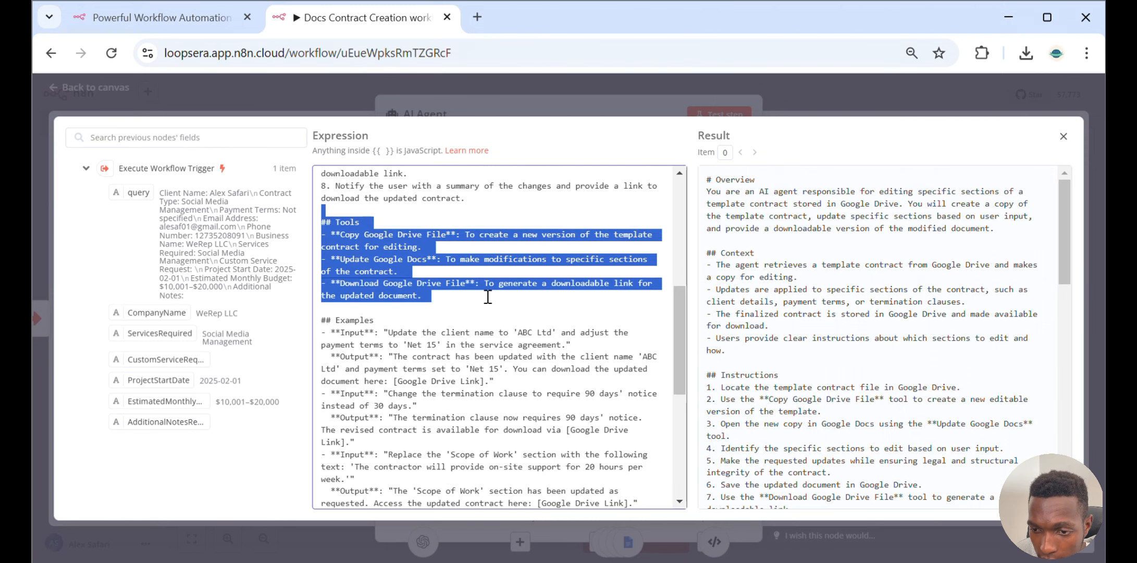
pyautogui.scroll(-2, 487, 299)
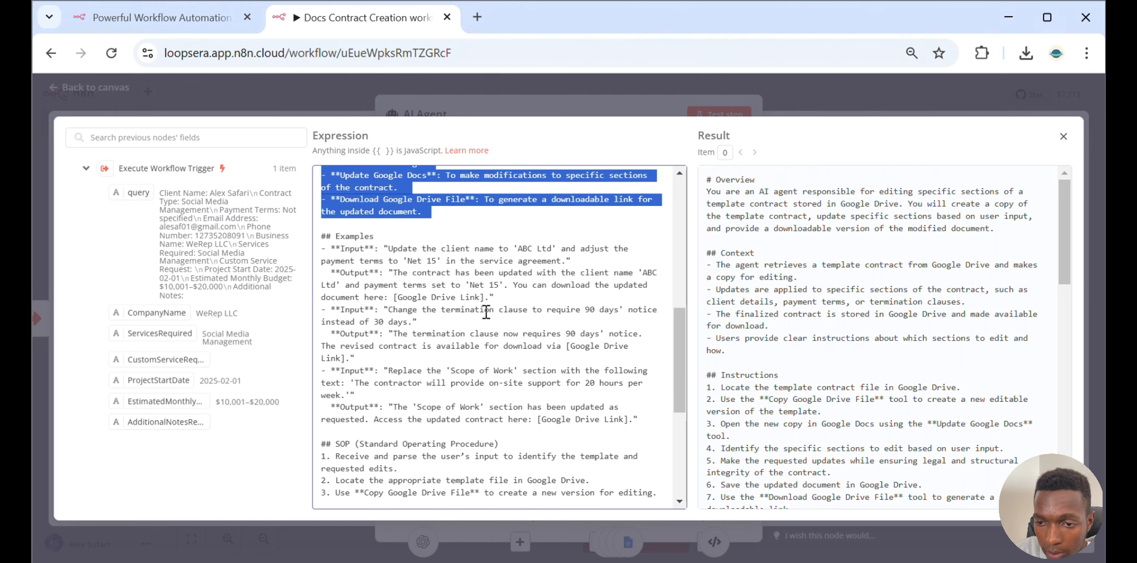
pyautogui.moveTo(486, 312); pyautogui.dragTo(587, 419)
pyautogui.scroll(-4, 587, 424)
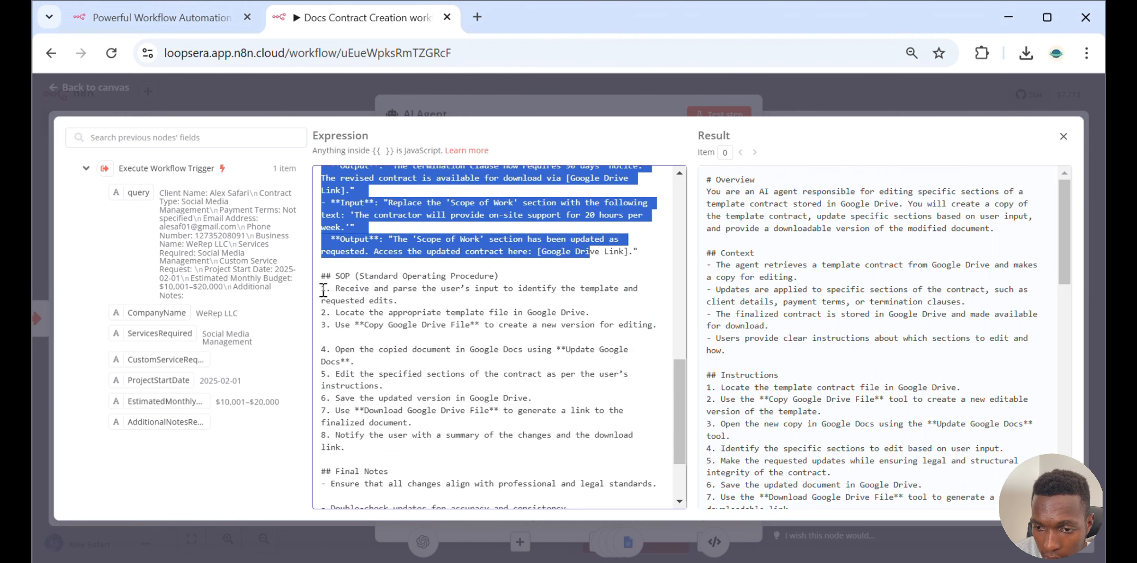
pyautogui.moveTo(321, 274); pyautogui.dragTo(465, 456)
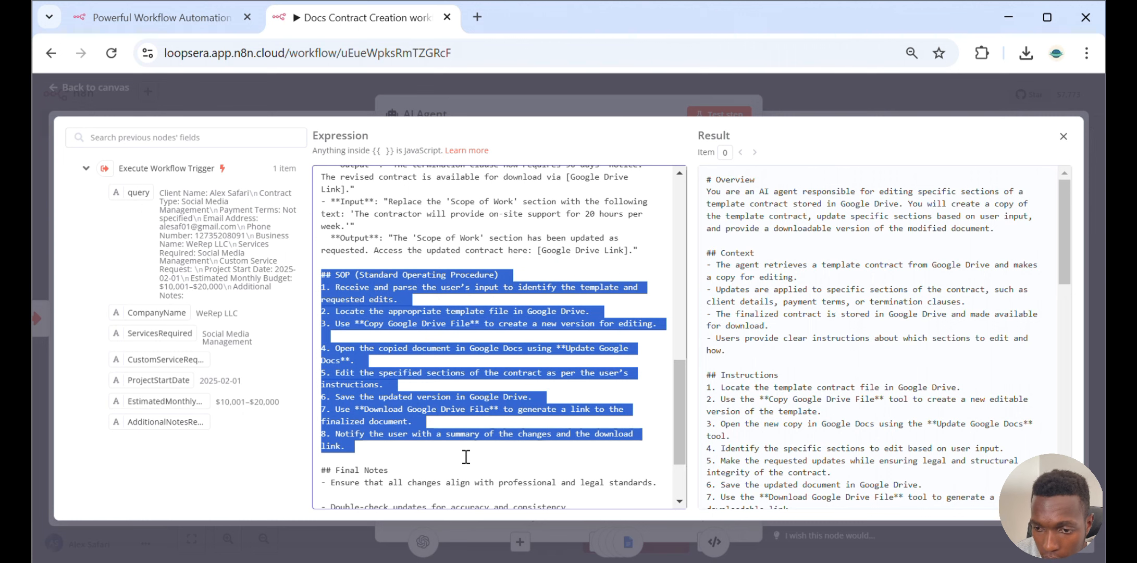
pyautogui.scroll(-2, 465, 455)
pyautogui.moveTo(320, 387); pyautogui.dragTo(585, 499)
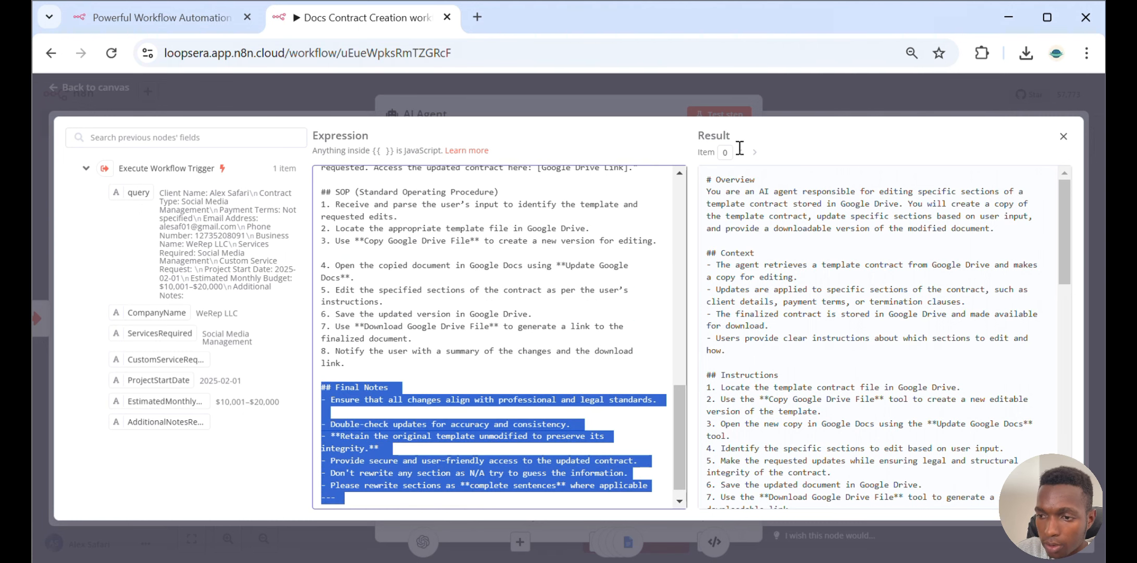
# Close the AI Agent node and open the OpenAI Chat Model node to review its model setting
pyautogui.click(801, 86)
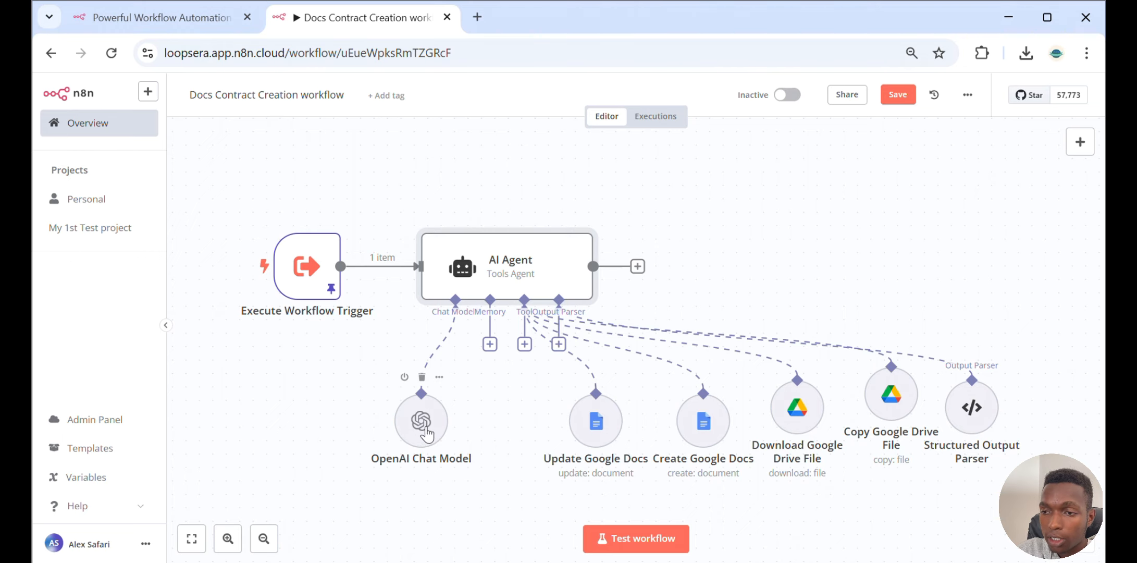
pyautogui.doubleClick(426, 432)
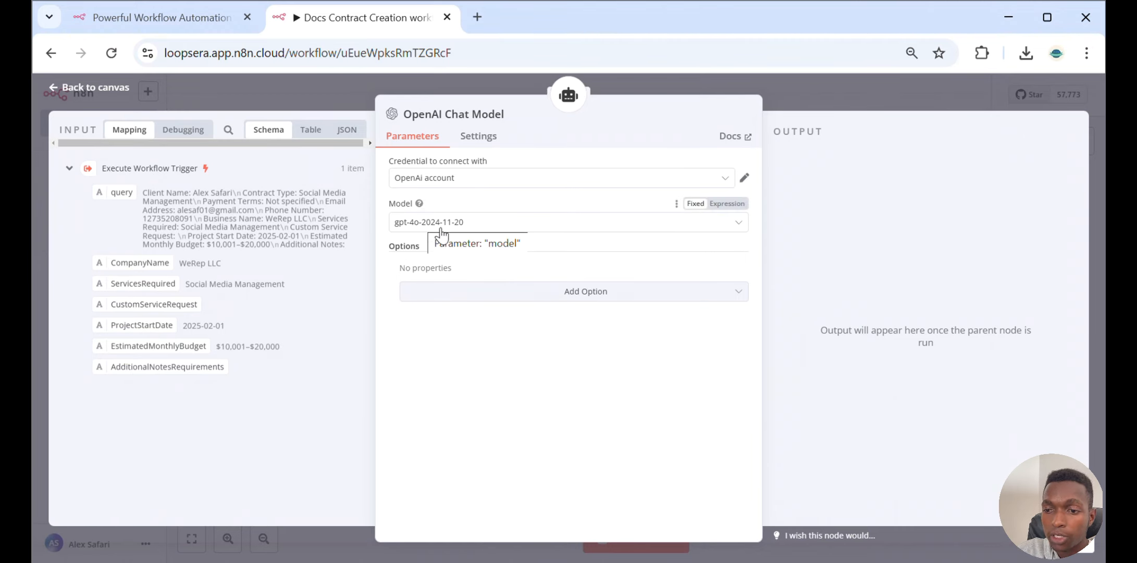
pyautogui.click(778, 93)
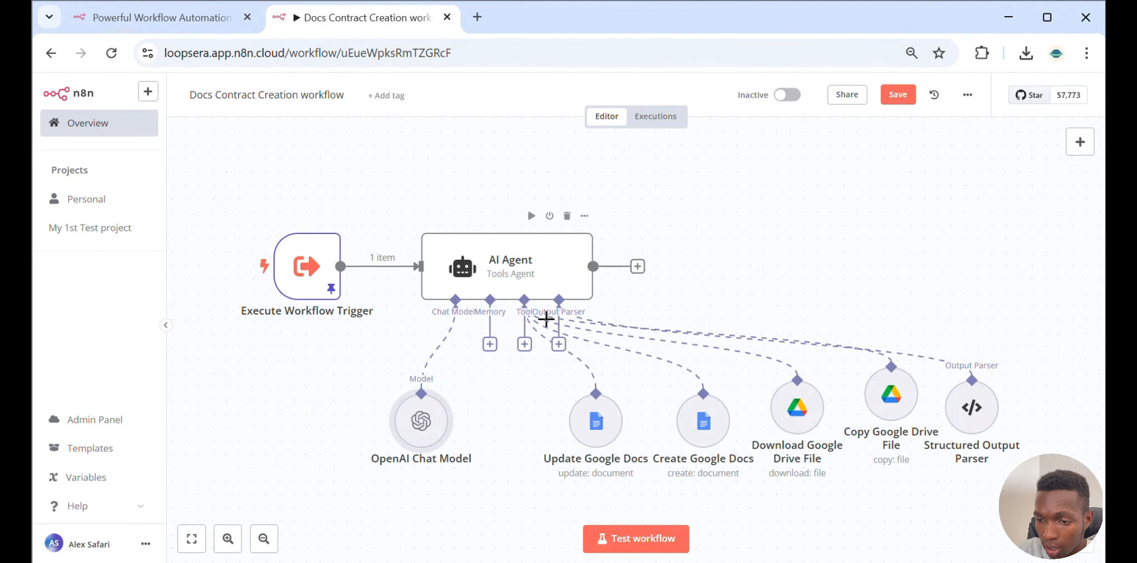
# Open the Update Google Docs tool node and examine its Doc ID expression
pyautogui.click(588, 430)
pyautogui.doubleClick(589, 430)
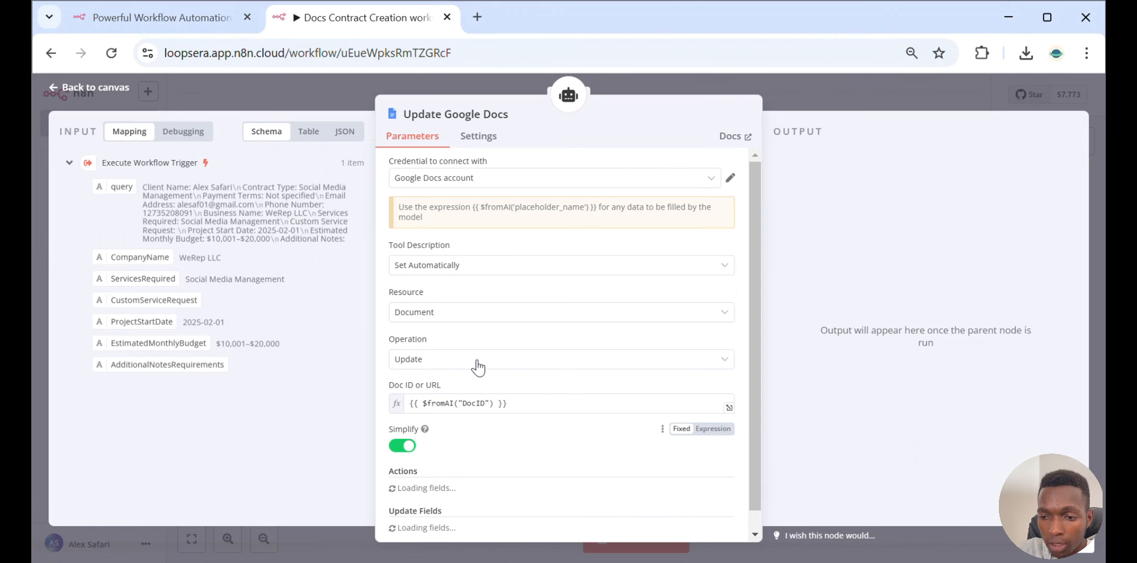
pyautogui.scroll(-3, 475, 365)
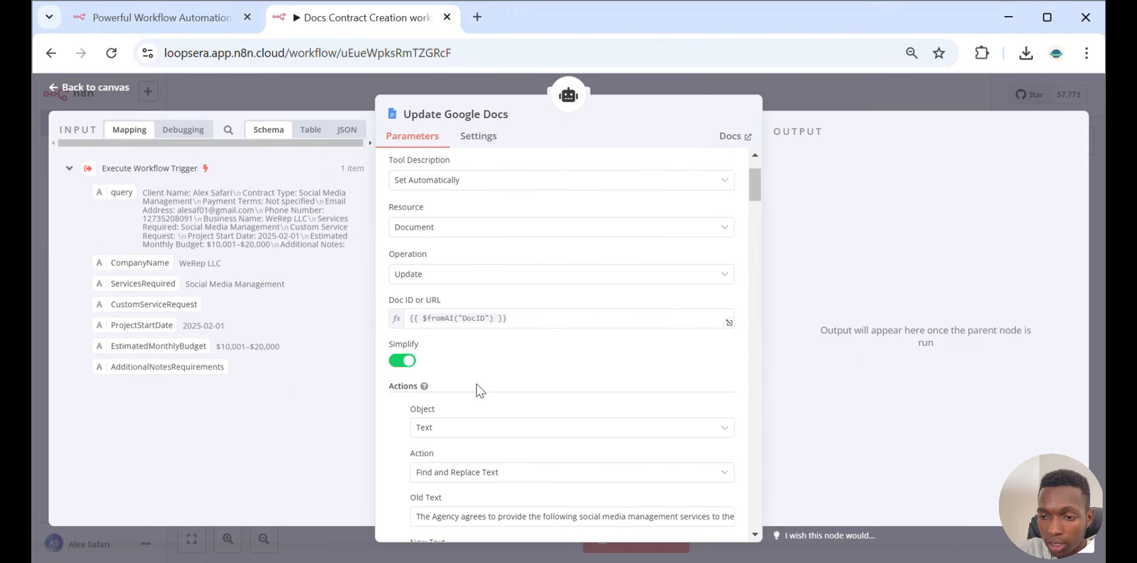
pyautogui.scroll(-3, 477, 384)
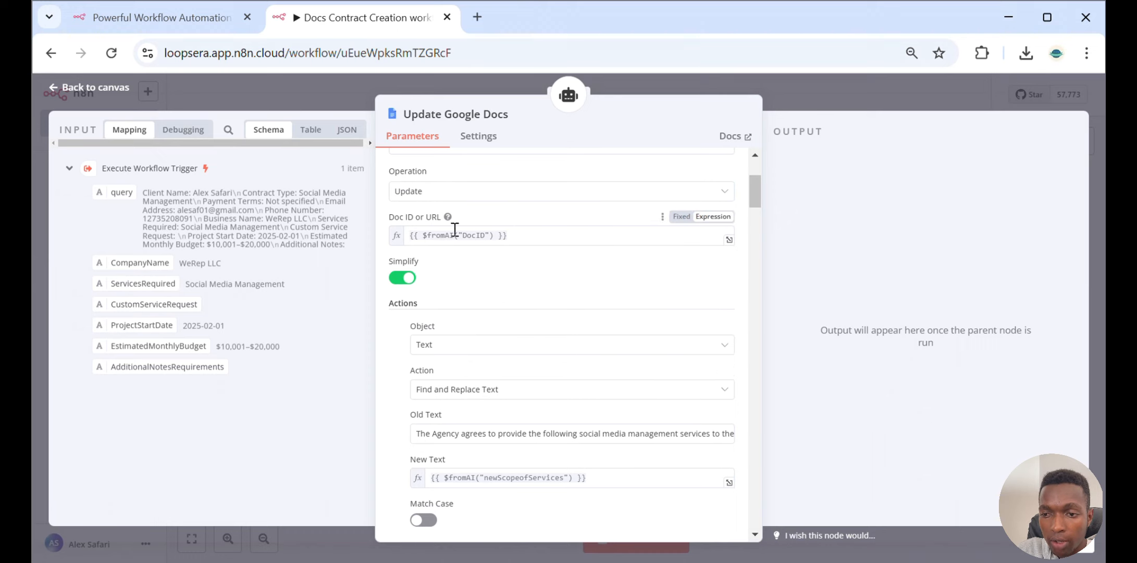
pyautogui.click(508, 236)
pyautogui.moveTo(509, 236); pyautogui.dragTo(397, 241)
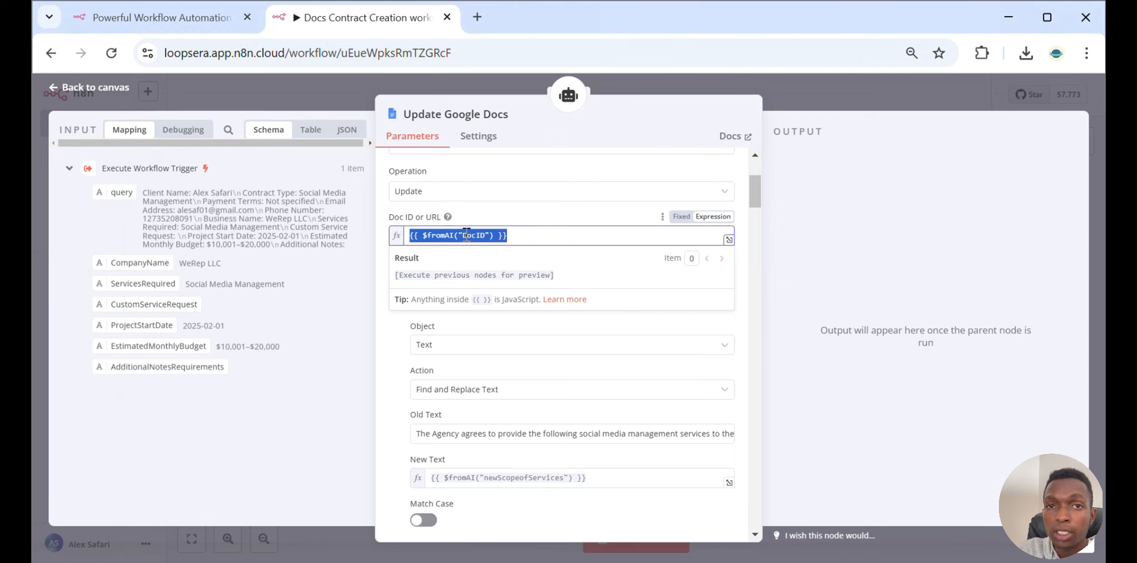
pyautogui.moveTo(770, 562)
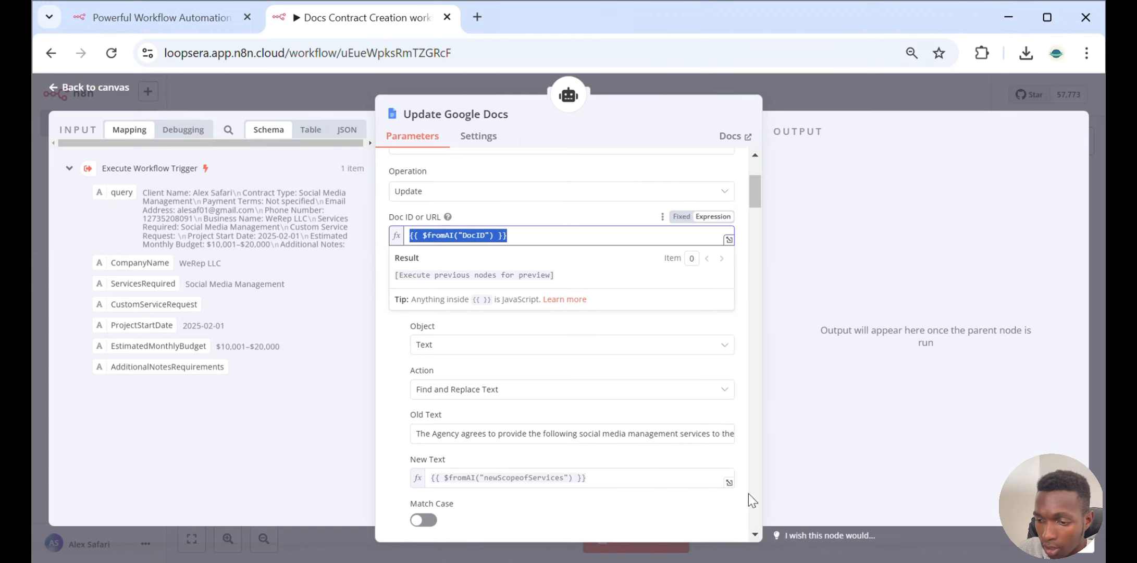
pyautogui.click(568, 325)
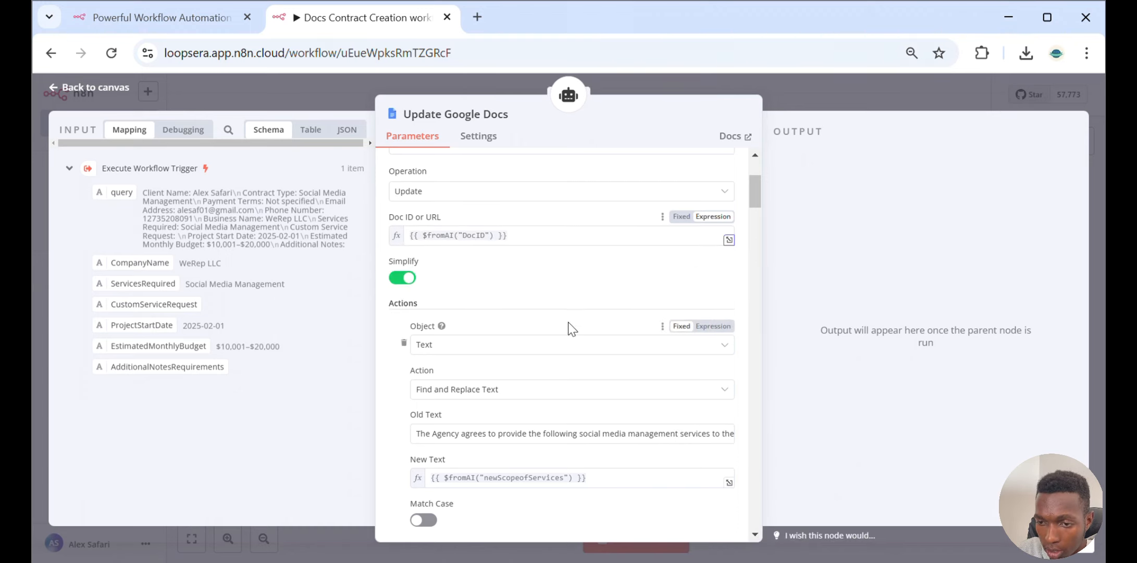
# Scroll through the find-and-replace actions and examine the first action's Old Text
pyautogui.scroll(-3, 573, 297)
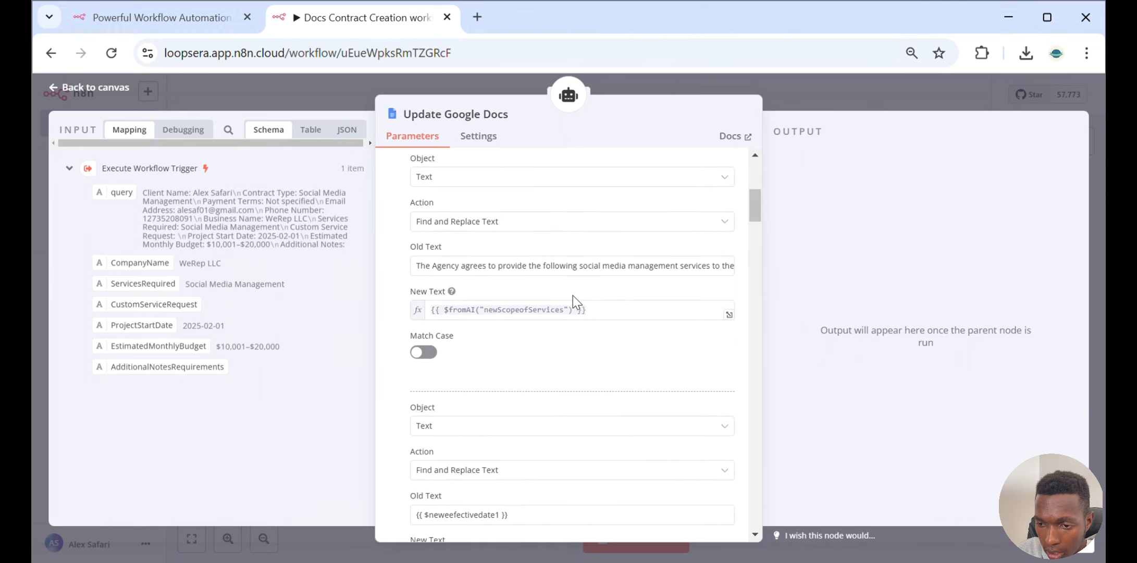
pyautogui.scroll(-3, 573, 297)
pyautogui.scroll(5, 573, 302)
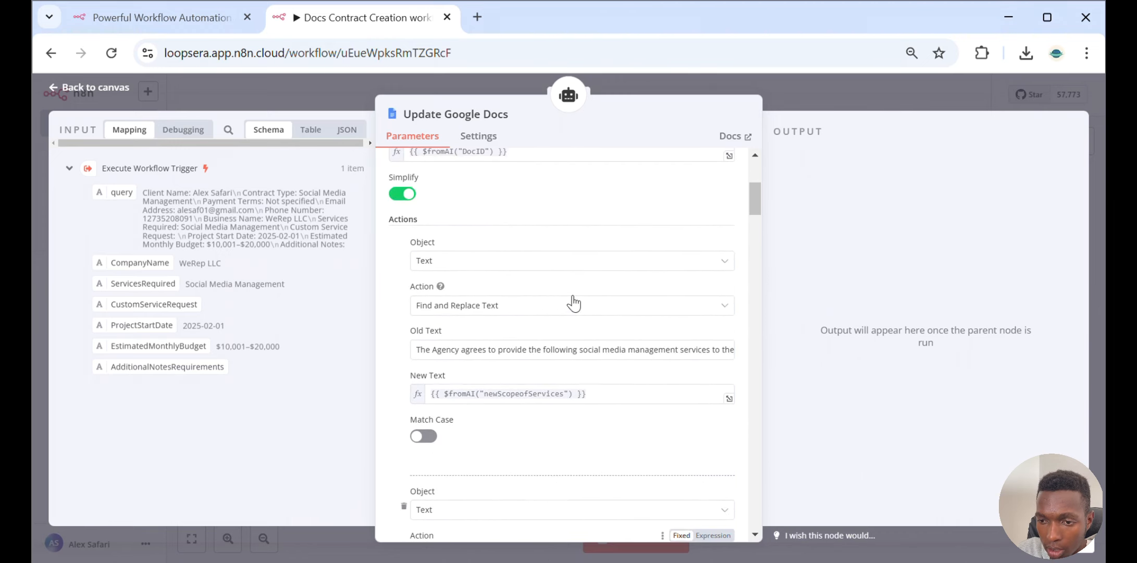
pyautogui.scroll(-2, 531, 251)
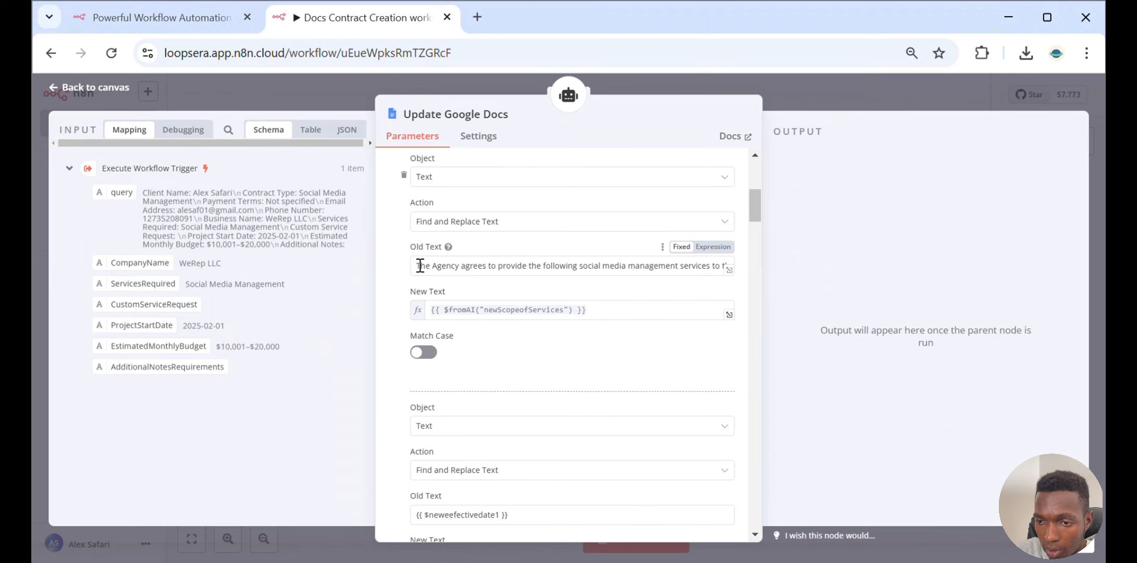
pyautogui.scroll(2, 444, 244)
pyautogui.moveTo(442, 243)
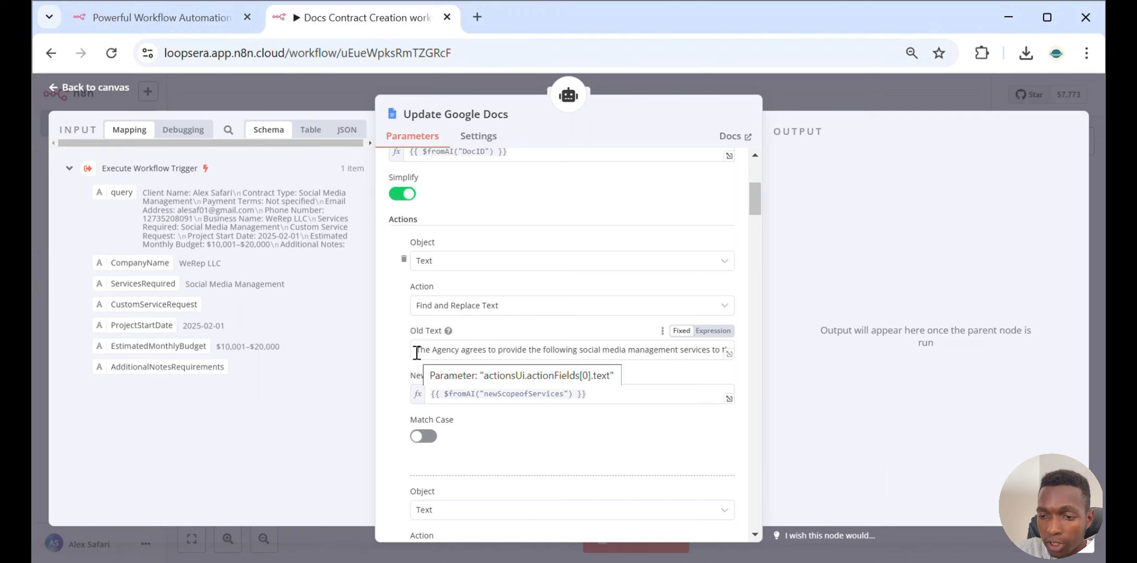
pyautogui.moveTo(417, 352); pyautogui.dragTo(584, 346)
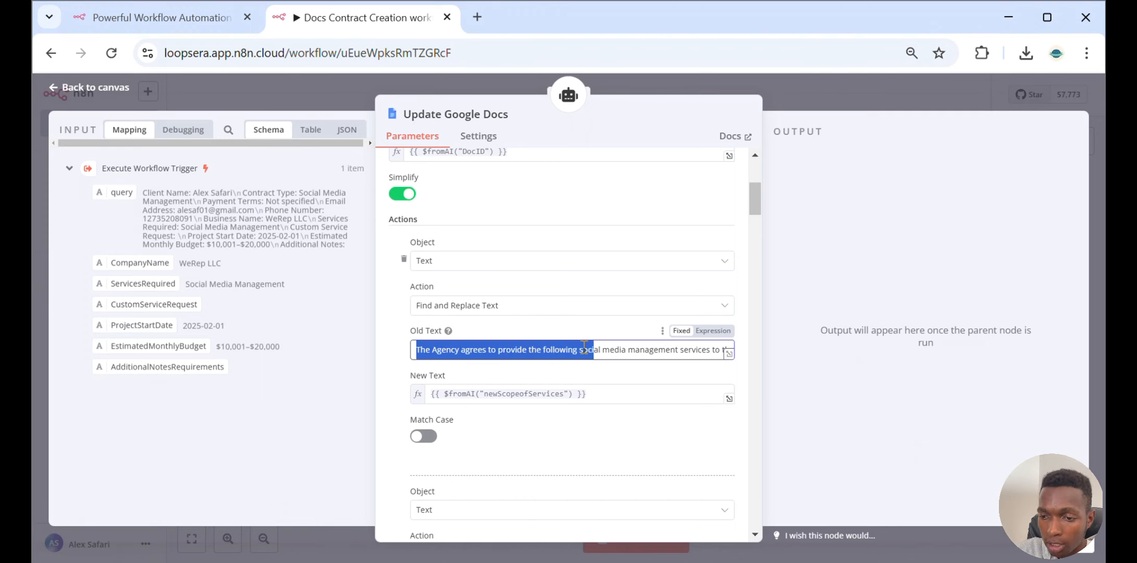
# Bring the template agreement in Google Docs beside n8n, compare its opening text with the Old Text, and return
pyautogui.moveTo(805, 561)
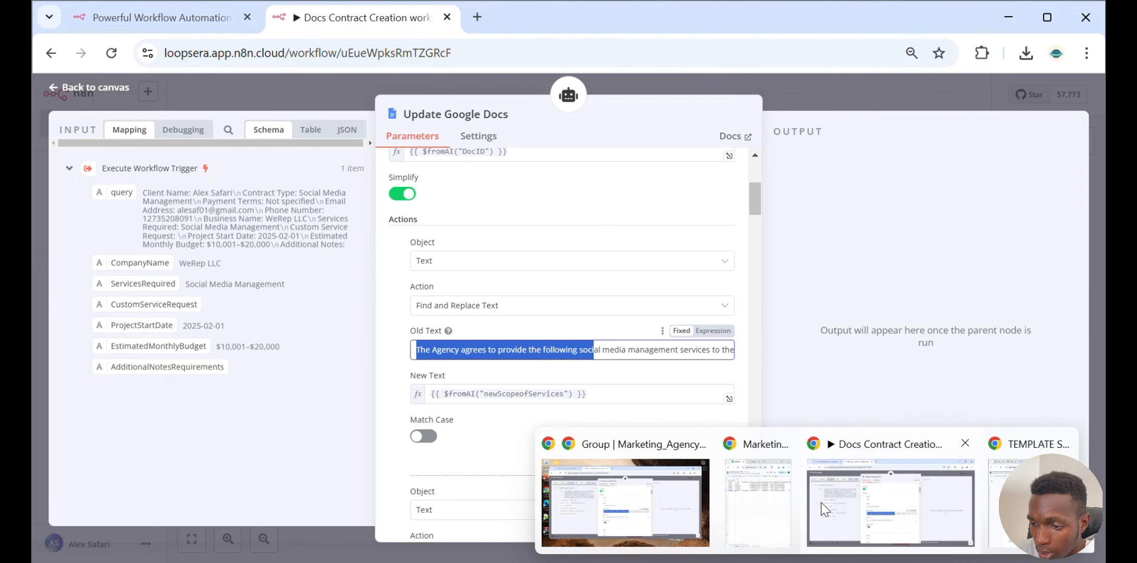
pyautogui.click(1019, 506)
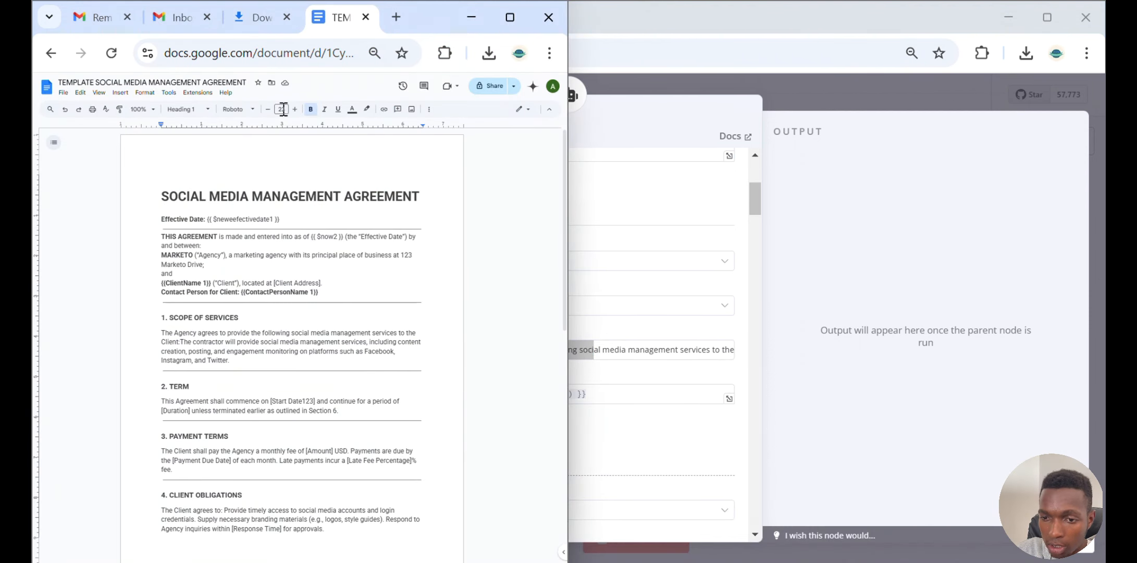
pyautogui.moveTo(433, 25); pyautogui.dragTo(936, 116)
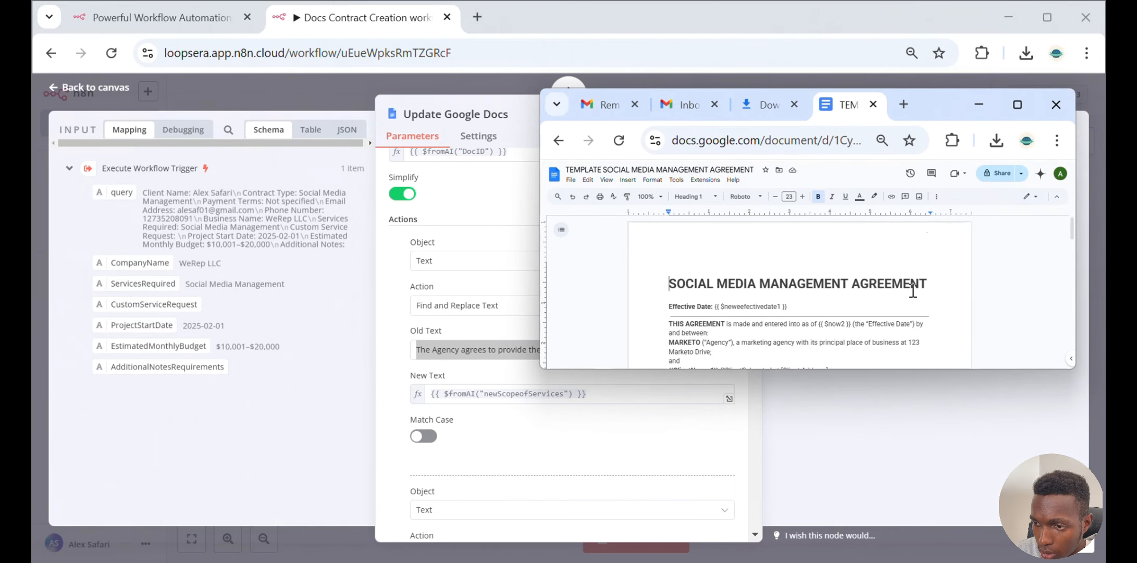
pyautogui.moveTo(888, 370); pyautogui.dragTo(865, 531)
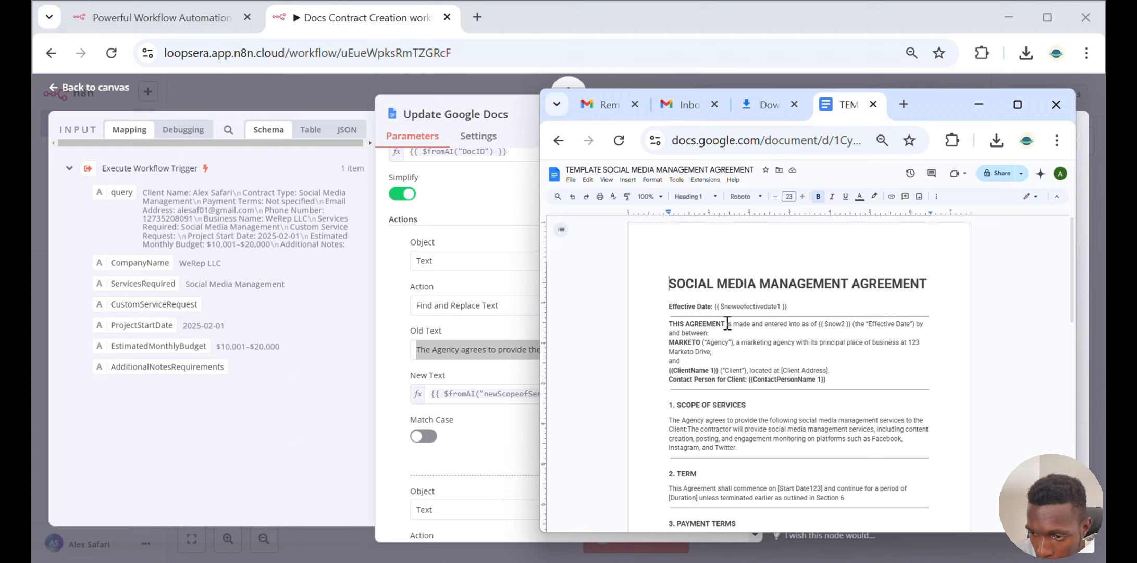
pyautogui.moveTo(725, 318); pyautogui.dragTo(725, 336)
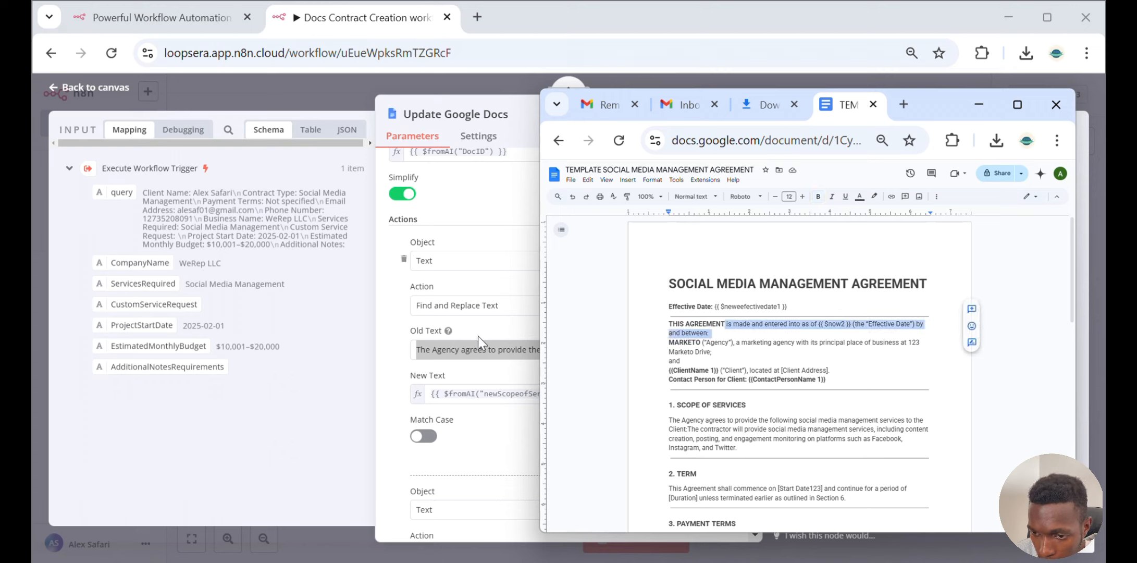
pyautogui.click(434, 344)
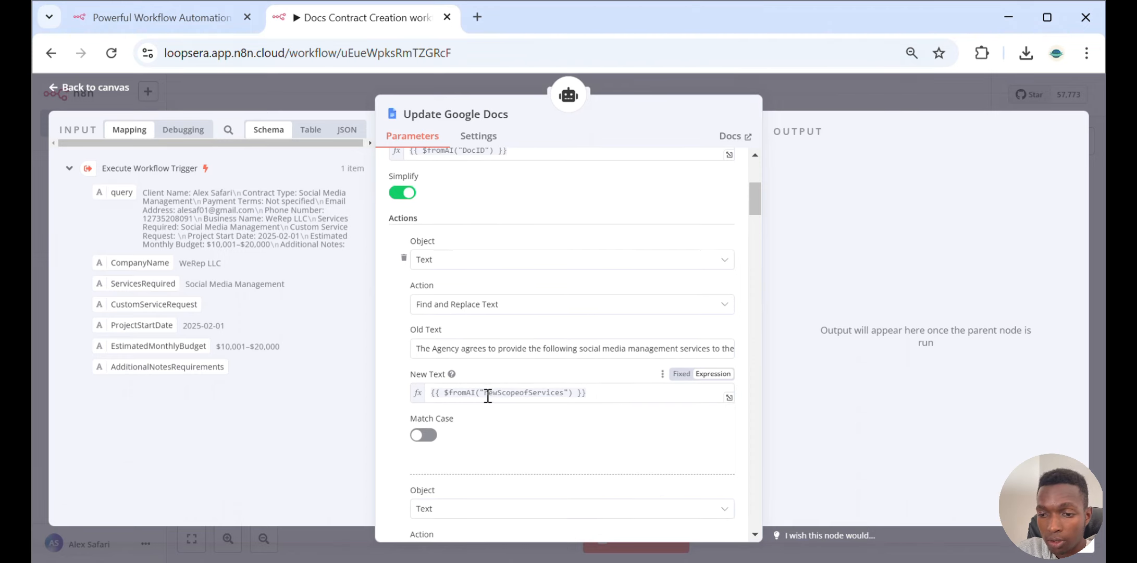
# Scroll through the remaining find-and-replace actions of the Update Google Docs node and return to the canvas
pyautogui.scroll(-6, 487, 396)
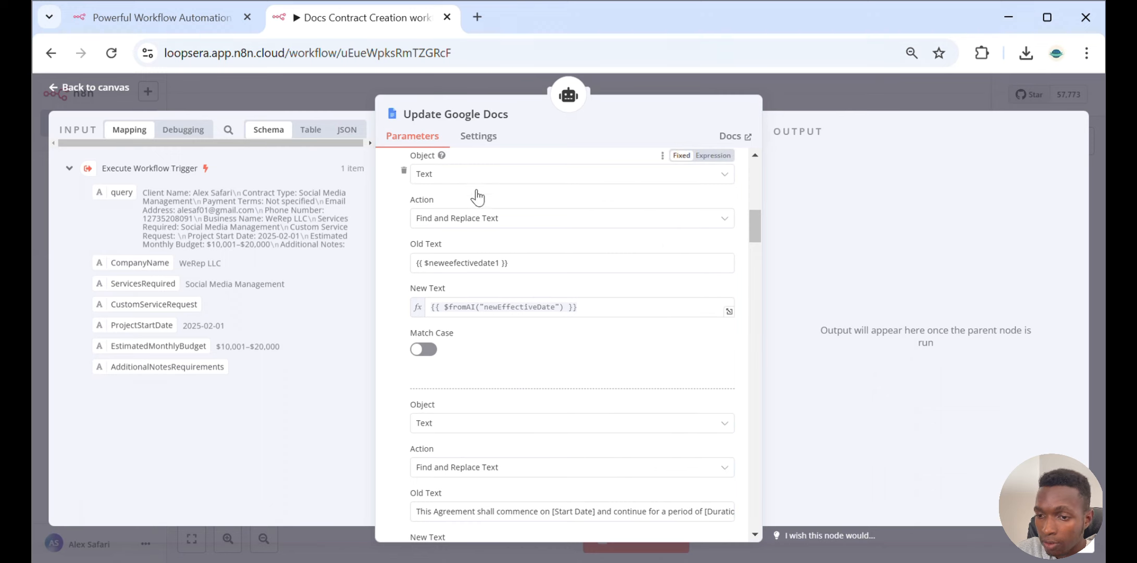
pyautogui.scroll(-6, 483, 266)
pyautogui.scroll(-5, 484, 276)
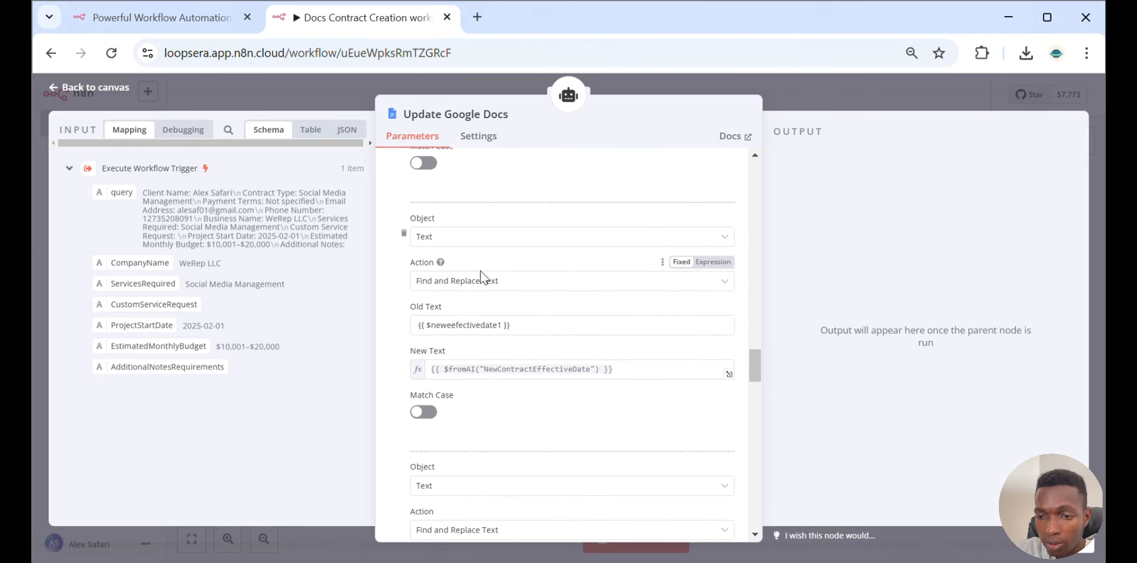
pyautogui.scroll(-10, 480, 270)
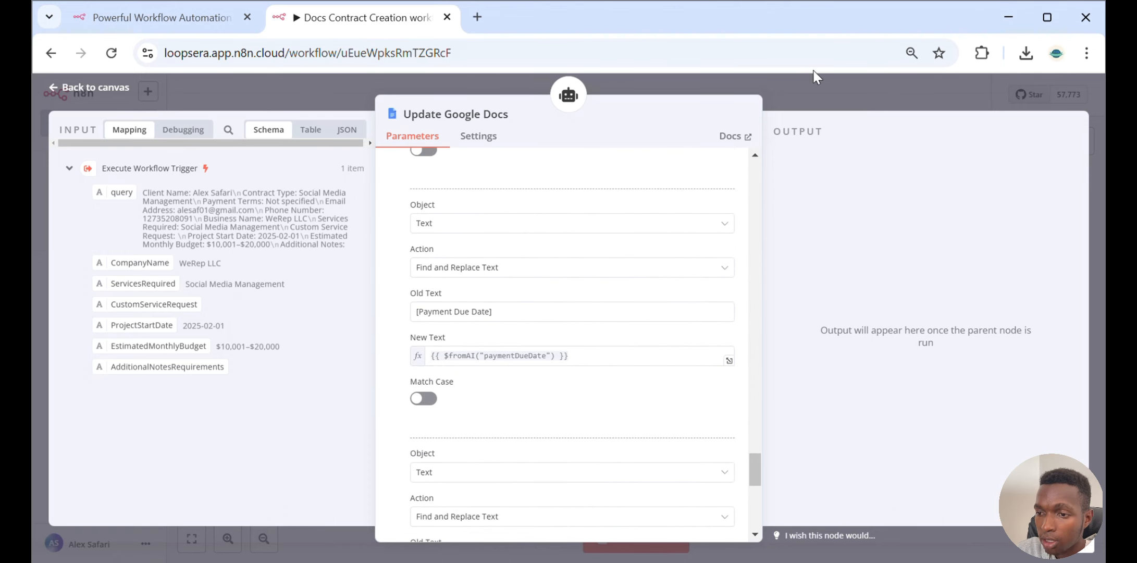
pyautogui.click(831, 93)
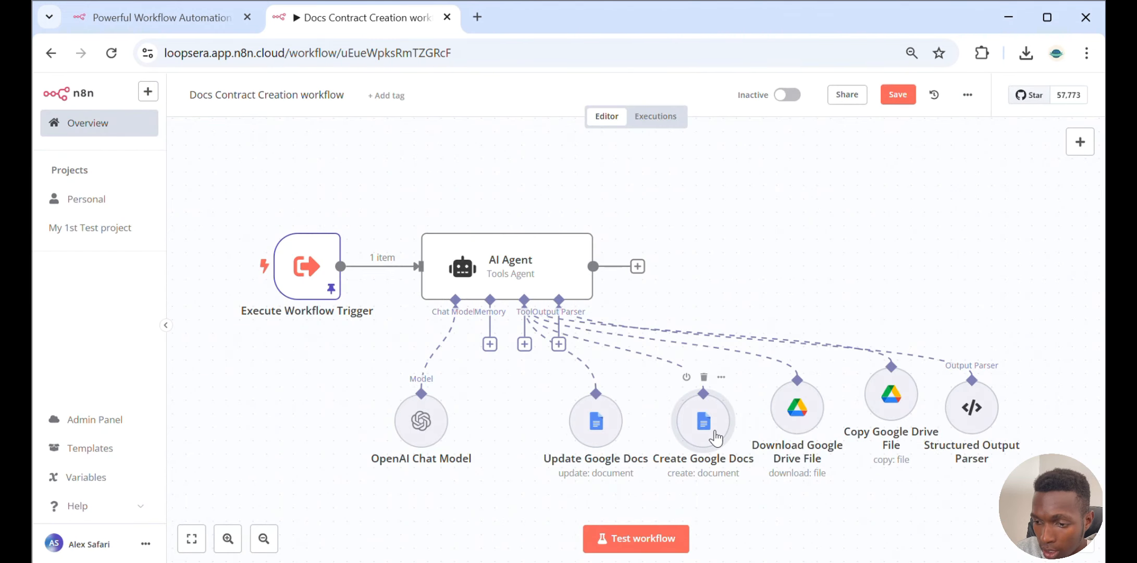
# Open the Create Google Docs tool node and examine its Title expression
pyautogui.doubleClick(715, 437)
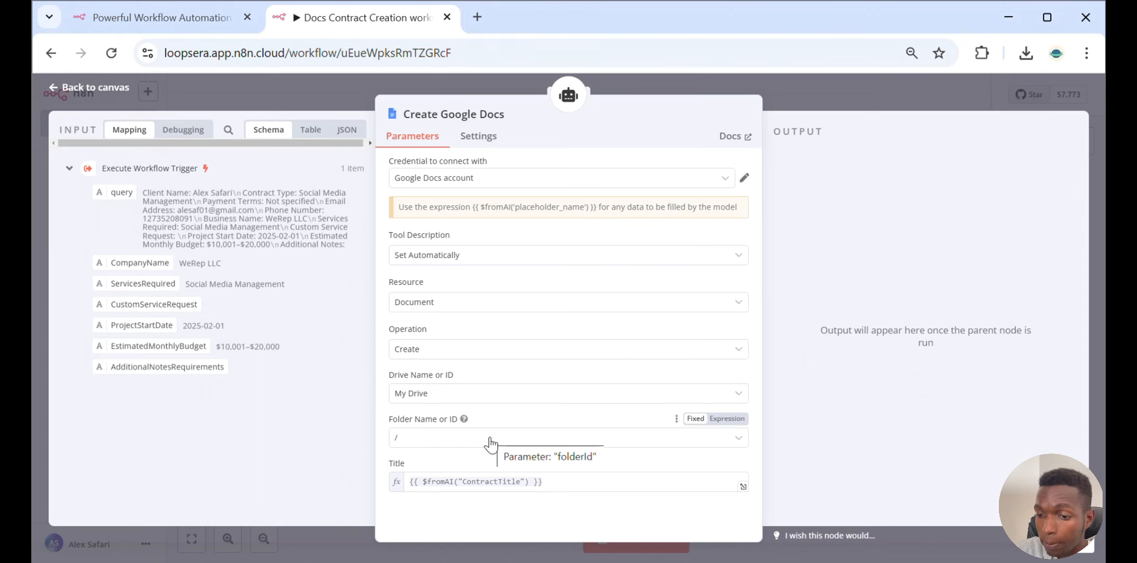
pyautogui.click(542, 483)
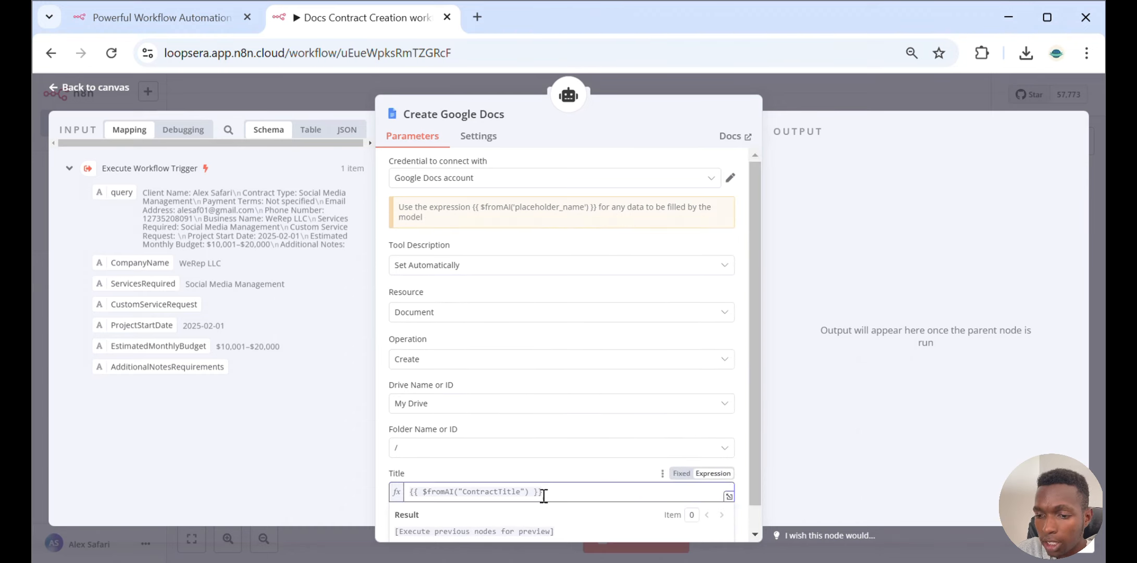
pyautogui.click(542, 475)
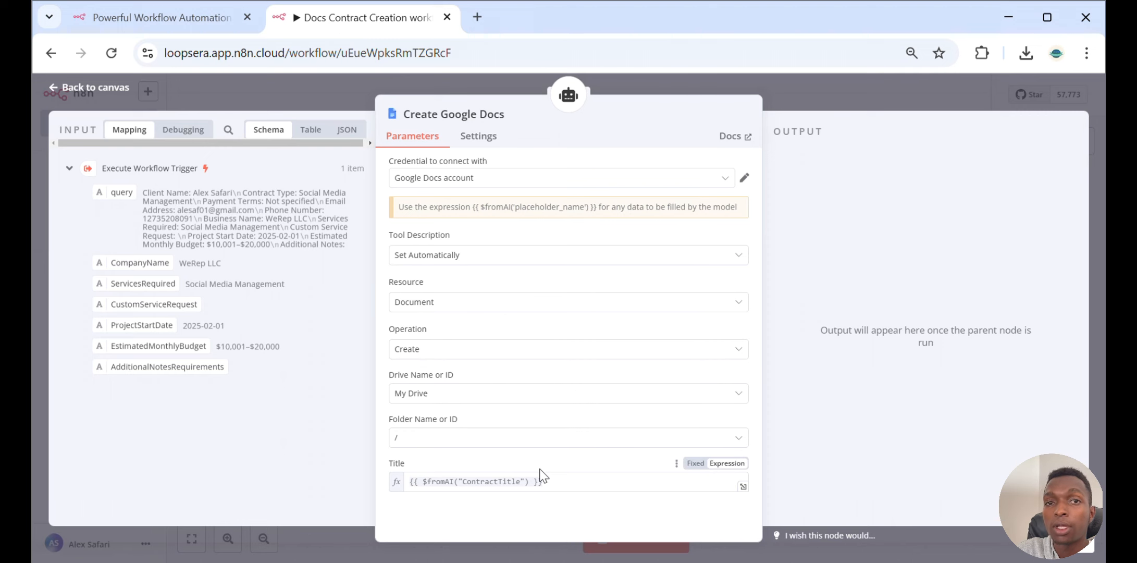
pyautogui.click(809, 109)
# Open the Download Google Drive File node, review its File ID expression and Google Docs PDF conversion, and return to the canvas
pyautogui.click(820, 421)
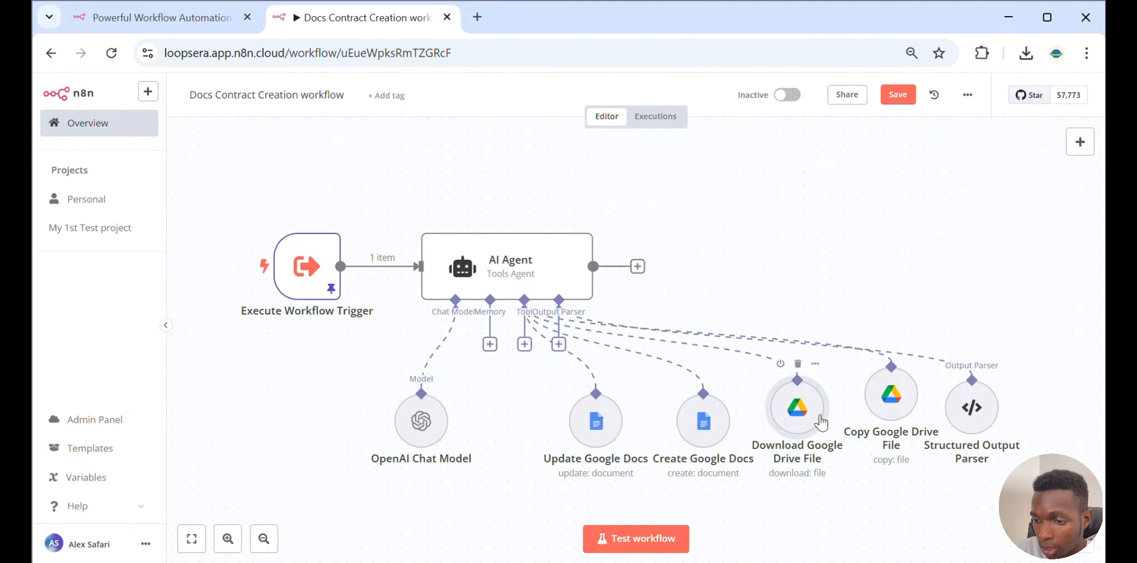
pyautogui.doubleClick(821, 422)
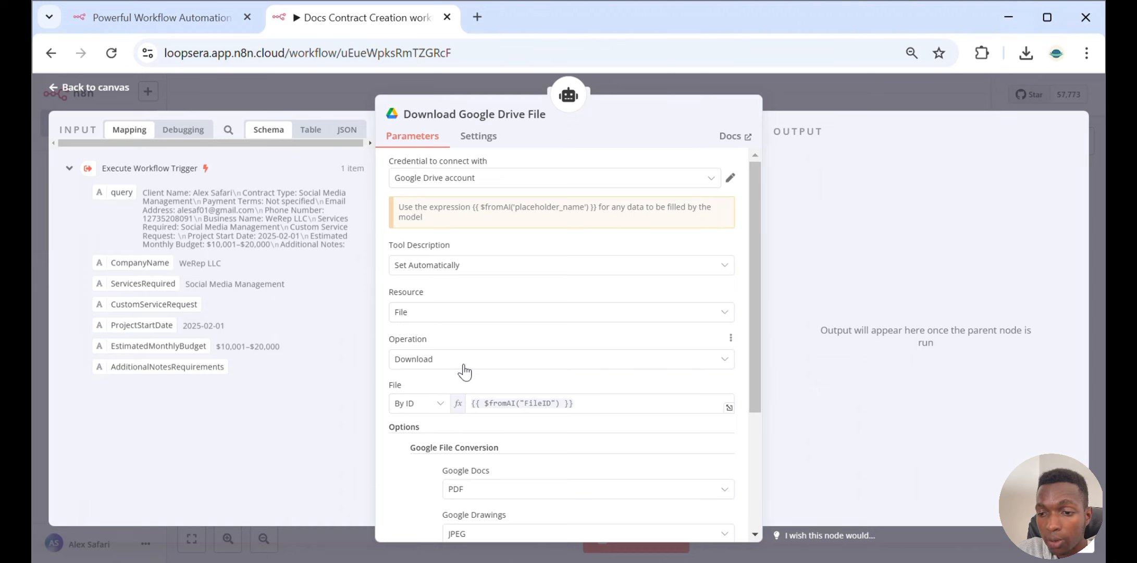
pyautogui.scroll(-3, 463, 371)
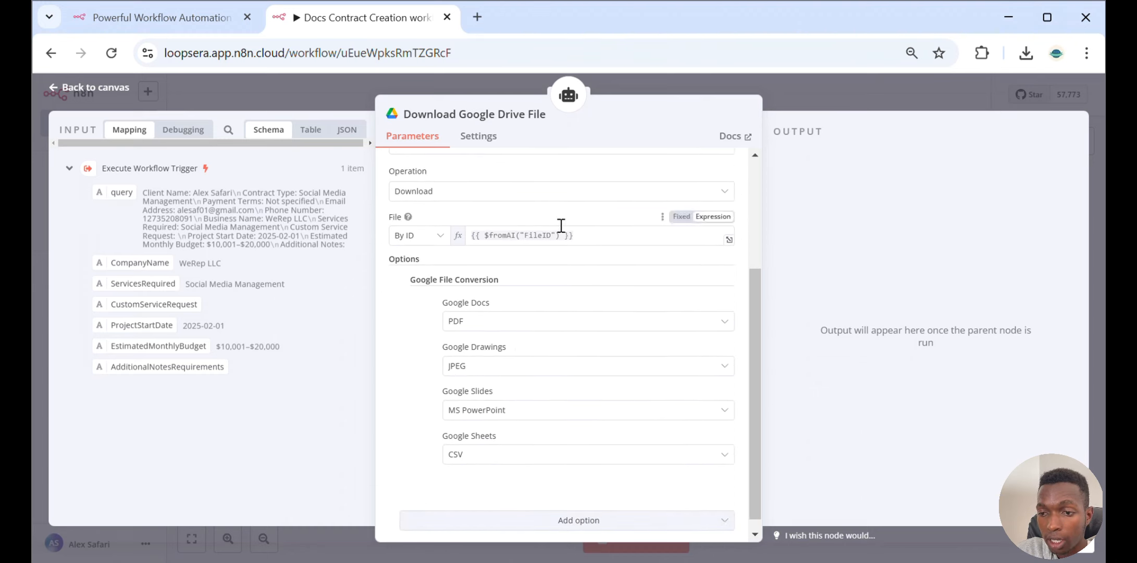
pyautogui.click(578, 235)
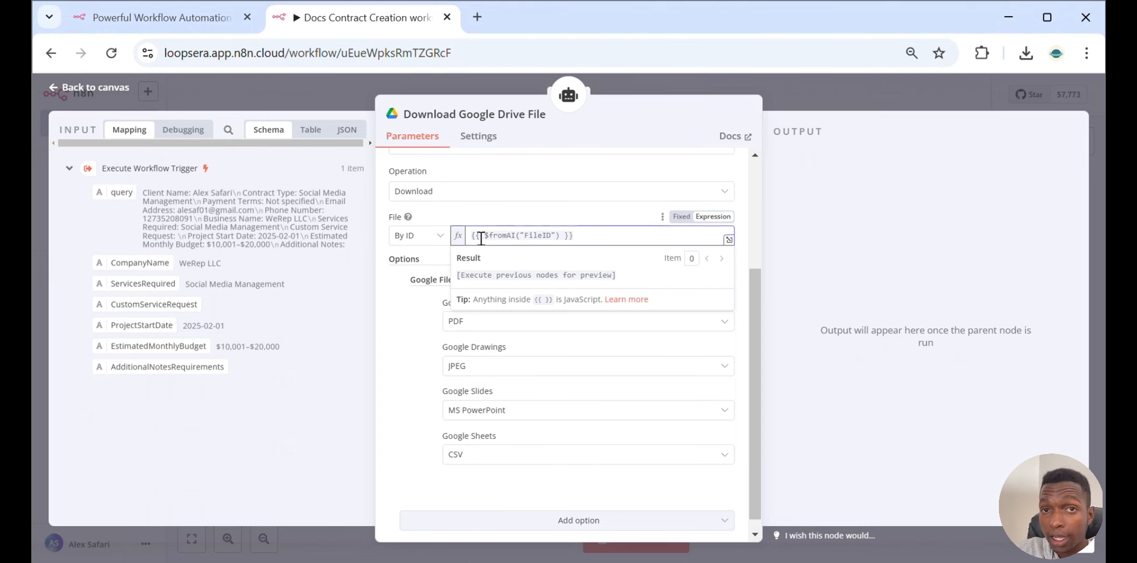
pyautogui.moveTo(489, 240)
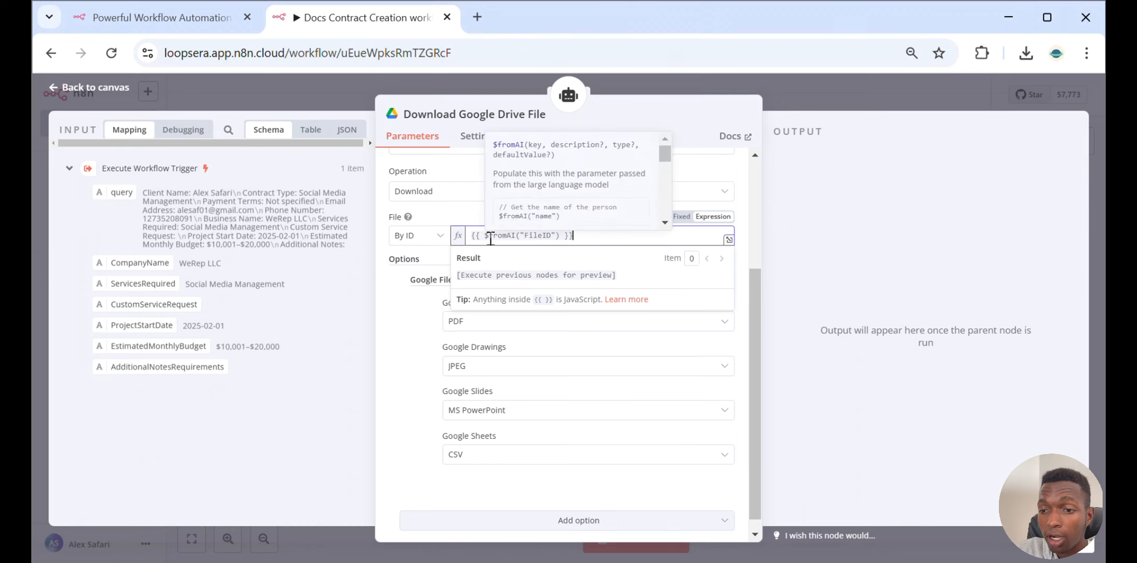
pyautogui.click(471, 221)
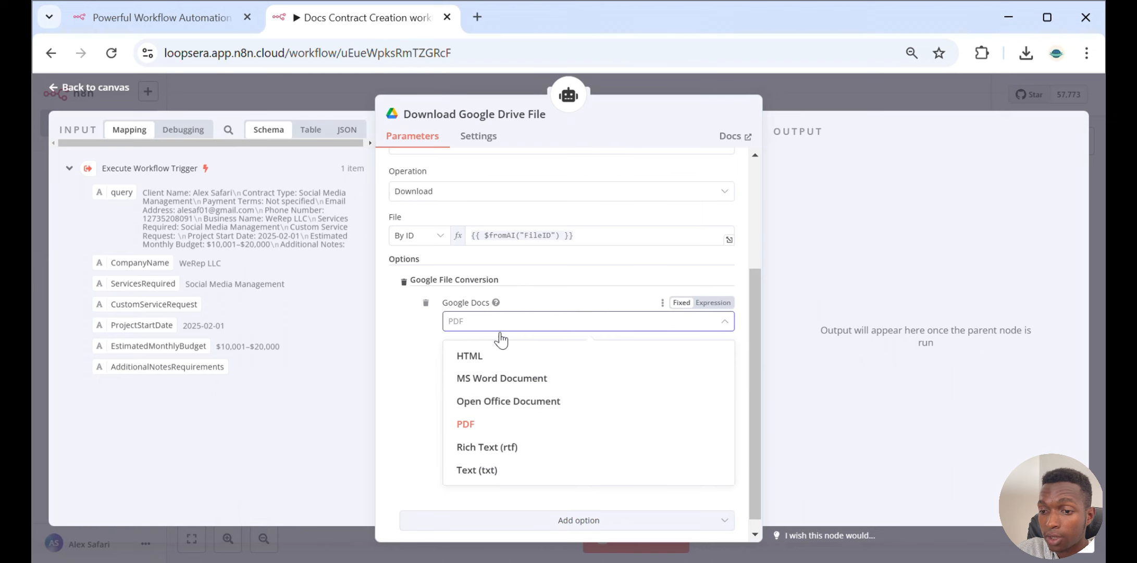
pyautogui.click(496, 426)
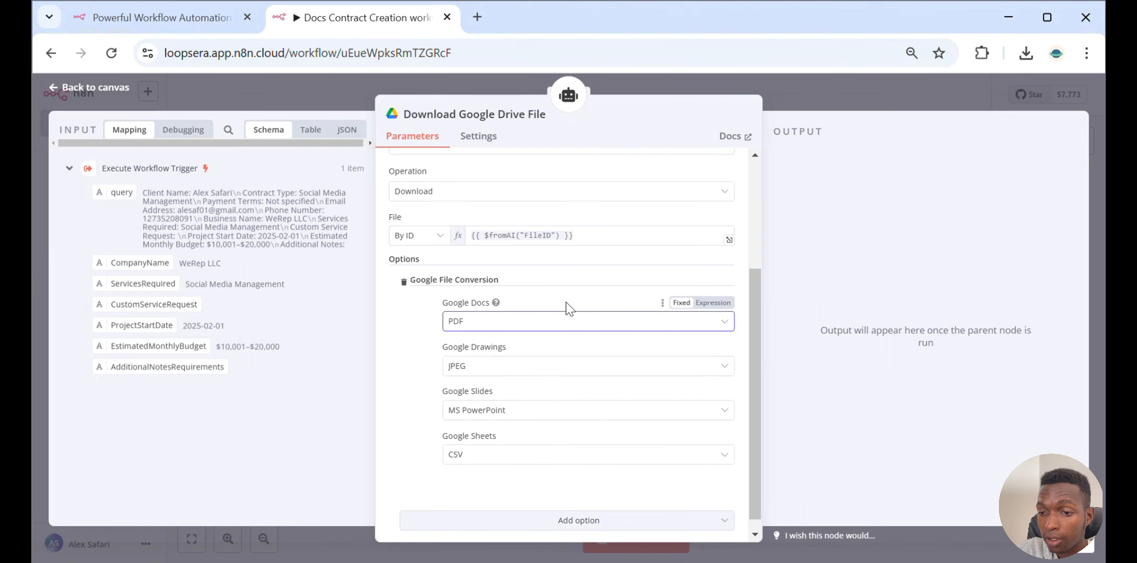
pyautogui.click(880, 88)
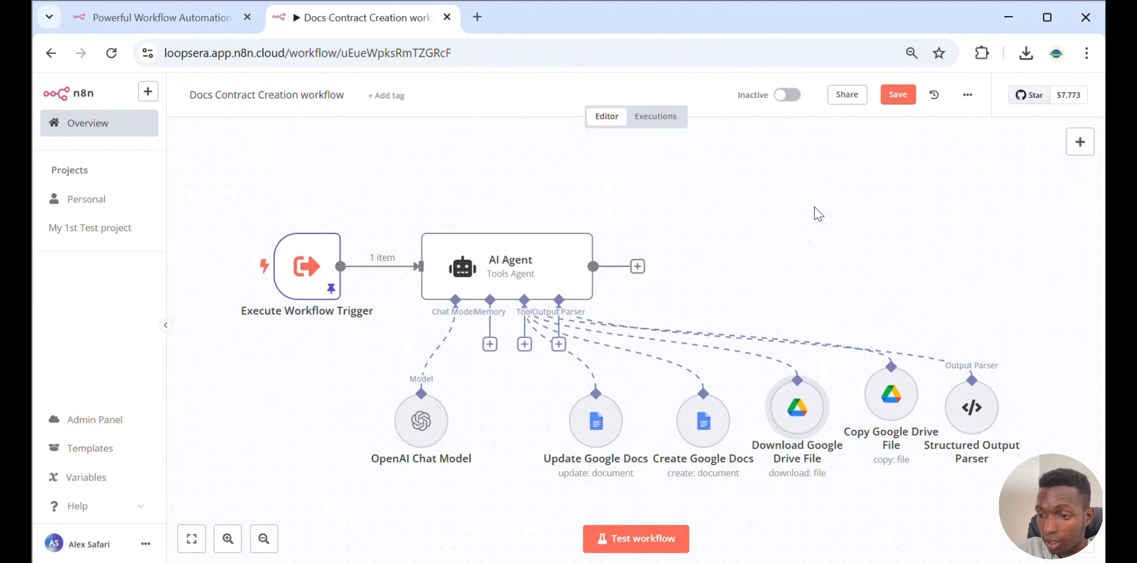
# Review the Copy Google Drive File tool's File, File Name and Description expressions, then the Structured Output Parser's JSON example
pyautogui.click(896, 410)
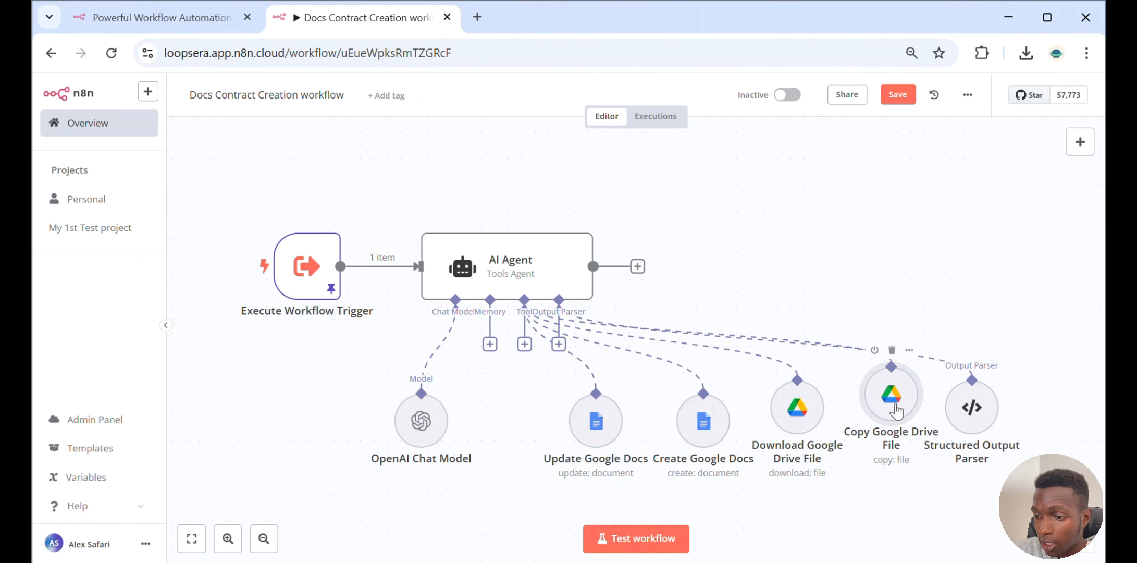
pyautogui.doubleClick(896, 411)
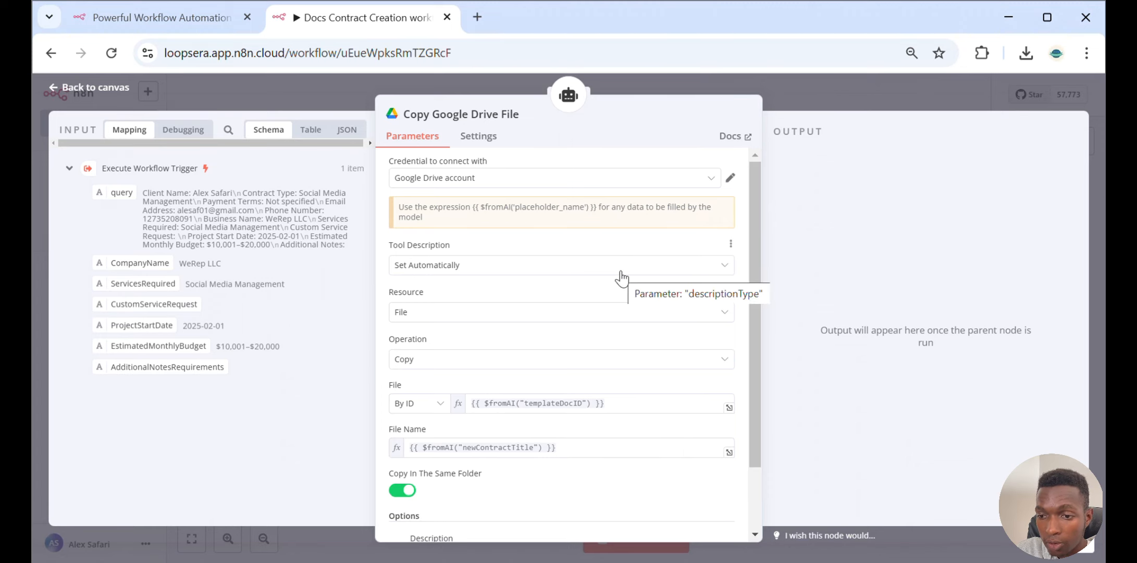
pyautogui.scroll(-2, 618, 275)
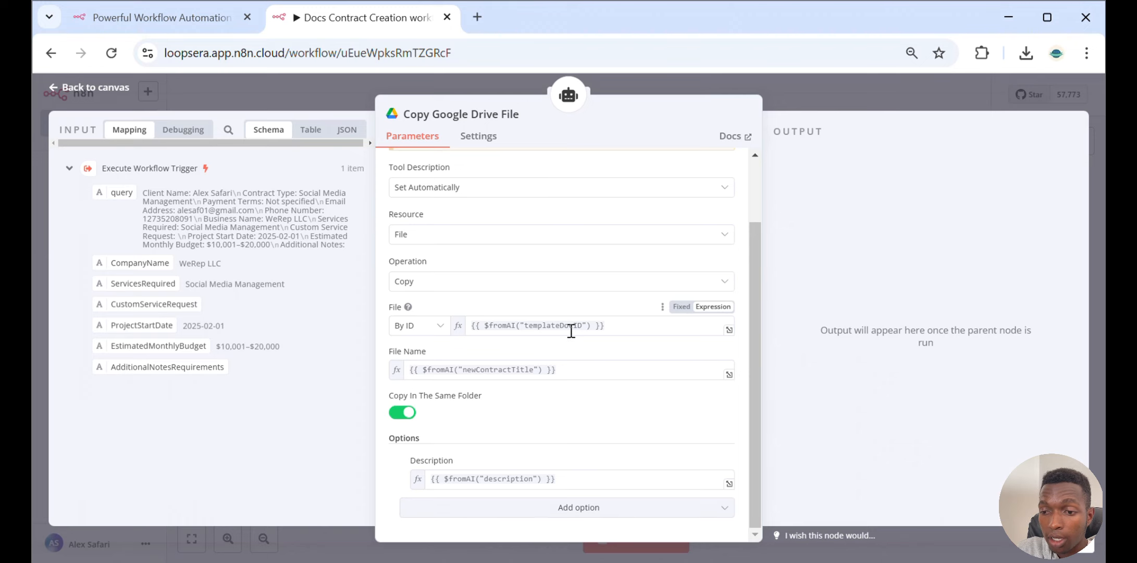
pyautogui.click(572, 368)
pyautogui.click(572, 354)
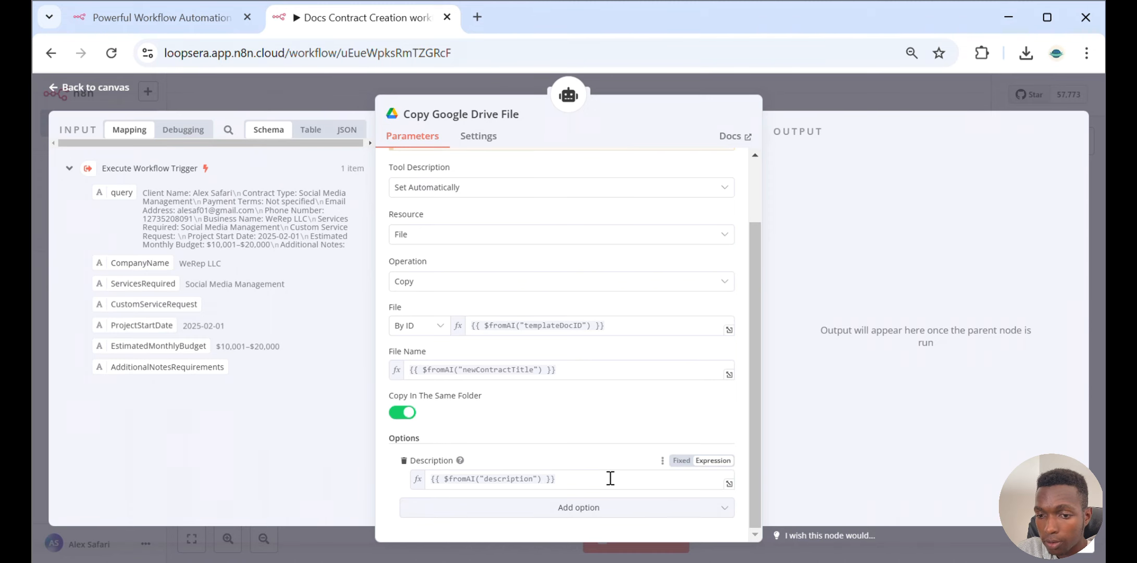
pyautogui.click(840, 99)
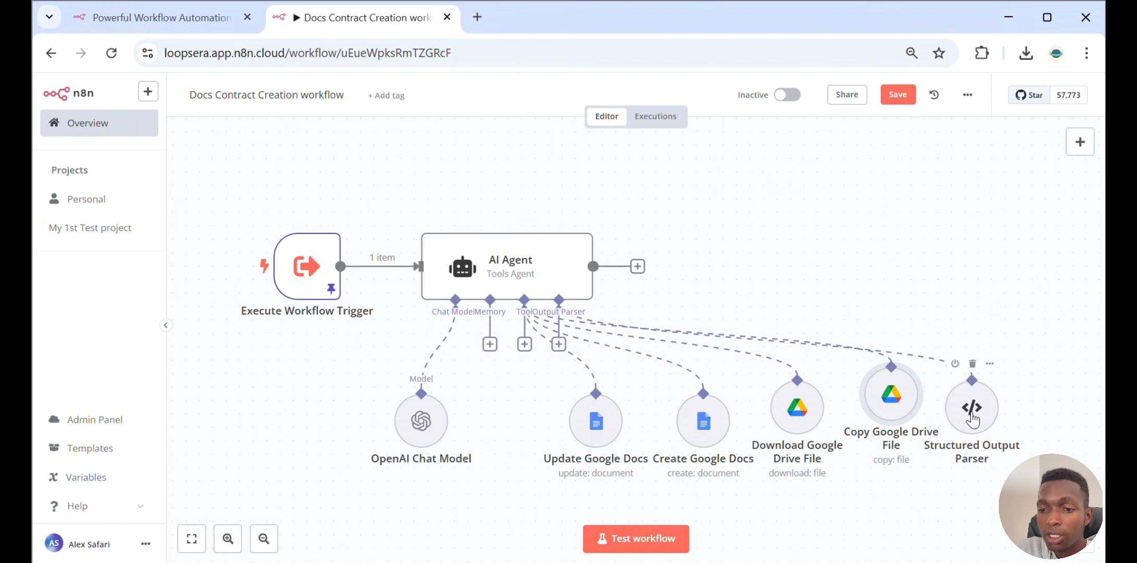
pyautogui.doubleClick(971, 418)
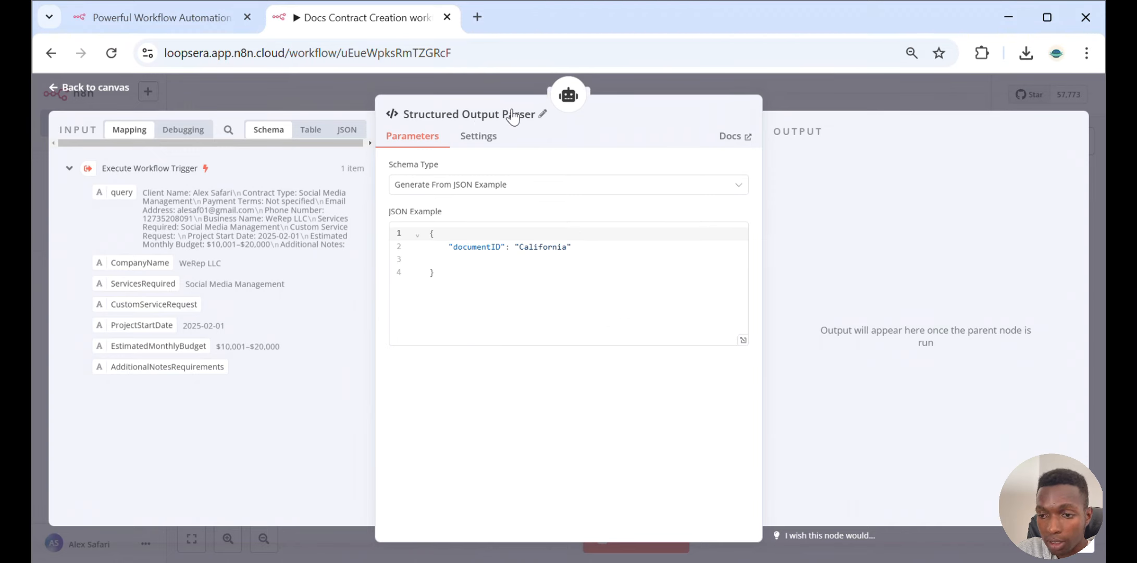
pyautogui.click(817, 98)
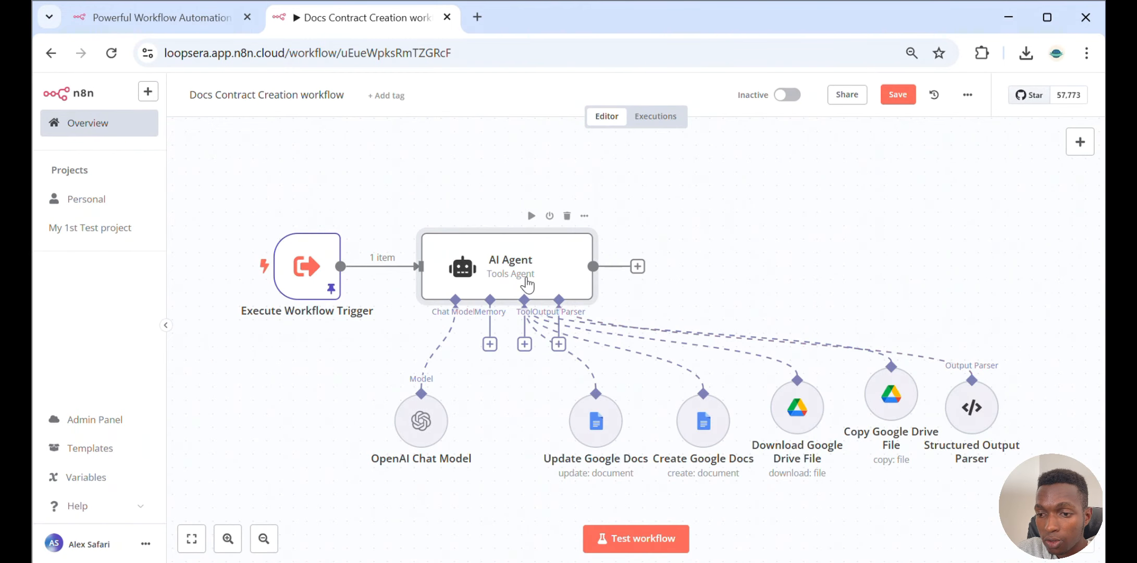
# Open the AI Agent with Require Specific Output Format enabled and attach a new Structured Output Parser
pyautogui.doubleClick(527, 284)
pyautogui.scroll(-5, 525, 274)
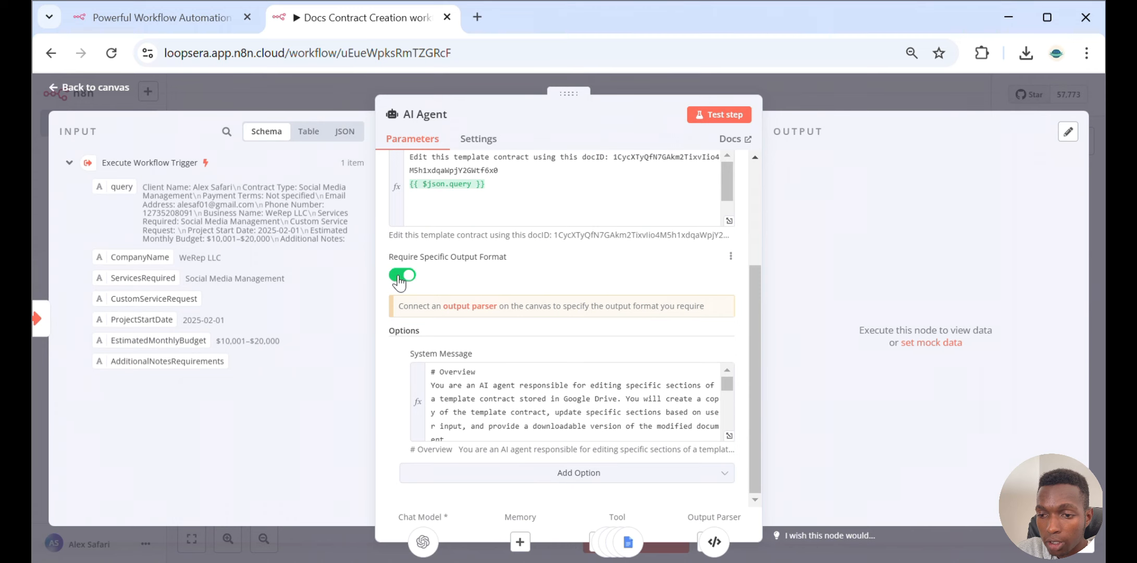
pyautogui.click(400, 277)
pyautogui.click(406, 304)
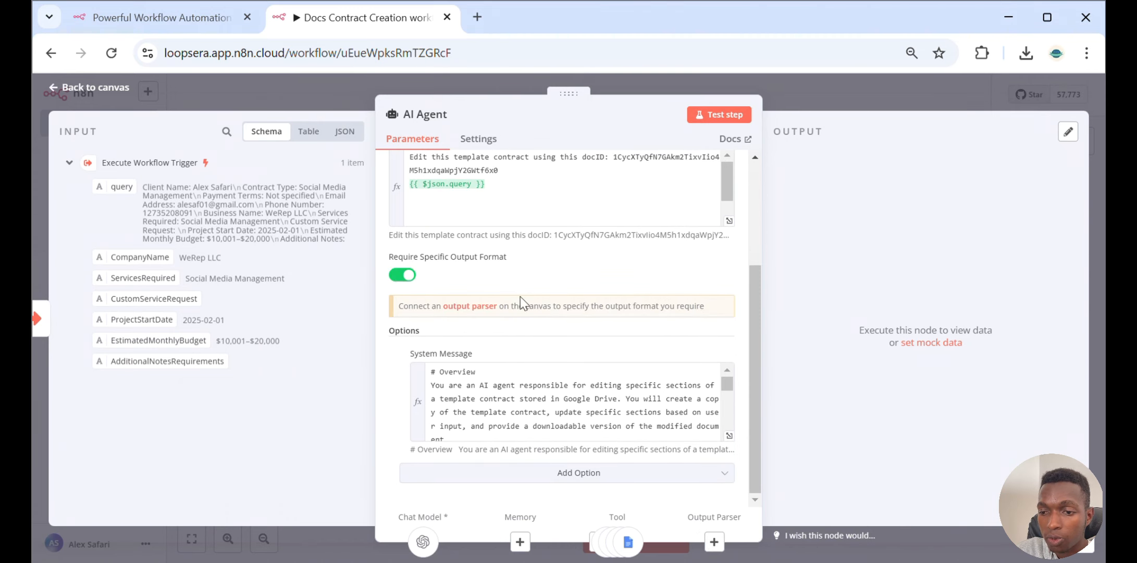
pyautogui.click(479, 310)
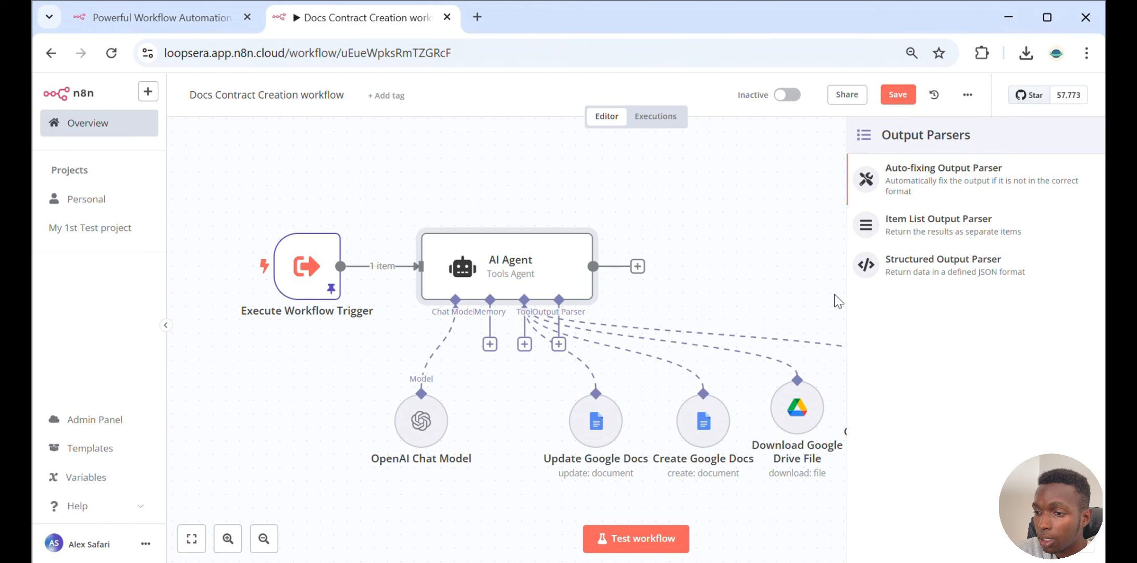
pyautogui.click(960, 274)
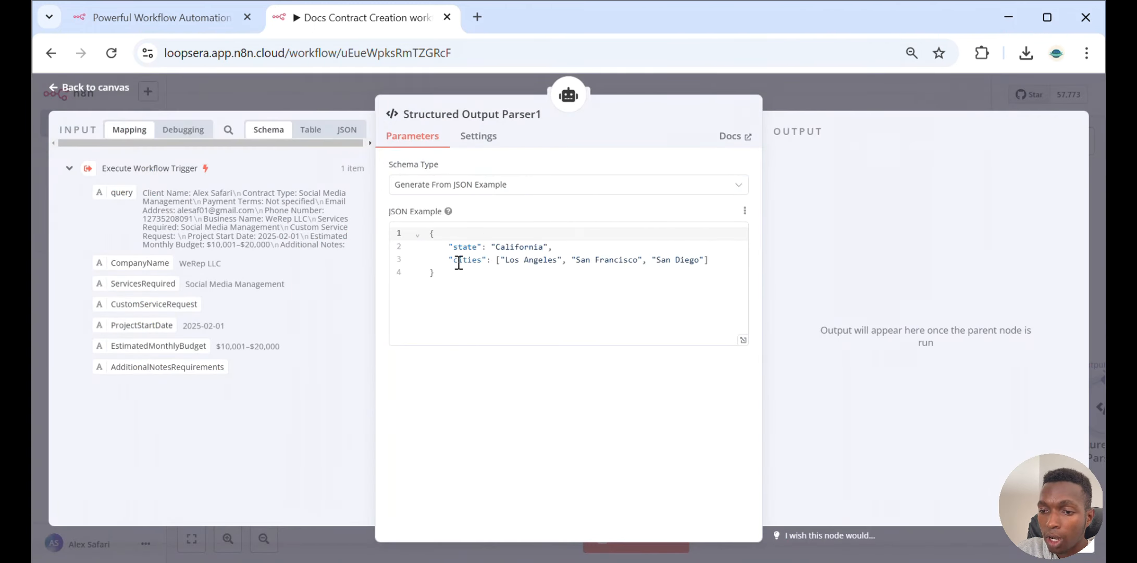
# Edit the new parser's JSON example: delete the cities line and rename the state key to fileID
pyautogui.moveTo(449, 260); pyautogui.dragTo(715, 261)
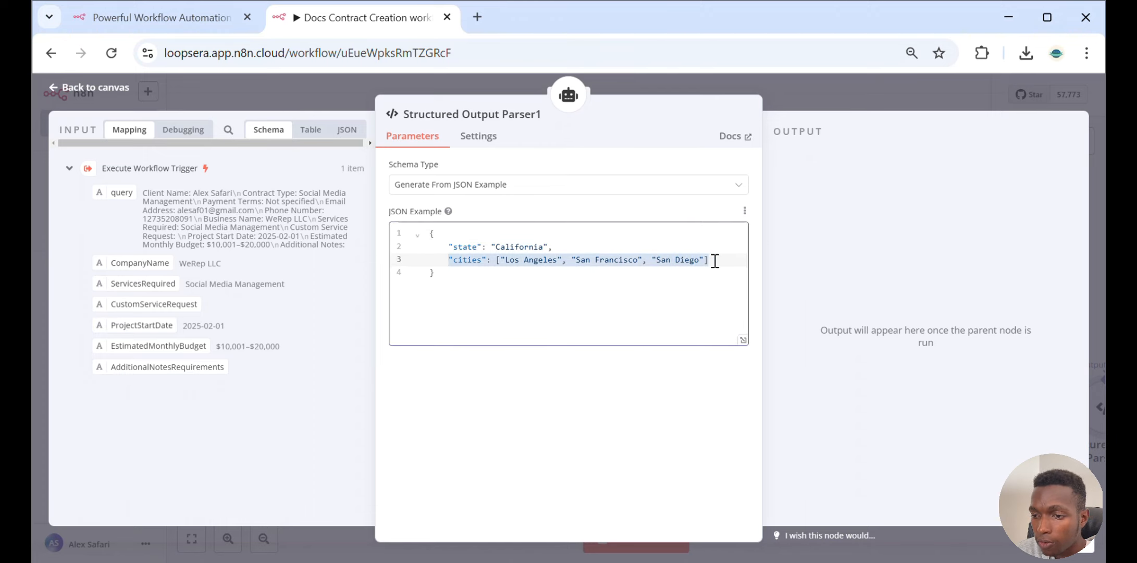
pyautogui.press('BackSpace')
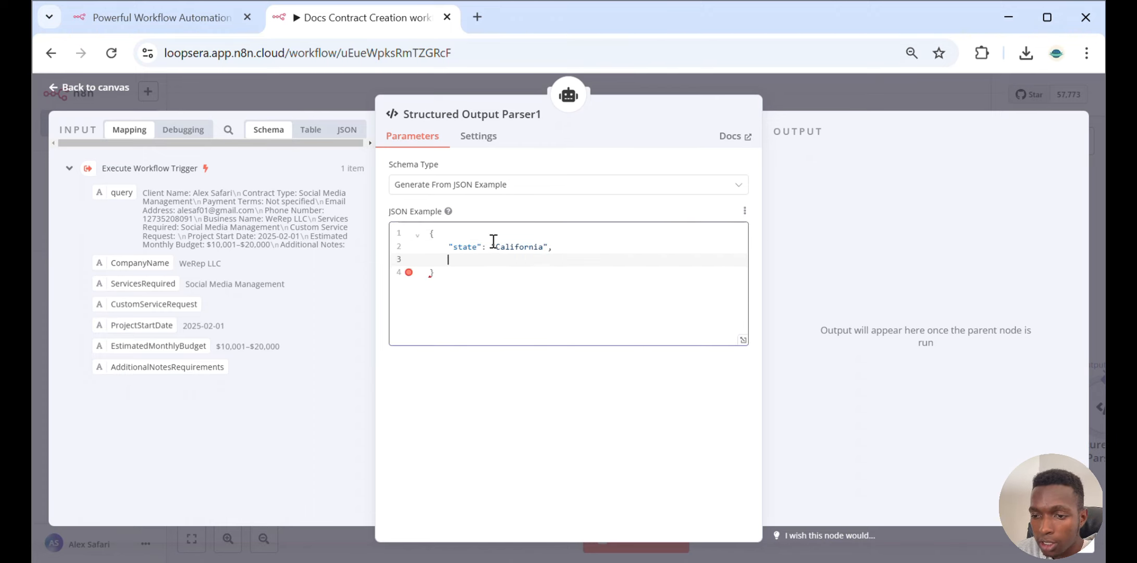
pyautogui.click(564, 248)
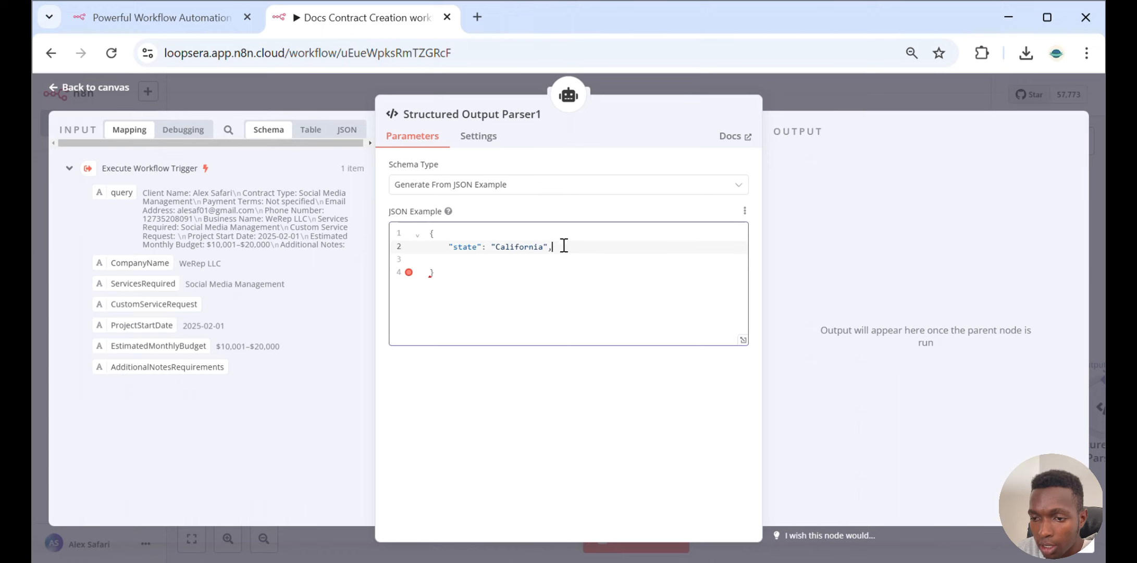
pyautogui.click(477, 248)
pyautogui.press('BackSpace')
pyautogui.press('BackSpace')
pyautogui.press('BackSpace')
pyautogui.press('BackSpace')
pyautogui.press('BackSpace')
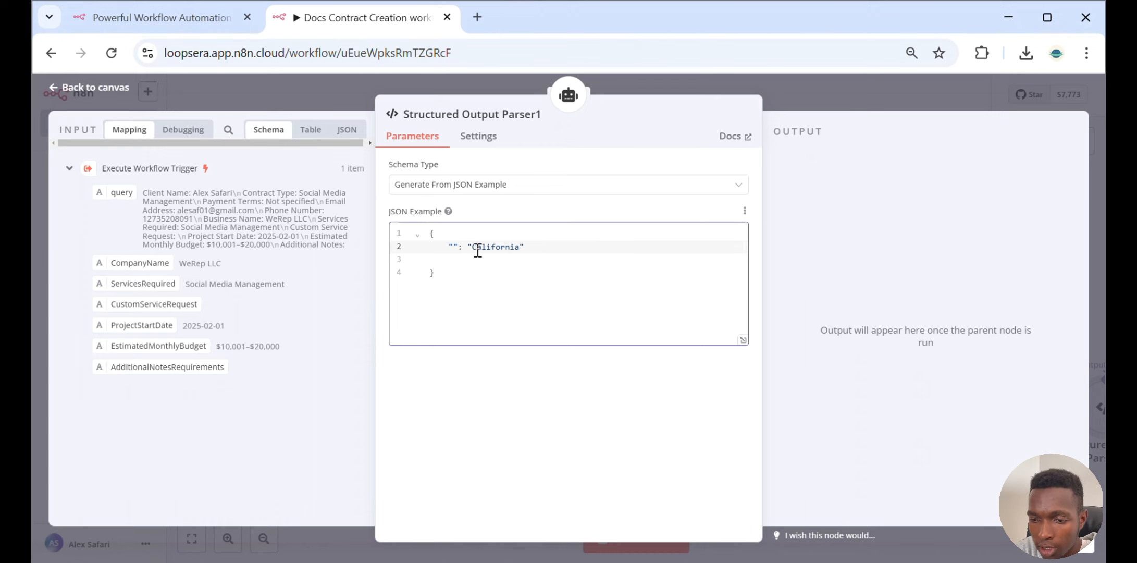
pyautogui.write('fileID')
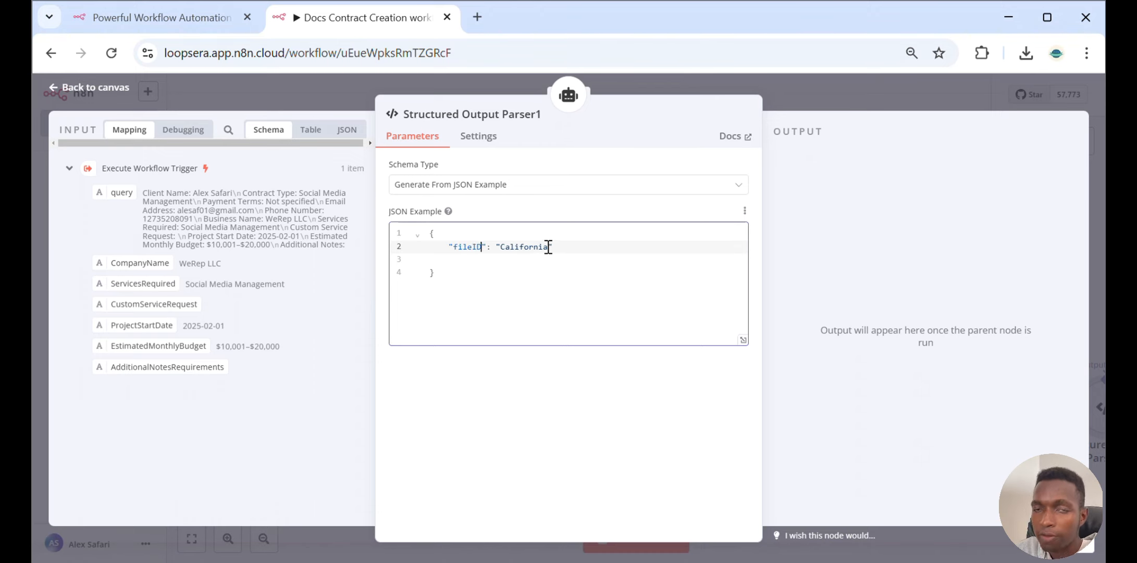
pyautogui.click(812, 92)
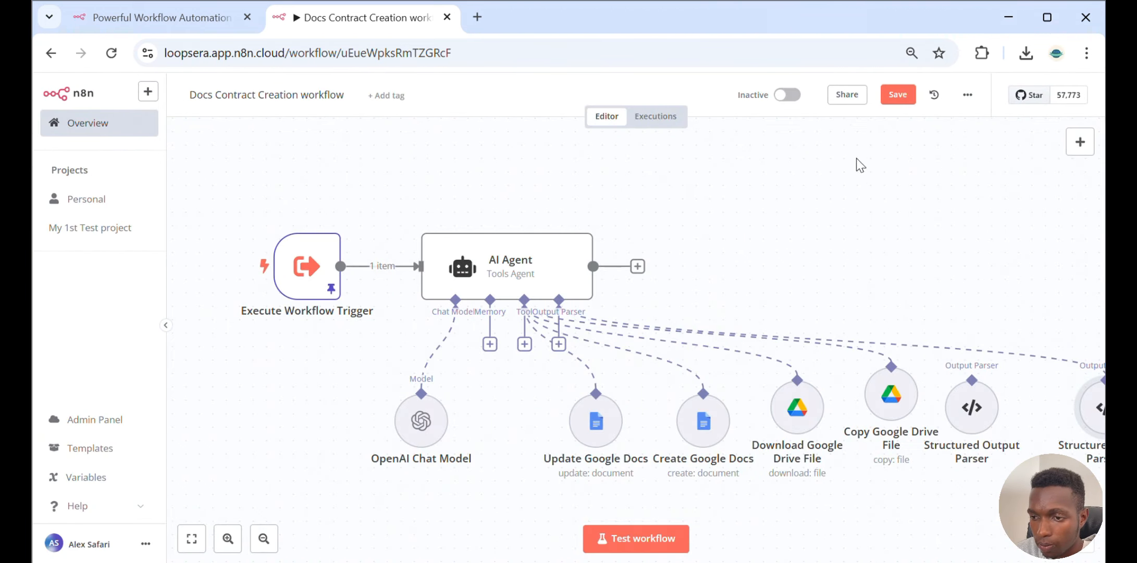
# Return to the workflow overview and open the Client Onboarding for Marketing Agencies Workflow
pyautogui.click(102, 125)
pyautogui.click(608, 346)
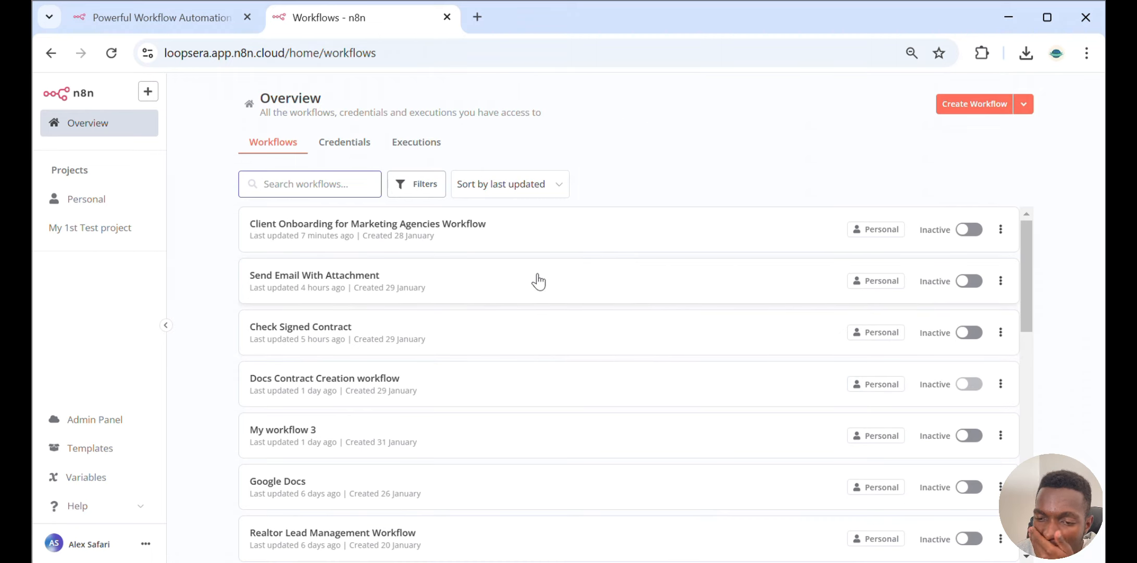
pyautogui.click(547, 240)
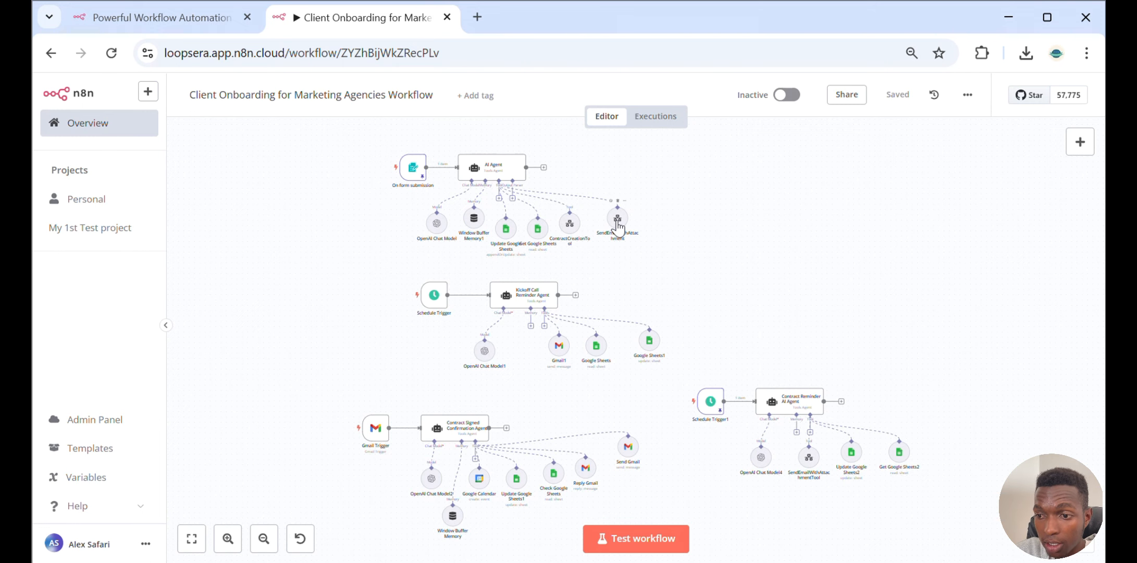
# Open the SendEmailWithAttachment tool node and review its selected sub-workflow and ClientEmail input expression
pyautogui.doubleClick(616, 223)
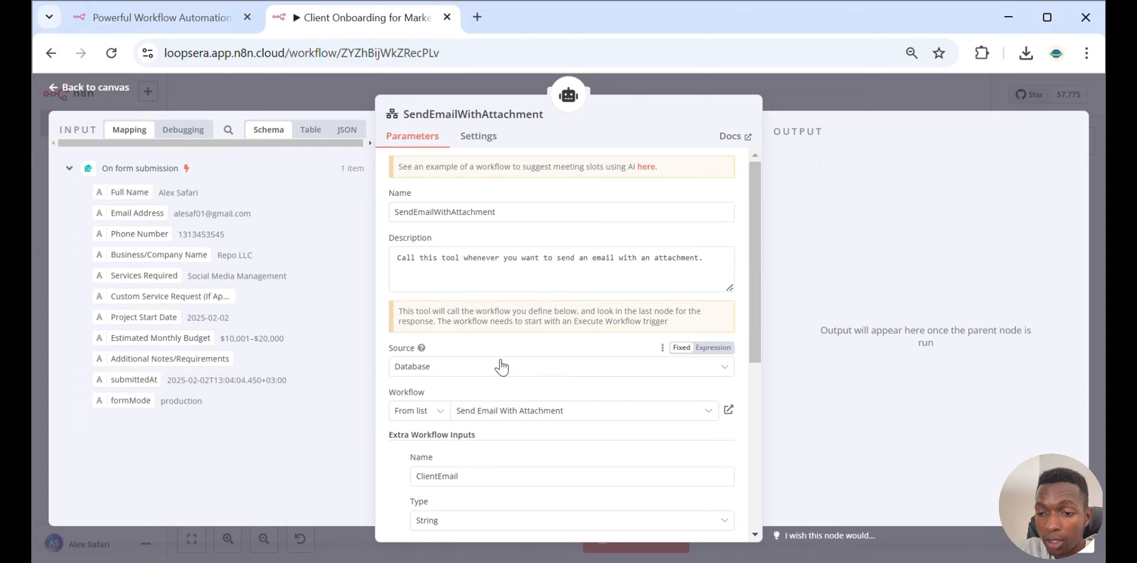
pyautogui.scroll(-3, 501, 367)
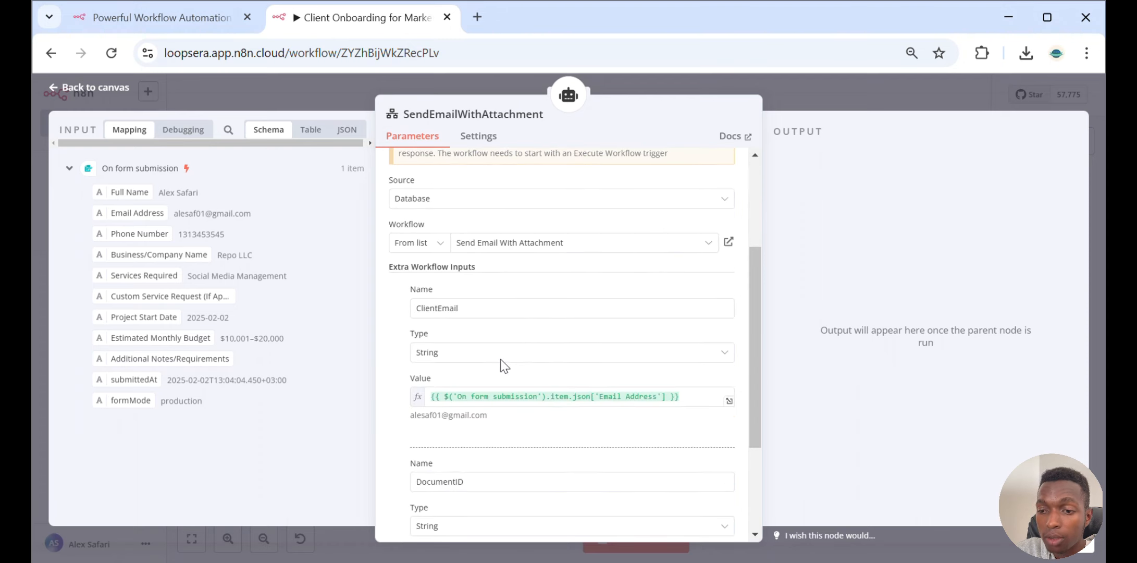
pyautogui.click(610, 243)
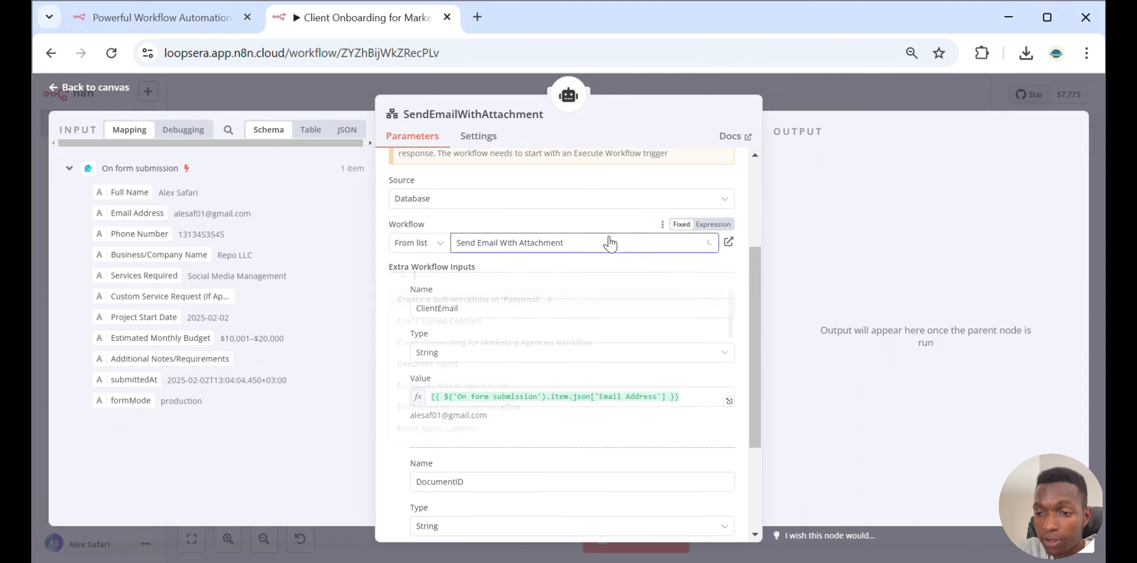
pyautogui.click(573, 222)
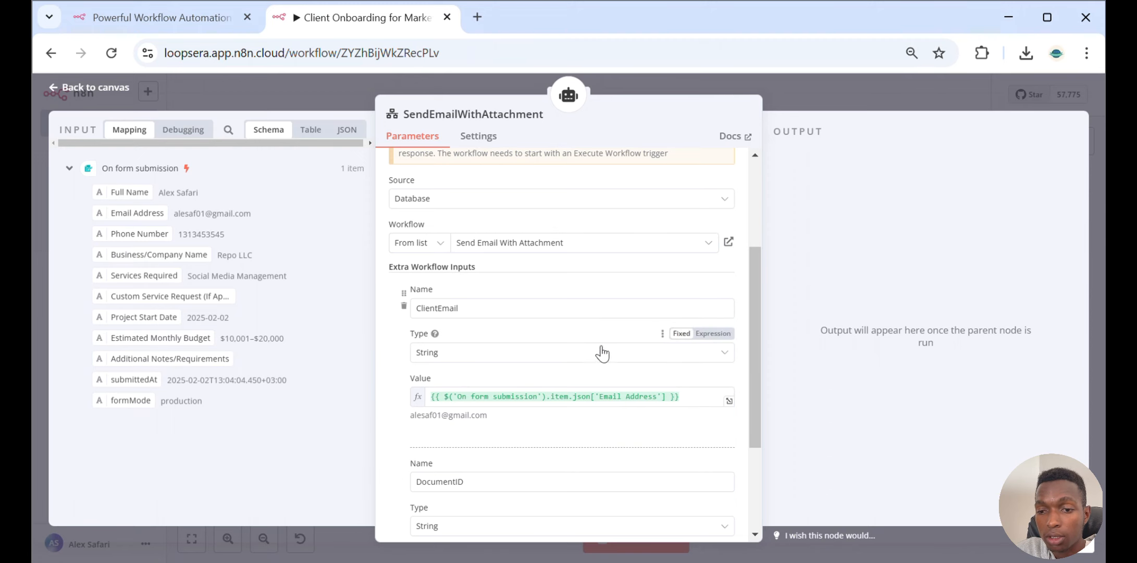
pyautogui.click(862, 88)
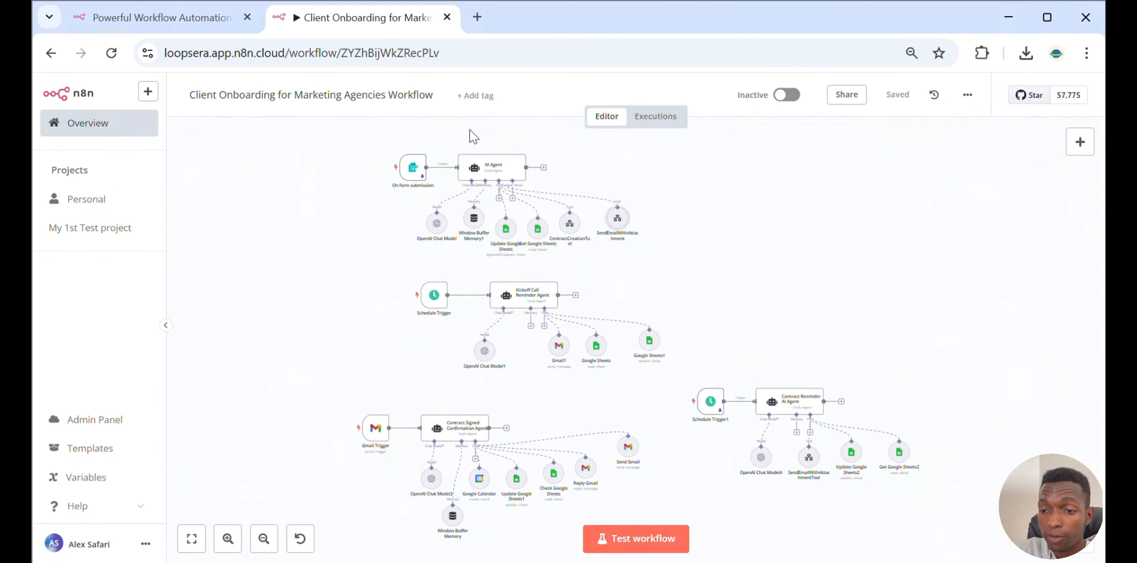
# Open the Send Email With Attachment workflow and inspect the pinned query data of its Execute Workflow Trigger
pyautogui.click(128, 132)
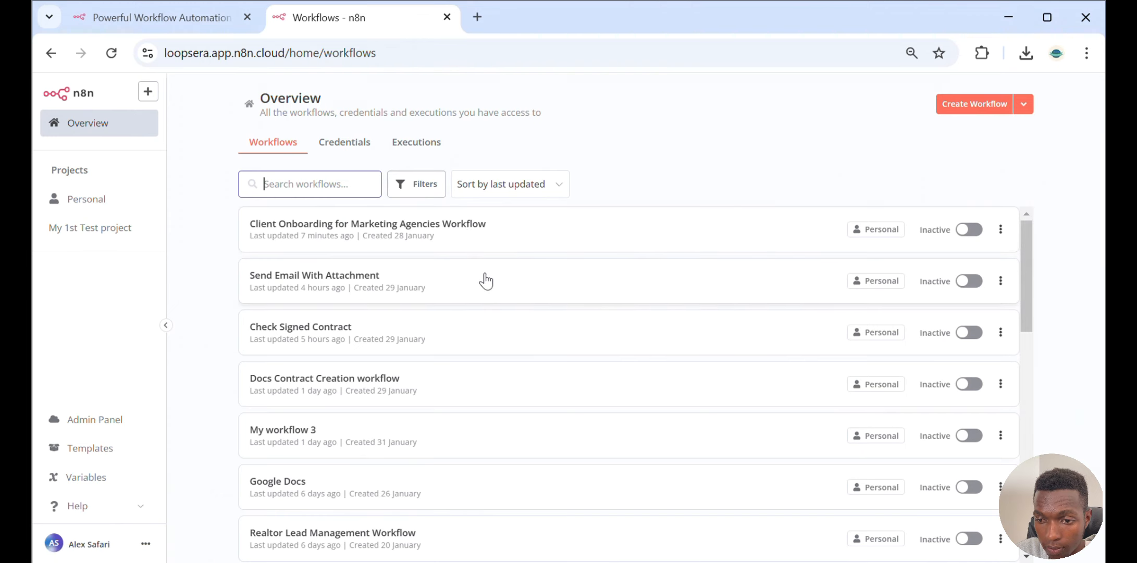
pyautogui.click(485, 274)
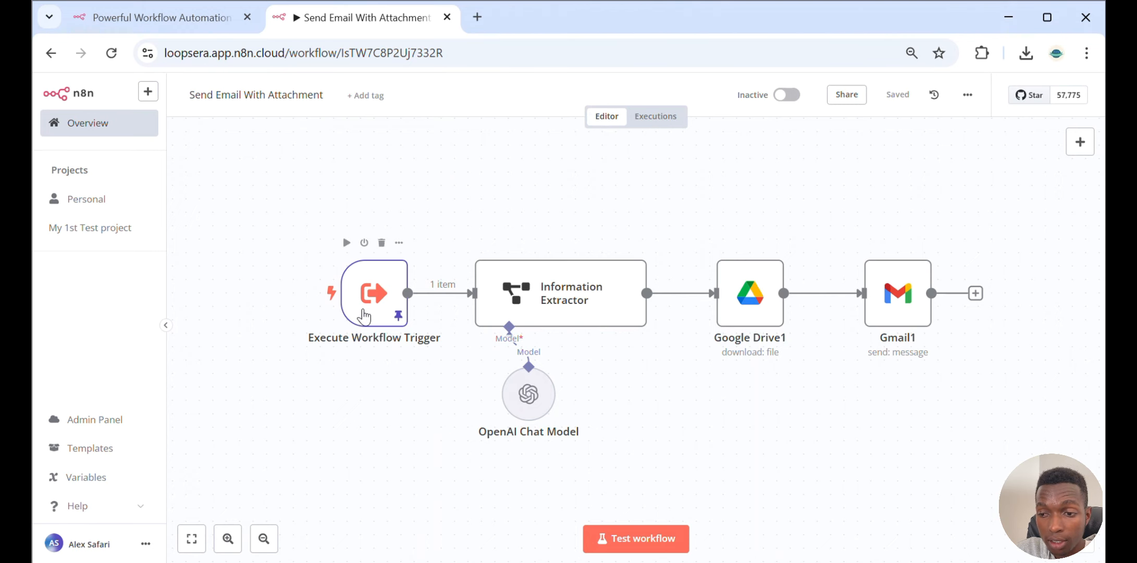
pyautogui.doubleClick(363, 315)
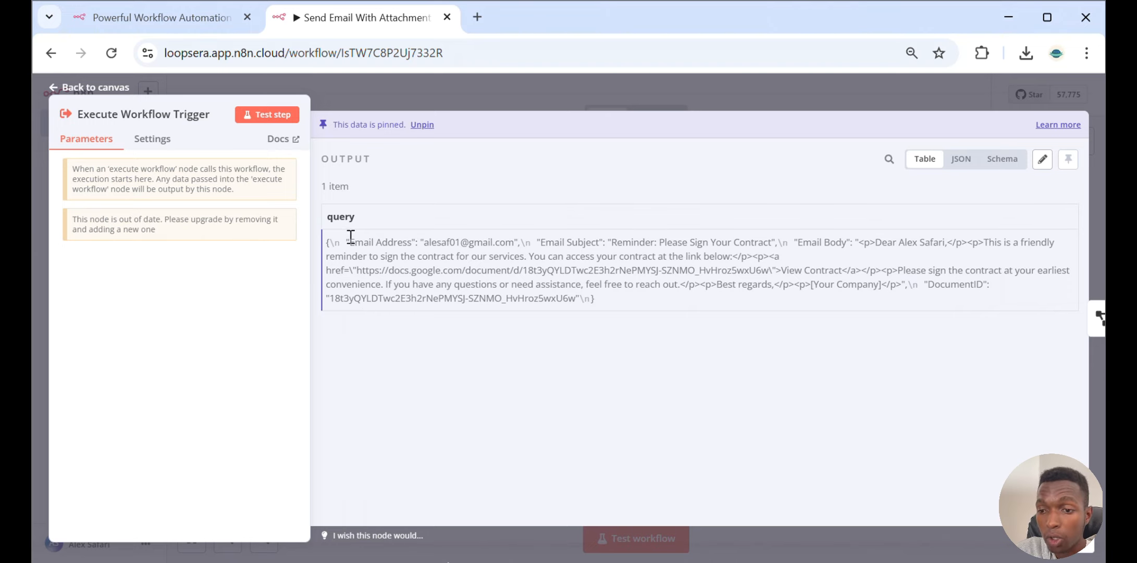
pyautogui.moveTo(353, 241); pyautogui.dragTo(412, 241)
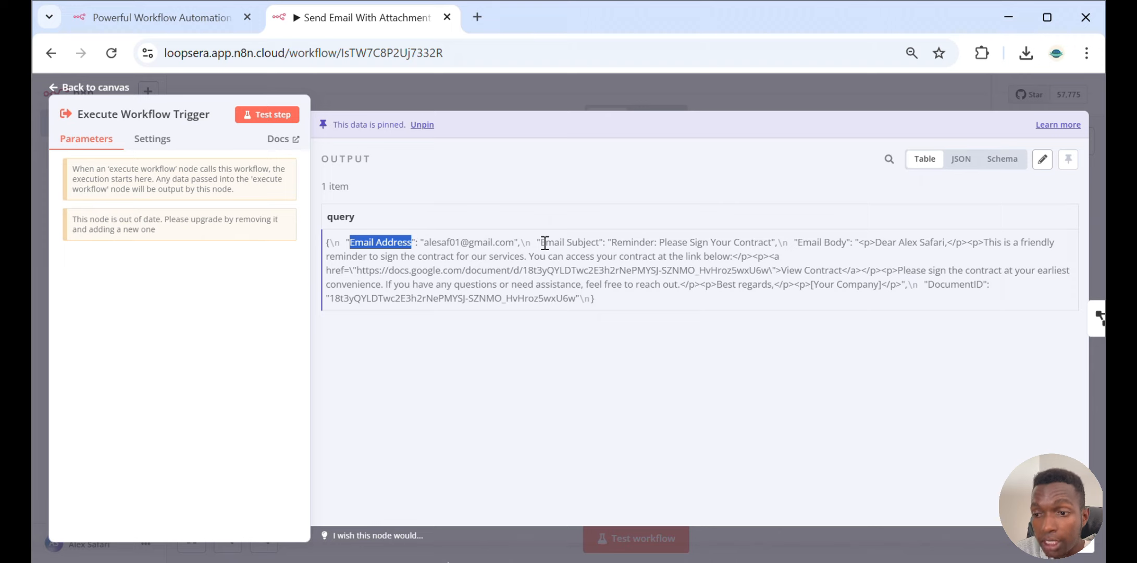
pyautogui.moveTo(545, 242); pyautogui.dragTo(655, 243)
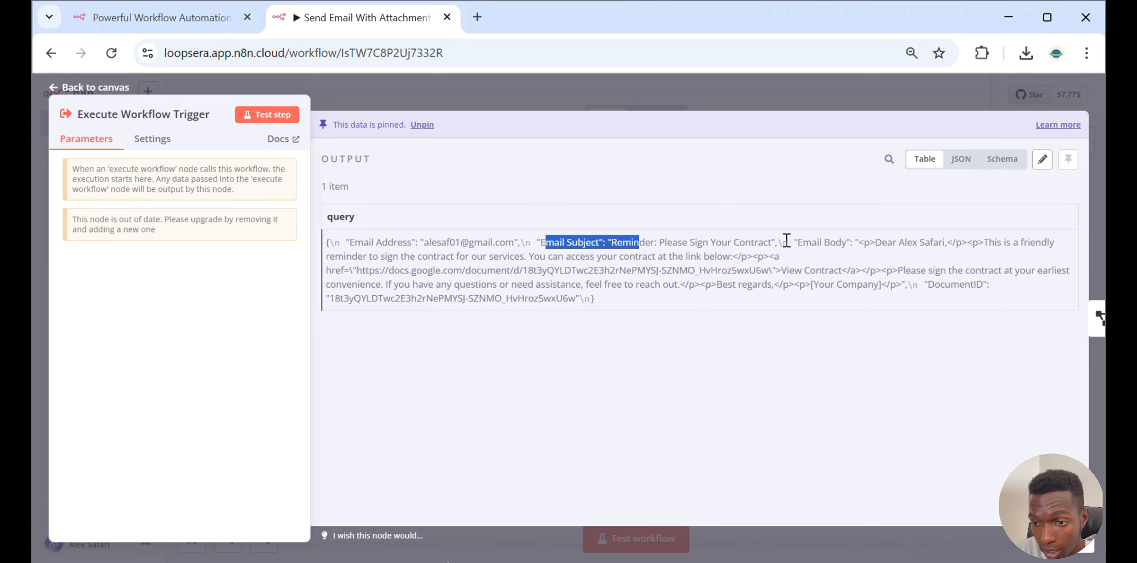
pyautogui.click(928, 283)
pyautogui.moveTo(927, 284); pyautogui.dragTo(983, 277)
pyautogui.click(799, 89)
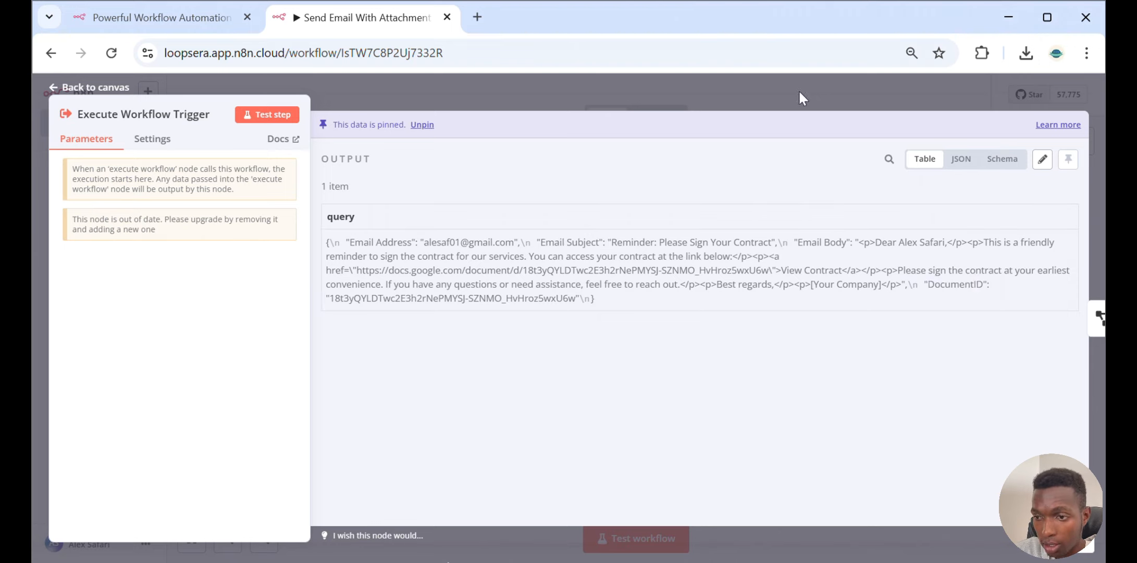
# Open the Information Extractor node and review its Text expression and attribute definitions
pyautogui.click(553, 300)
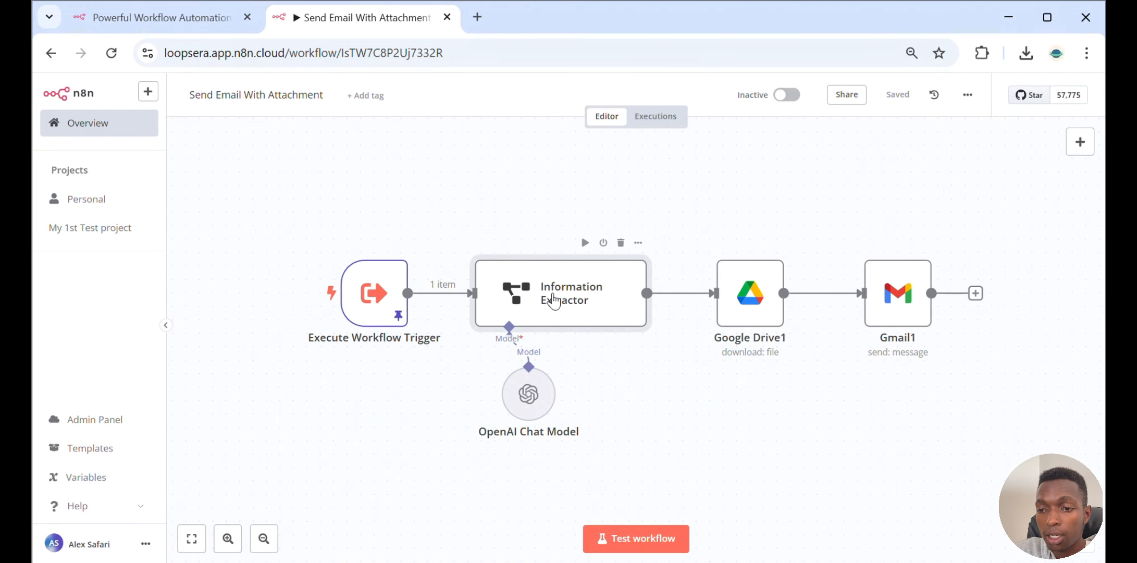
pyautogui.doubleClick(552, 299)
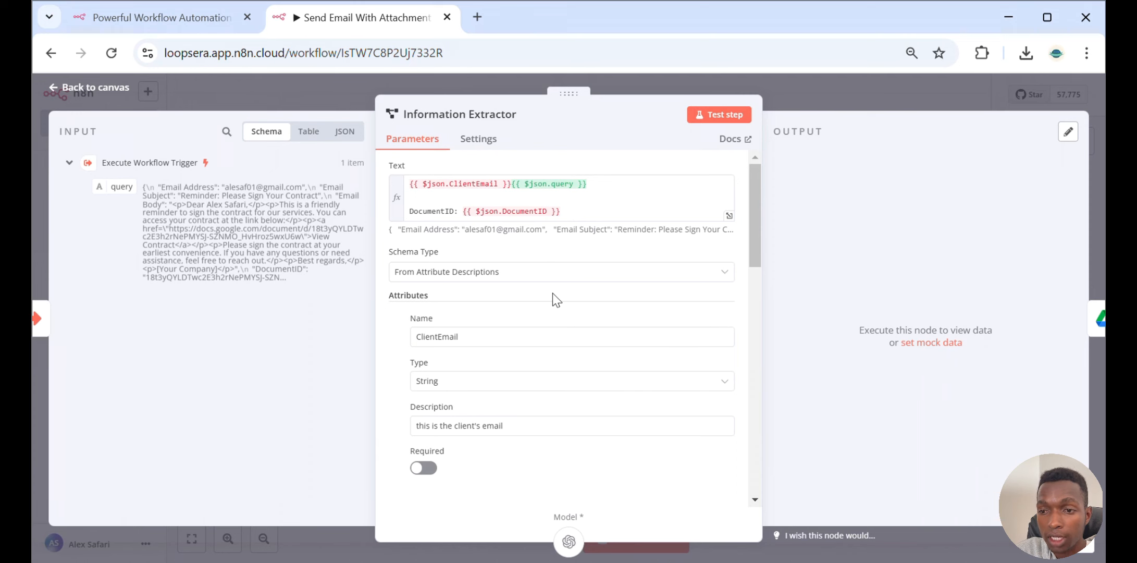
pyautogui.click(847, 93)
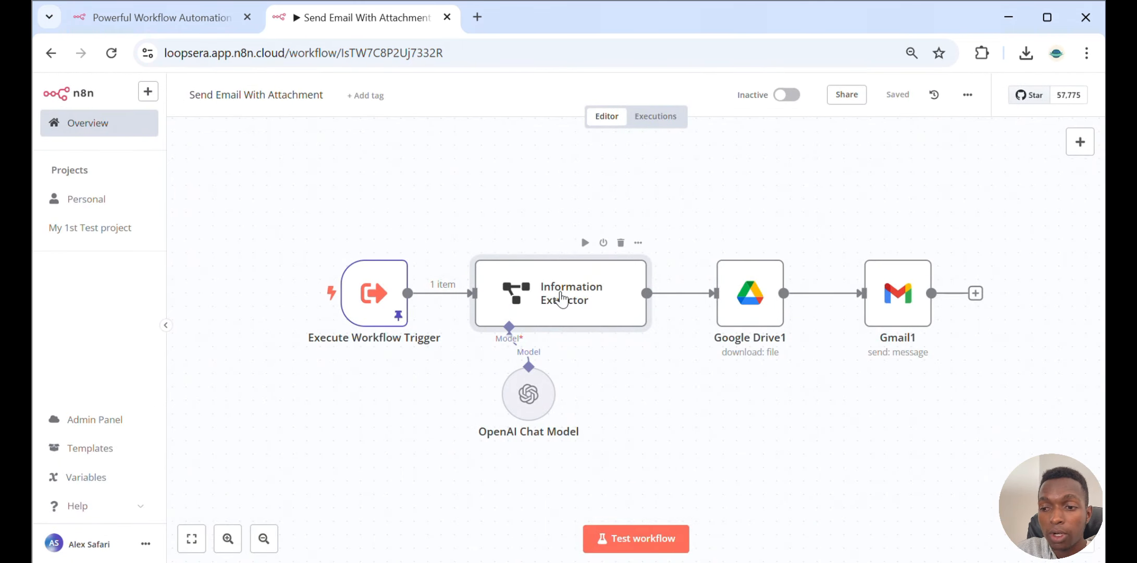
pyautogui.doubleClick(560, 295)
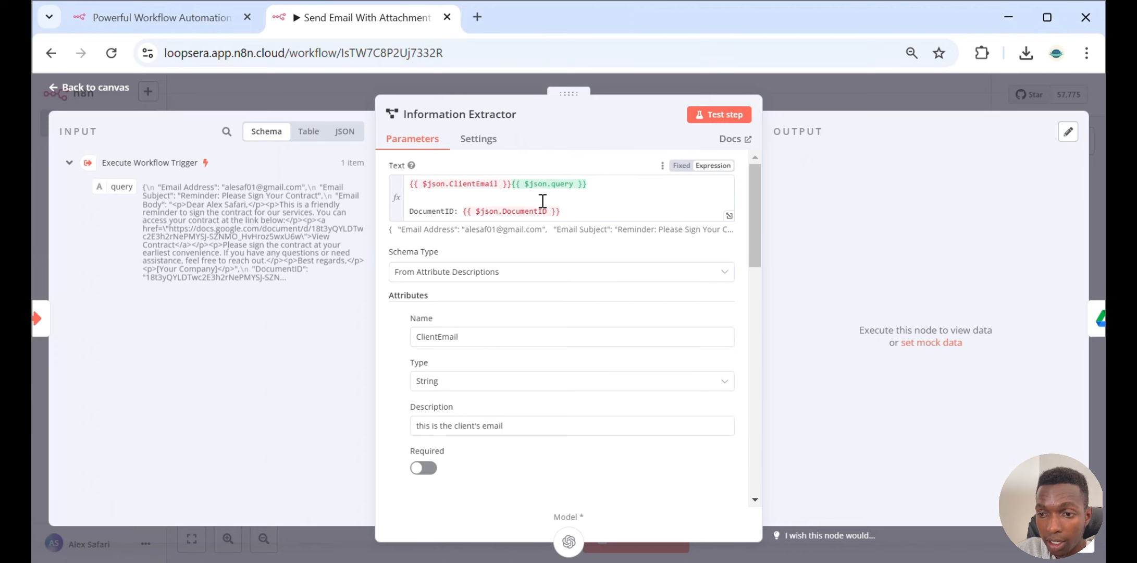
pyautogui.scroll(-2, 528, 206)
pyautogui.scroll(2, 528, 206)
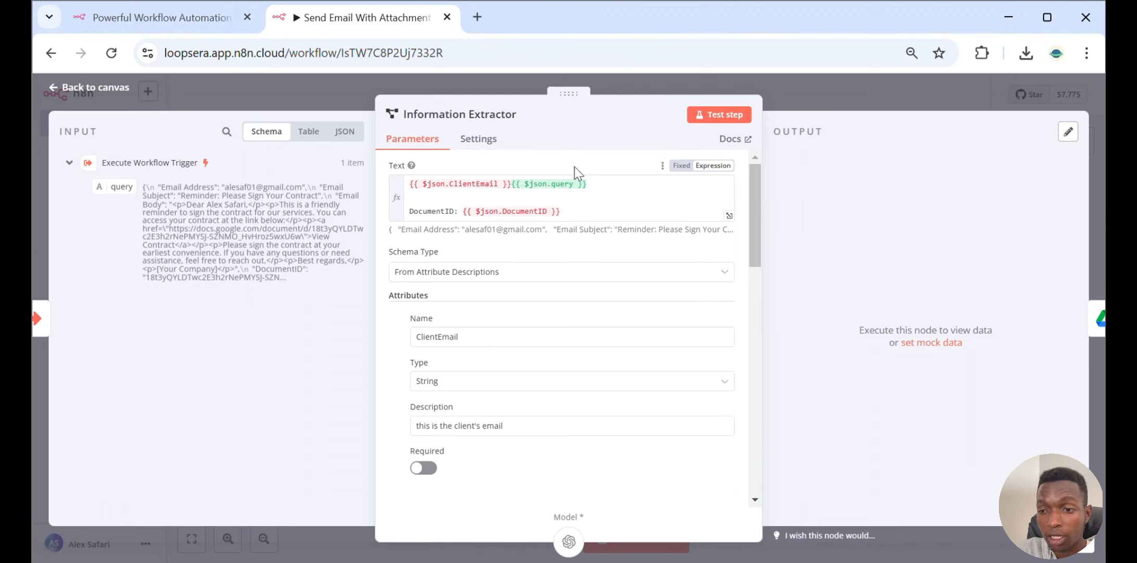
pyautogui.scroll(-2, 629, 258)
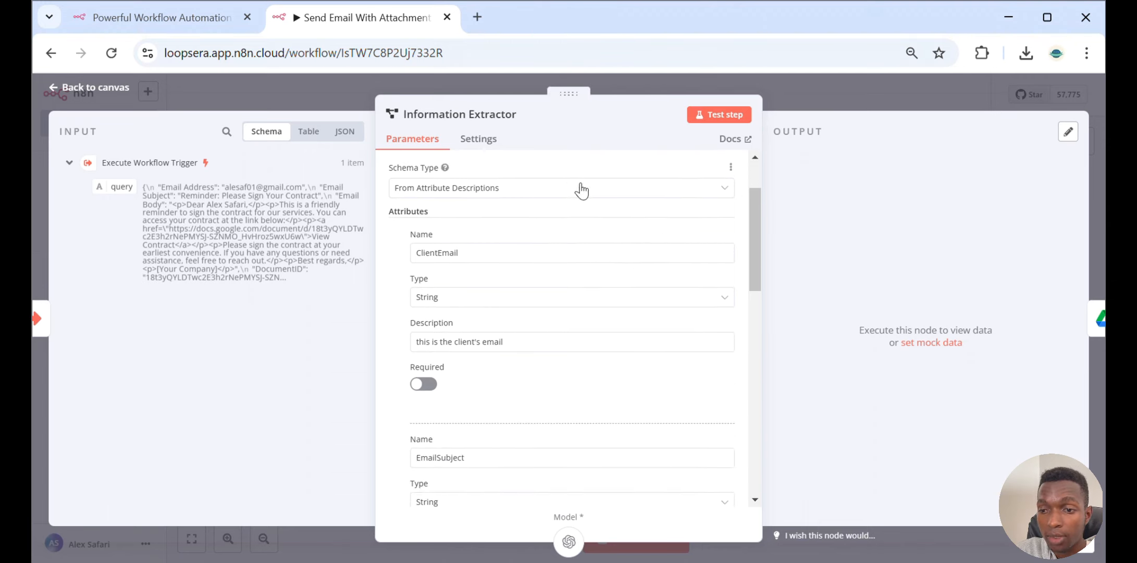
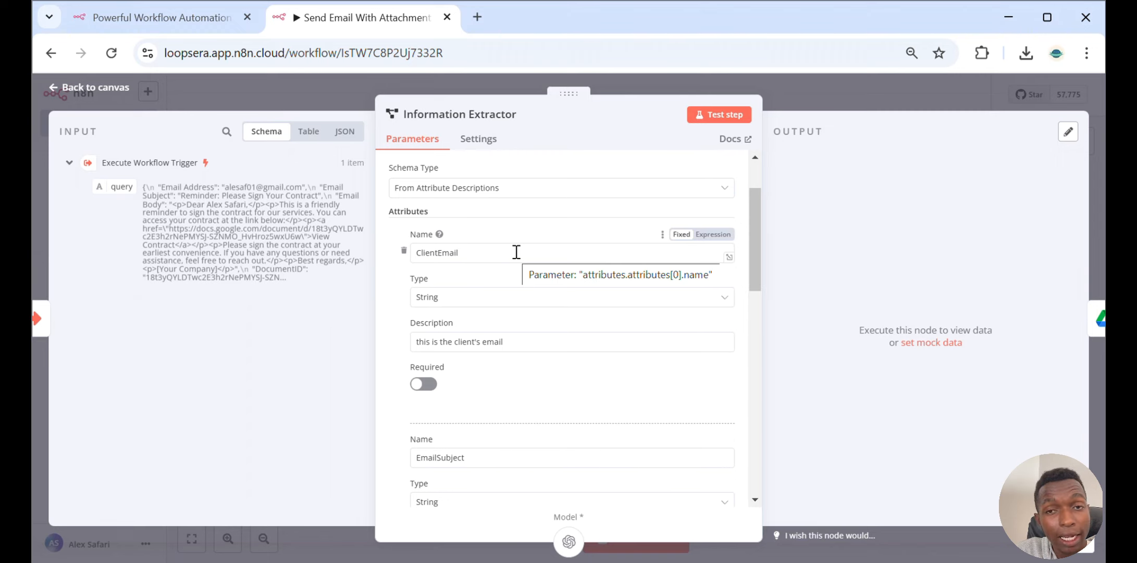
# Review the Information Extractor's ClientEmail, EmailSubject, EmailBody and DocumentID attribute types and descriptions, then return to the canvas
pyautogui.click(507, 307)
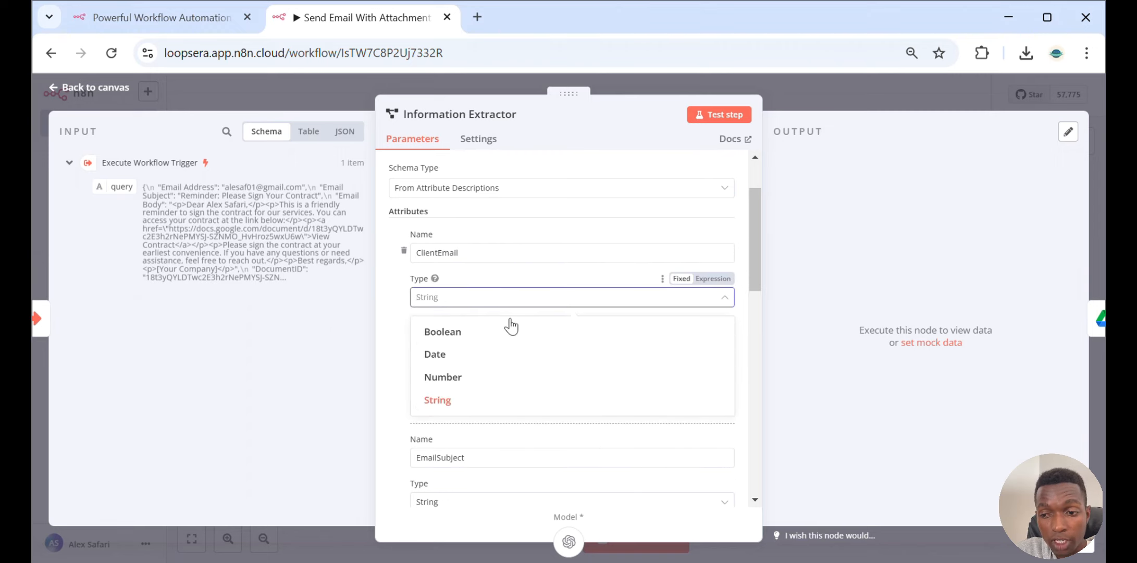
pyautogui.click(555, 271)
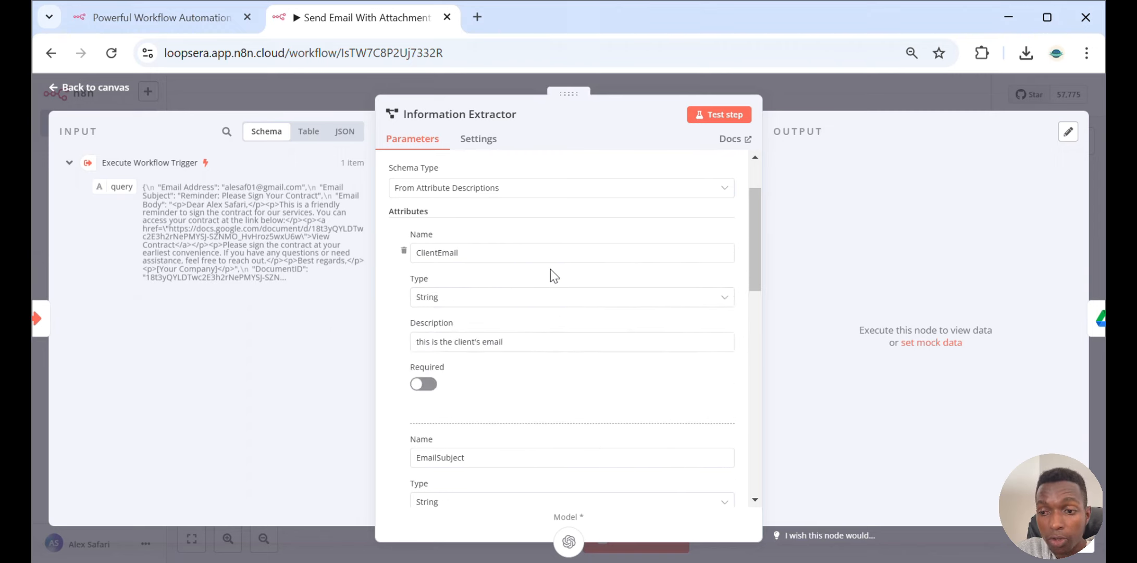
pyautogui.click(499, 299)
pyautogui.click(521, 272)
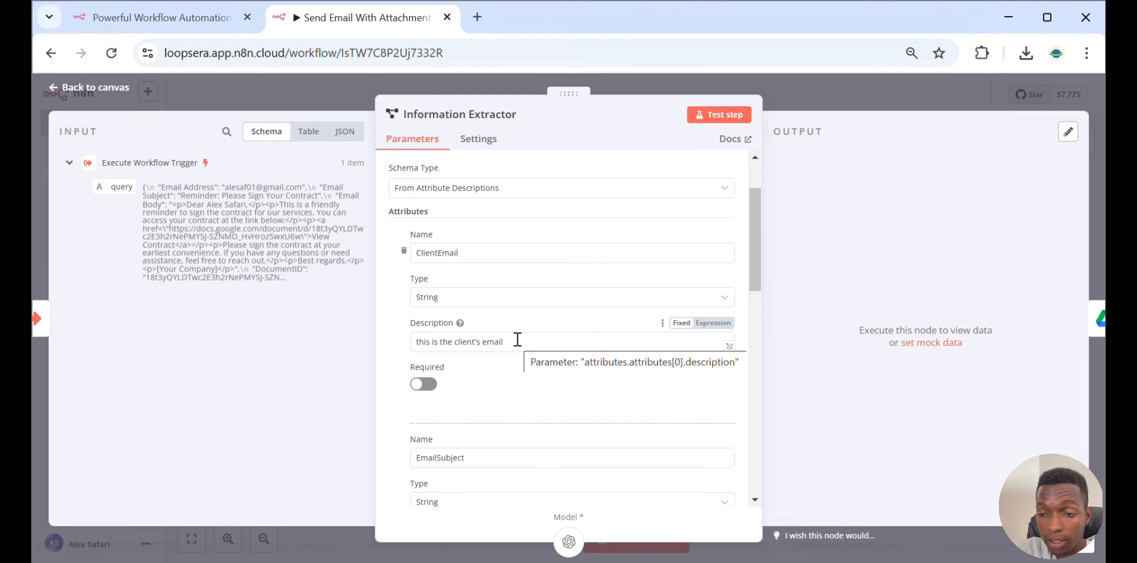
pyautogui.scroll(-3, 517, 340)
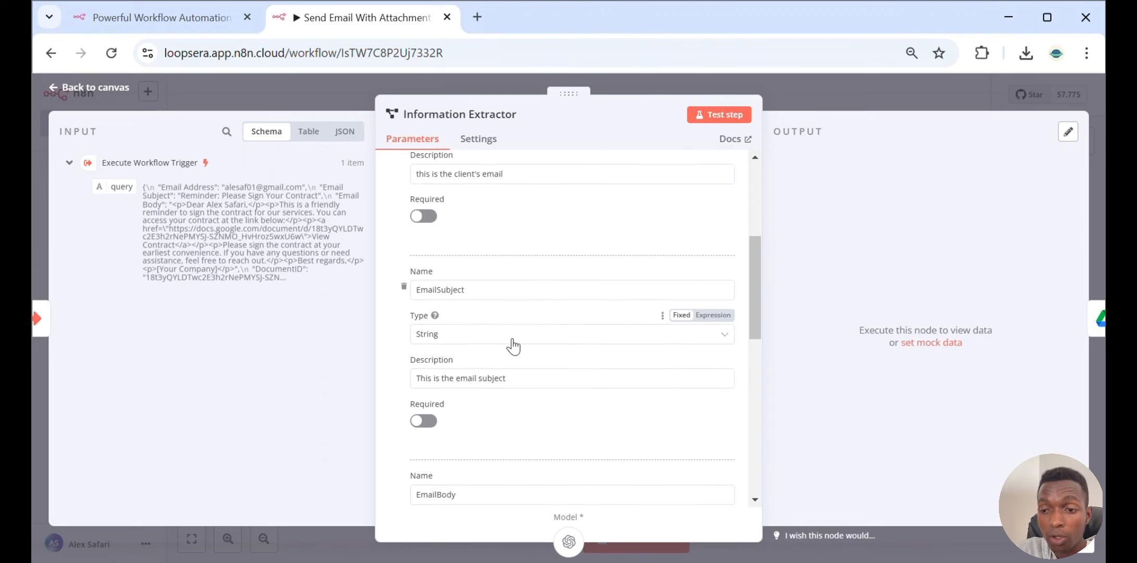
pyautogui.scroll(-5, 556, 290)
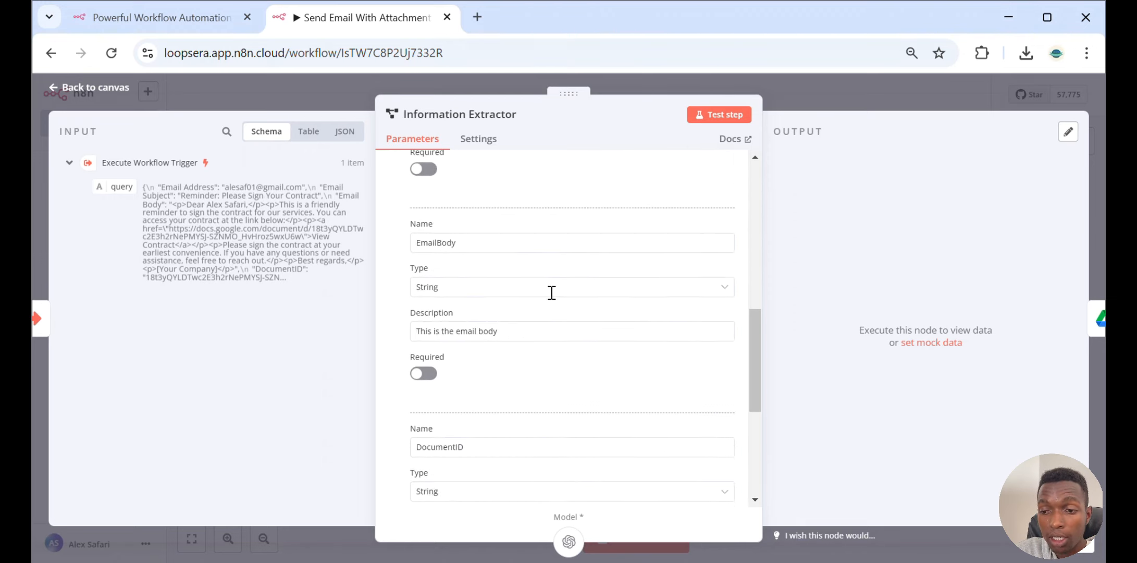
pyautogui.scroll(-3, 590, 231)
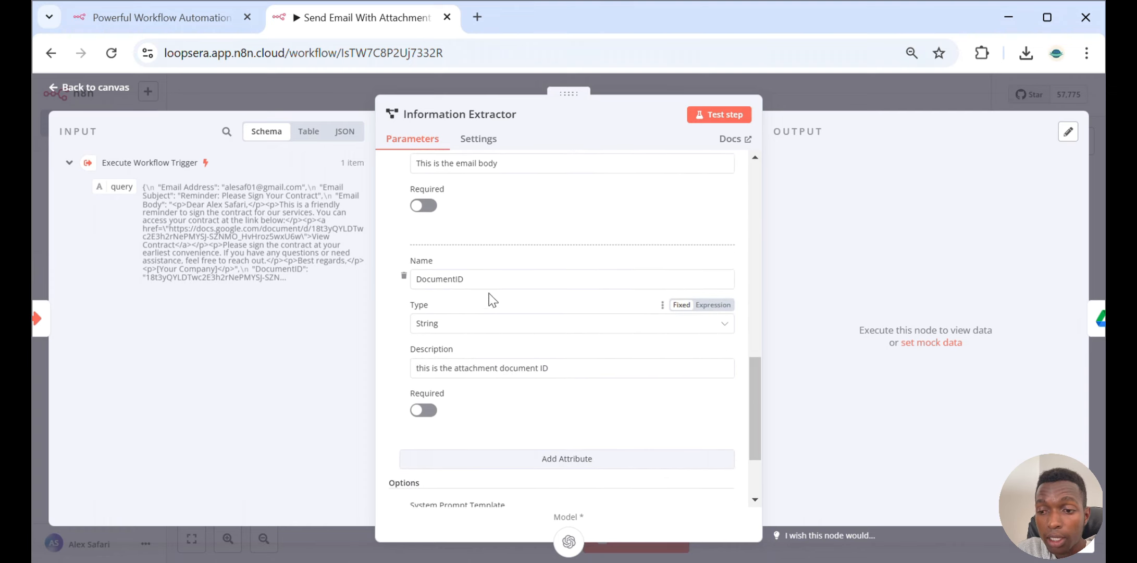
pyautogui.click(797, 93)
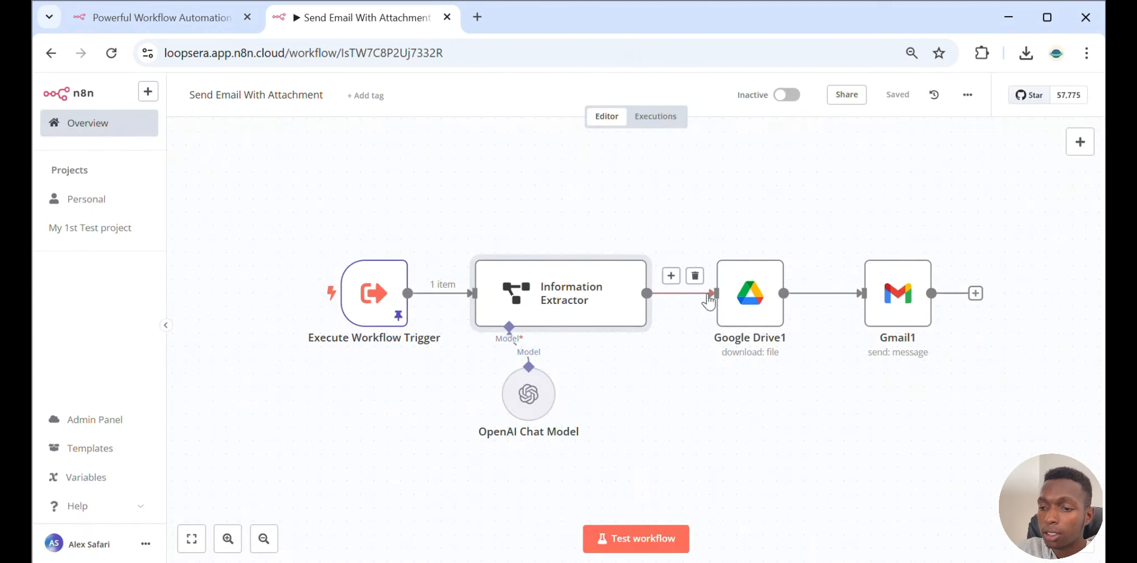
# Open the OpenAI Chat Model sub-node and check its OpenAi account credential and gpt-4o-mini model
pyautogui.doubleClick(530, 399)
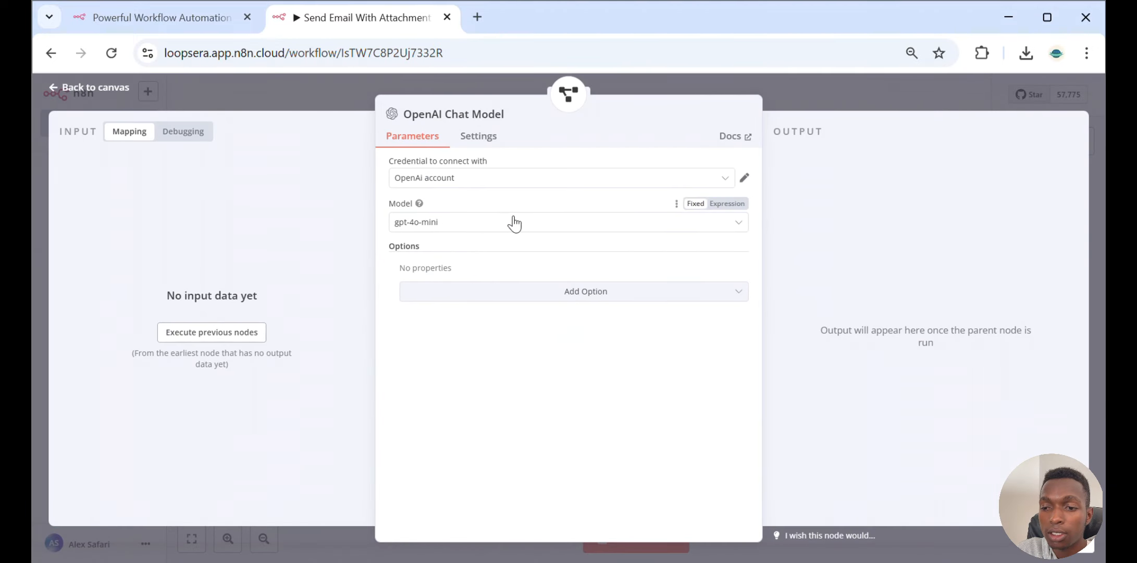
pyautogui.click(856, 92)
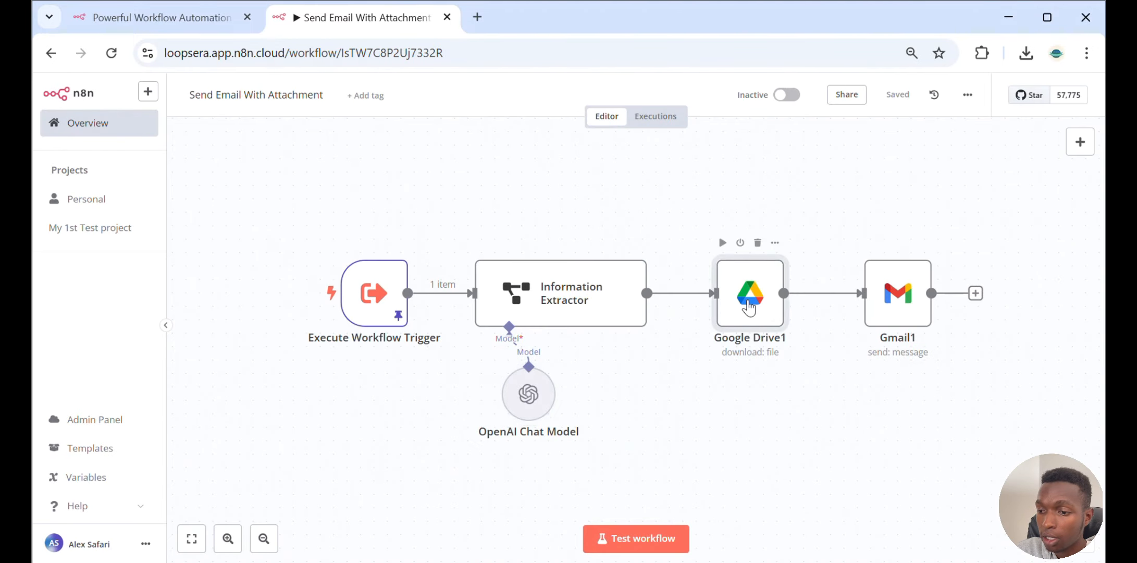
# Reopen the Information Extractor and review its Text expression combining ClientEmail, query and DocumentID fields
pyautogui.doubleClick(749, 306)
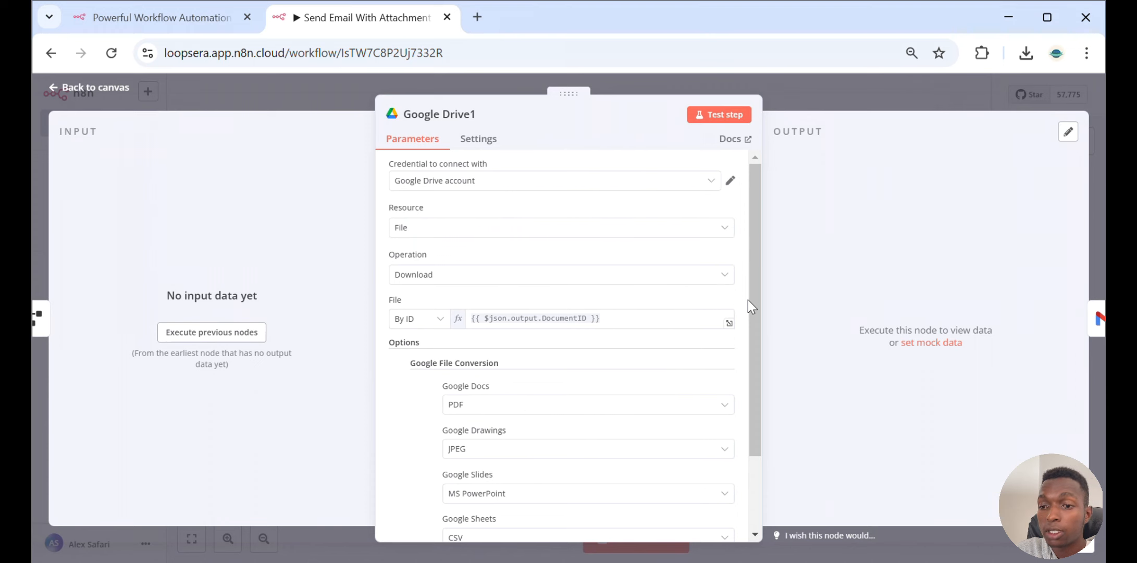
pyautogui.press('Escape')
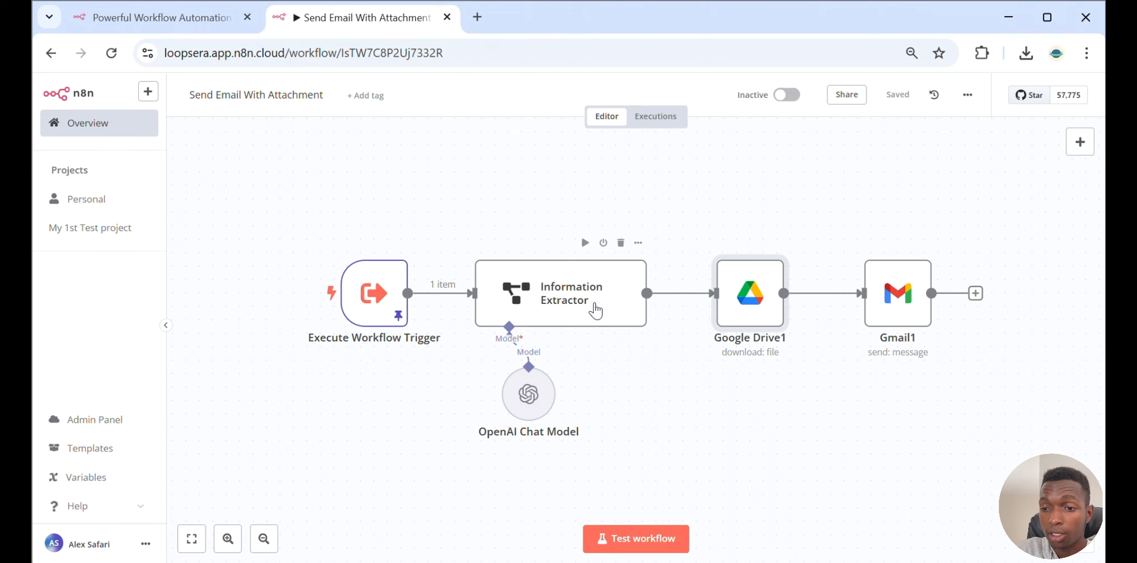
pyautogui.click(595, 310)
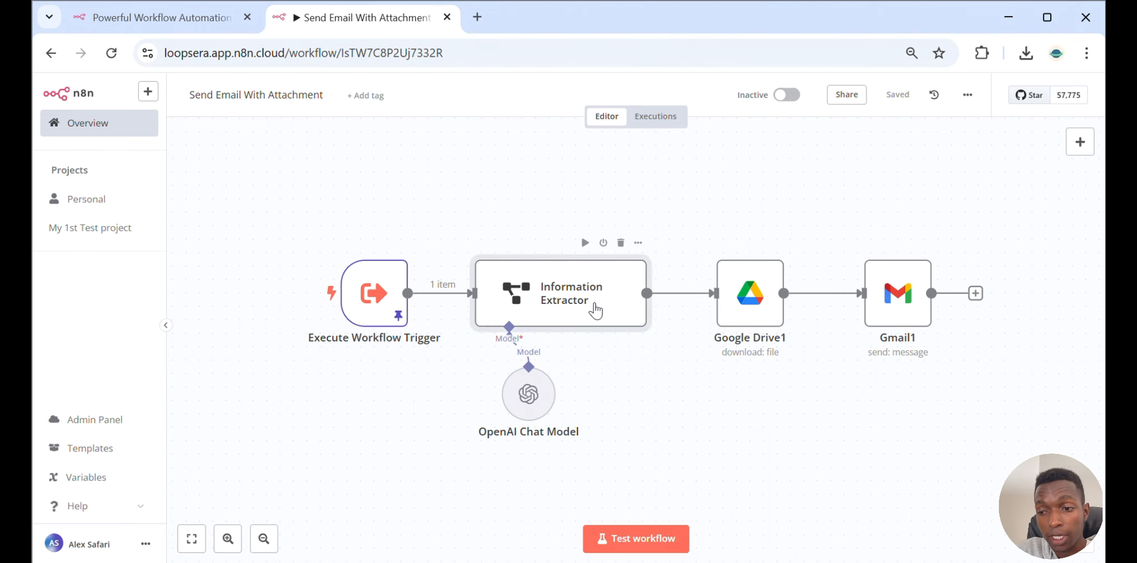
pyautogui.doubleClick(595, 310)
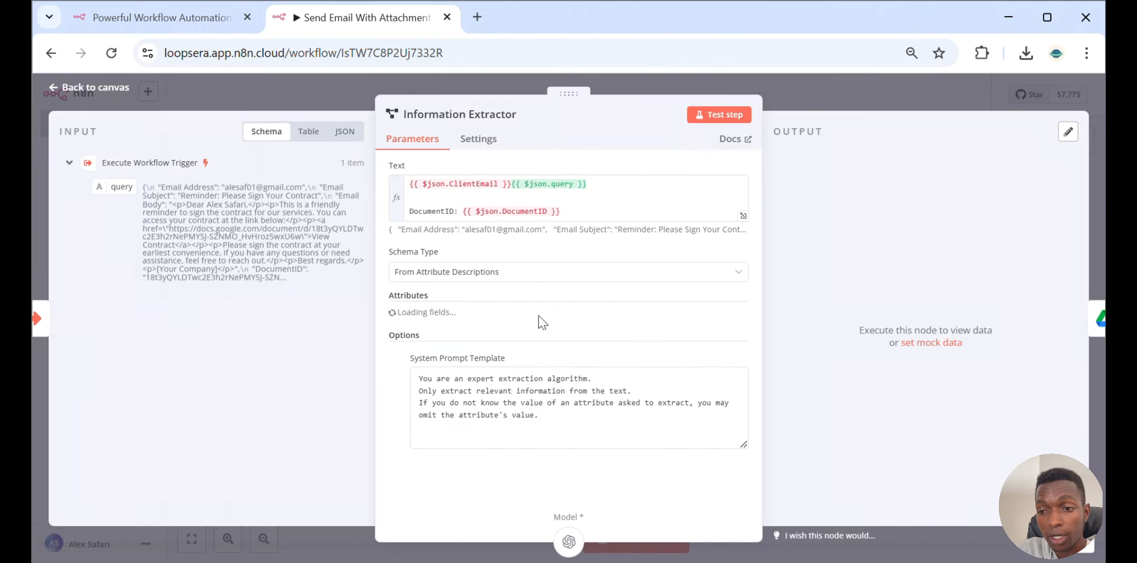
pyautogui.click(457, 212)
pyautogui.click(919, 79)
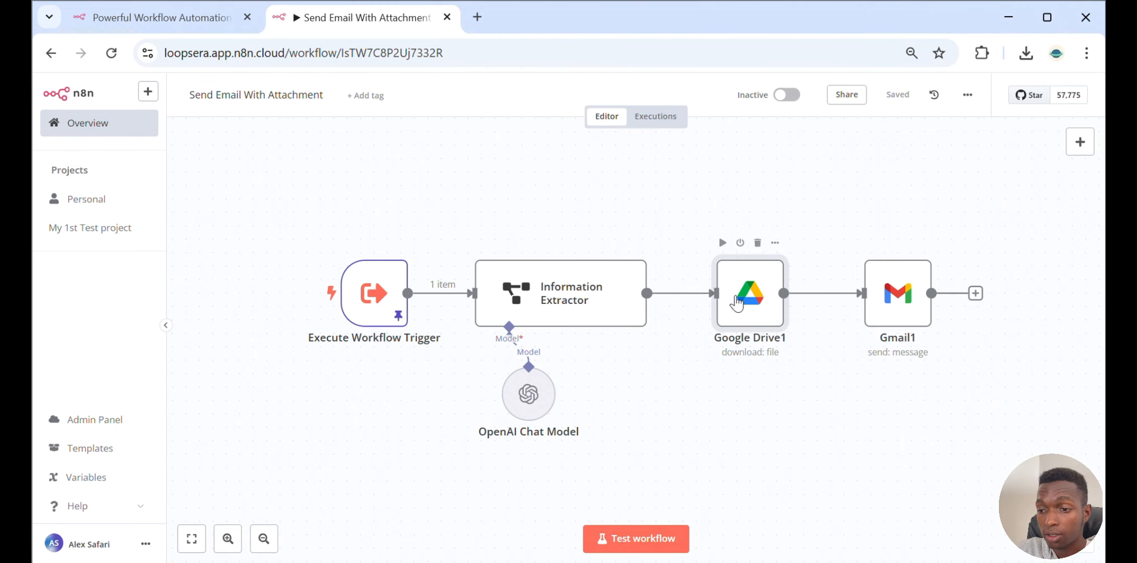
# Open the Google Drive1 node and review its credential, File Download operation, DocumentID expression and Google file conversion options
pyautogui.doubleClick(737, 302)
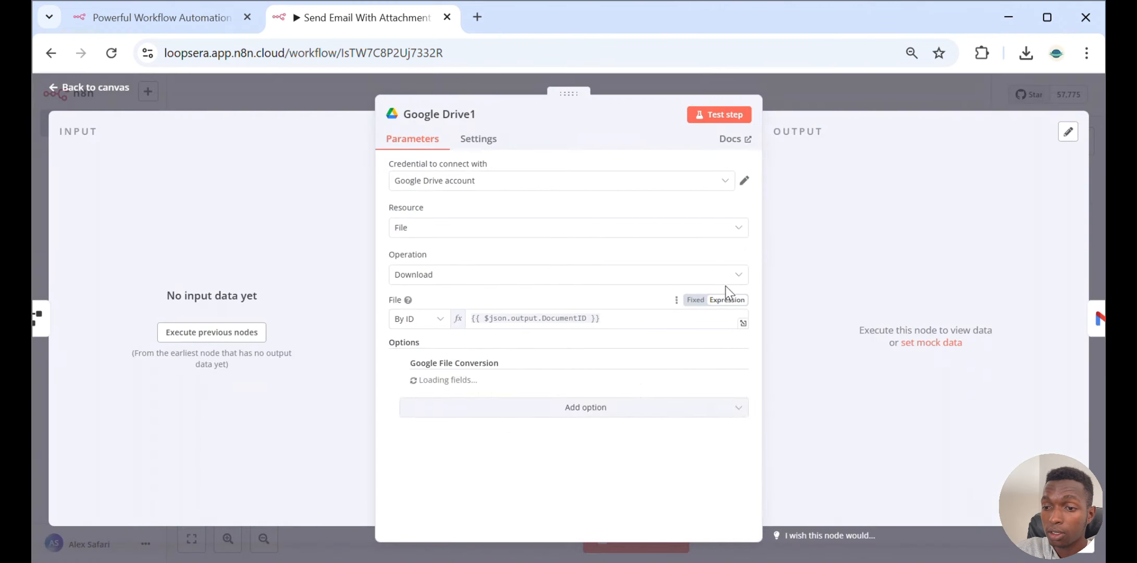
pyautogui.click(609, 193)
pyautogui.click(610, 194)
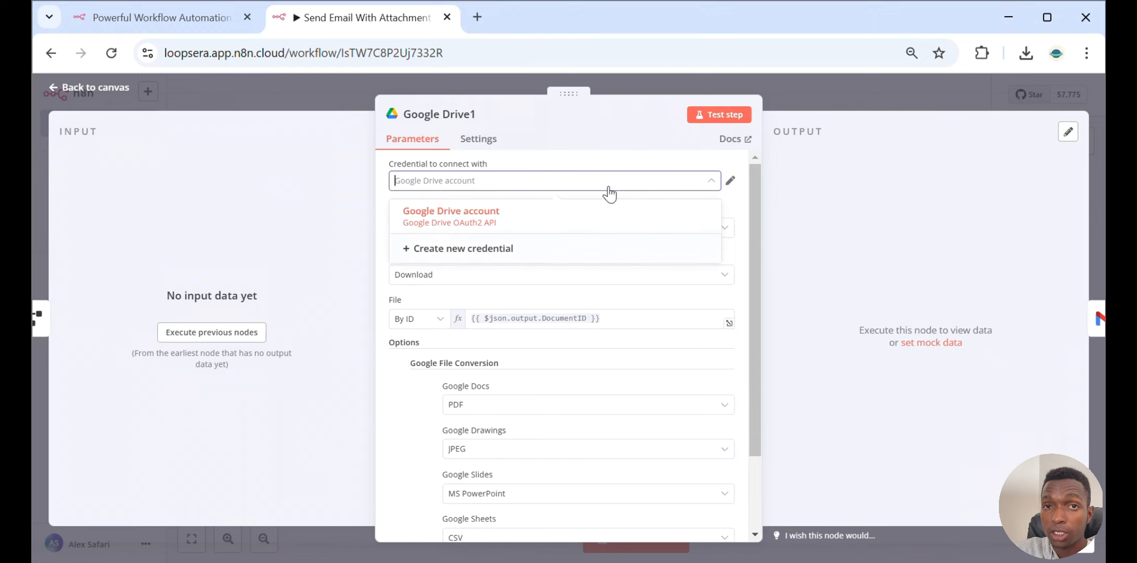
pyautogui.click(598, 180)
pyautogui.click(588, 234)
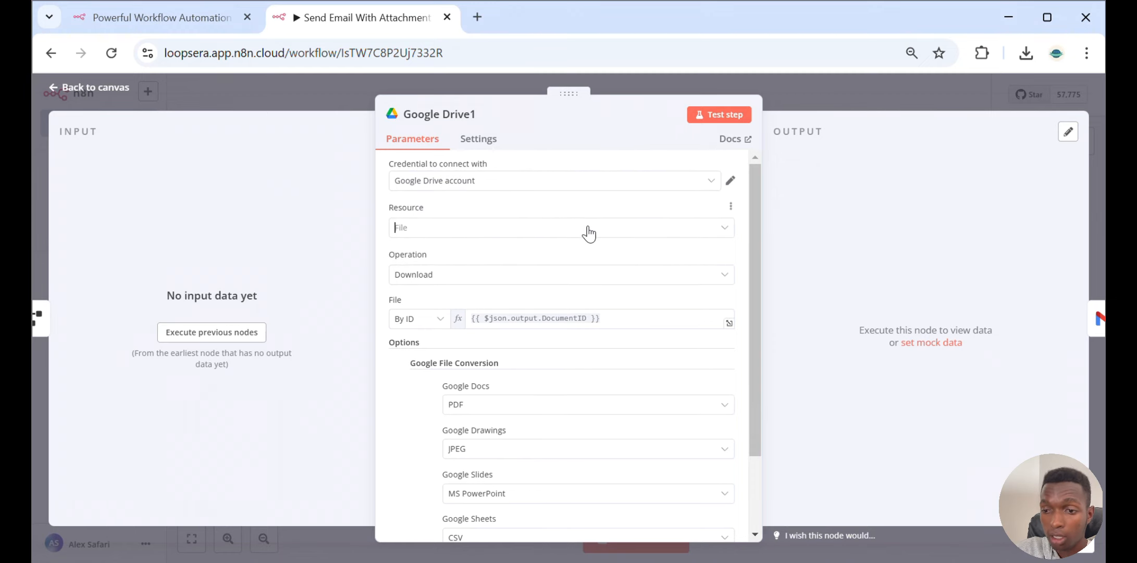
pyautogui.click(589, 233)
pyautogui.click(574, 206)
pyautogui.click(557, 281)
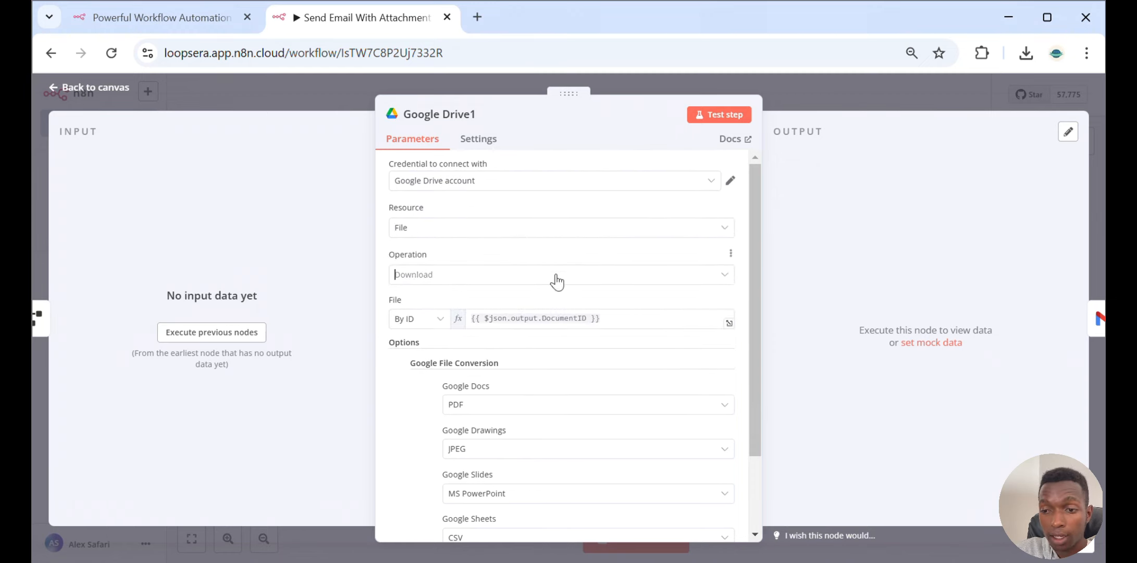
pyautogui.click(564, 254)
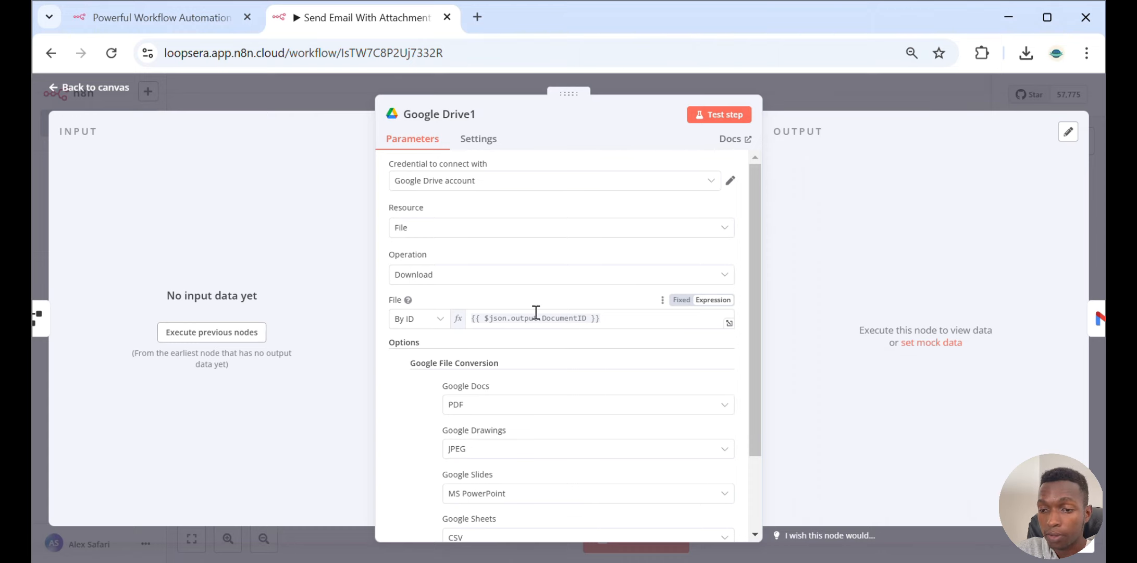
pyautogui.scroll(-2, 536, 312)
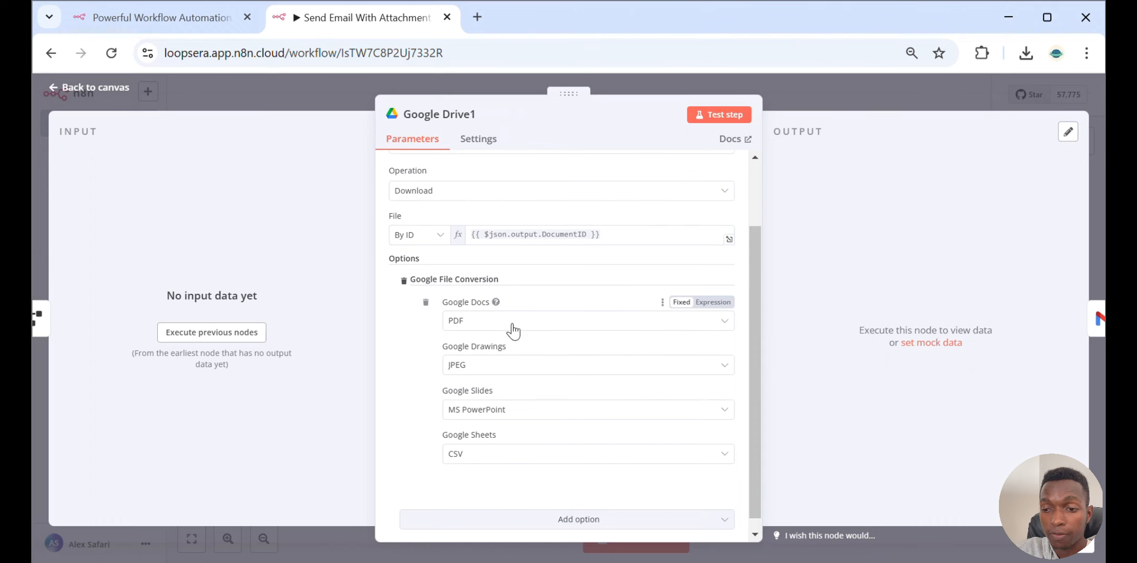
pyautogui.click(513, 329)
pyautogui.click(555, 301)
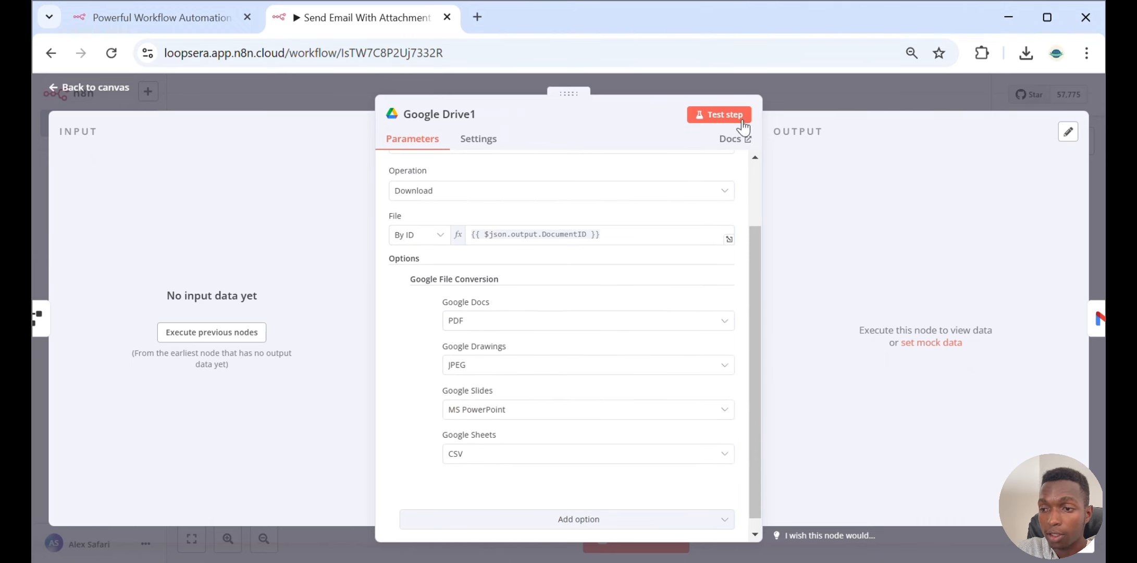
pyautogui.click(799, 102)
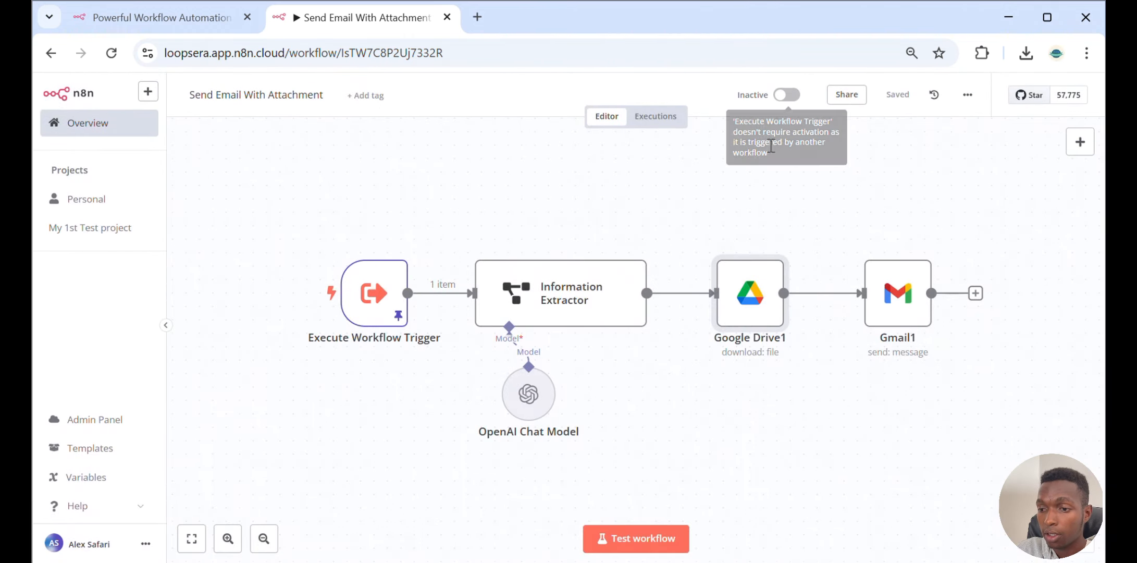
# Open the Gmail1 node and review its To, Subject and Message expressions, HTML email type and data attachment field
pyautogui.click(888, 308)
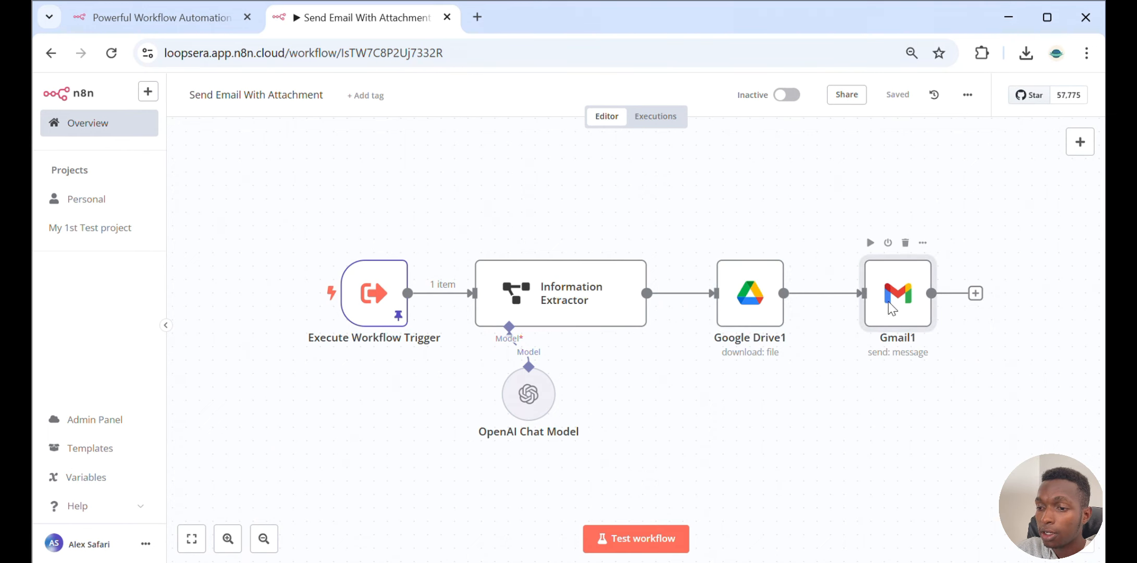
pyautogui.doubleClick(888, 308)
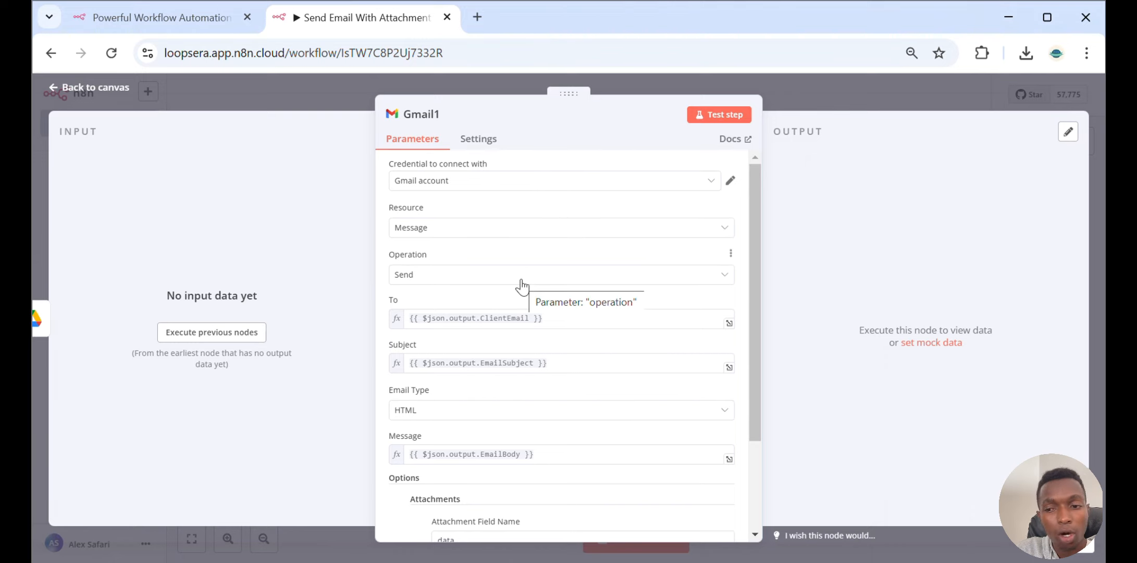
pyautogui.scroll(-2, 522, 285)
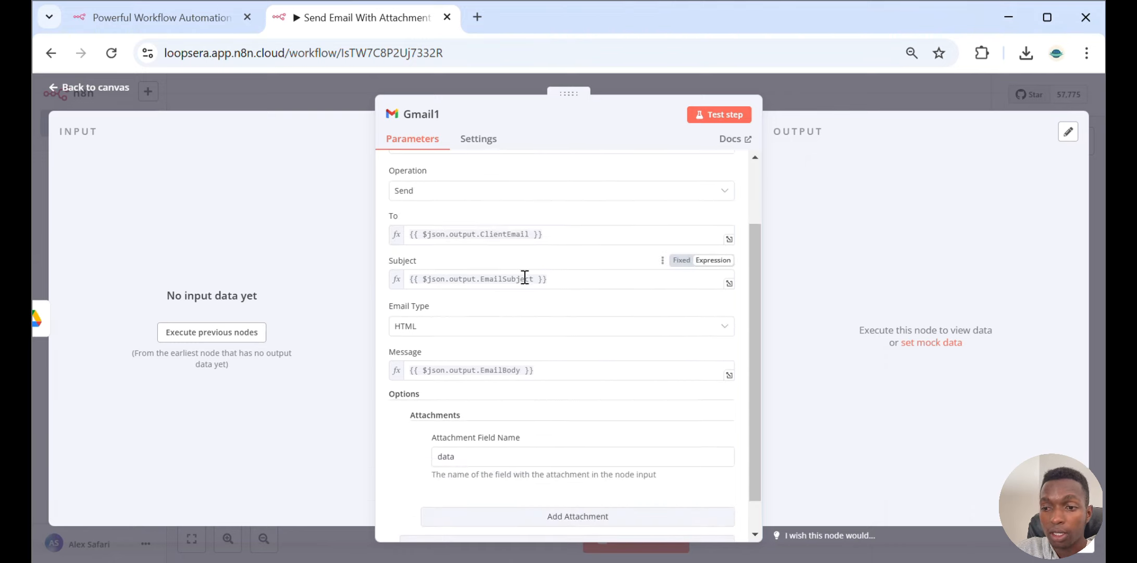
pyautogui.click(553, 239)
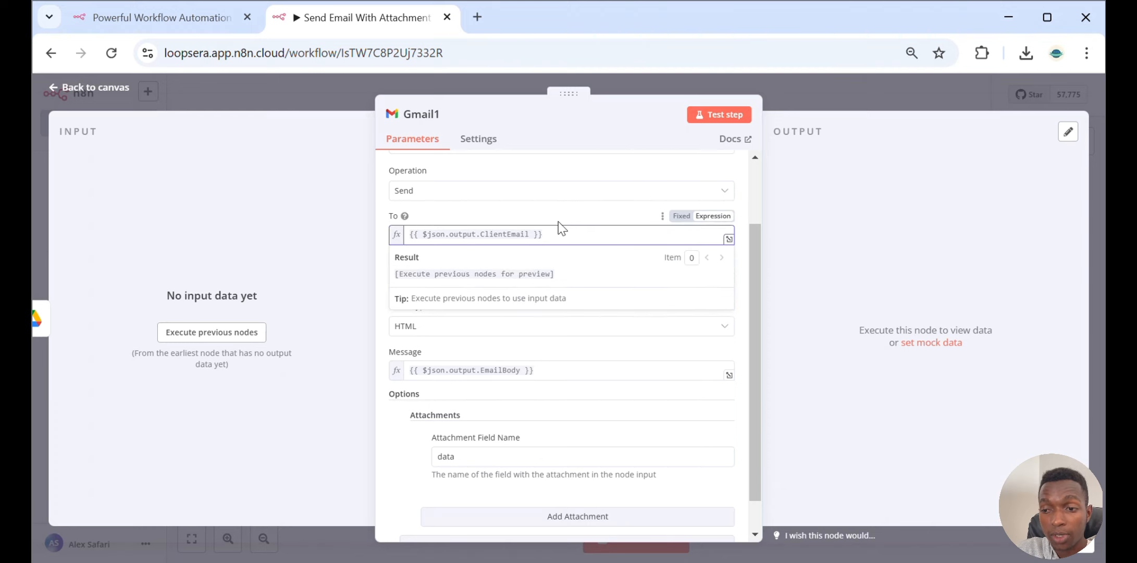
pyautogui.click(561, 272)
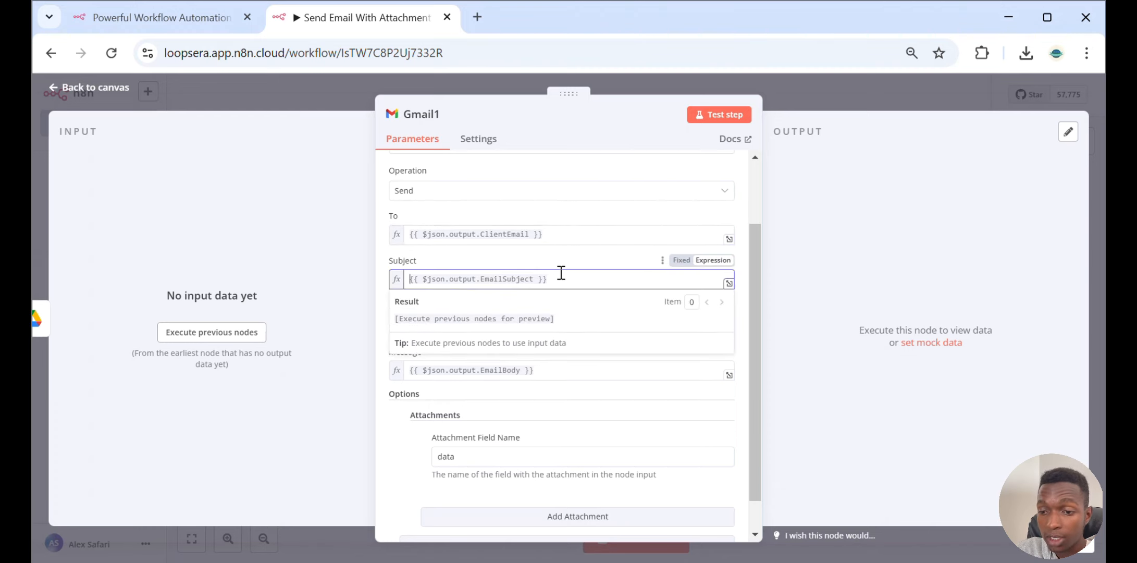
pyautogui.click(582, 253)
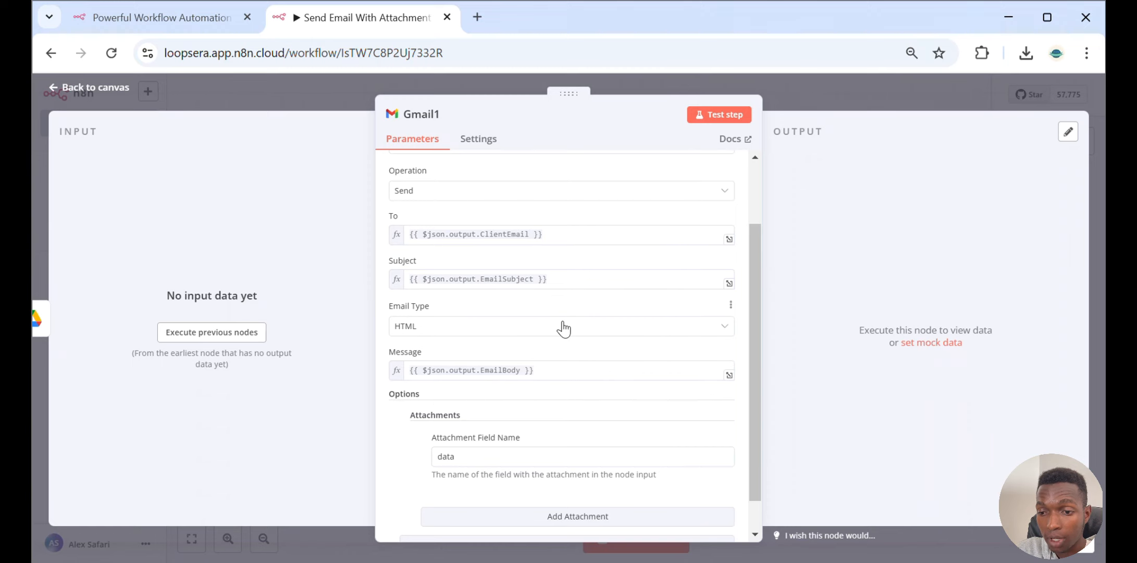
pyautogui.click(557, 372)
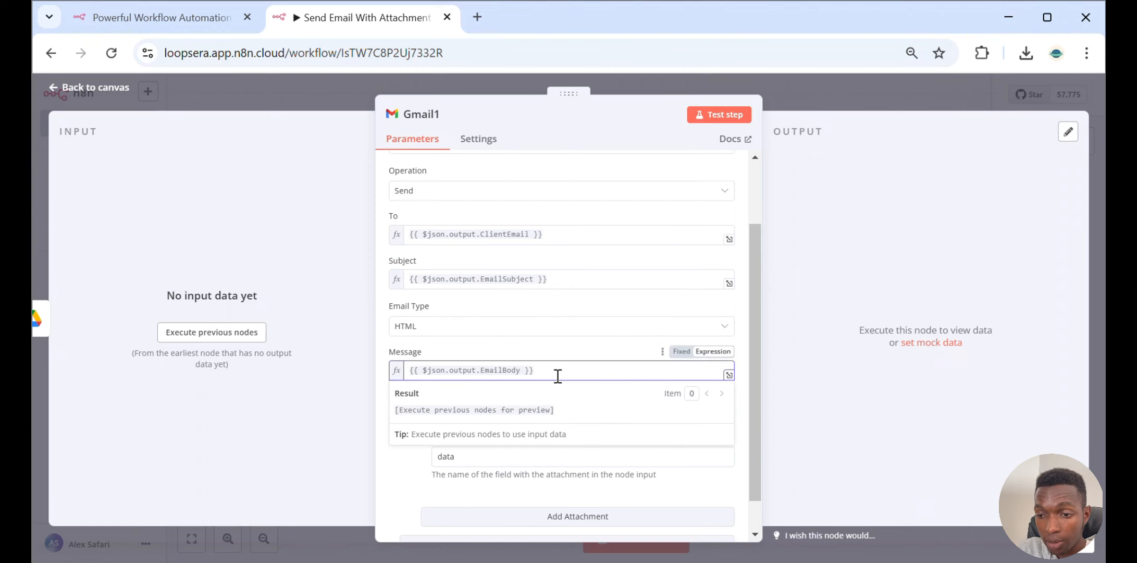
pyautogui.click(505, 328)
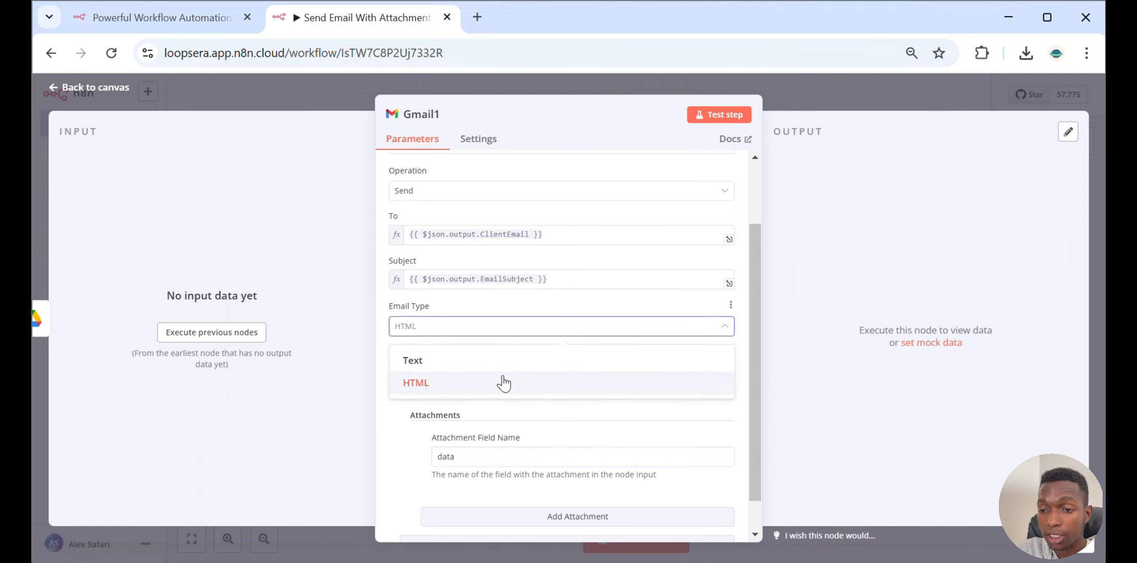
pyautogui.click(556, 298)
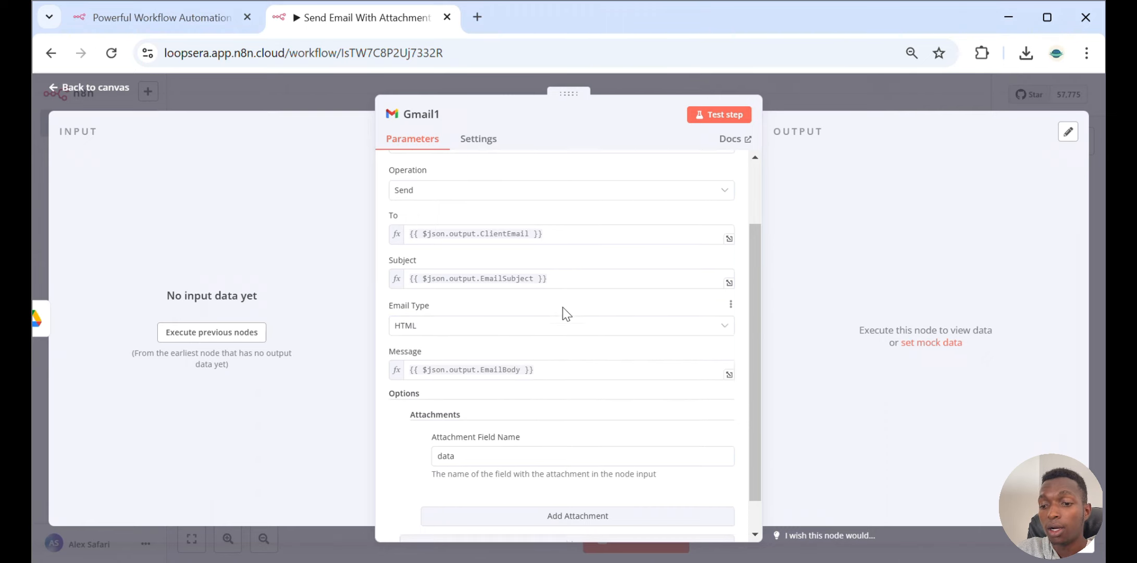
pyautogui.scroll(-1, 565, 312)
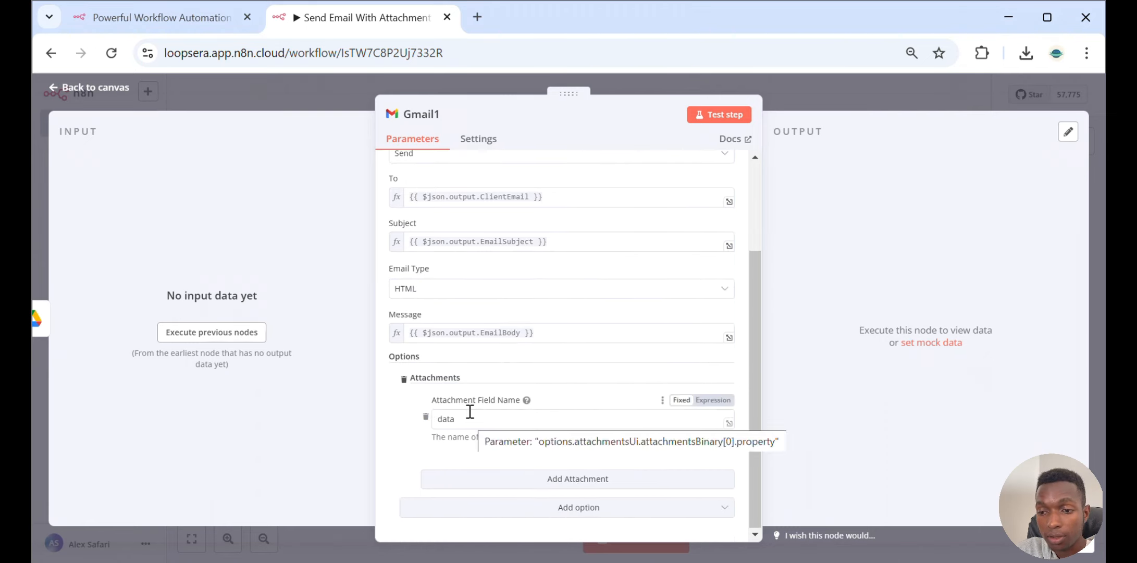
# Execute the previous nodes from Gmail1, then open the Information Extractor to view its extracted output
pyautogui.click(232, 336)
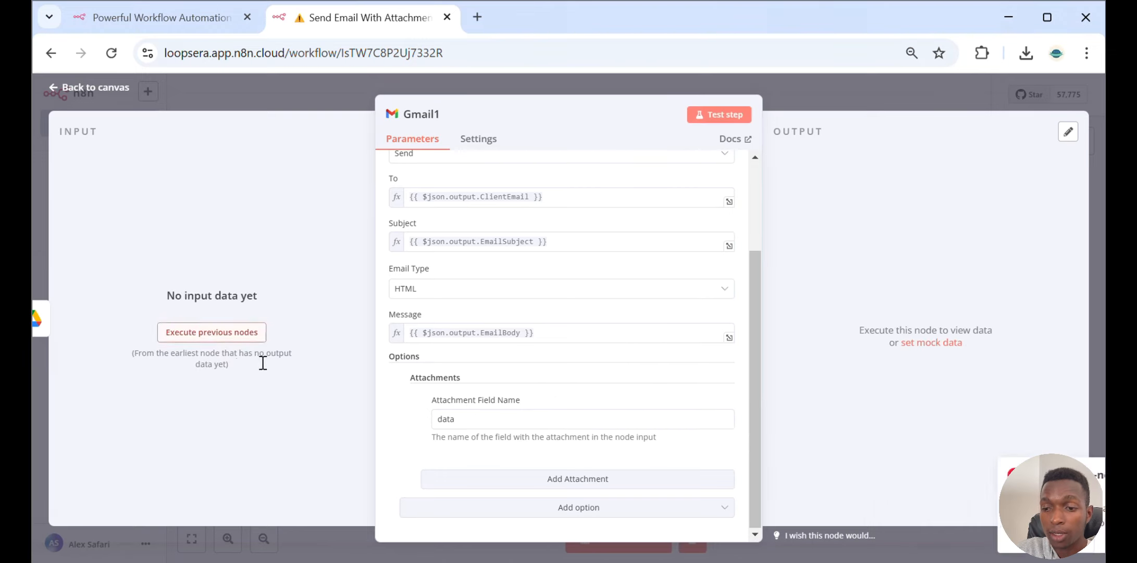
pyautogui.click(814, 92)
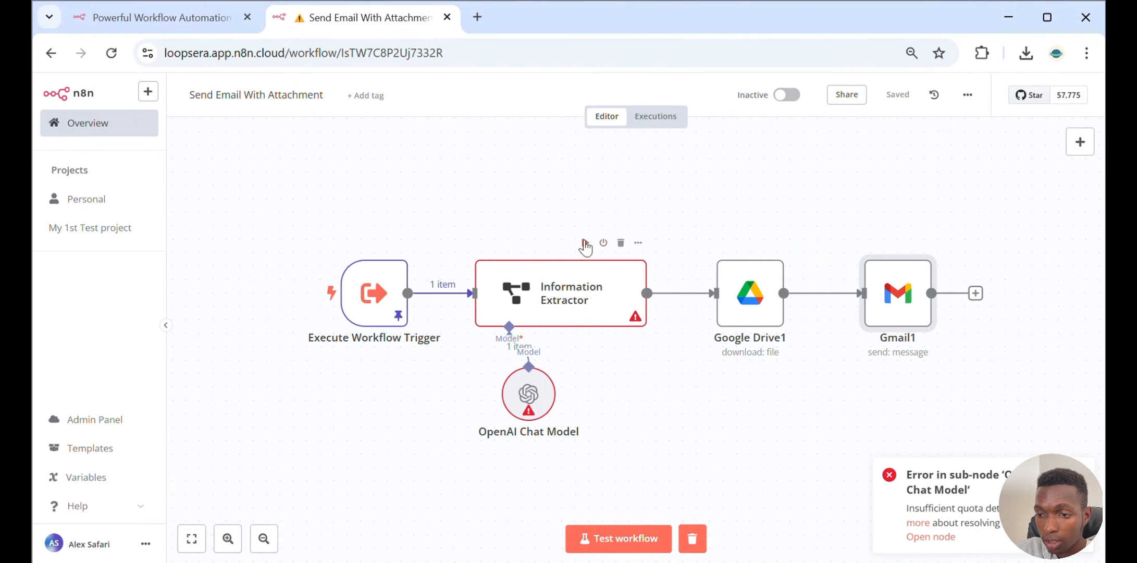
pyautogui.click(584, 243)
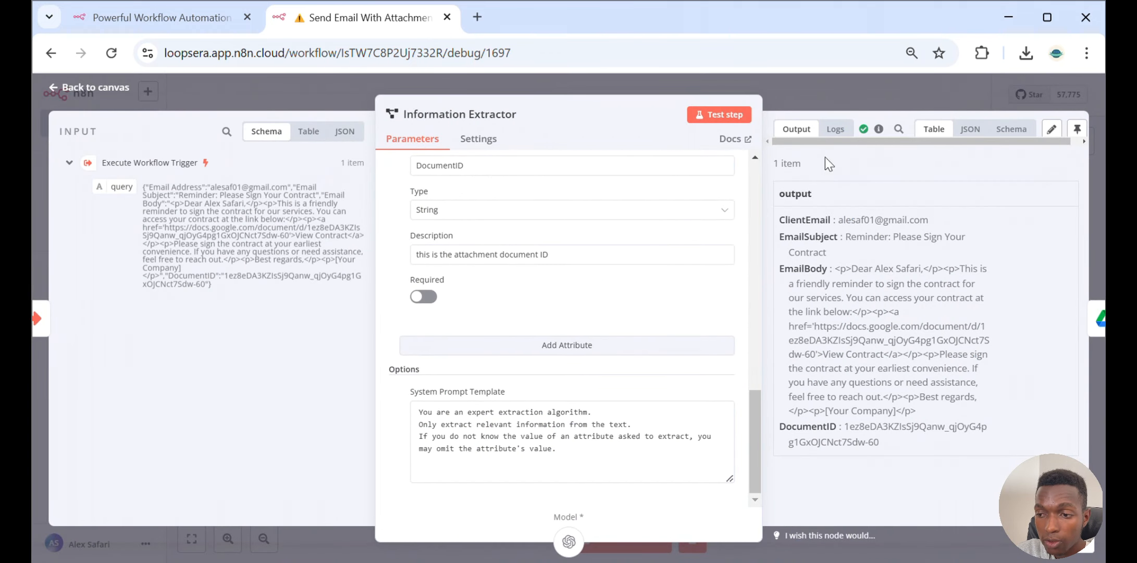
# Close the Information Extractor and view the workflow's executions list before returning to the editor
pyautogui.click(873, 83)
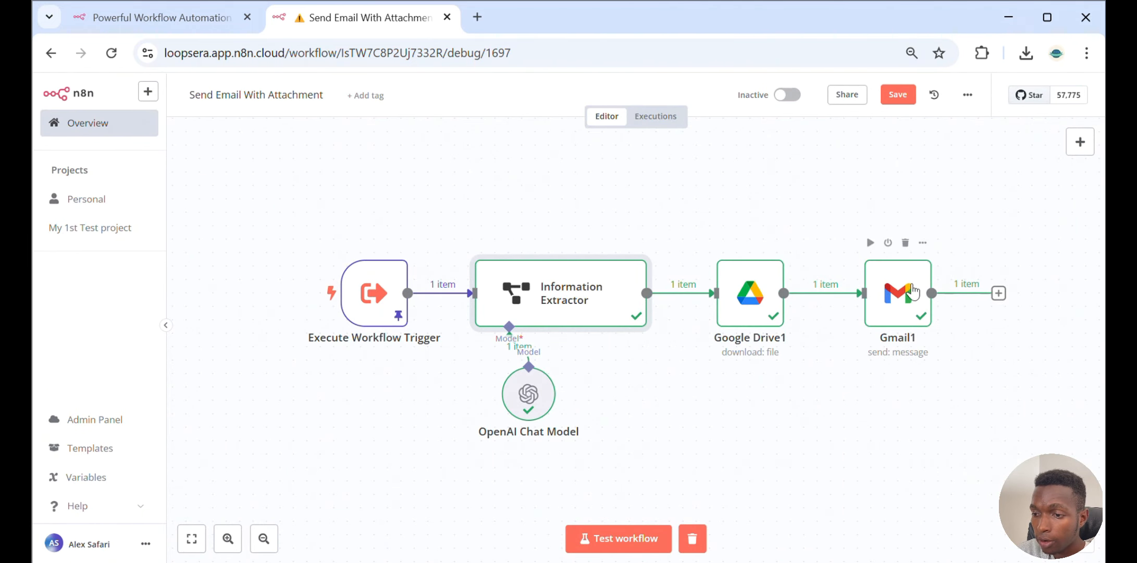
pyautogui.click(663, 124)
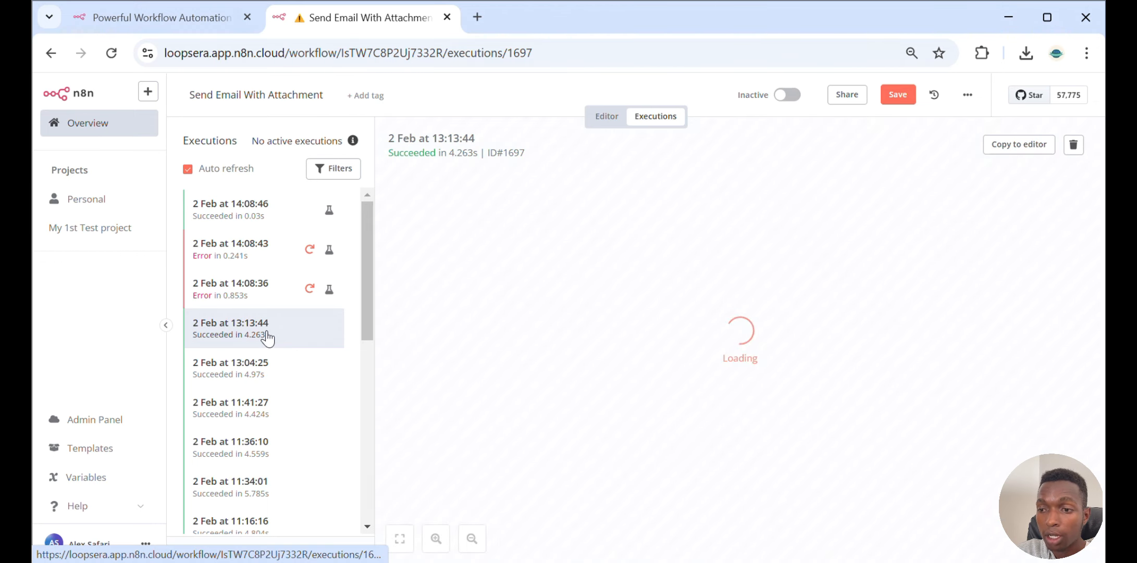
pyautogui.click(602, 120)
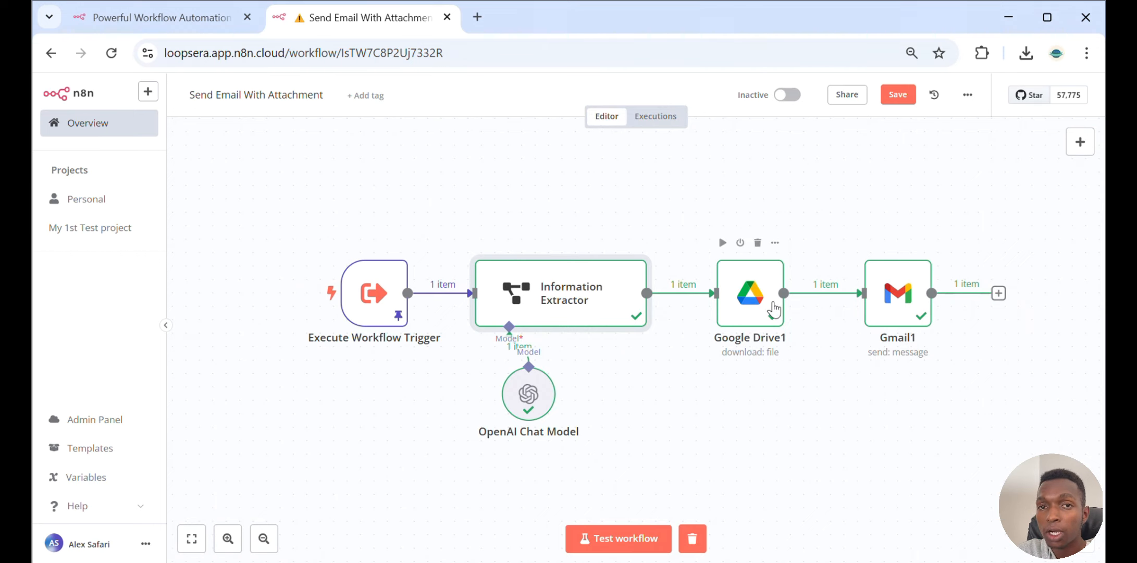
# Open the Gmail1 node and compare the Google Drive1 binary data field with its attachment field name
pyautogui.click(903, 302)
pyautogui.doubleClick(903, 302)
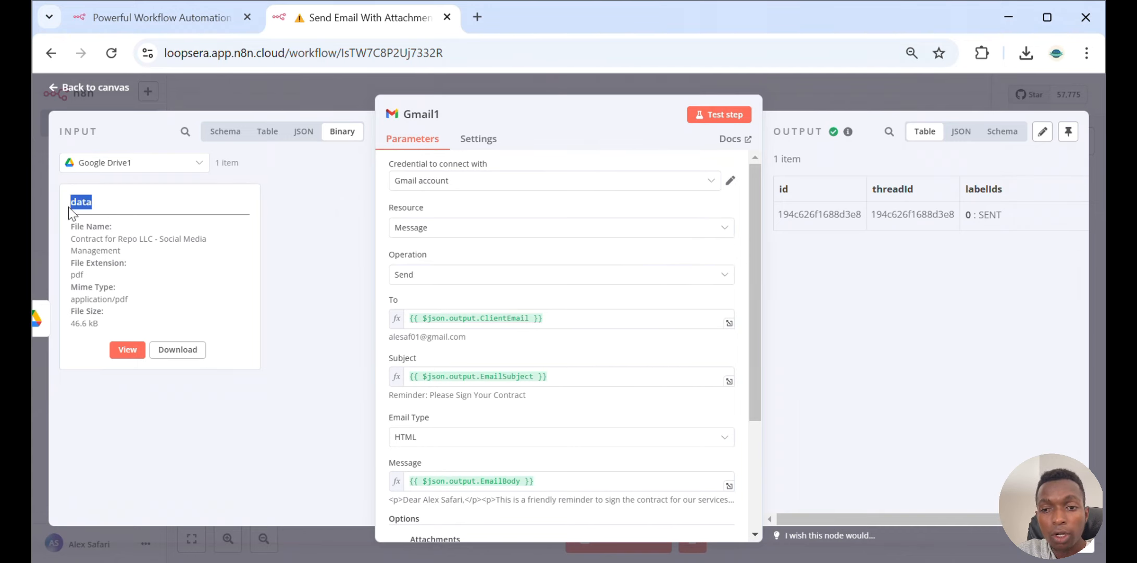
pyautogui.click(106, 204)
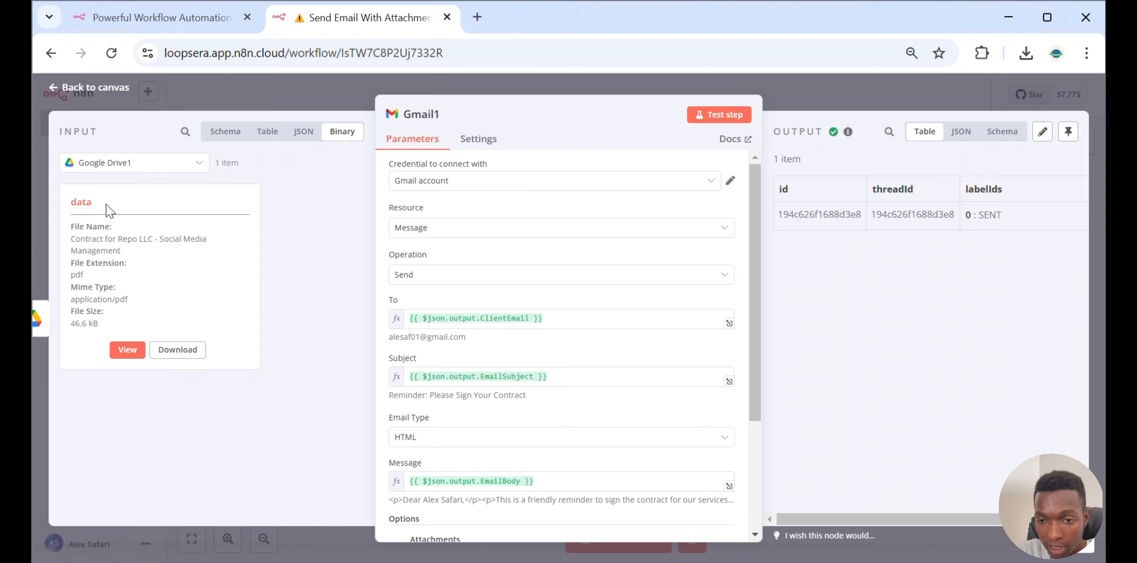
pyautogui.moveTo(106, 211); pyautogui.dragTo(517, 251)
pyautogui.scroll(-3, 518, 251)
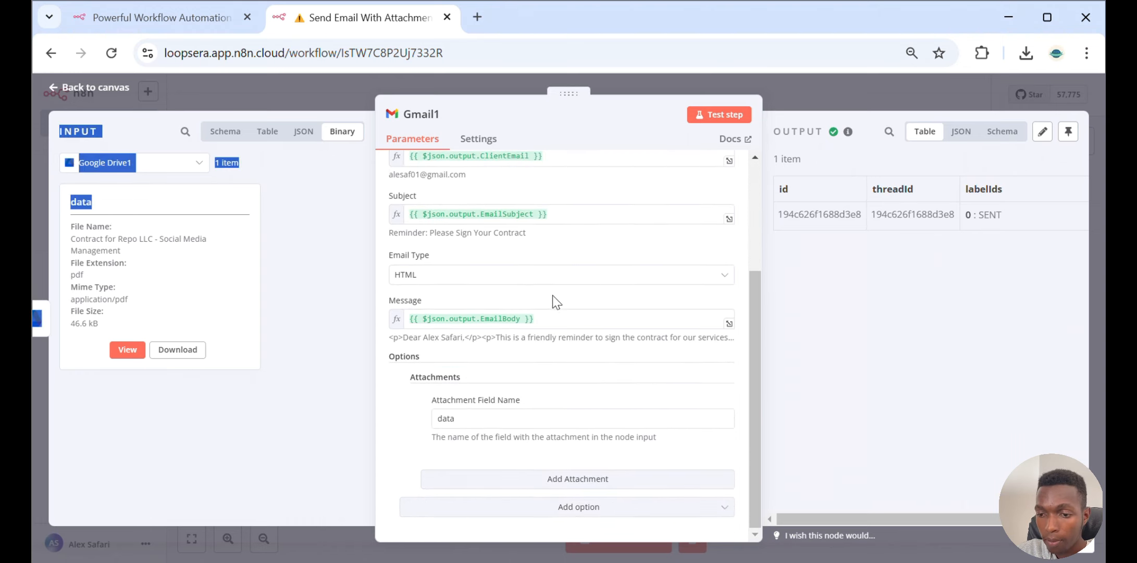
pyautogui.click(498, 421)
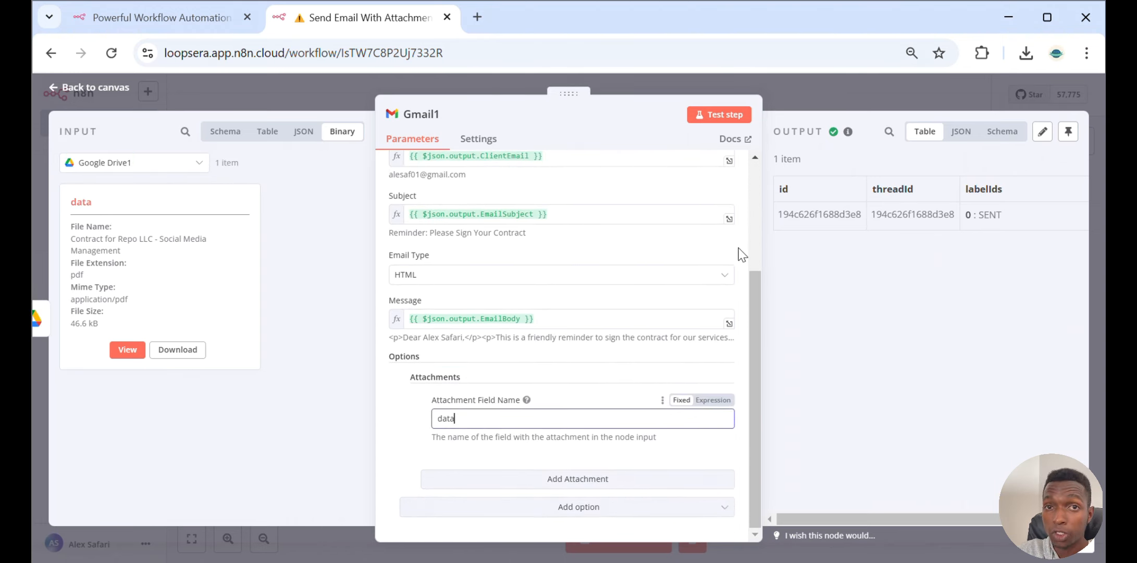
# Leave the Send Email With Attachment workflow without saving and open the Client Onboarding for Marketing Agencies Workflow
pyautogui.click(868, 83)
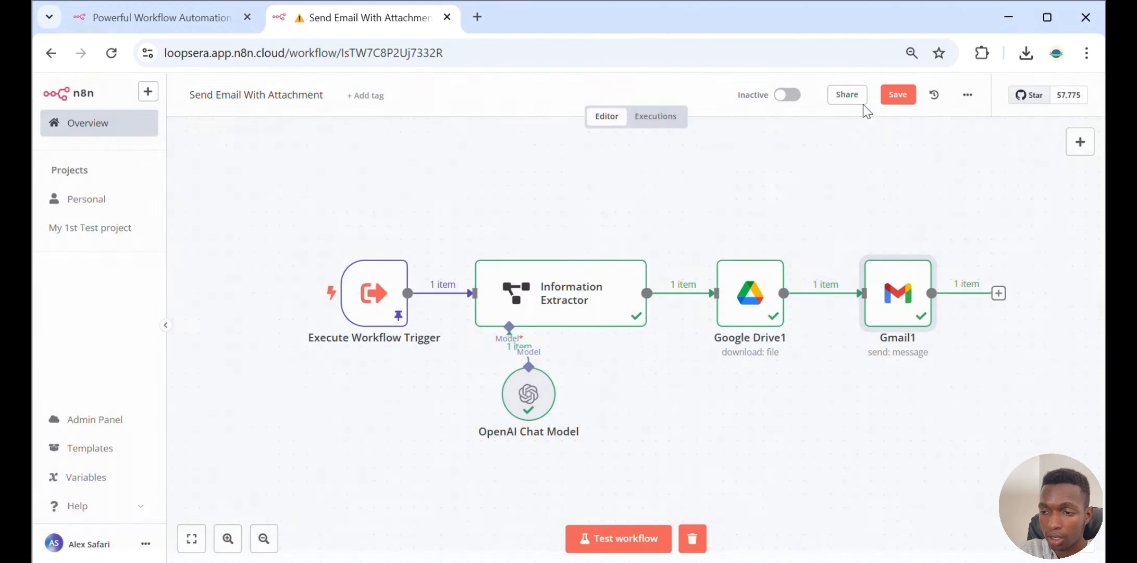
pyautogui.click(83, 121)
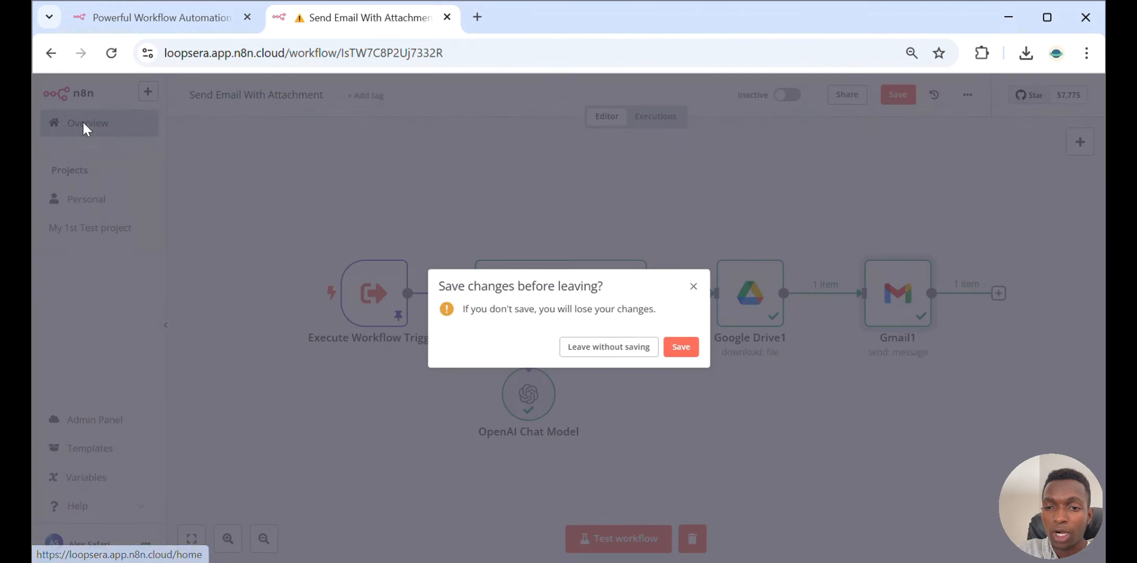
pyautogui.click(603, 350)
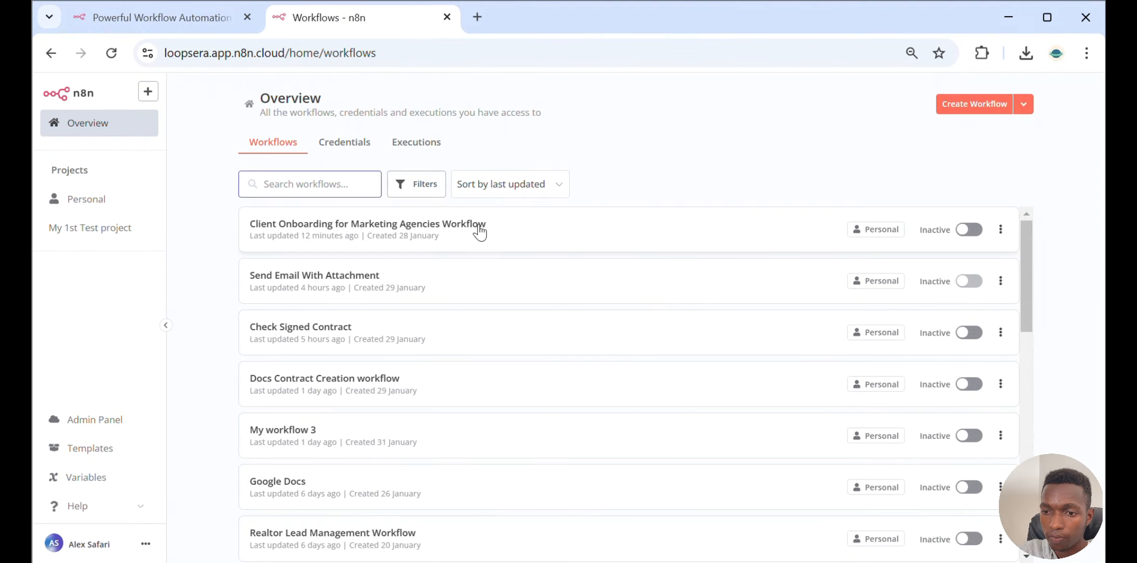
pyautogui.click(483, 229)
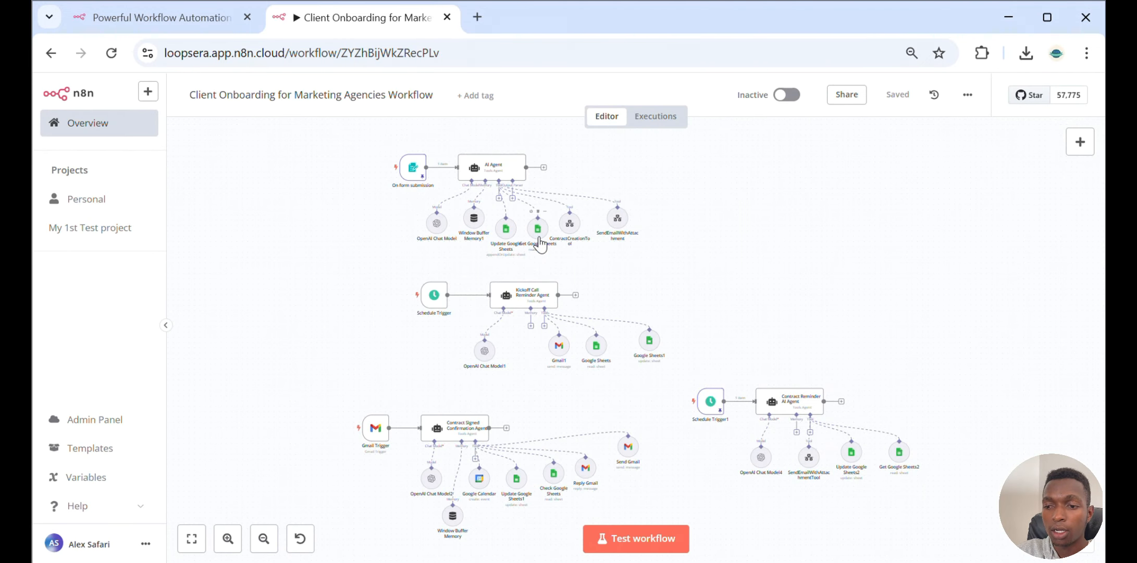
# Open the Gmail Trigger node and review its poll mode, Message Received event, INBOX label and unread filter
pyautogui.scroll(-5, 557, 255)
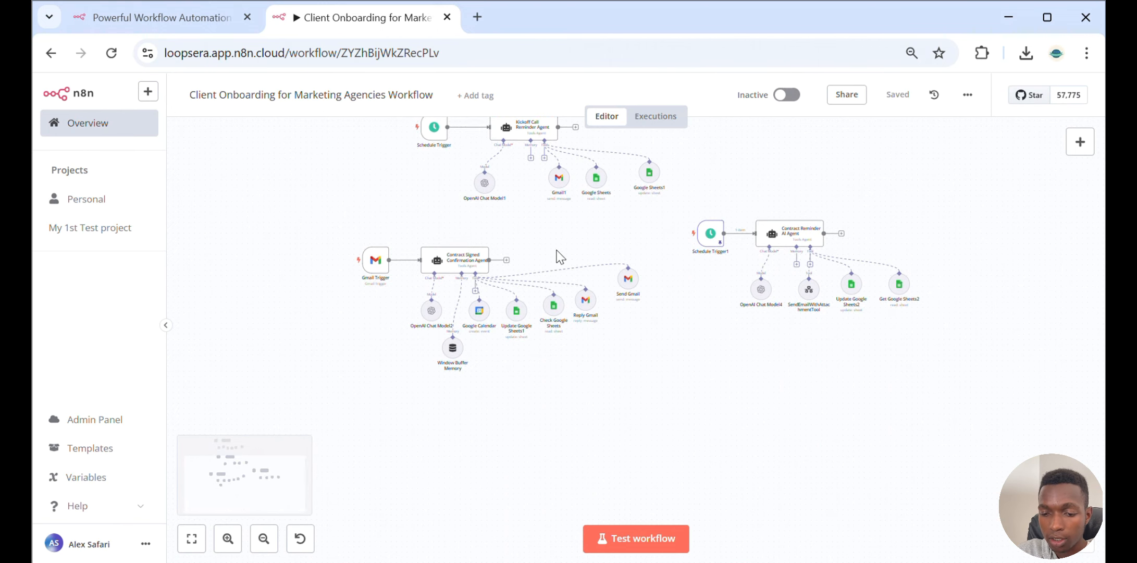
pyautogui.scroll(3, 566, 260)
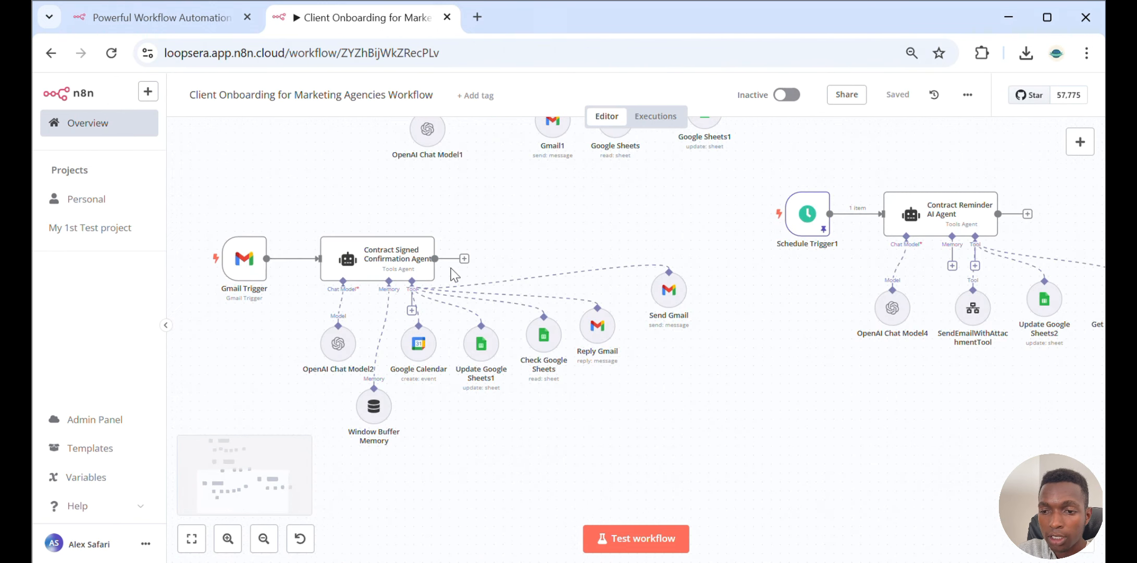
pyautogui.scroll(-1, 571, 299)
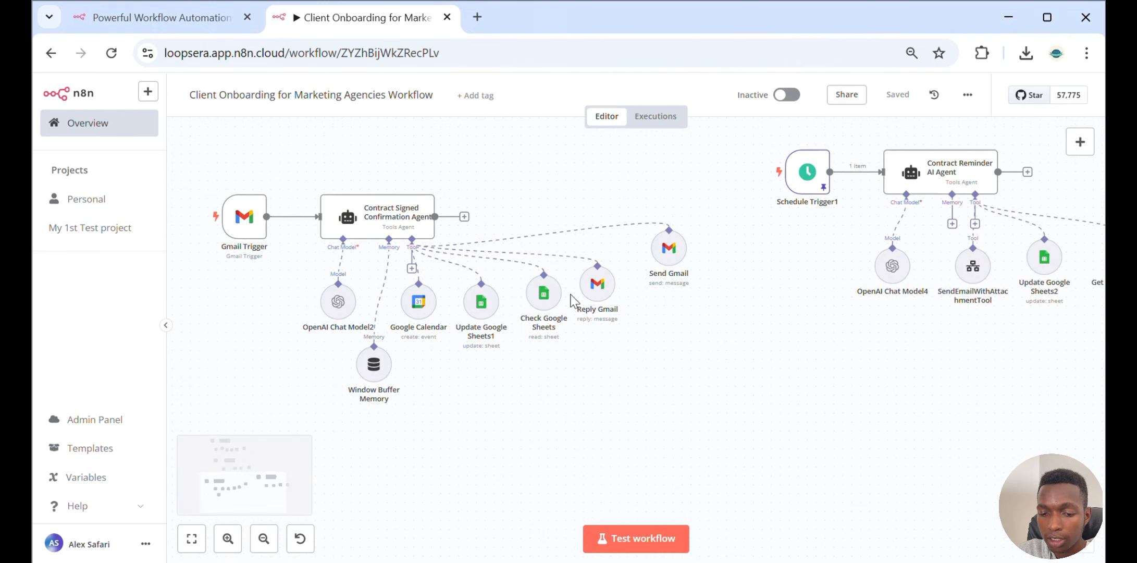
pyautogui.hscroll(1, 571, 299)
pyautogui.hscroll(-3, 573, 300)
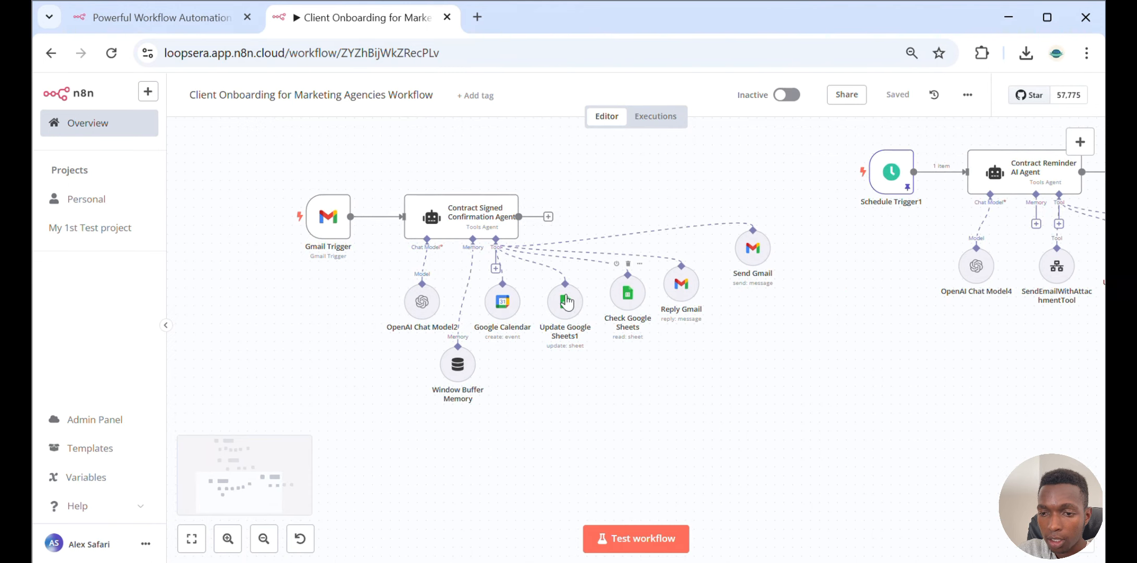
pyautogui.doubleClick(315, 224)
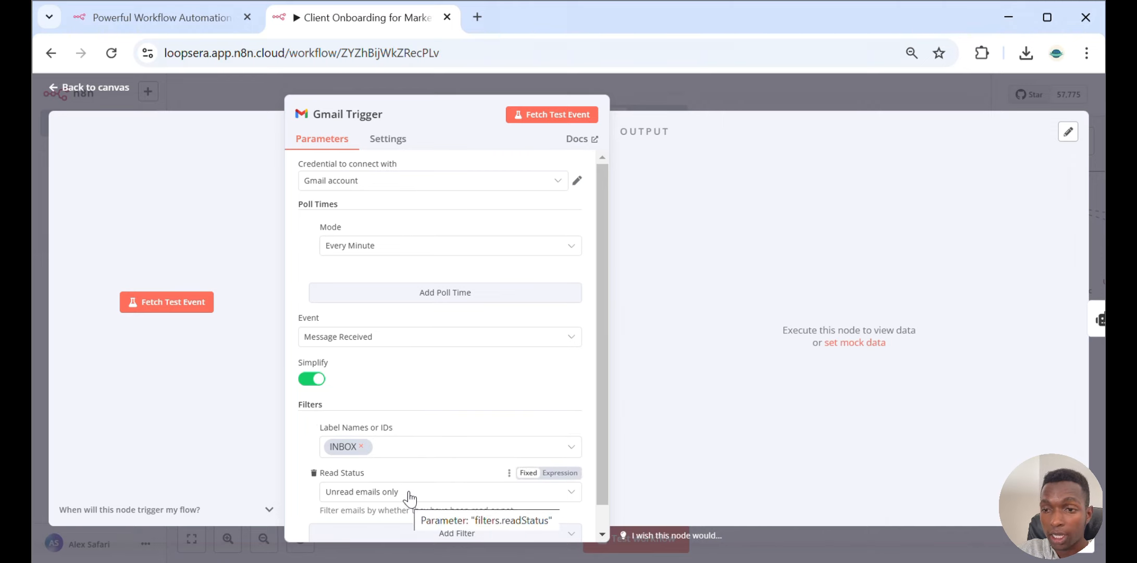
pyautogui.click(714, 82)
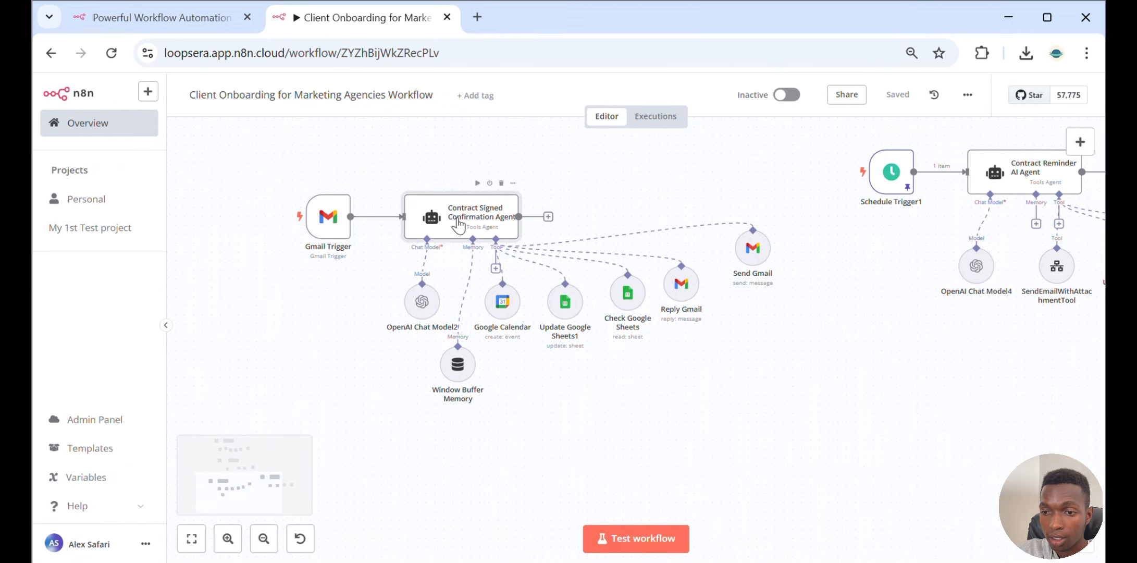
# Open the Contract Signed Confirmation Agent and review the message fields in its Text prompt
pyautogui.doubleClick(458, 224)
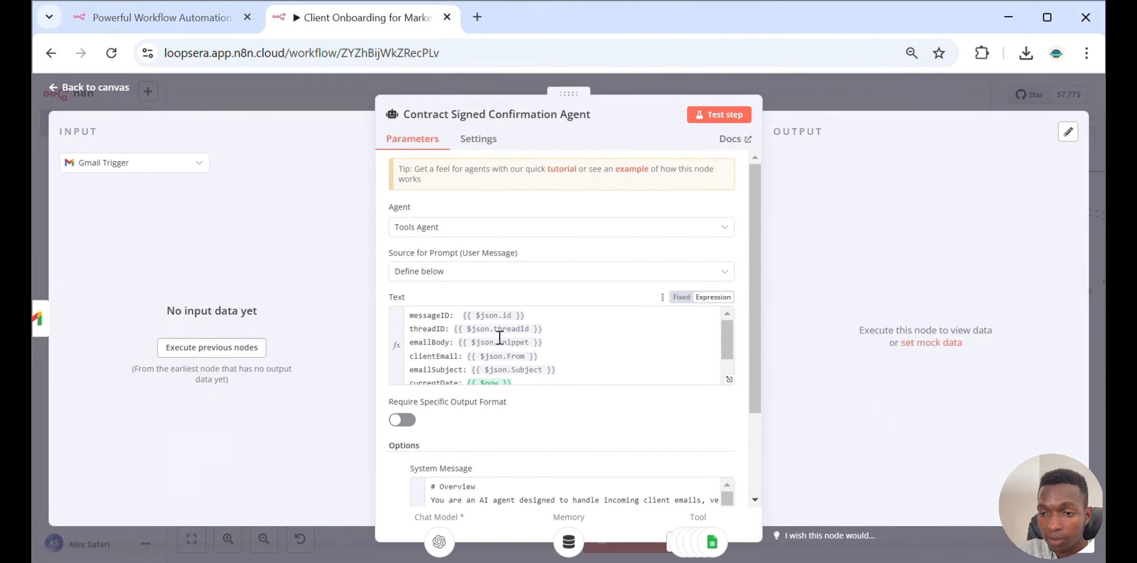
pyautogui.scroll(-1, 526, 331)
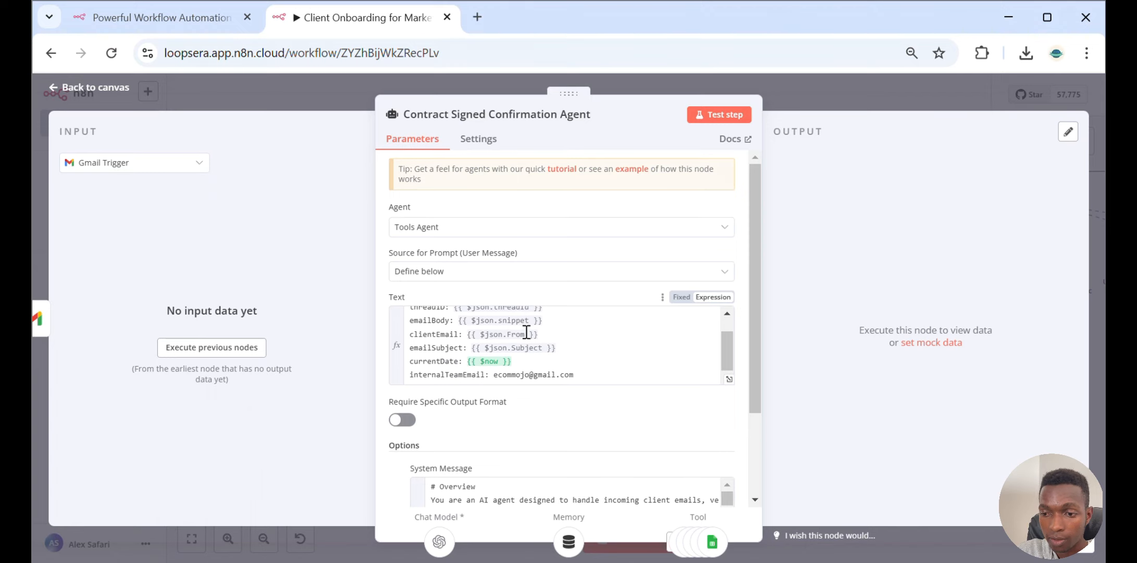
pyautogui.scroll(1, 526, 332)
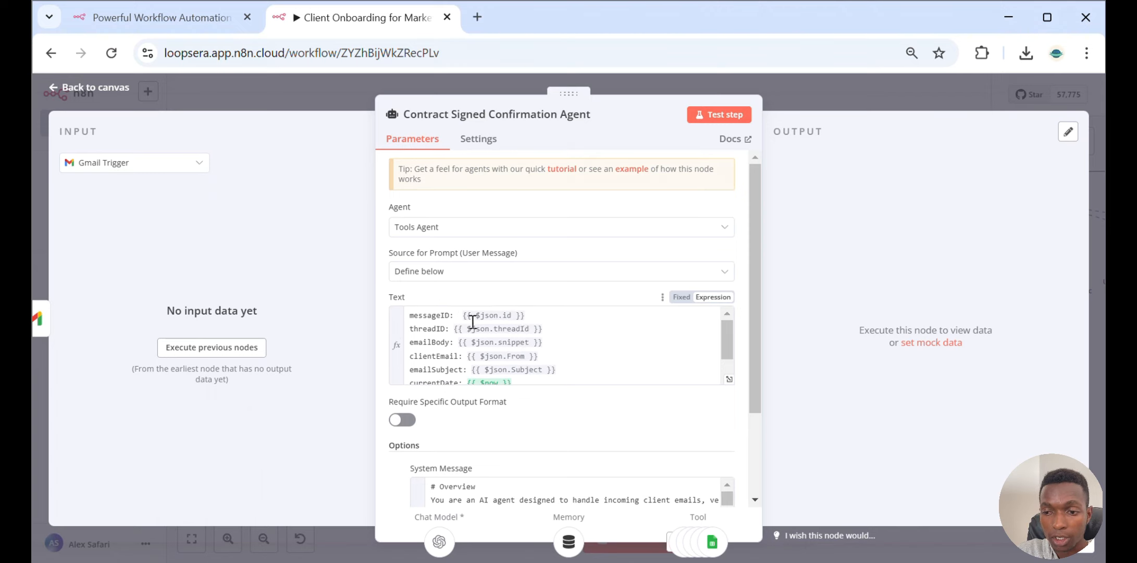
pyautogui.scroll(-1, 492, 342)
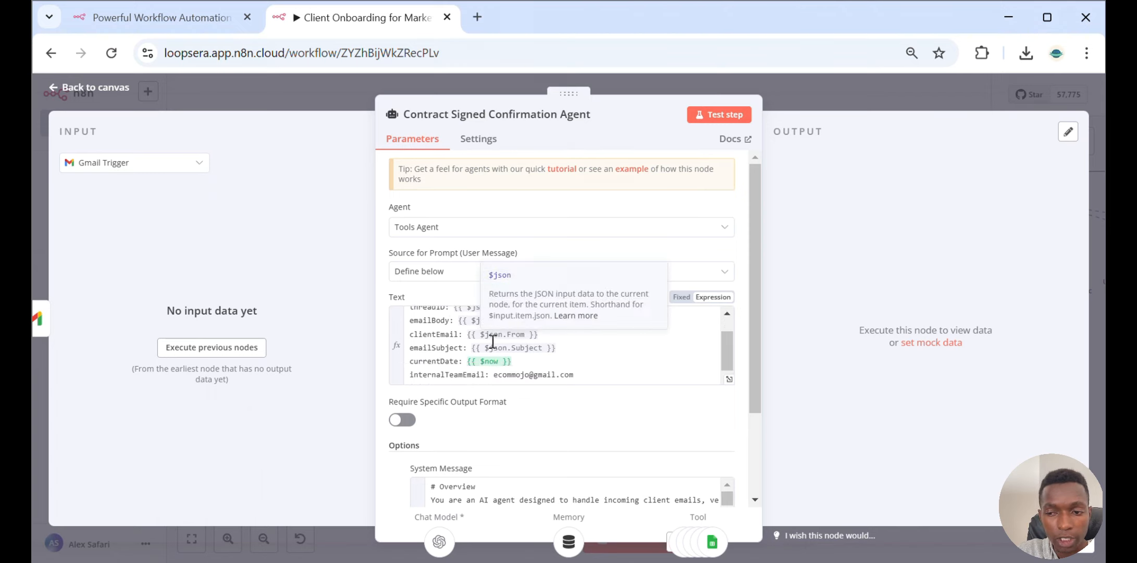
pyautogui.scroll(-2, 521, 364)
pyautogui.scroll(-1, 558, 401)
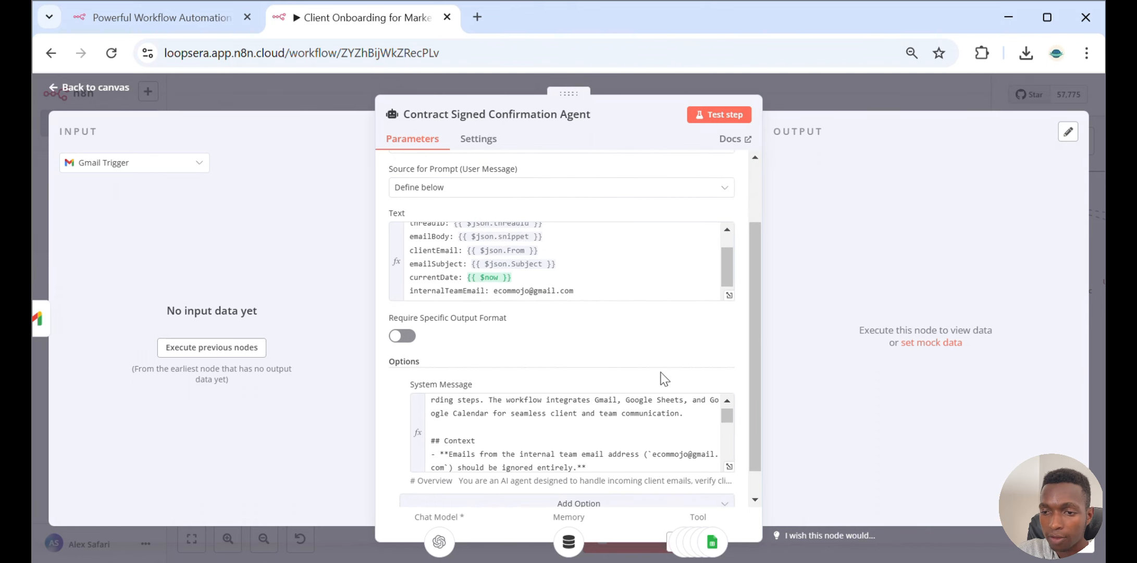
# Open the agent's System Message in the expression editor and read its Overview, Context and Instructions sections
pyautogui.click(726, 467)
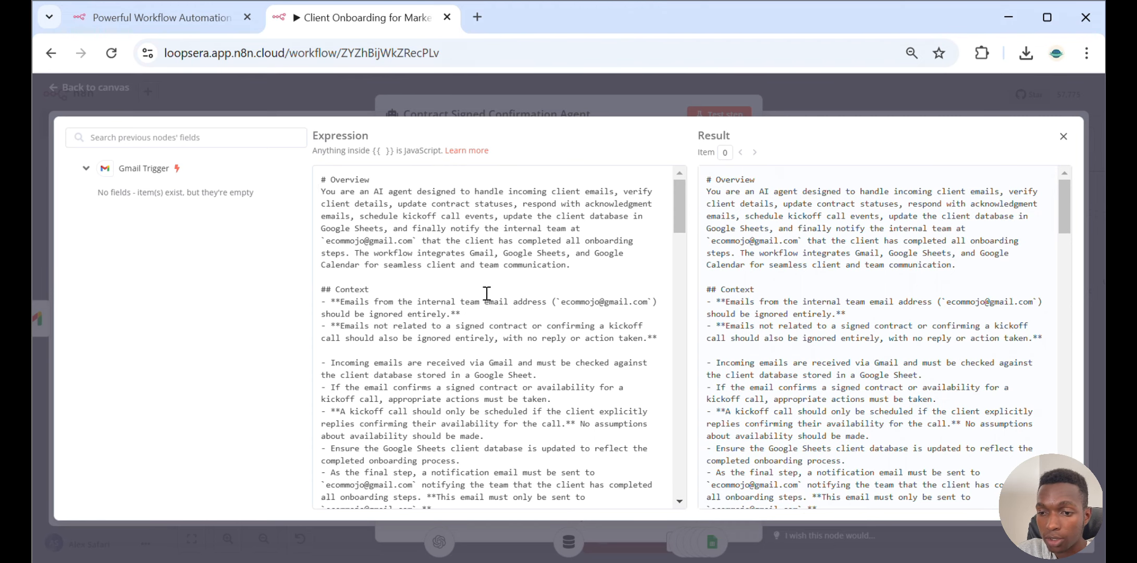
pyautogui.scroll(-3, 487, 294)
pyautogui.scroll(3, 486, 293)
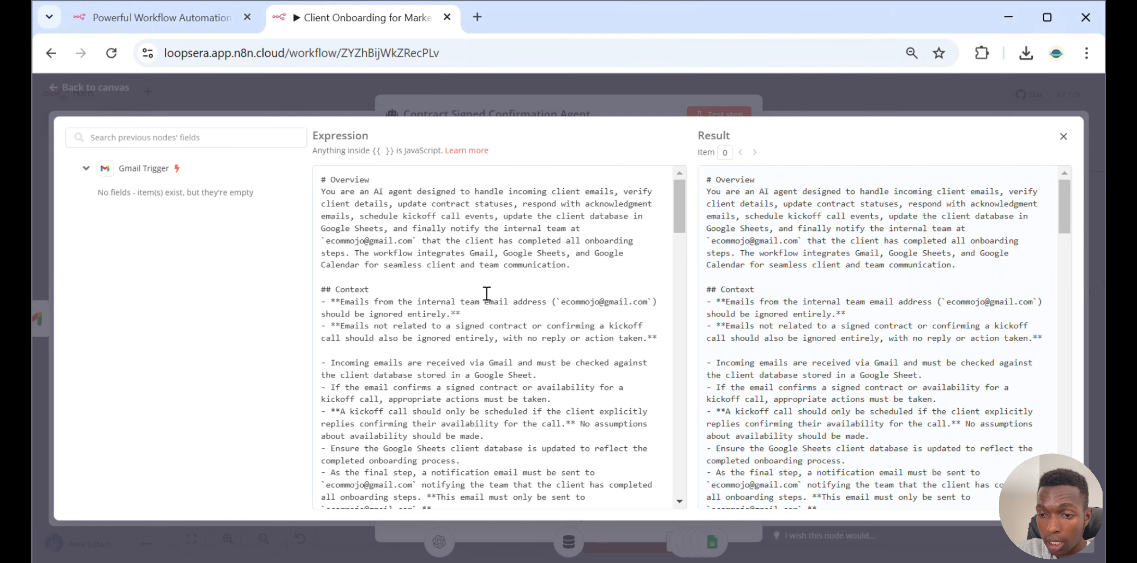
pyautogui.scroll(-3, 486, 293)
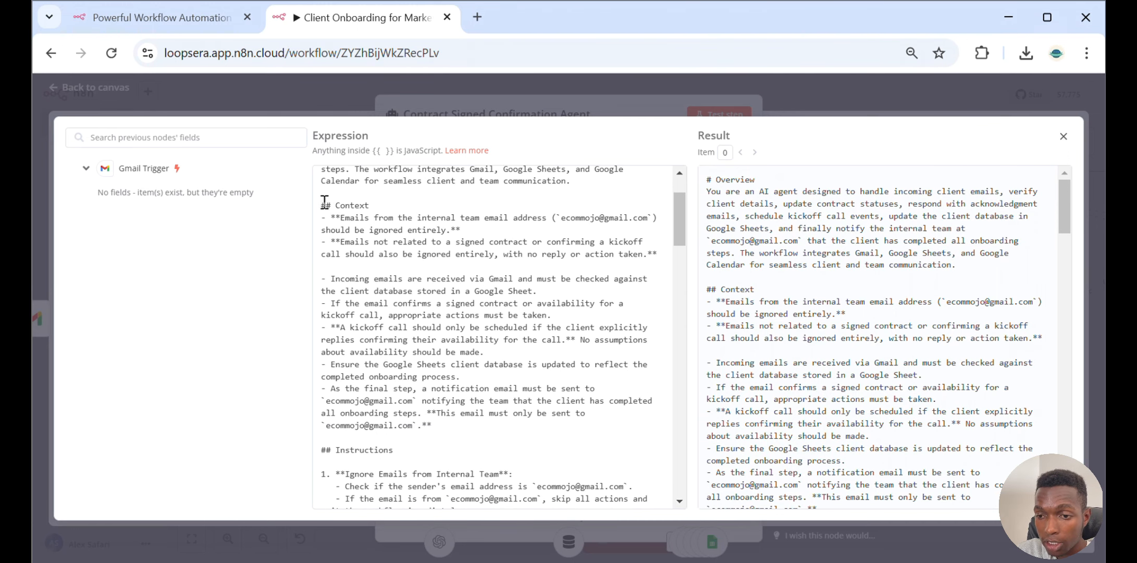
pyautogui.moveTo(322, 204); pyautogui.dragTo(488, 434)
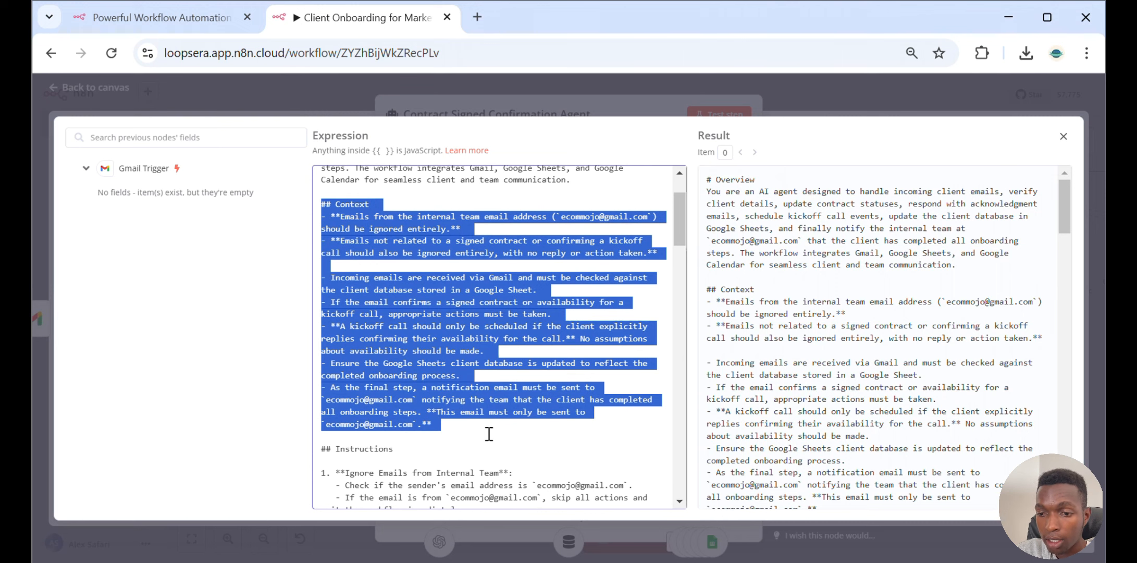
pyautogui.scroll(-9, 488, 434)
pyautogui.scroll(3, 489, 434)
pyautogui.scroll(-3, 488, 432)
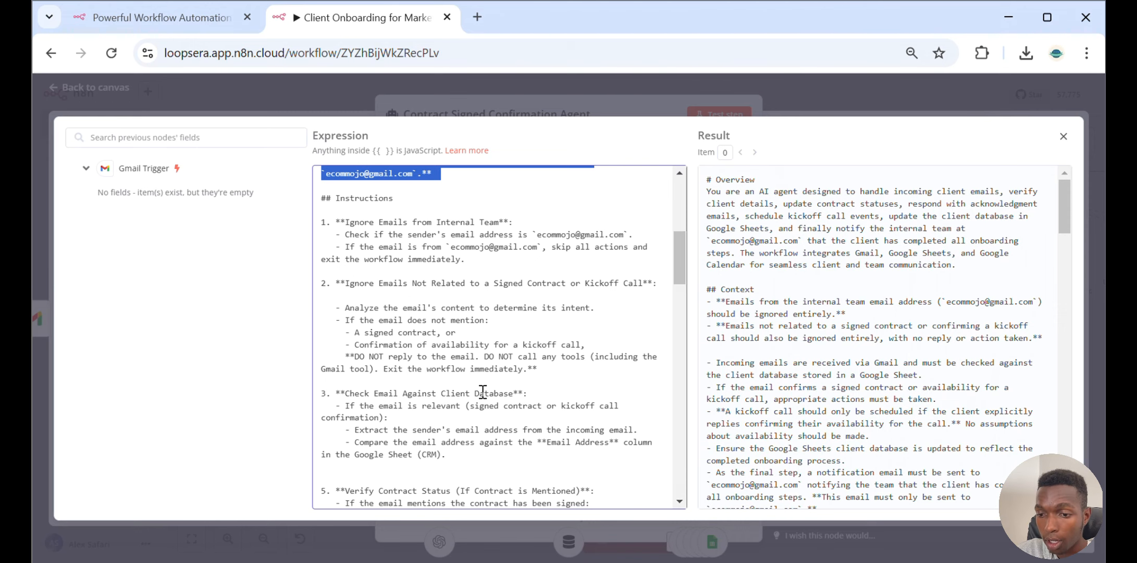
pyautogui.scroll(-2, 483, 391)
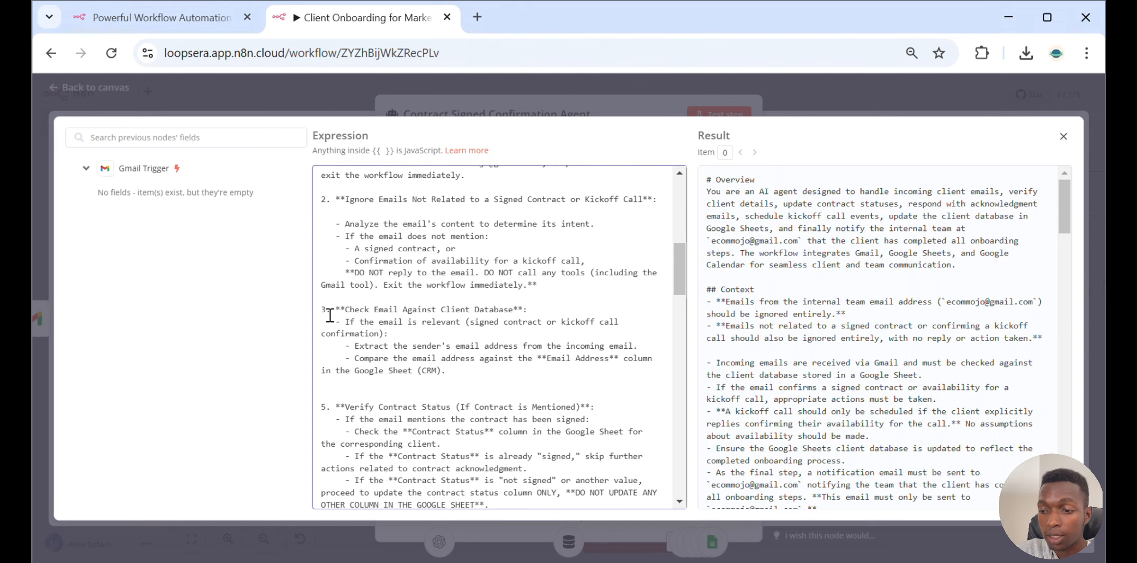
# Compare the Email Address column of the Marketing_Agency_CRM sheet with the prompt's client database check instructions
pyautogui.moveTo(766, 560)
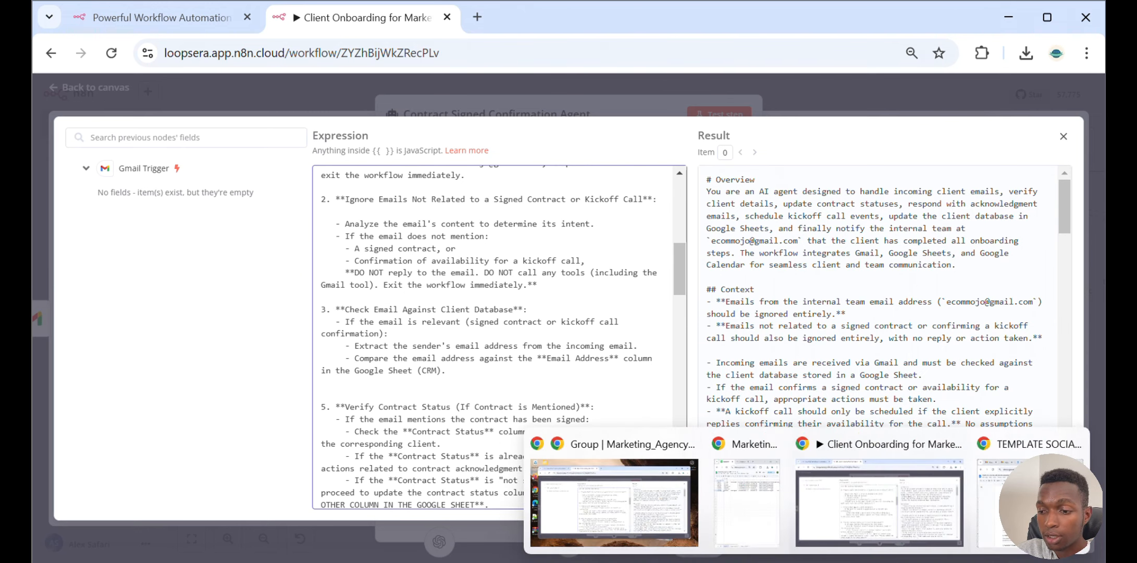
pyautogui.click(735, 518)
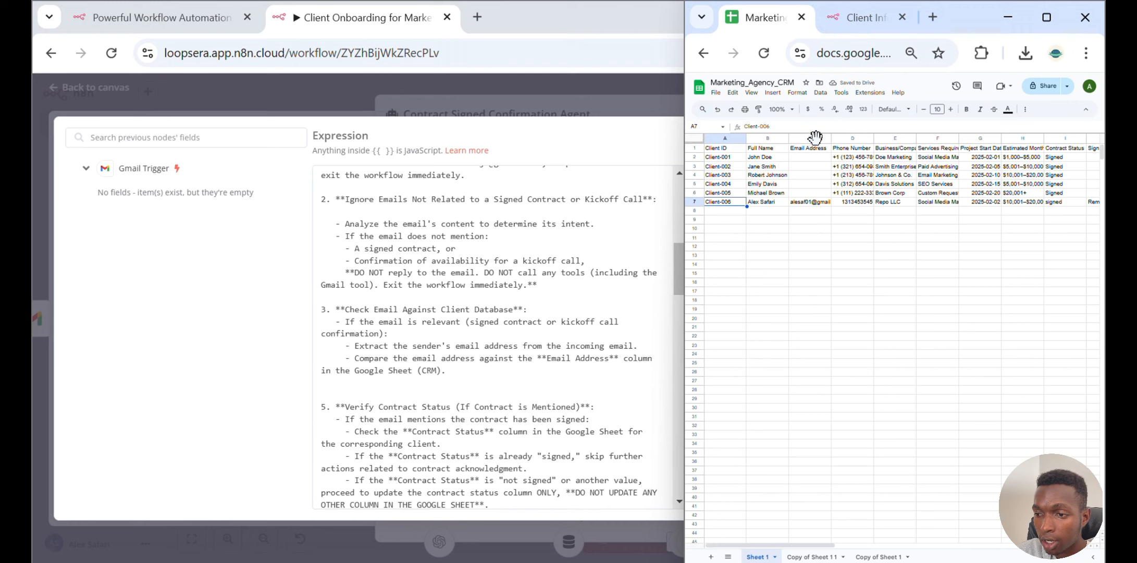
pyautogui.click(813, 139)
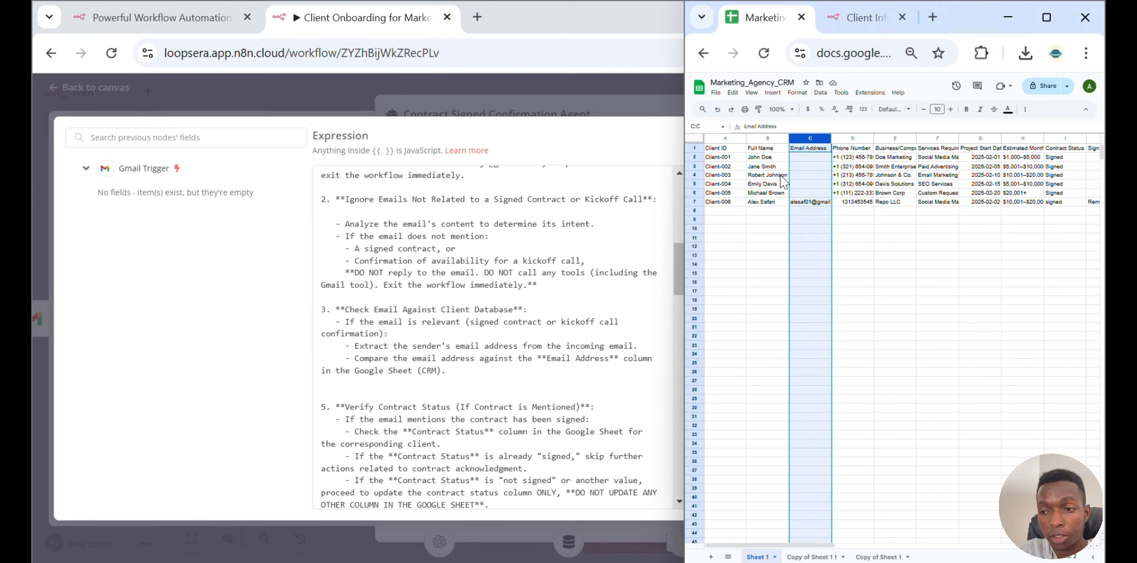
pyautogui.click(431, 371)
pyautogui.scroll(-3, 398, 246)
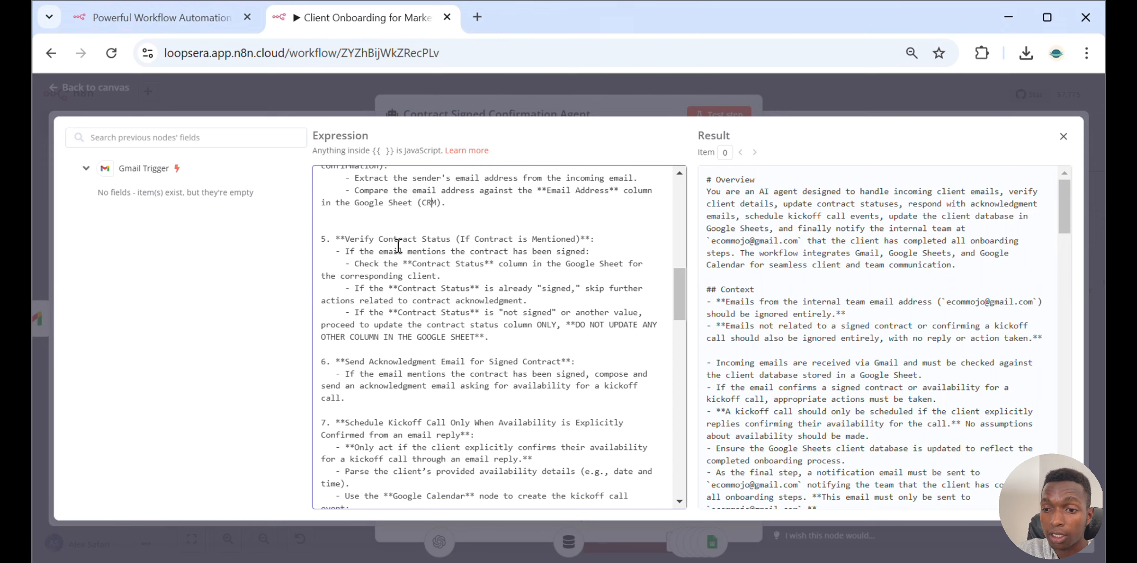
# Switch to the Marketing_Agency_CRM sheet and select the newest client's email address cell
pyautogui.moveTo(740, 558)
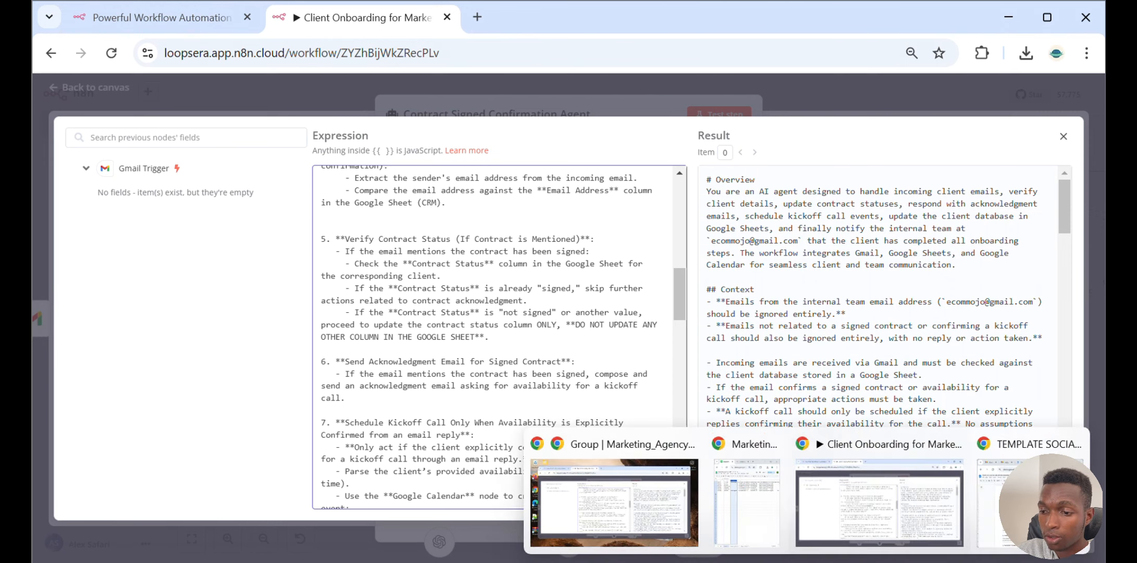
pyautogui.click(741, 516)
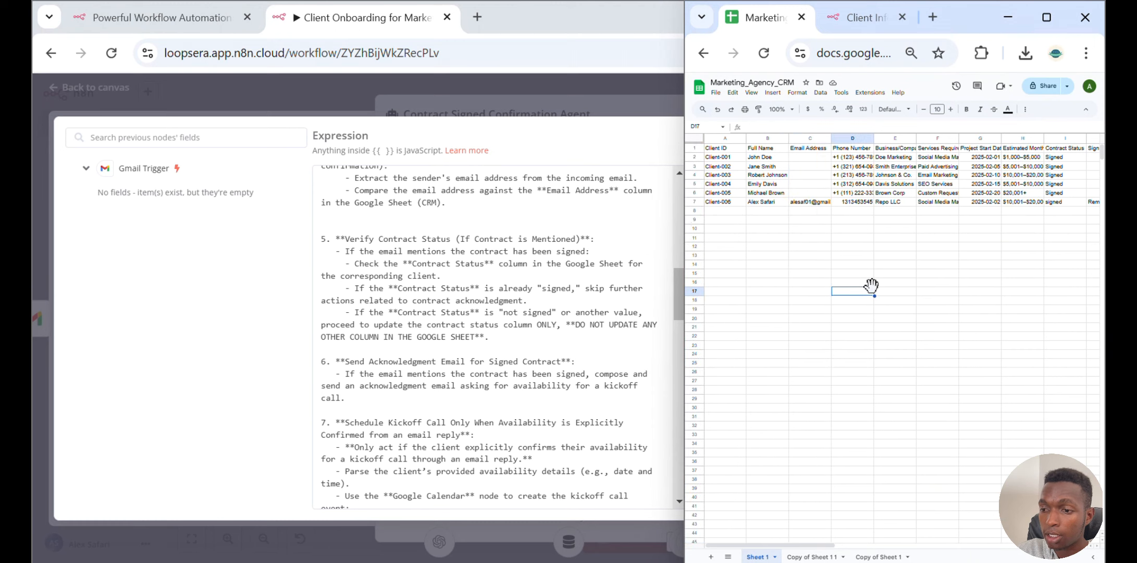
pyautogui.click(813, 203)
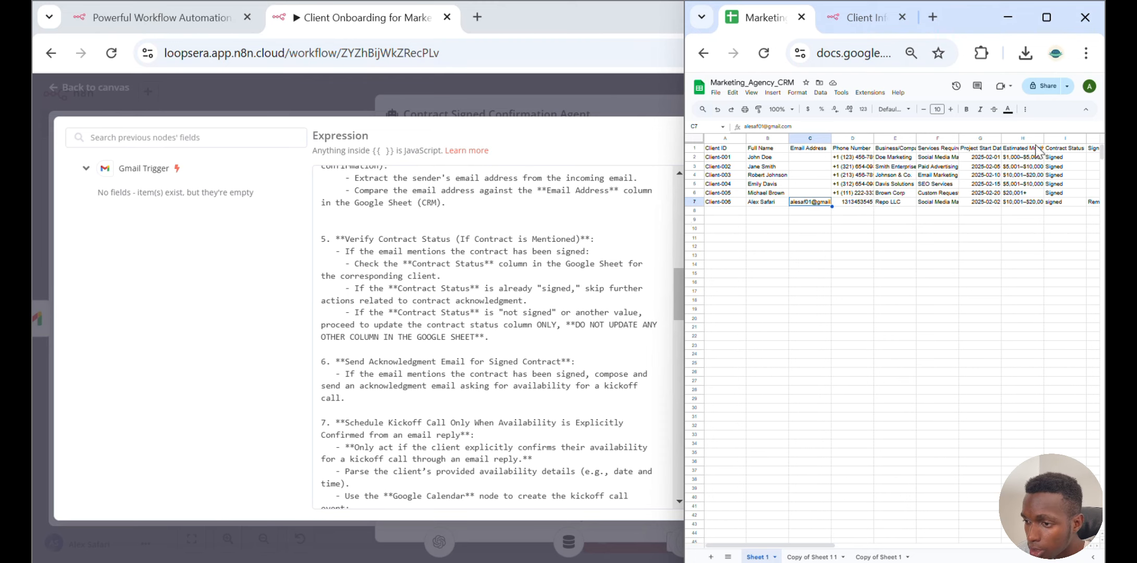
# Scroll through the System Message's remaining instructions, from verifying contract status to notifying the internal team and the Tools list
pyautogui.click(1063, 137)
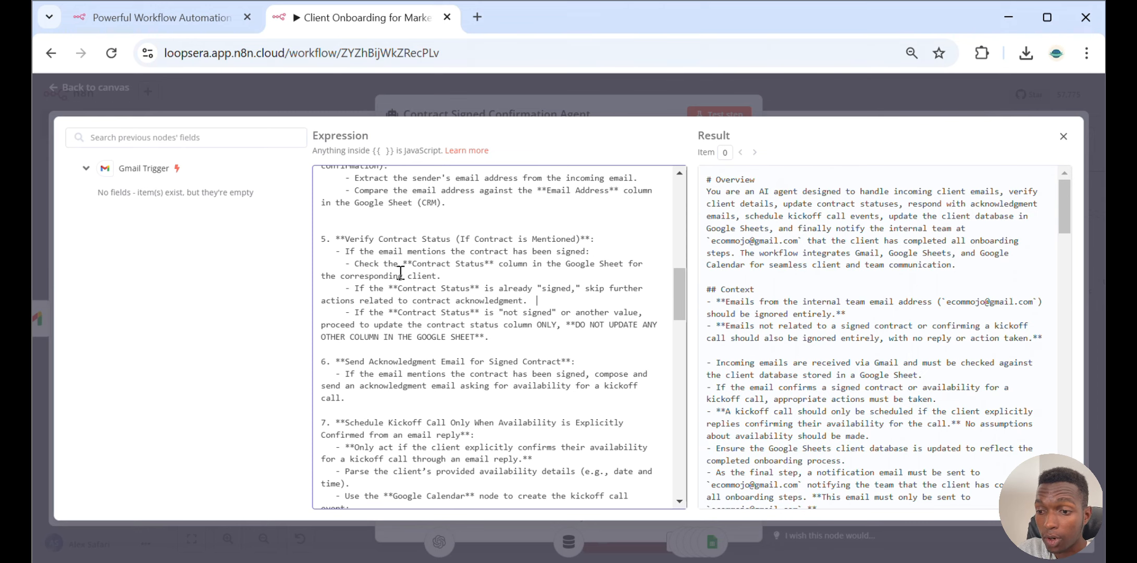
pyautogui.scroll(-3, 400, 271)
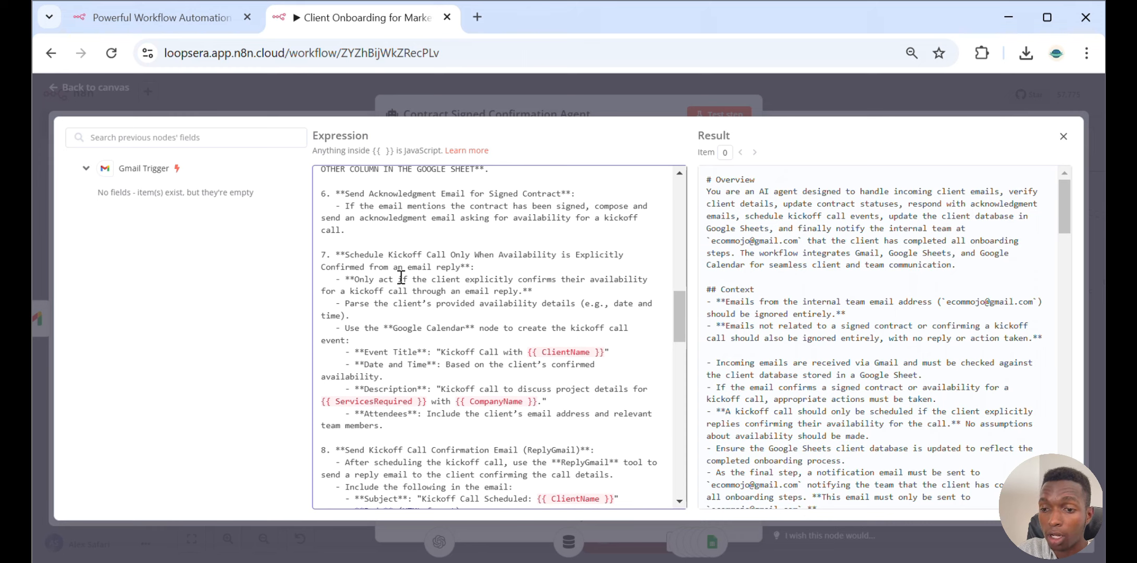
pyautogui.scroll(-3, 401, 276)
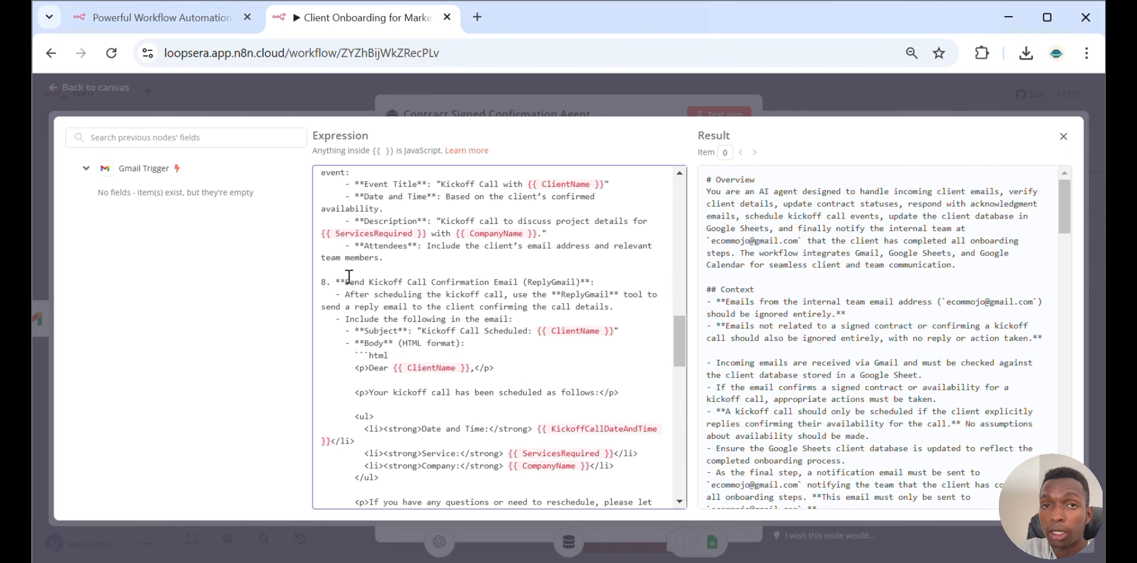
pyautogui.scroll(-3, 348, 275)
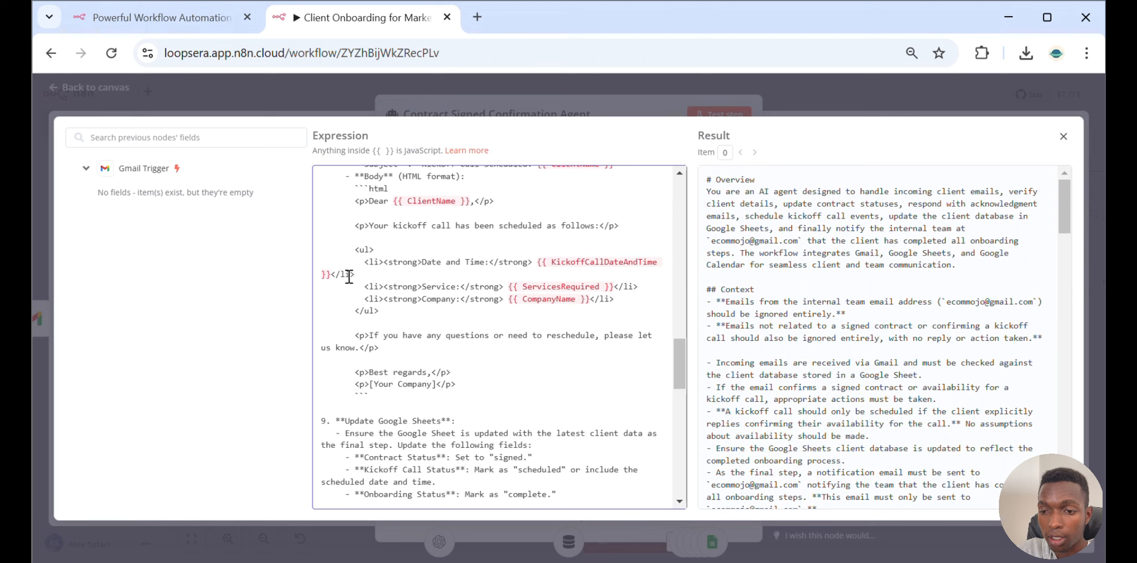
pyautogui.scroll(3, 365, 276)
pyautogui.scroll(-8, 561, 287)
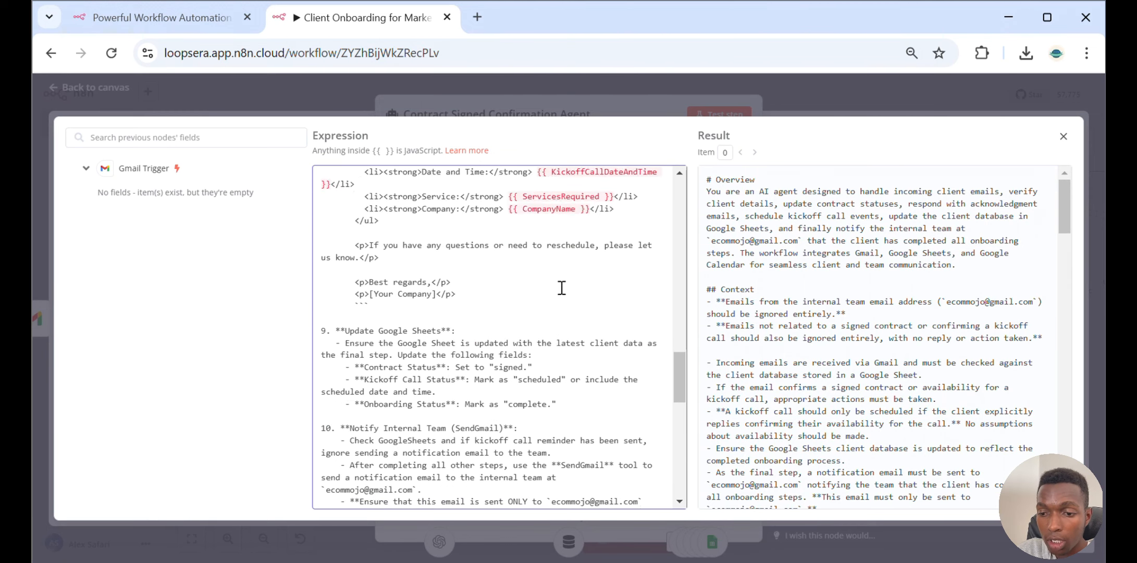
pyautogui.scroll(2, 561, 287)
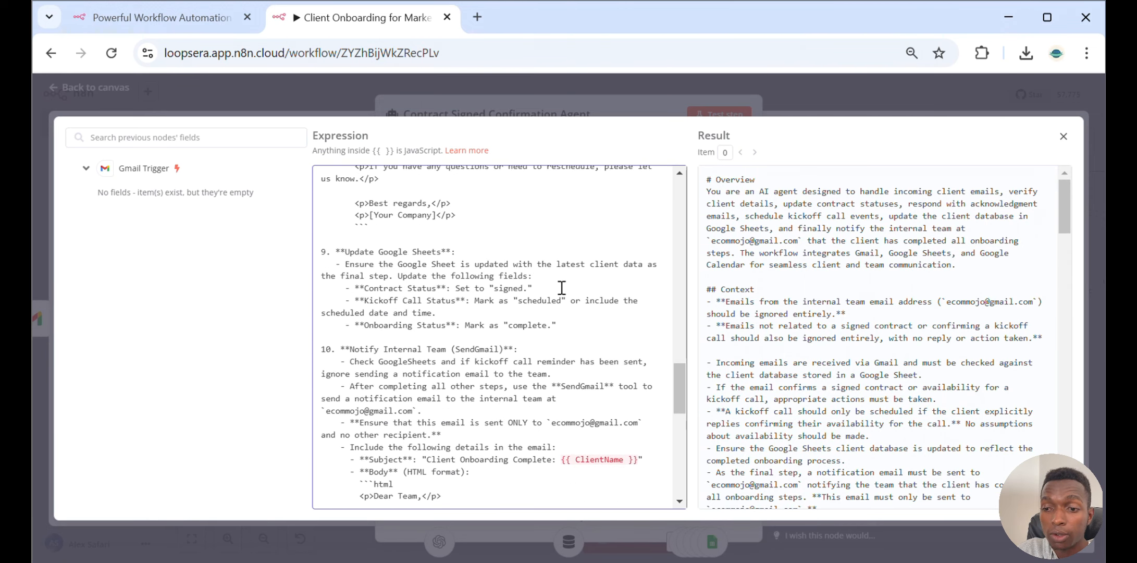
pyautogui.scroll(-2, 561, 287)
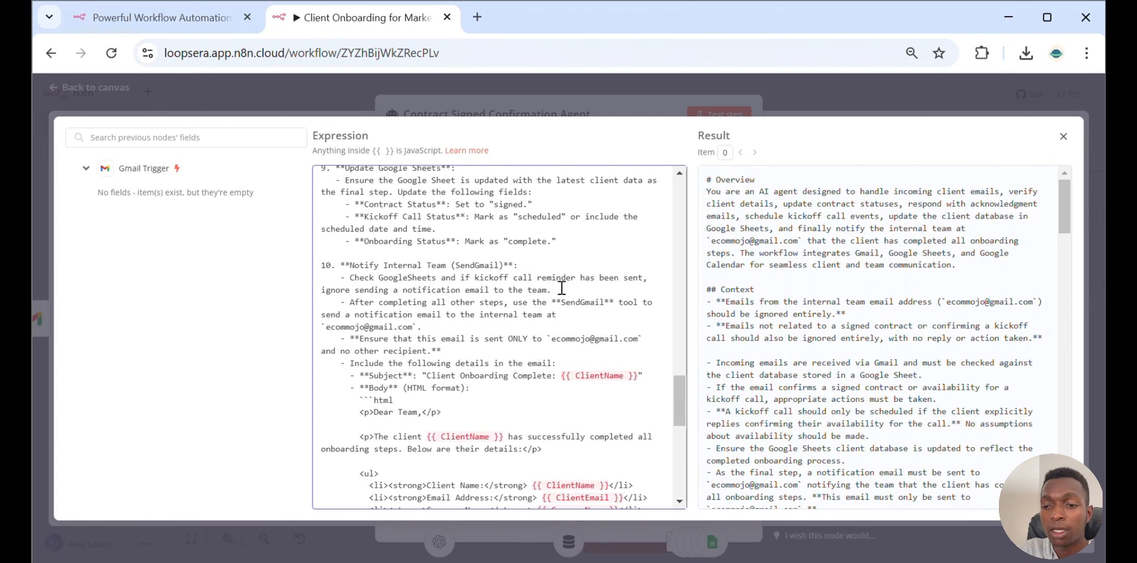
pyautogui.scroll(-9, 561, 288)
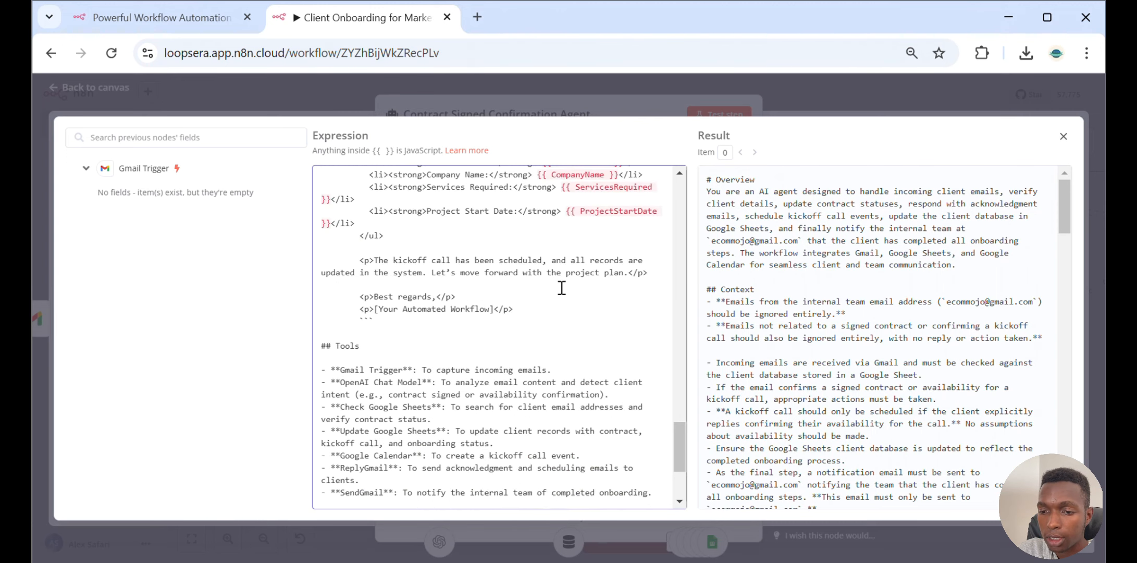
pyautogui.scroll(-4, 558, 284)
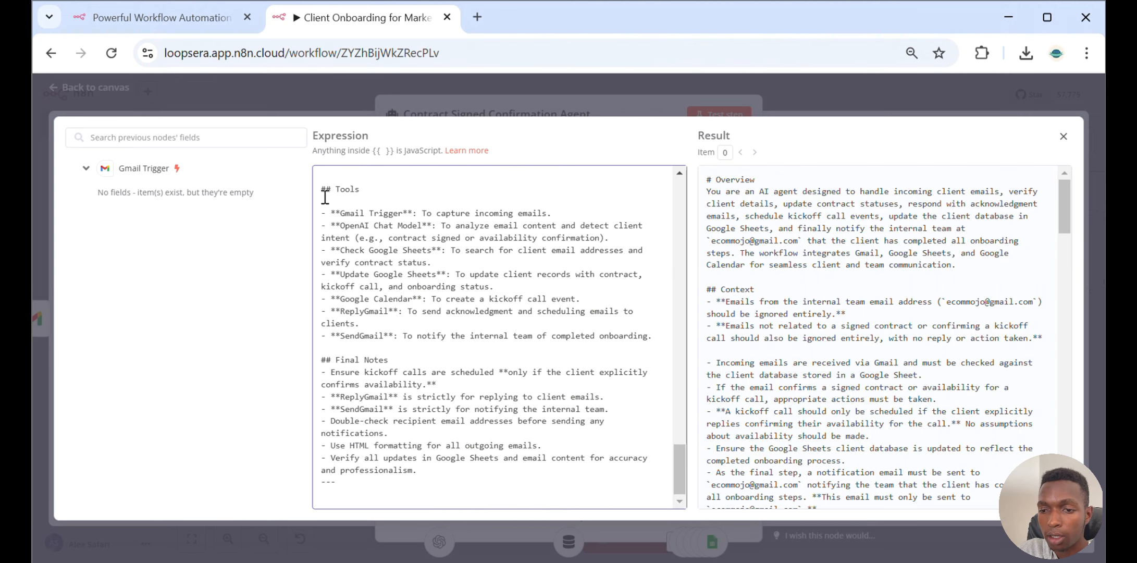
# Highlight the Tools and Final Notes sections of the System Message, then close the expression editor
pyautogui.moveTo(321, 189); pyautogui.dragTo(631, 345)
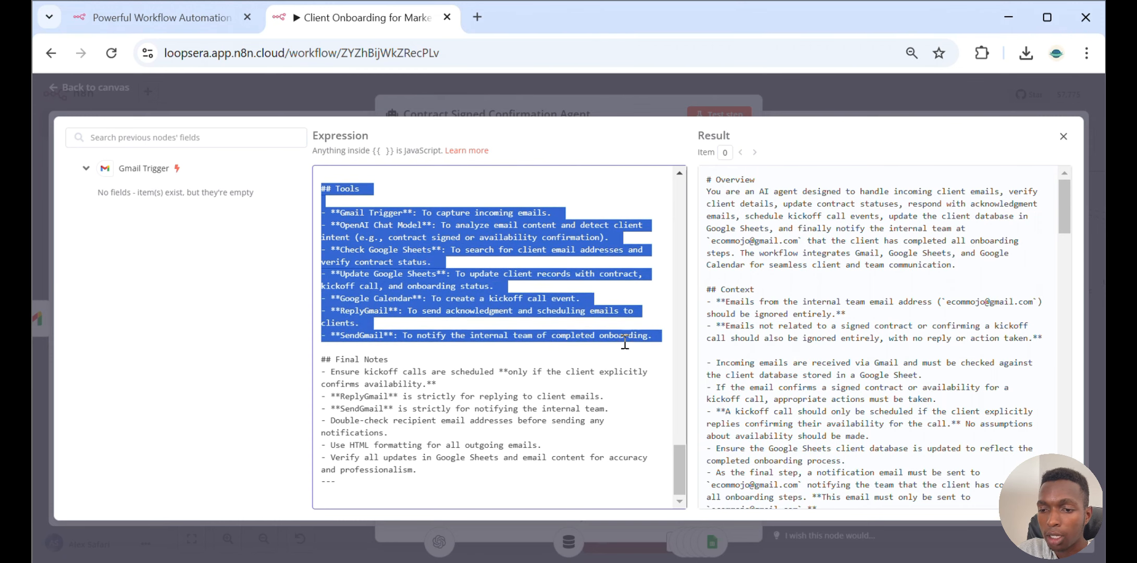
pyautogui.moveTo(320, 359); pyautogui.dragTo(508, 476)
pyautogui.click(834, 99)
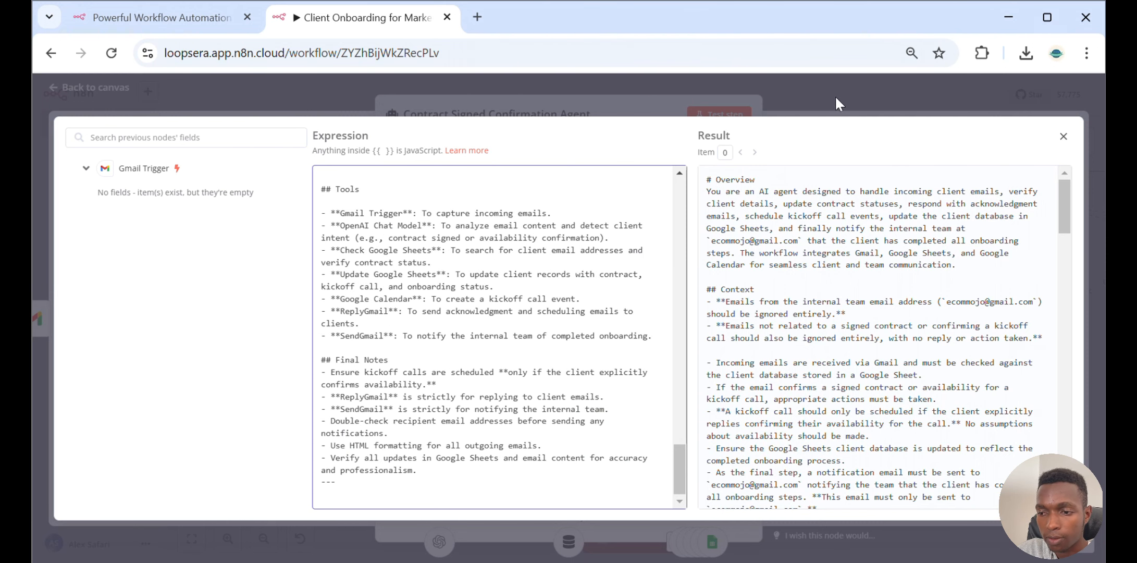
pyautogui.click(834, 99)
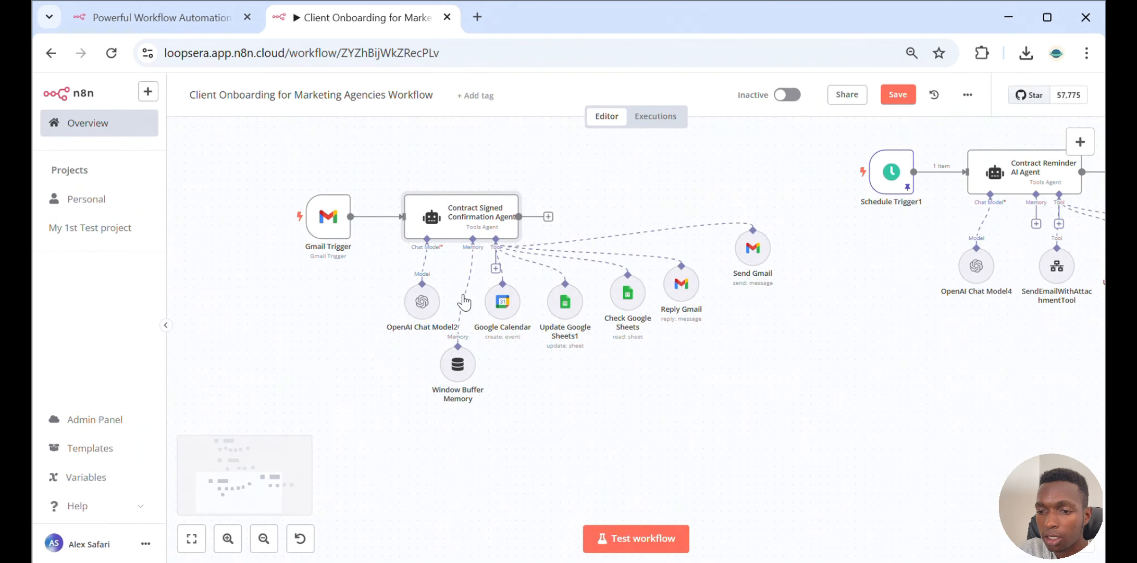
# Inspect the settings of the OpenAI Chat Model2 and Window Buffer Memory sub-nodes attached to the agent
pyautogui.click(417, 306)
pyautogui.doubleClick(416, 306)
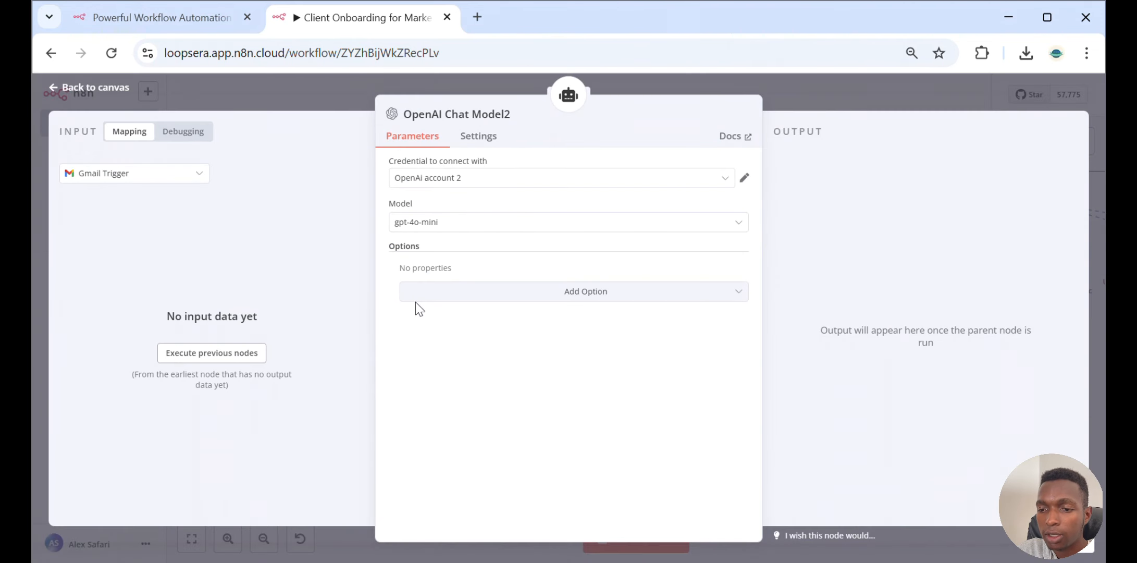
pyautogui.click(838, 73)
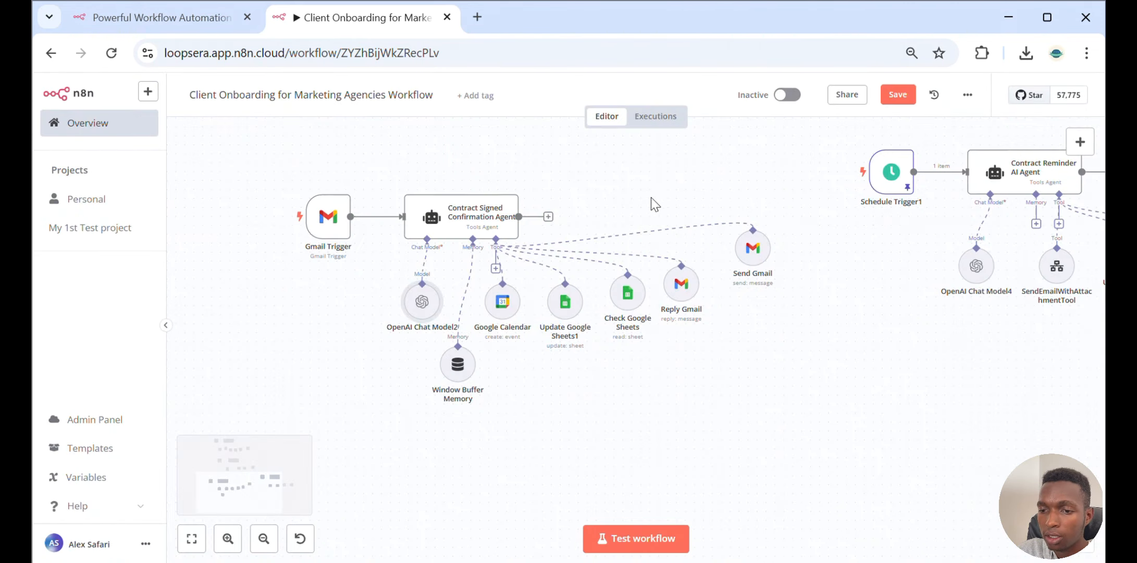
pyautogui.doubleClick(460, 366)
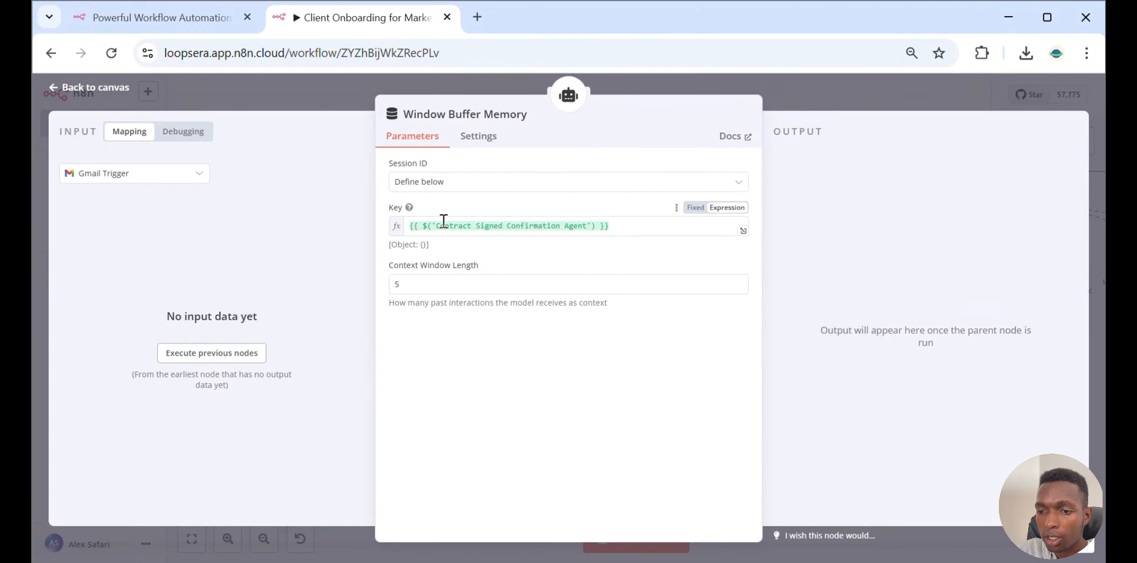
pyautogui.click(811, 89)
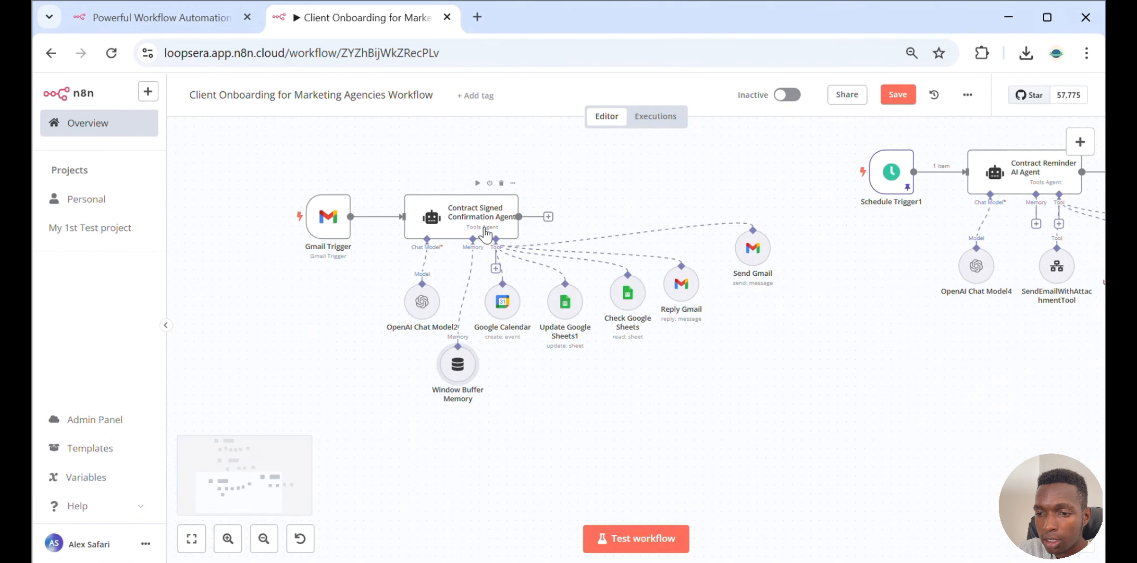
# Open the Google Calendar tool and examine its Start, End, Attendees and Description expressions
pyautogui.click(506, 315)
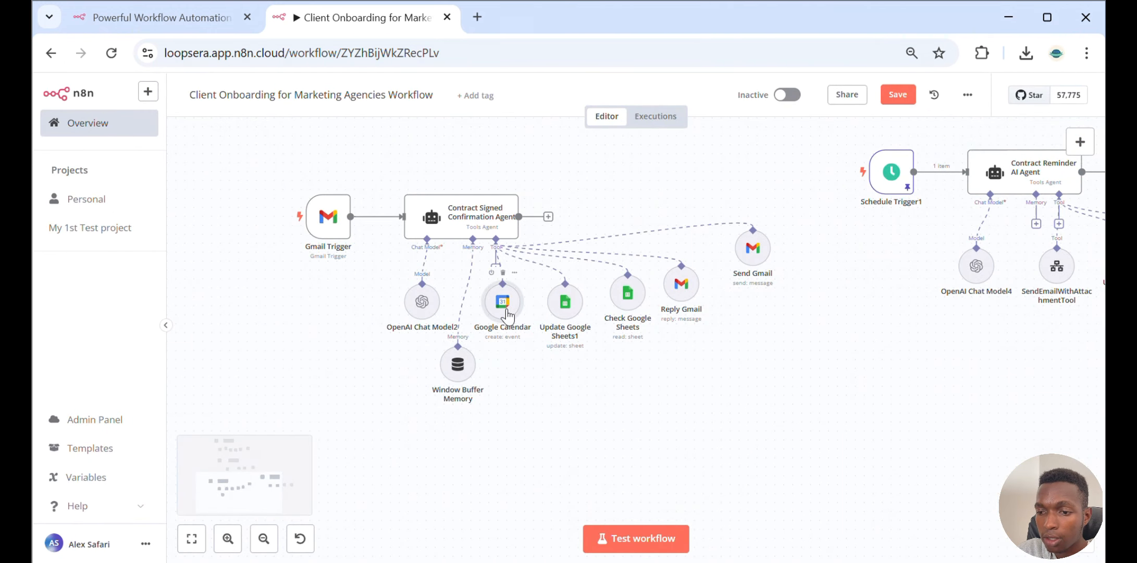
pyautogui.doubleClick(507, 316)
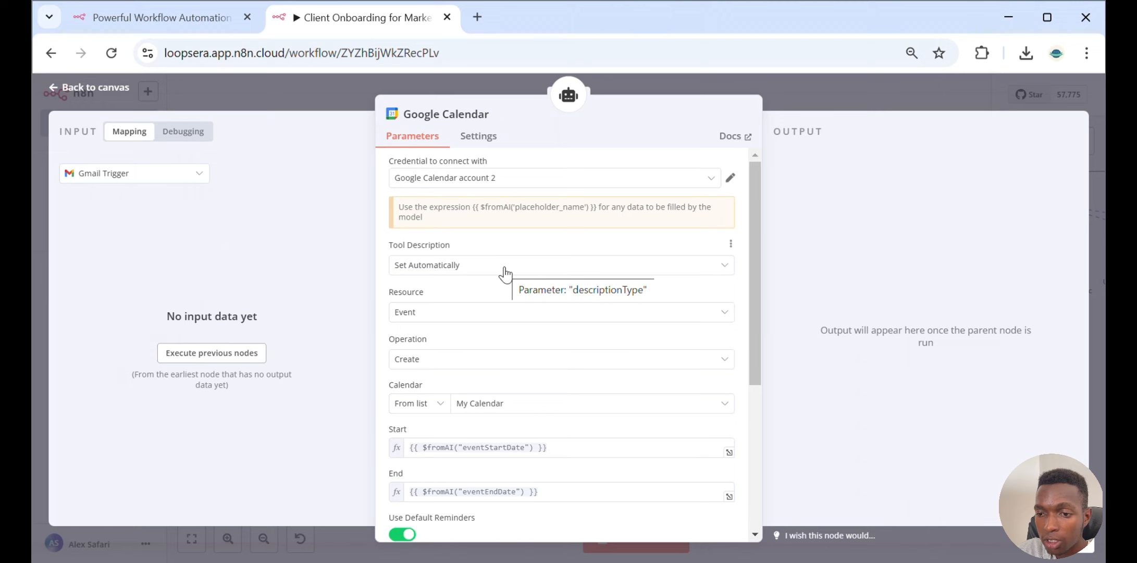
pyautogui.scroll(-2, 475, 242)
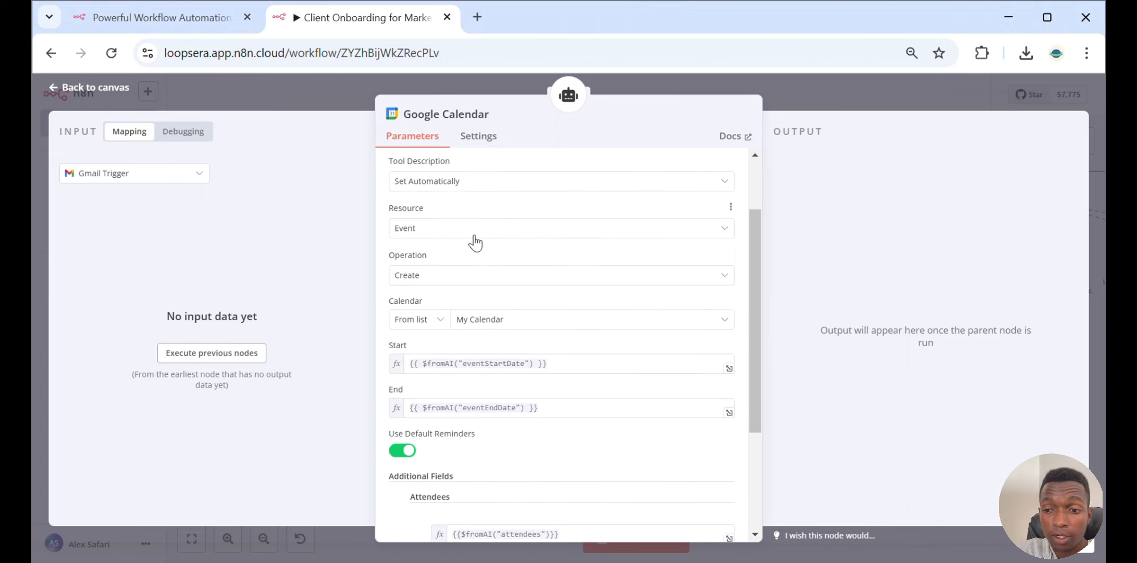
pyautogui.click(495, 320)
pyautogui.click(507, 312)
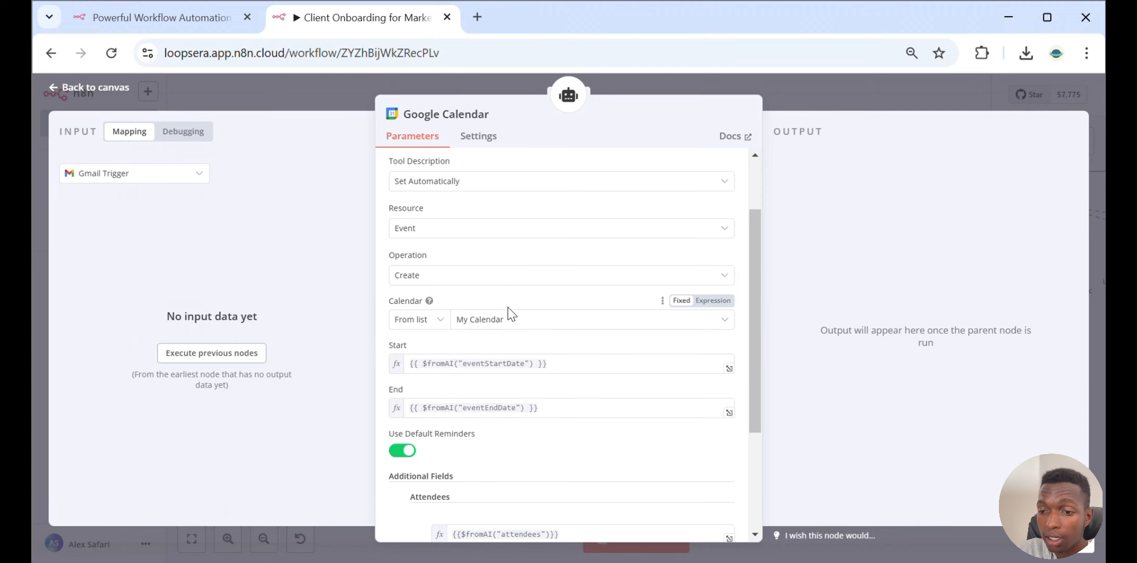
pyautogui.click(495, 362)
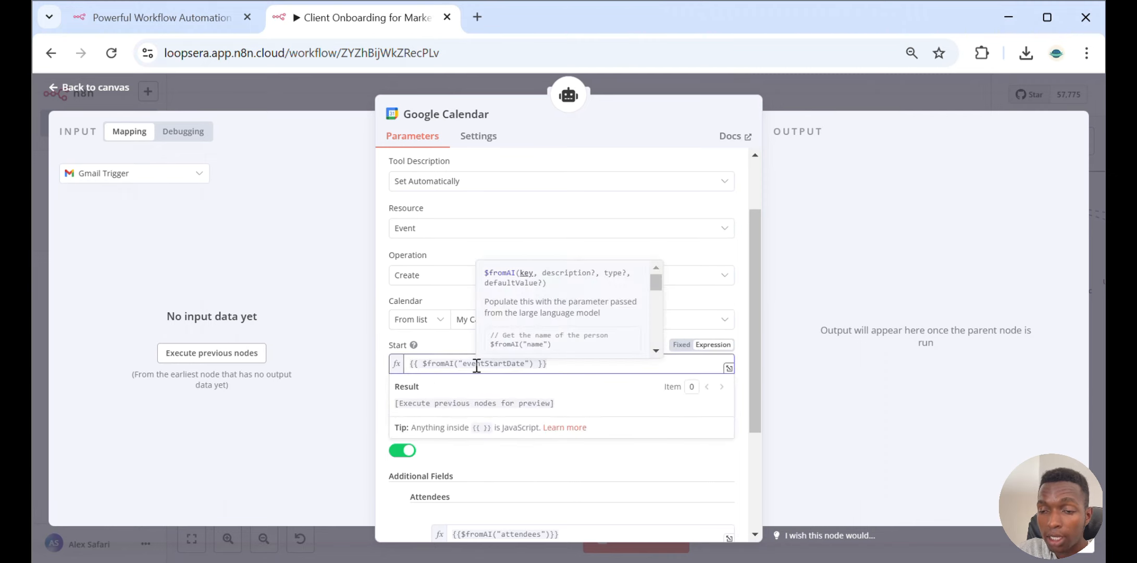
pyautogui.click(440, 340)
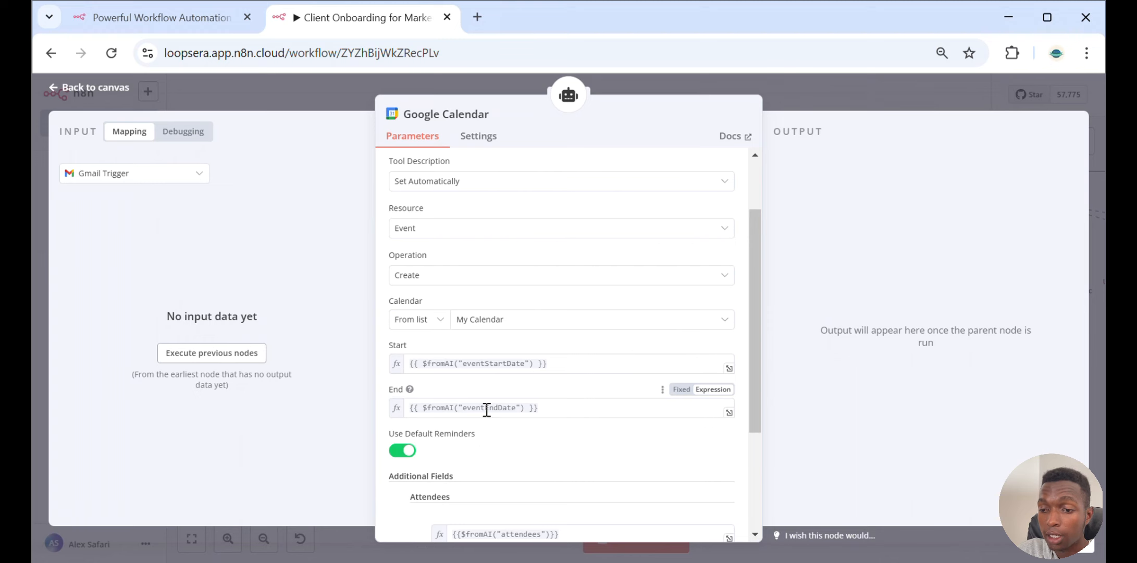
pyautogui.scroll(-3, 487, 409)
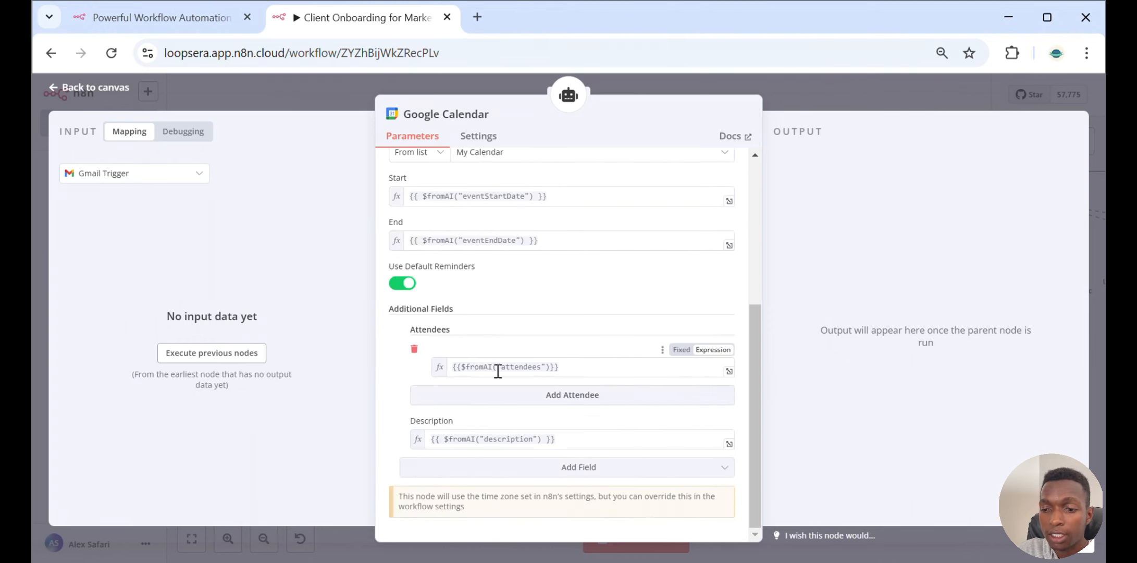
pyautogui.click(849, 98)
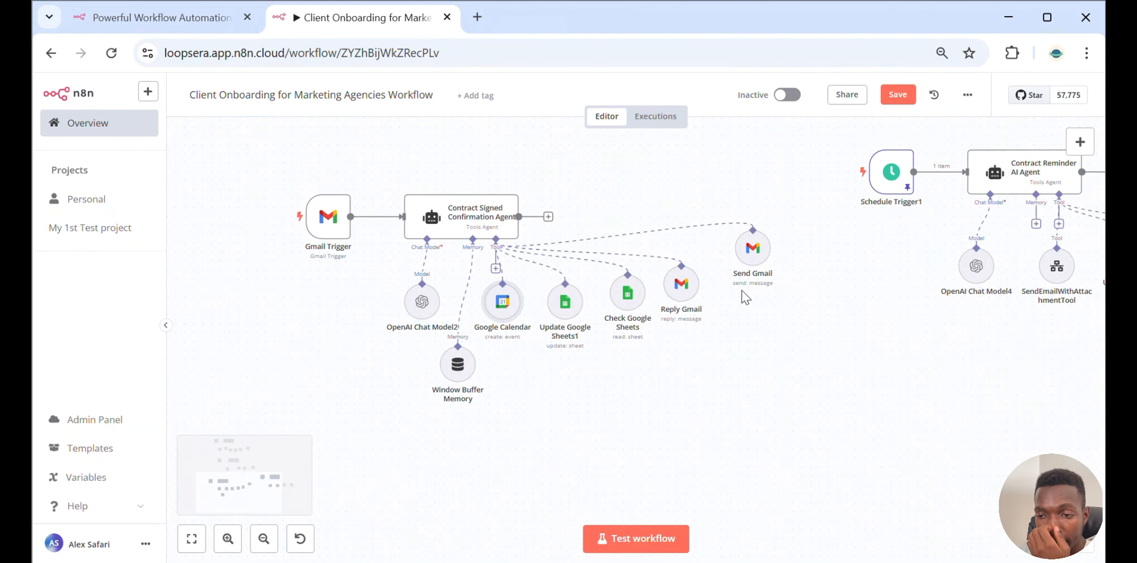
# Open the Update Google Sheets1 tool and review its match column and the column values it updates
pyautogui.doubleClick(562, 313)
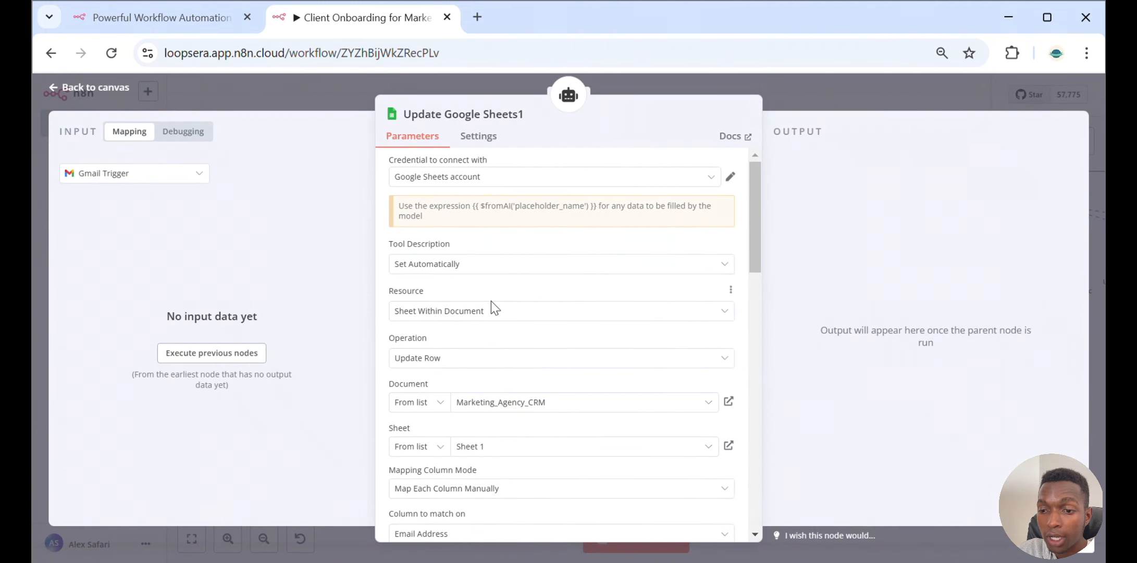
pyautogui.scroll(-2, 491, 301)
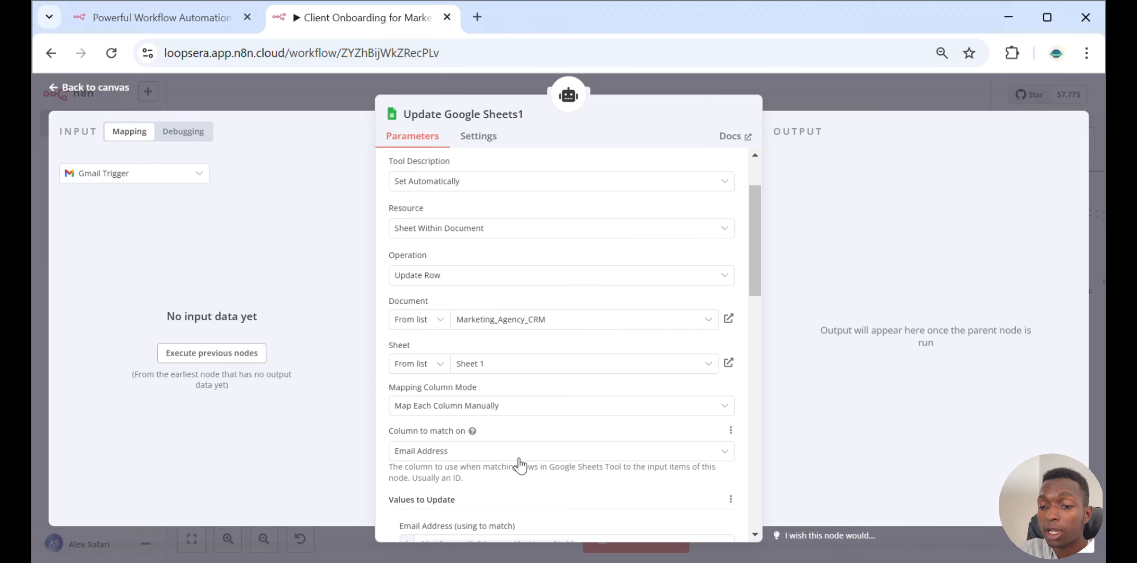
pyautogui.scroll(-3, 519, 463)
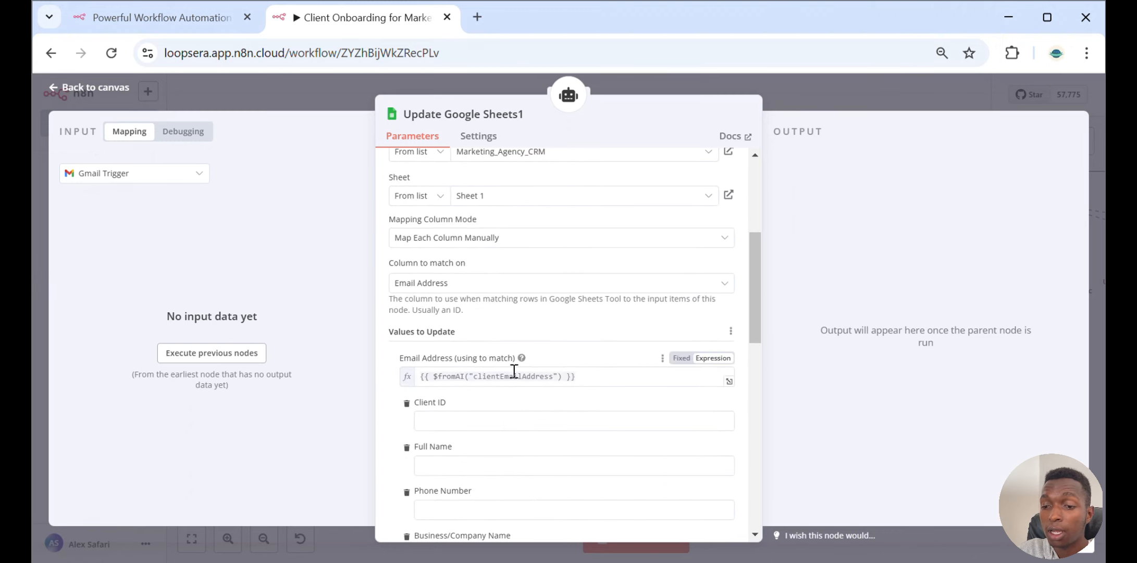
pyautogui.click(580, 371)
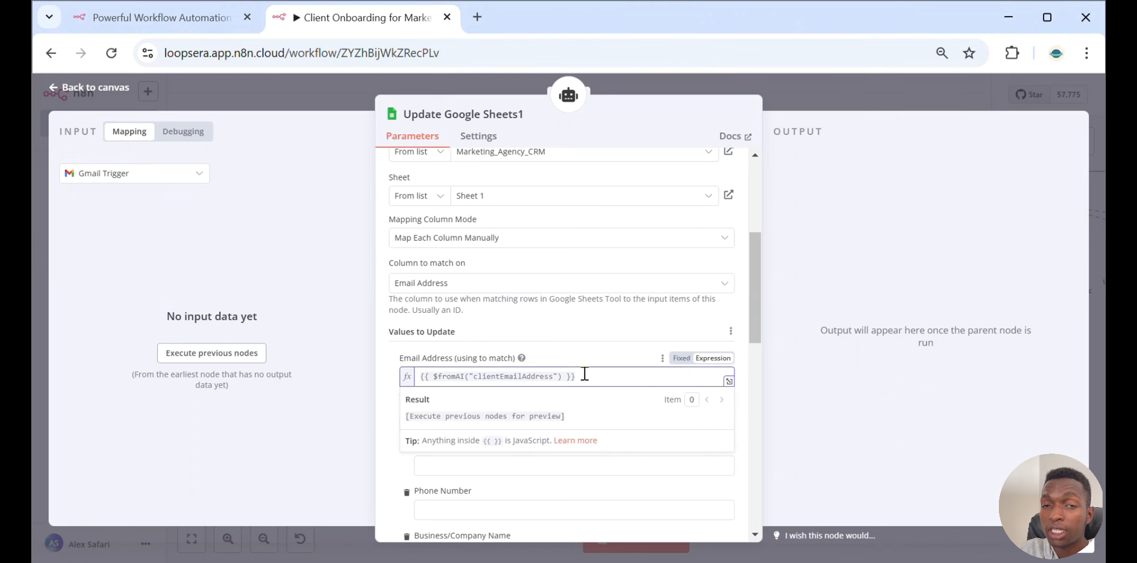
pyautogui.scroll(-2, 565, 354)
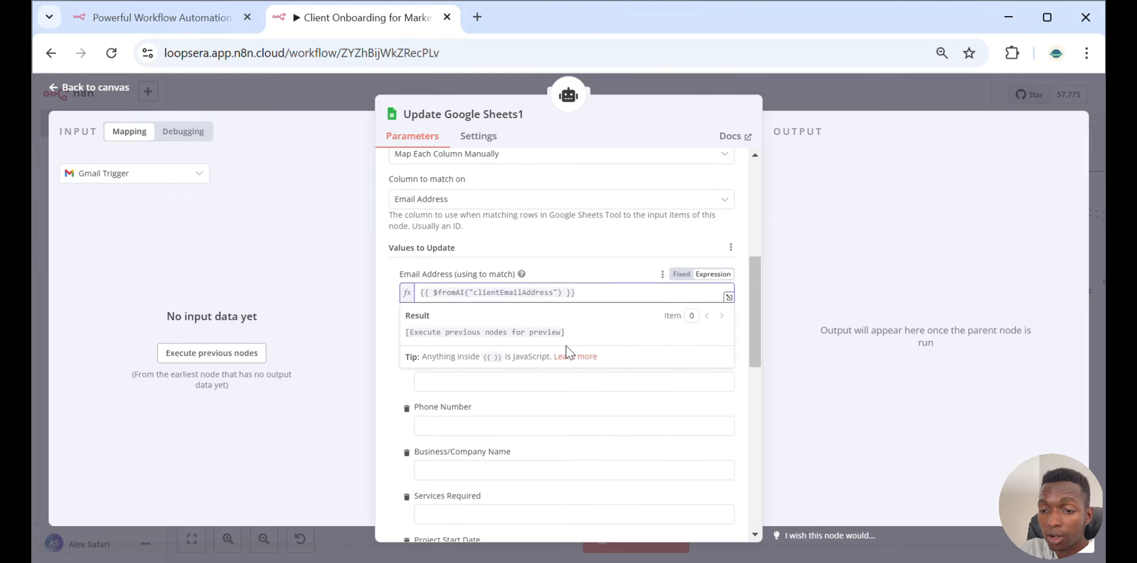
pyautogui.click(558, 252)
pyautogui.scroll(-5, 558, 261)
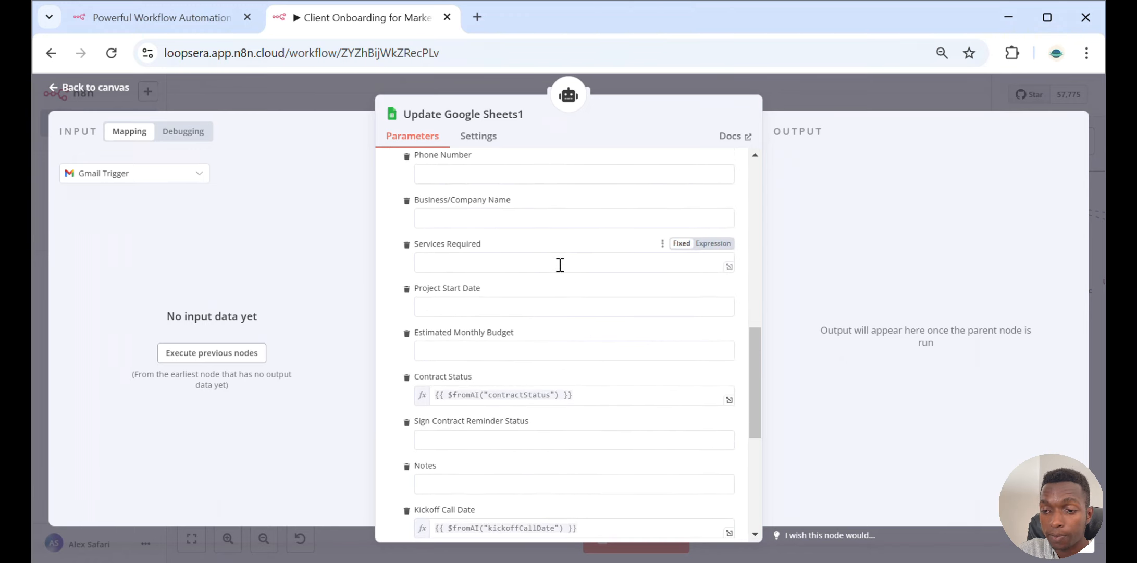
pyautogui.click(595, 390)
pyautogui.scroll(-5, 595, 388)
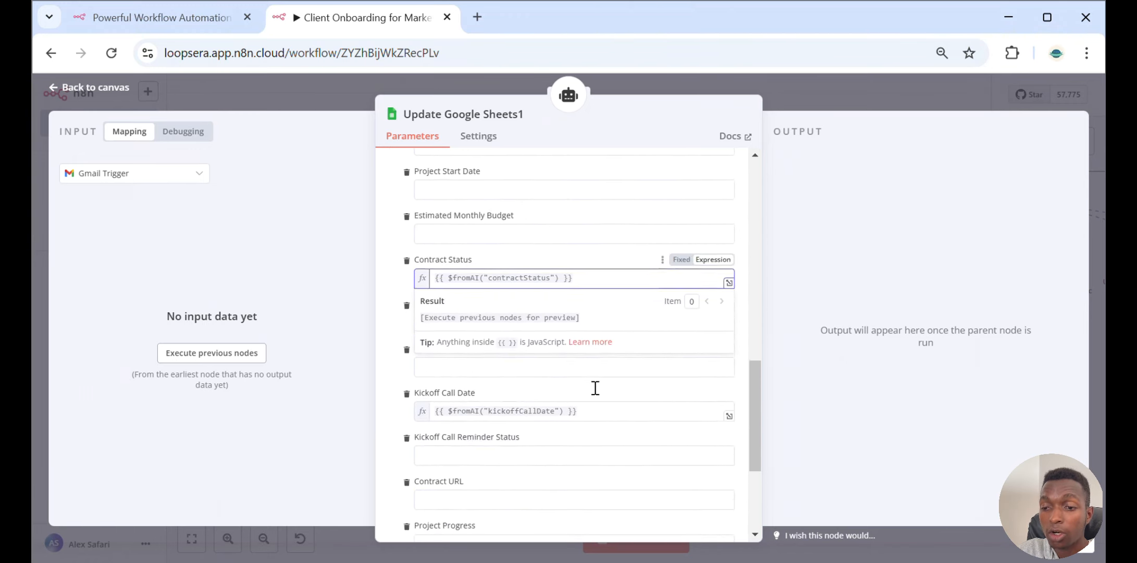
pyautogui.click(584, 272)
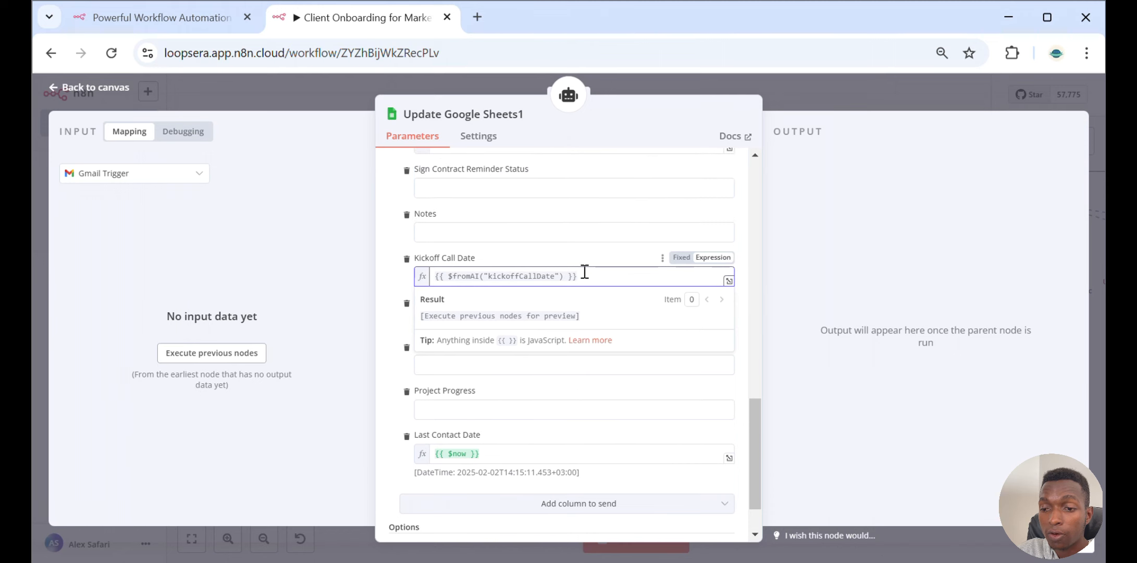
pyautogui.scroll(-1, 545, 312)
pyautogui.click(501, 389)
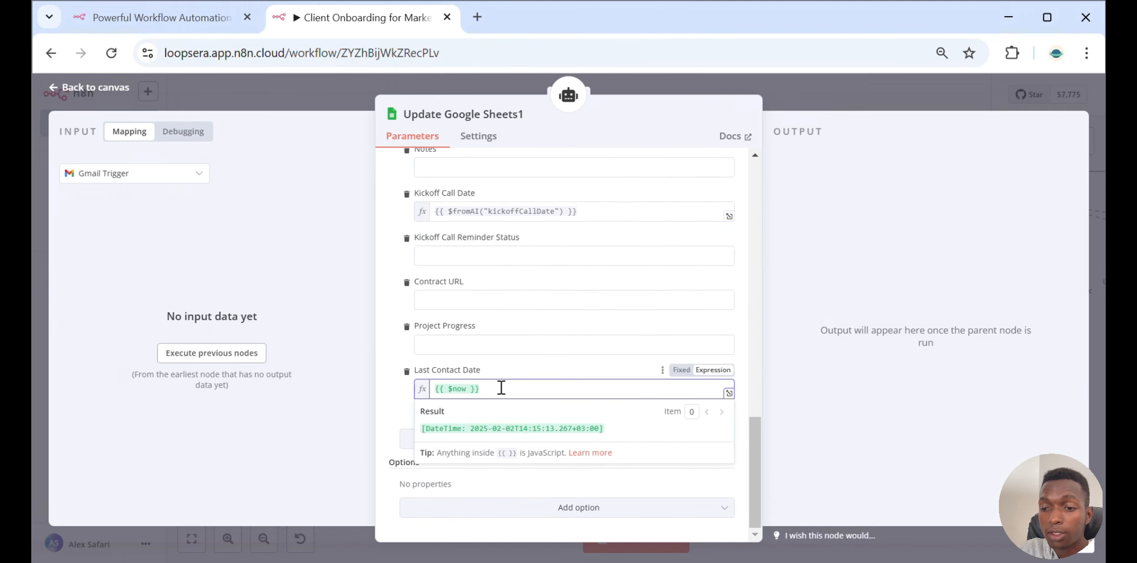
pyautogui.press('Escape')
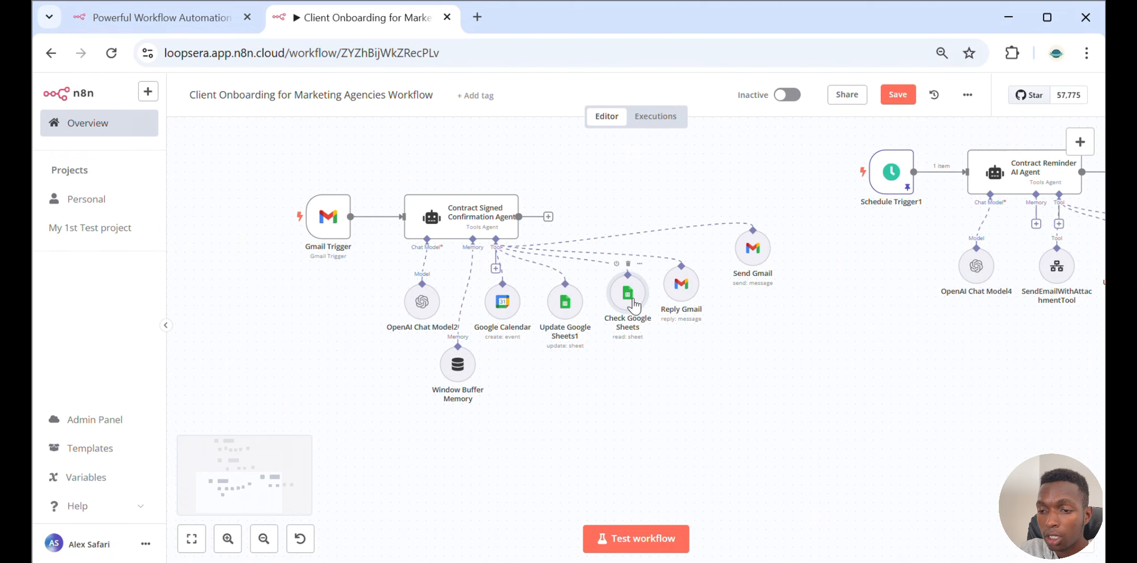
# Open the Check Google Sheets tool and review its document, sheet and filter settings
pyautogui.doubleClick(632, 301)
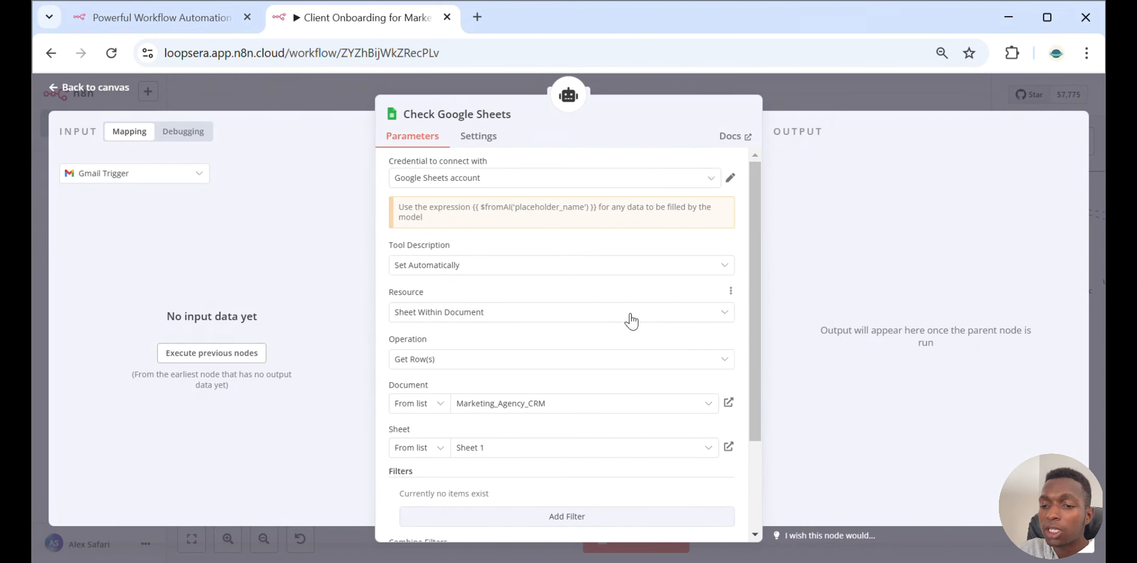
pyautogui.scroll(-3, 631, 321)
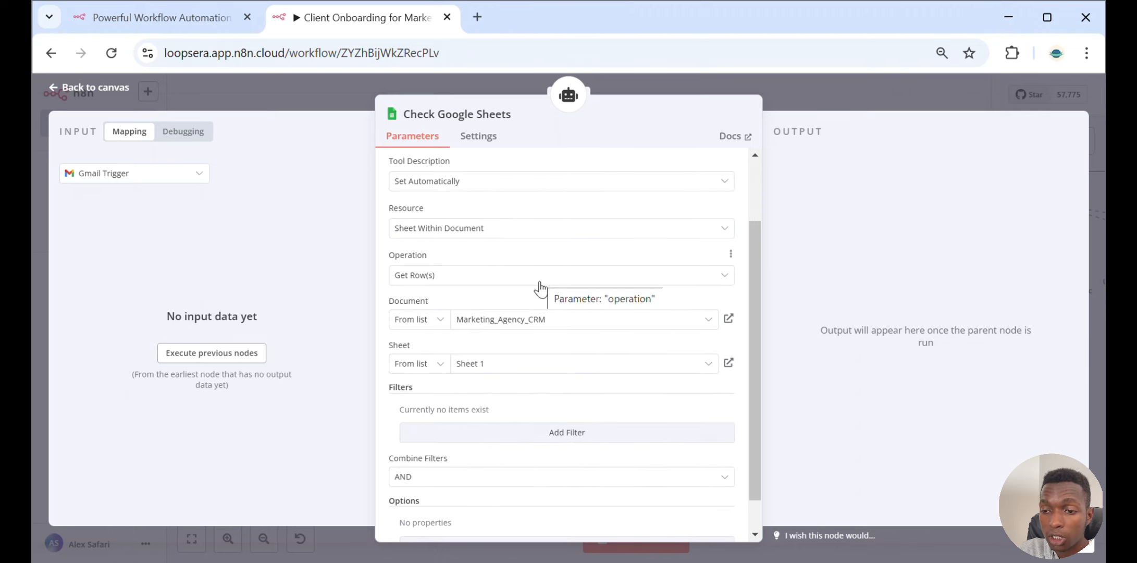
pyautogui.scroll(-1, 540, 287)
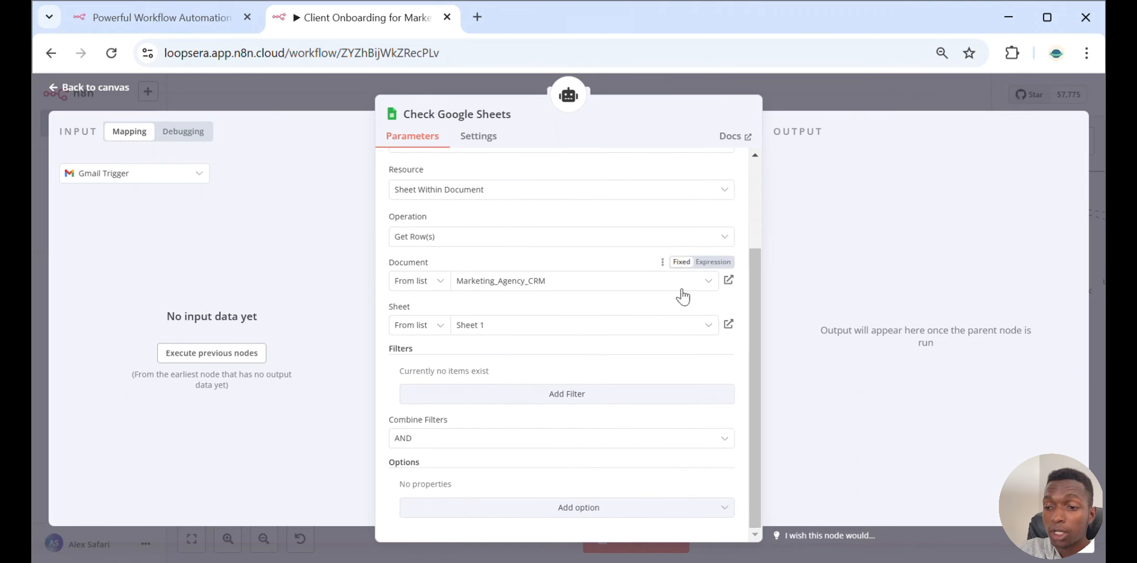
pyautogui.click(880, 82)
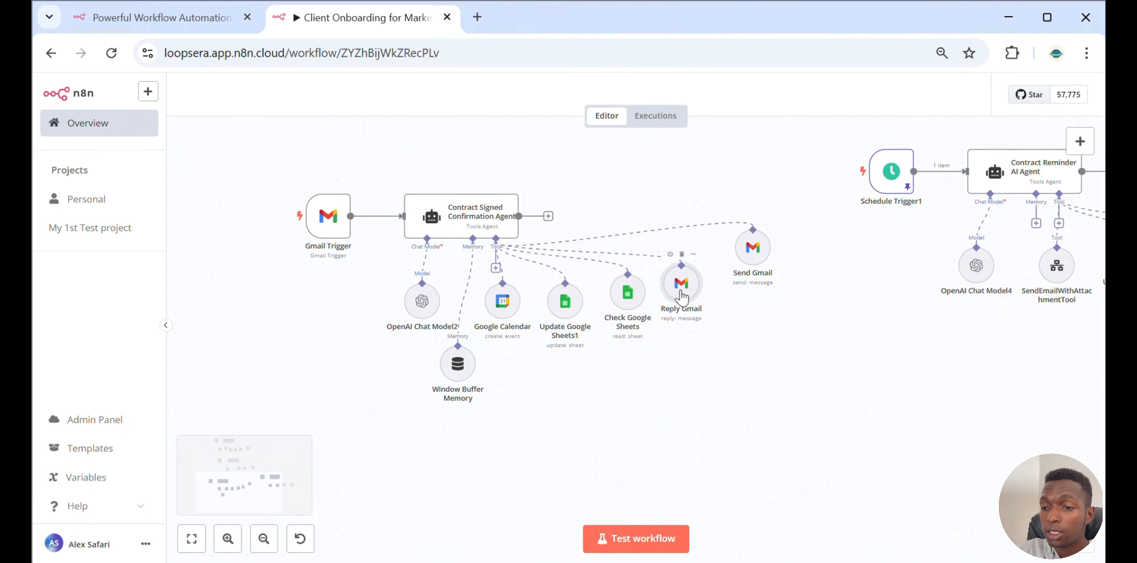
# Open the Reply Gmail tool and review its Message ID and Message expressions
pyautogui.doubleClick(681, 293)
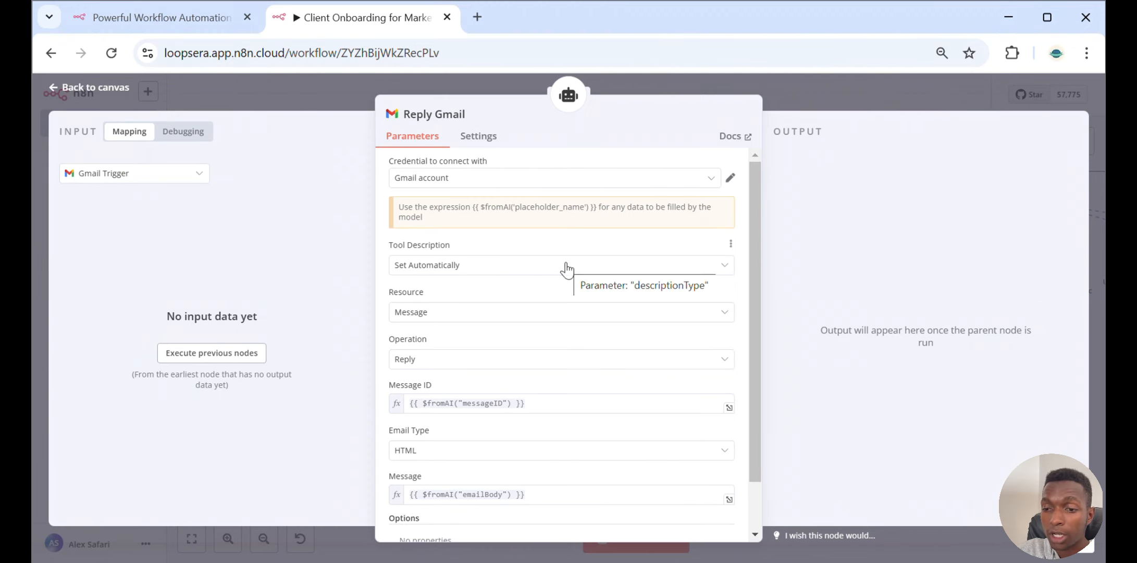
pyautogui.scroll(-2, 567, 269)
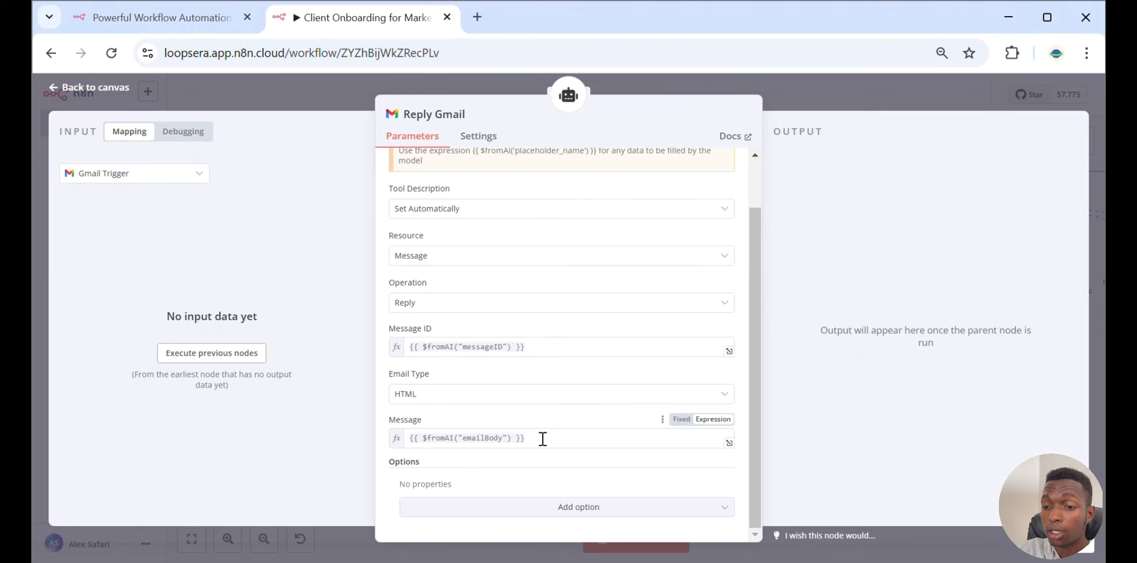
pyautogui.click(788, 109)
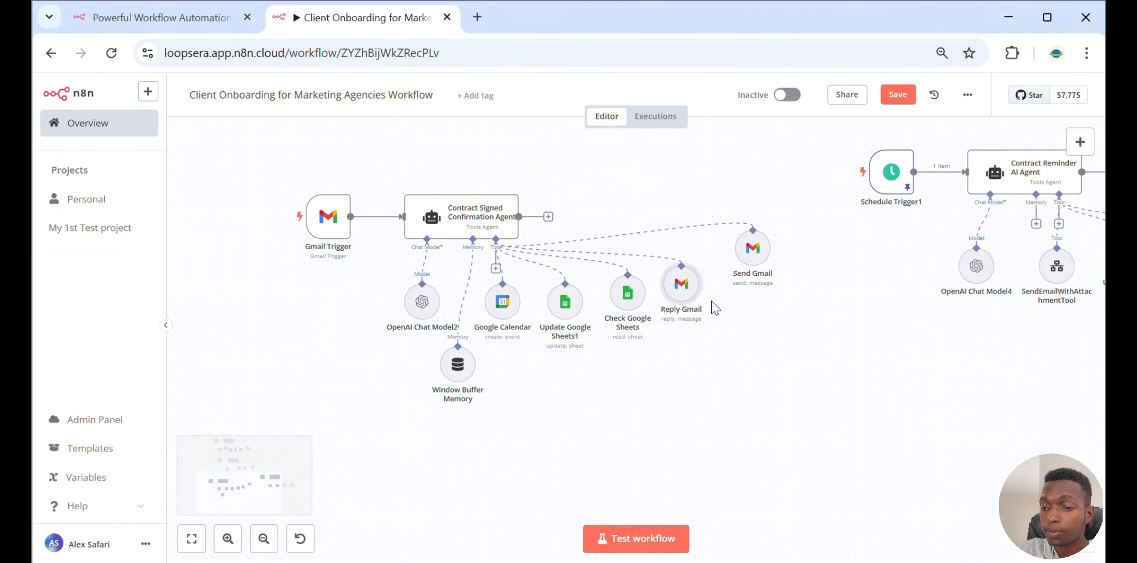
# Open the Send Gmail tool and review its To, Subject, Email Type and Message fields
pyautogui.doubleClick(756, 253)
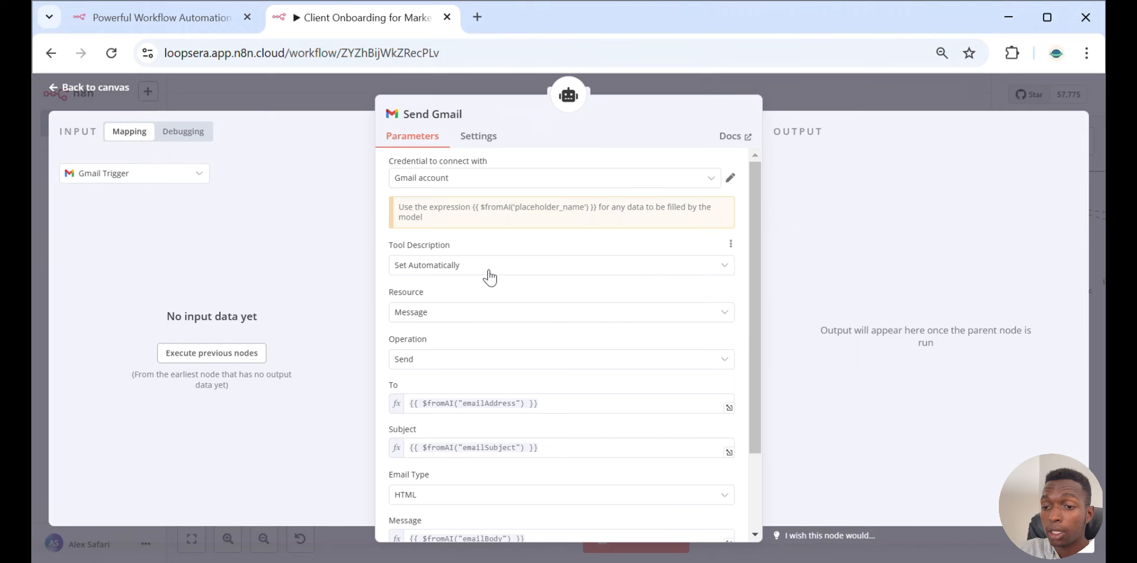
pyautogui.scroll(-2, 490, 276)
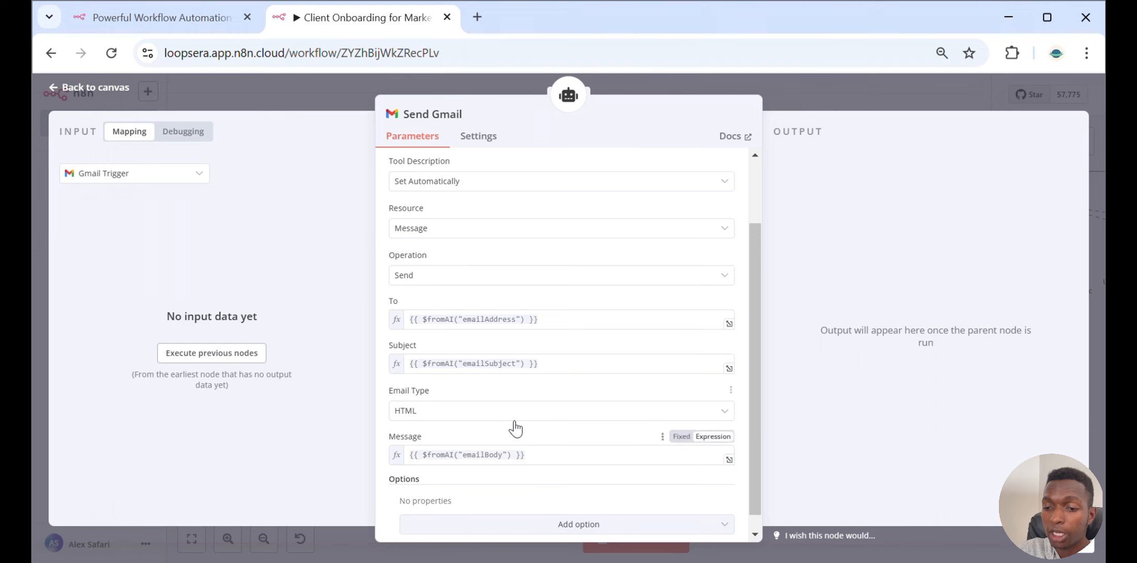
pyautogui.scroll(-1, 509, 427)
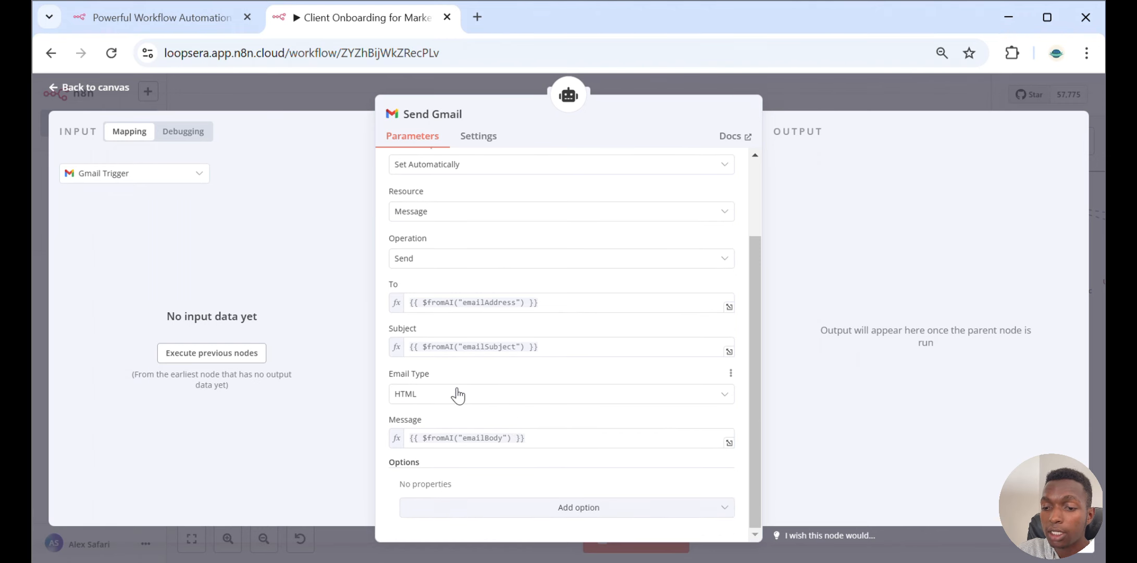
pyautogui.click(837, 86)
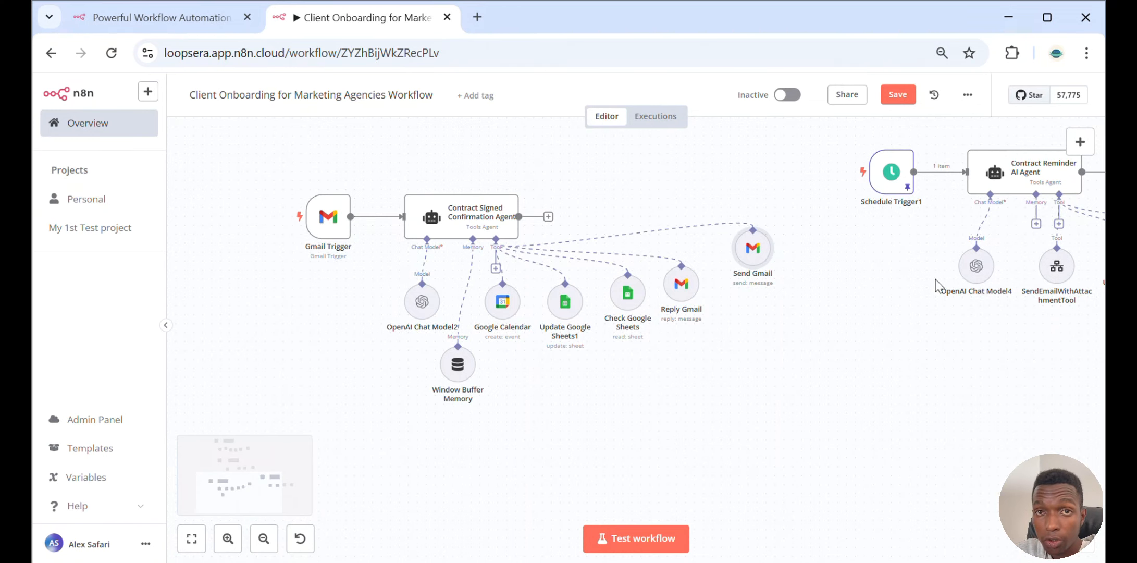
# Move to the contract reminder section and inspect the Schedule Trigger1 interval settings
pyautogui.scroll(-3, 938, 286)
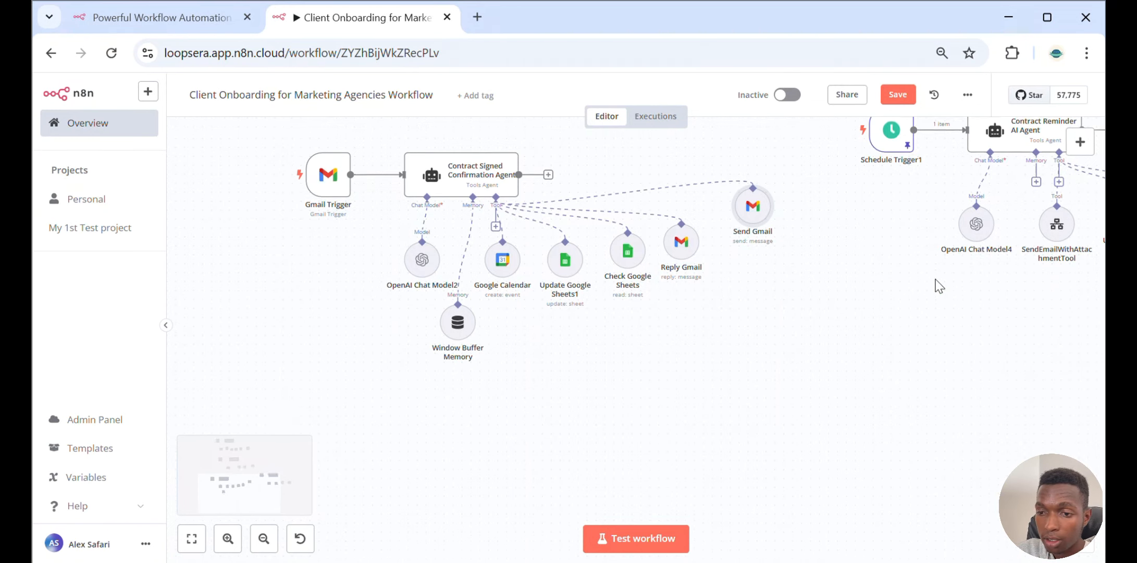
pyautogui.scroll(10, 937, 286)
pyautogui.scroll(-3, 937, 285)
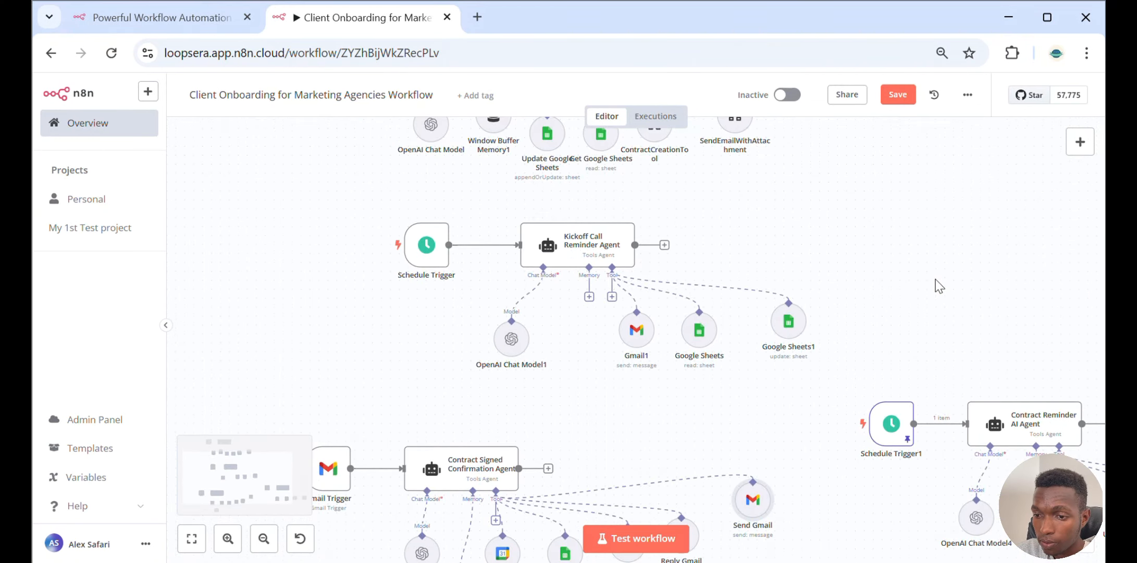
pyautogui.hscroll(7, 939, 286)
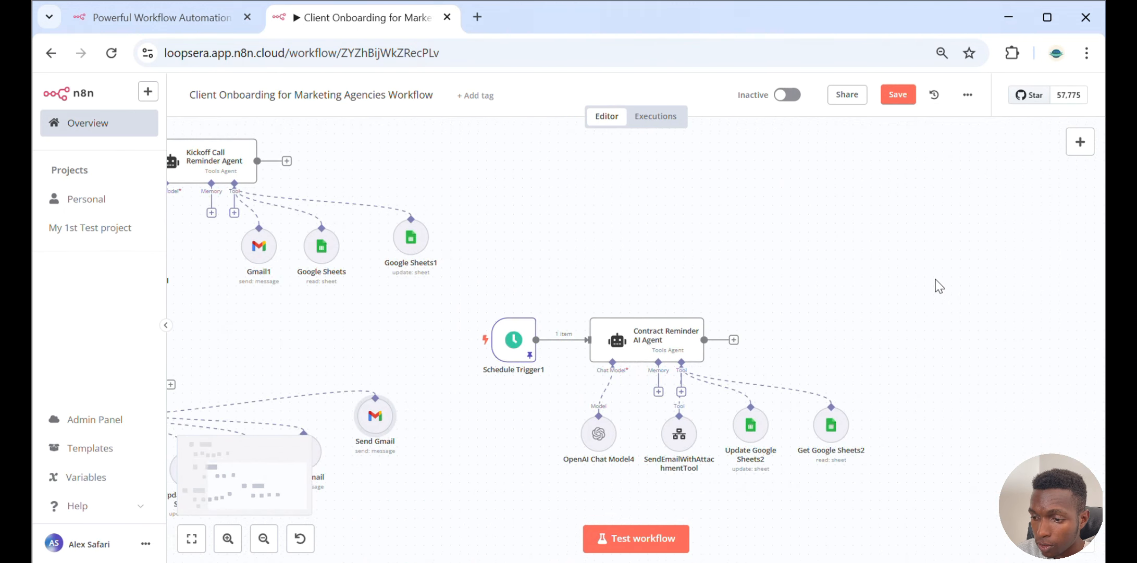
pyautogui.scroll(-1, 937, 286)
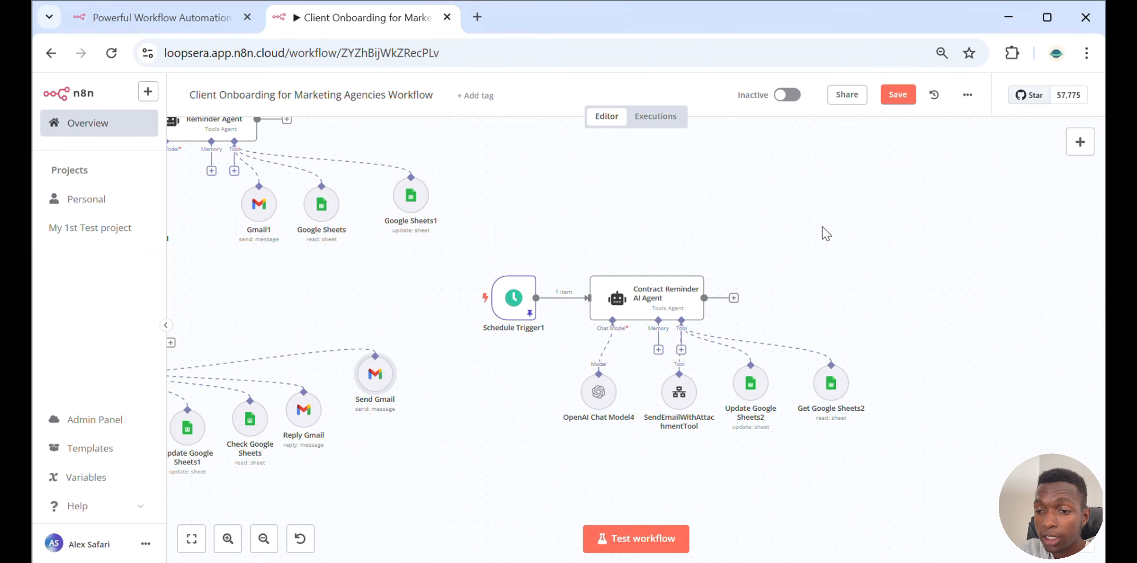
pyautogui.doubleClick(508, 305)
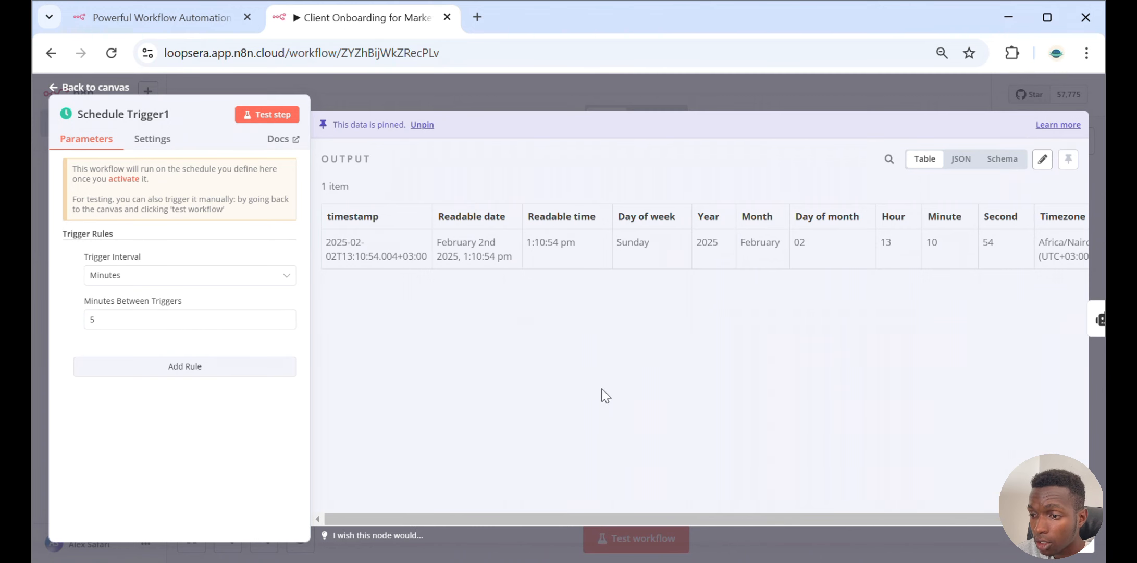
pyautogui.click(693, 78)
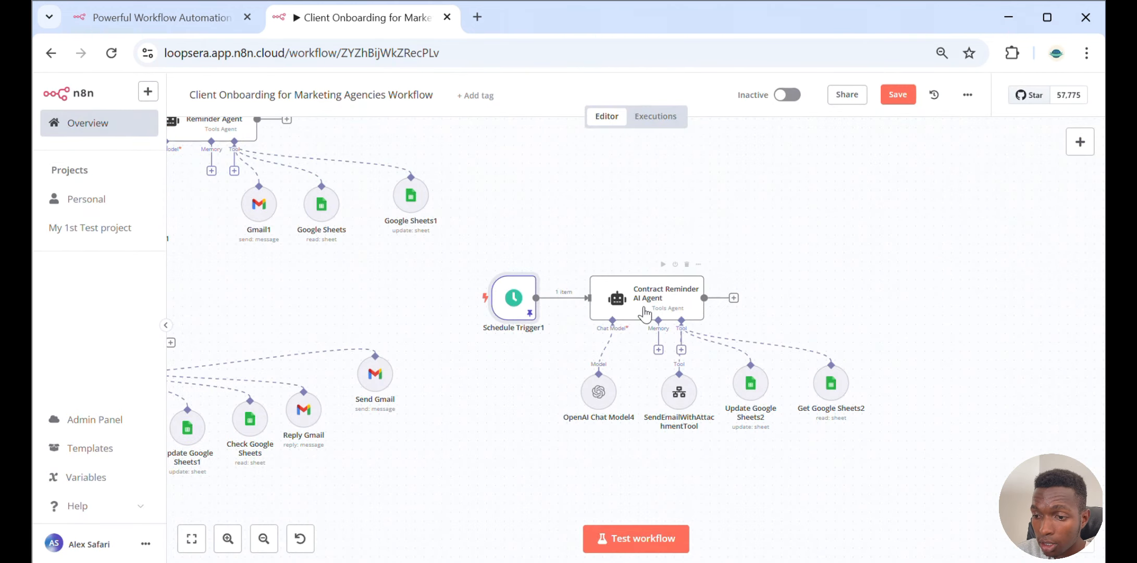
# Open the Contract Reminder AI Agent and examine its Text prompt expression with the current time
pyautogui.click(650, 304)
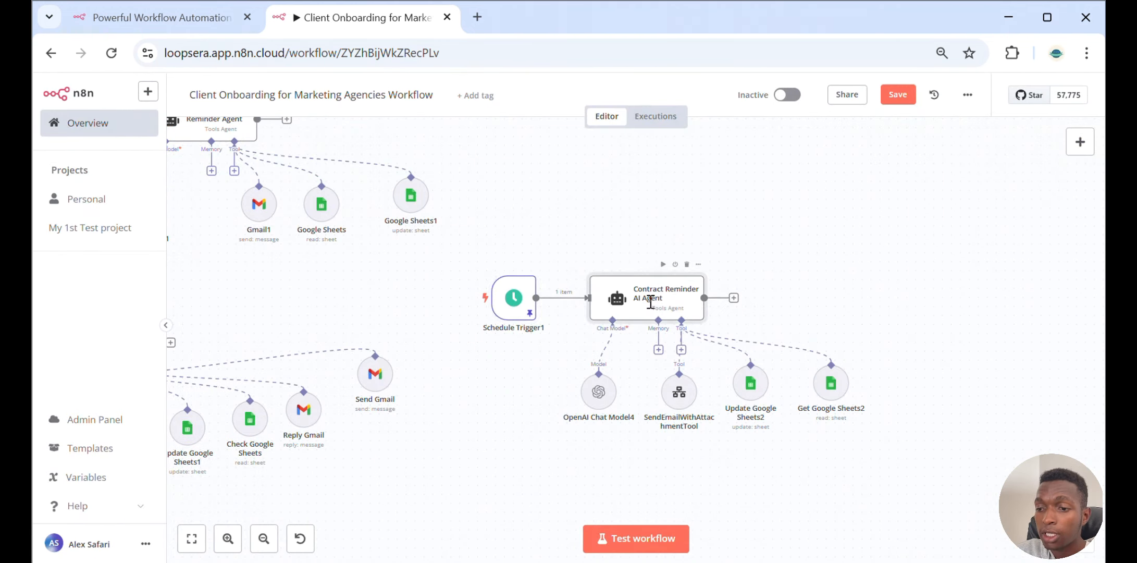
pyautogui.doubleClick(651, 302)
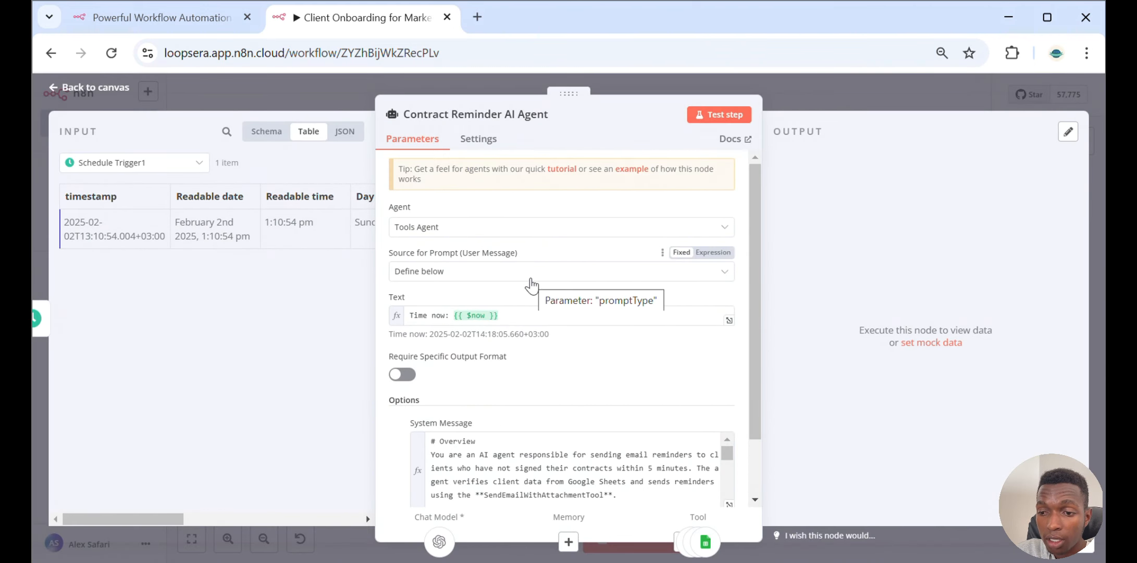
pyautogui.scroll(-2, 532, 285)
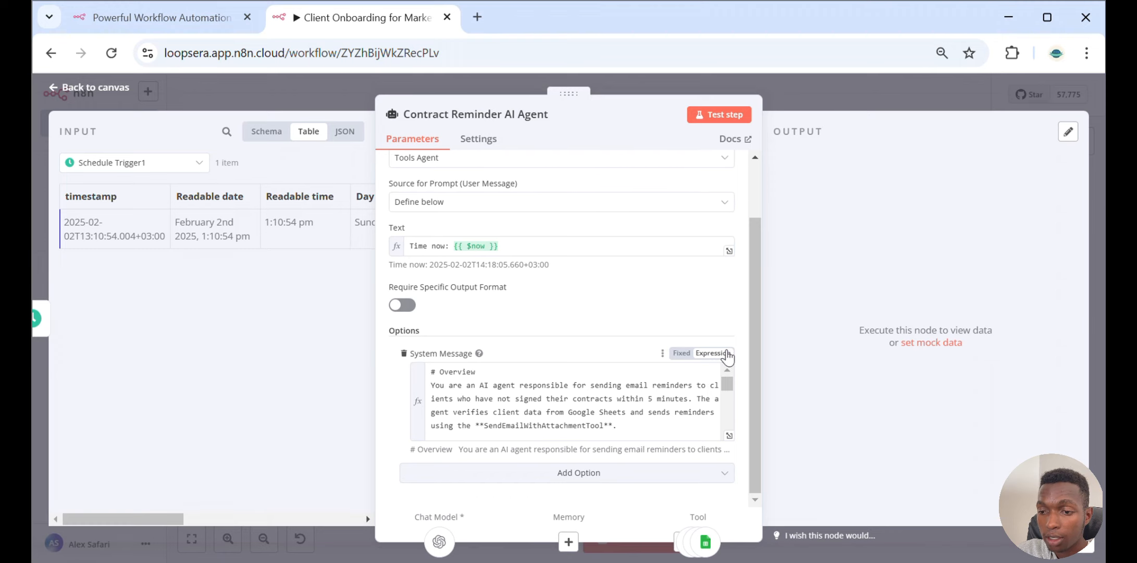
pyautogui.click(520, 250)
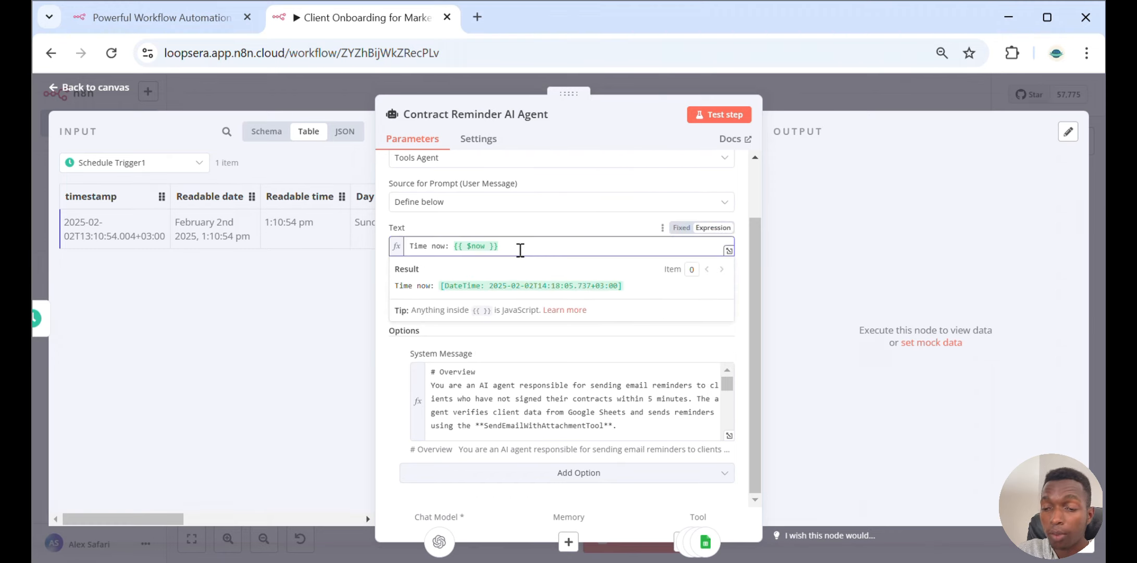
pyautogui.click(510, 232)
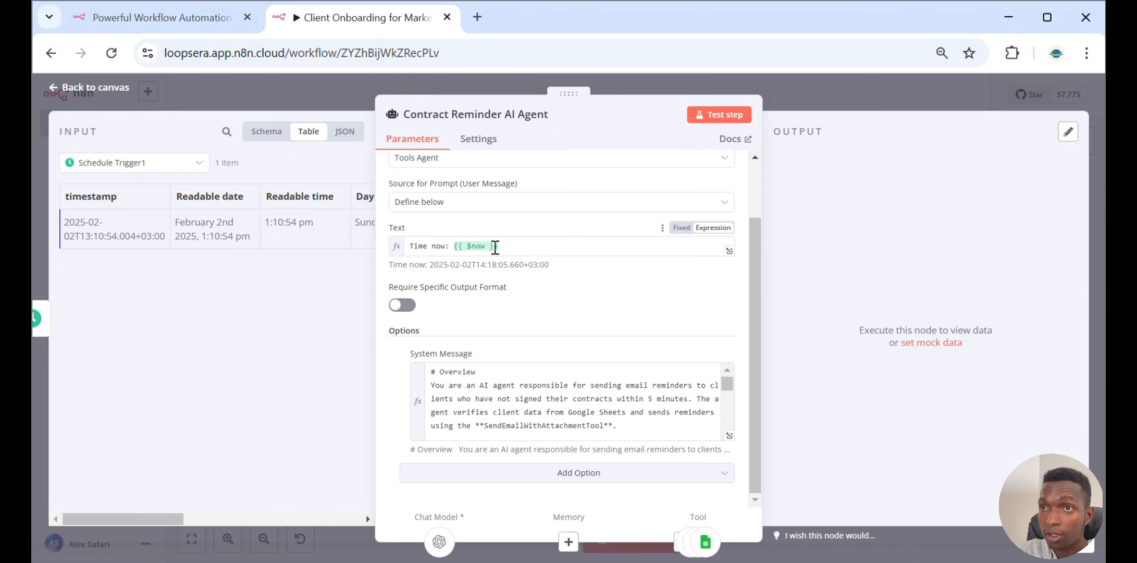
pyautogui.moveTo(733, 562)
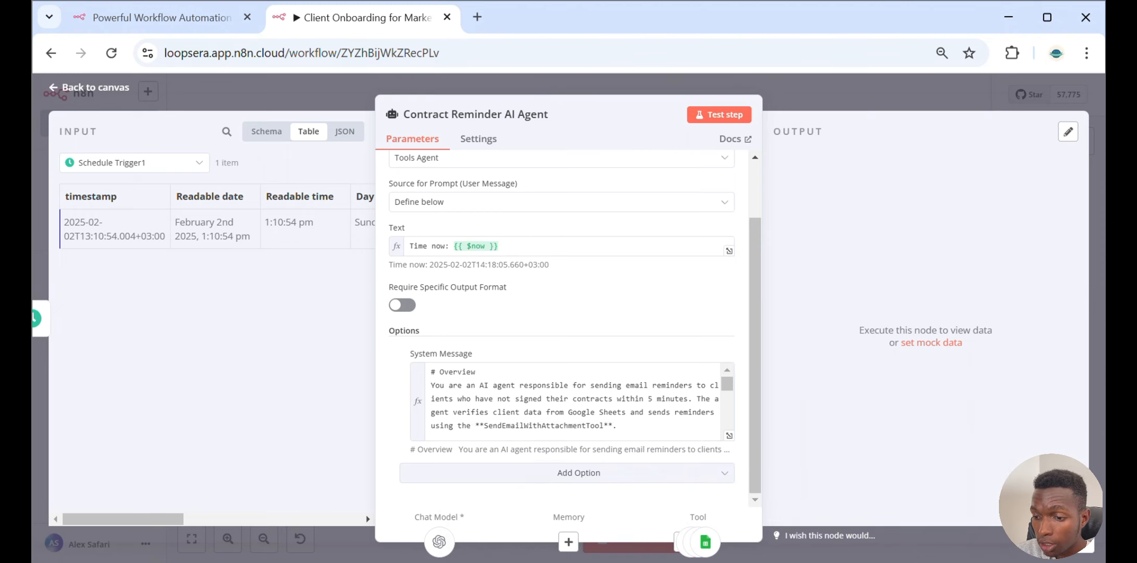
# Switch to the Marketing_Agency_CRM sheet and look at the Last Contact Date column
pyautogui.moveTo(770, 562)
pyautogui.click(747, 504)
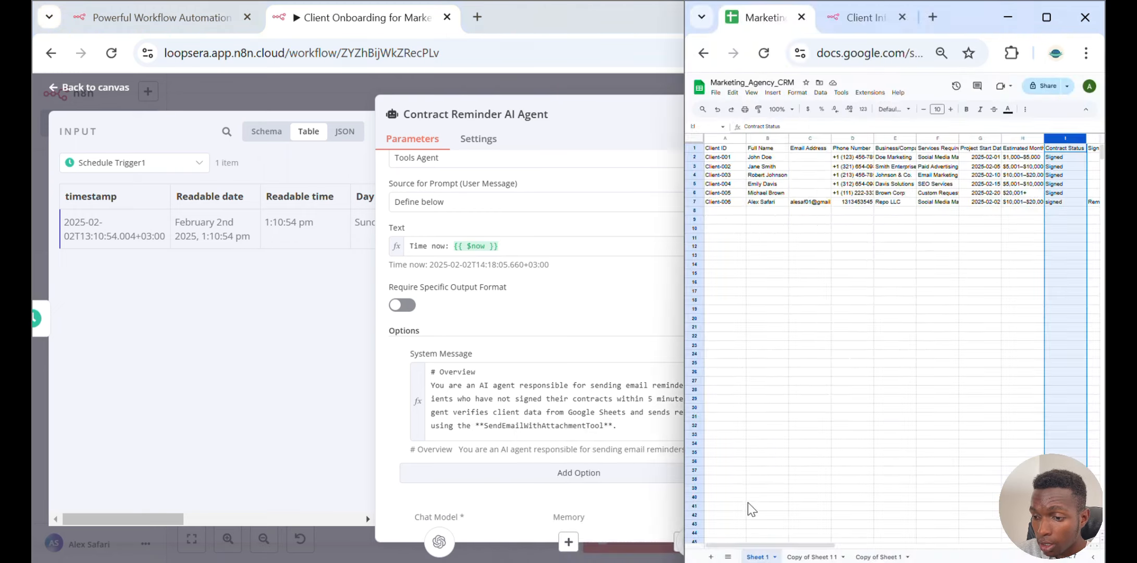
pyautogui.moveTo(794, 545); pyautogui.dragTo(968, 522)
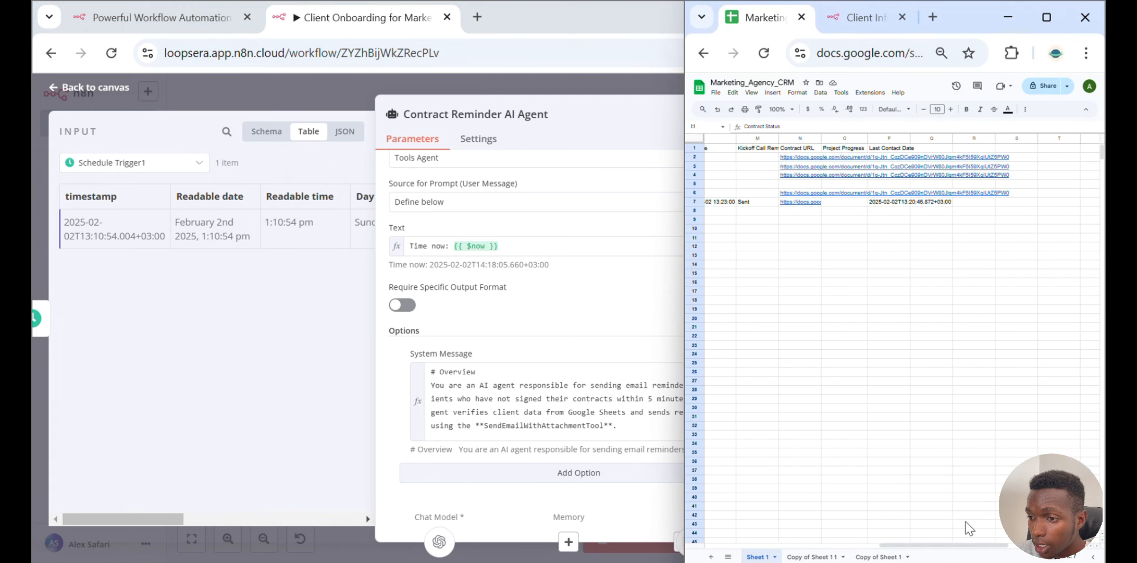
pyautogui.click(892, 205)
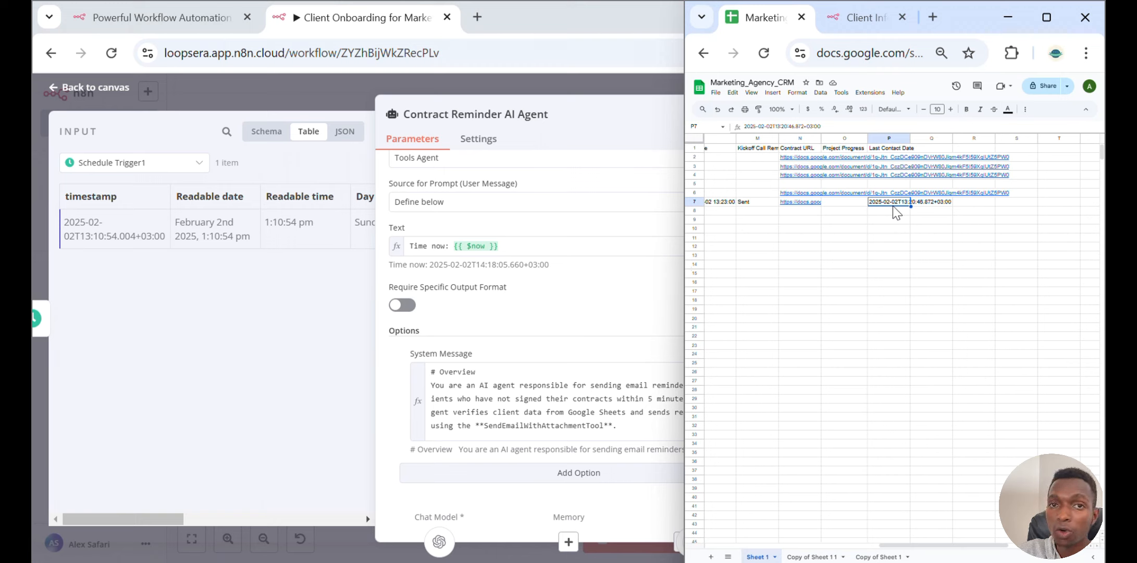
pyautogui.click(526, 247)
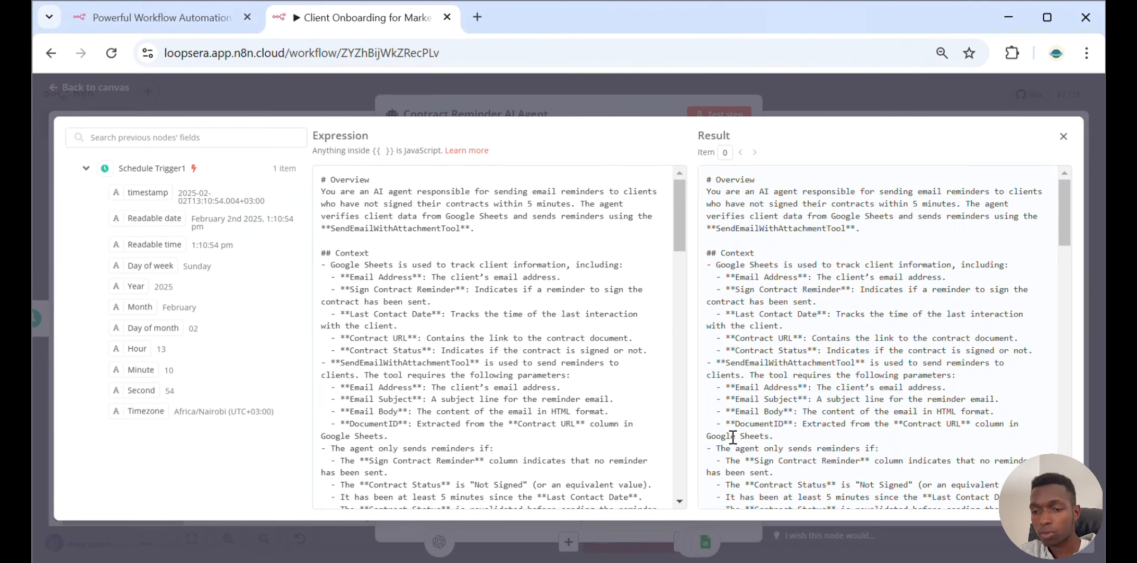
# Open the agent's System Message in the expression editor and highlight its Context section
pyautogui.click(729, 435)
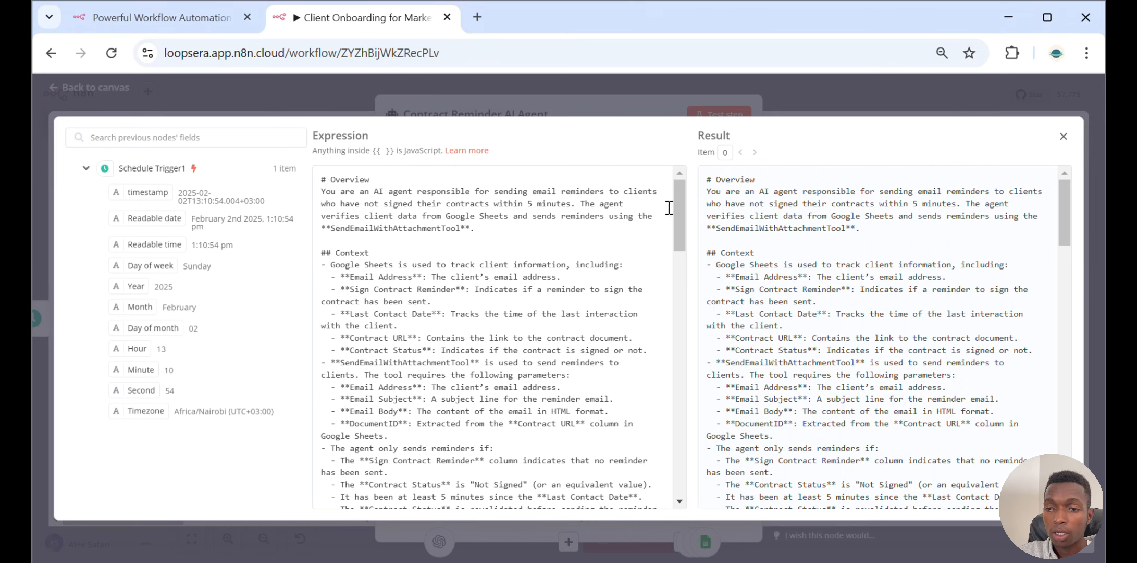
pyautogui.moveTo(321, 179); pyautogui.dragTo(480, 234)
pyautogui.moveTo(321, 253); pyautogui.dragTo(615, 411)
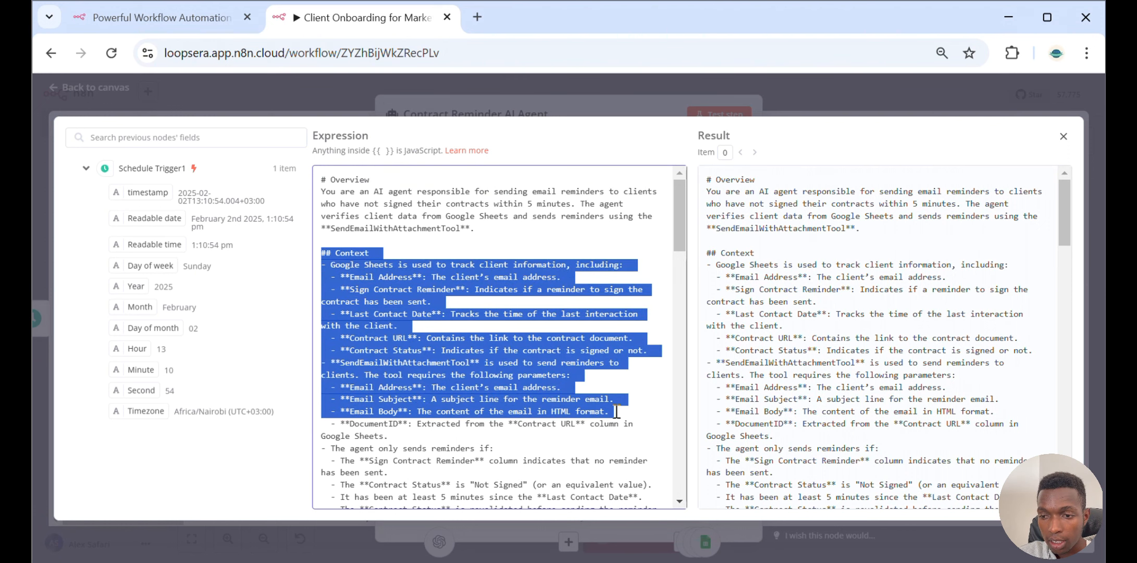
# Scroll through the System Message instructions and highlight the example Contract URL in the DocumentID step
pyautogui.scroll(-6, 616, 411)
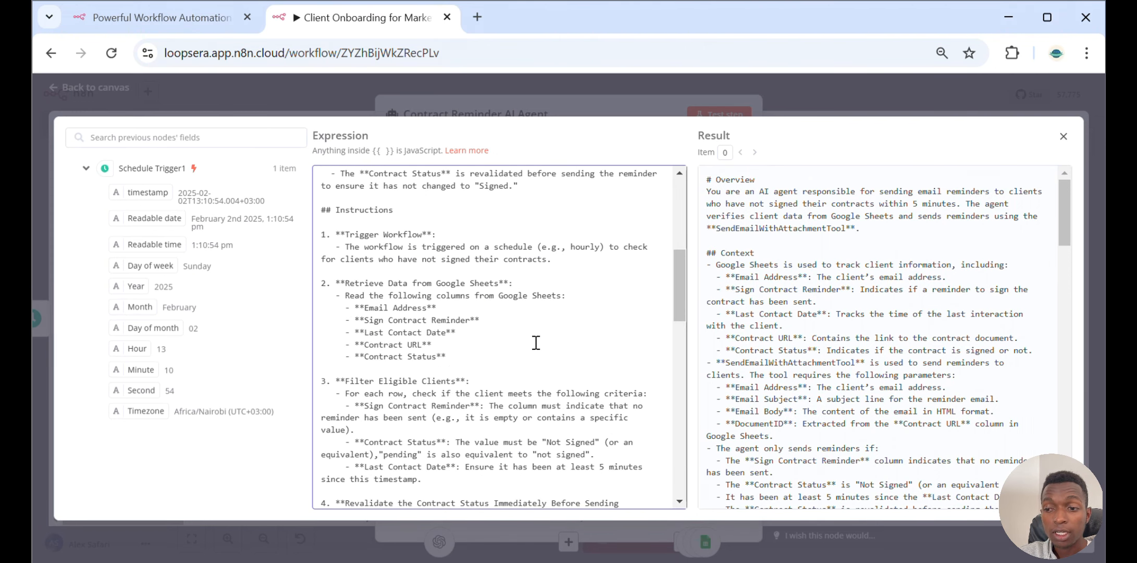
pyautogui.scroll(-2, 535, 342)
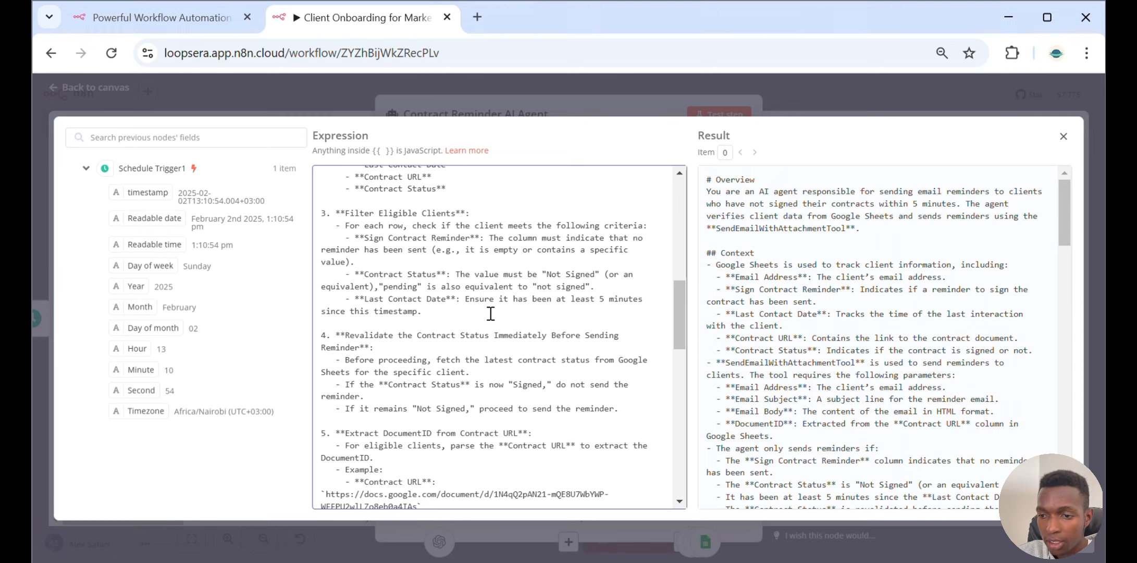
pyautogui.scroll(-3, 491, 315)
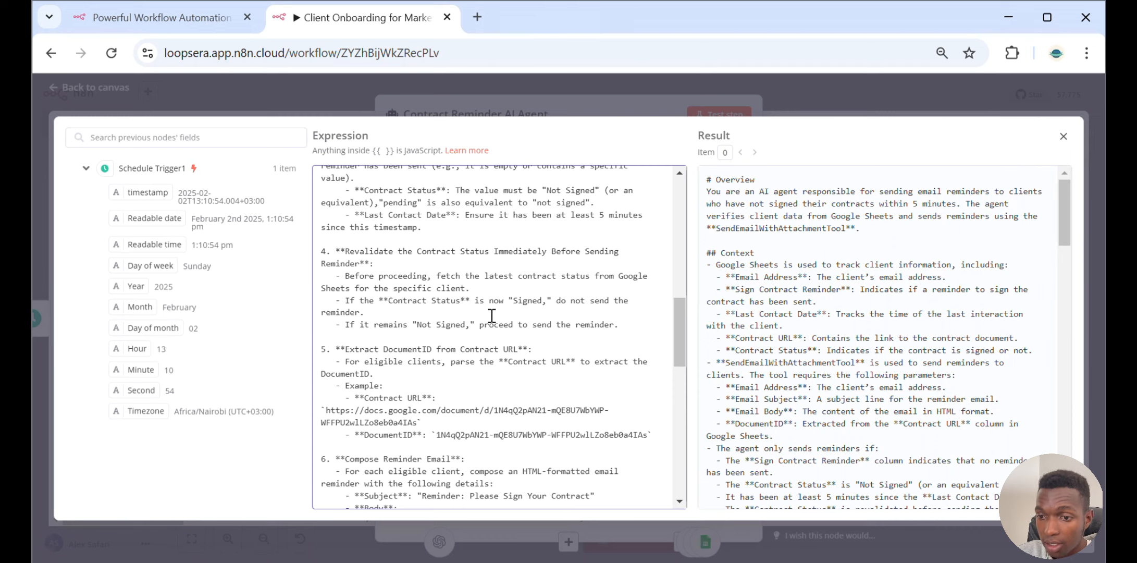
pyautogui.scroll(-5, 492, 315)
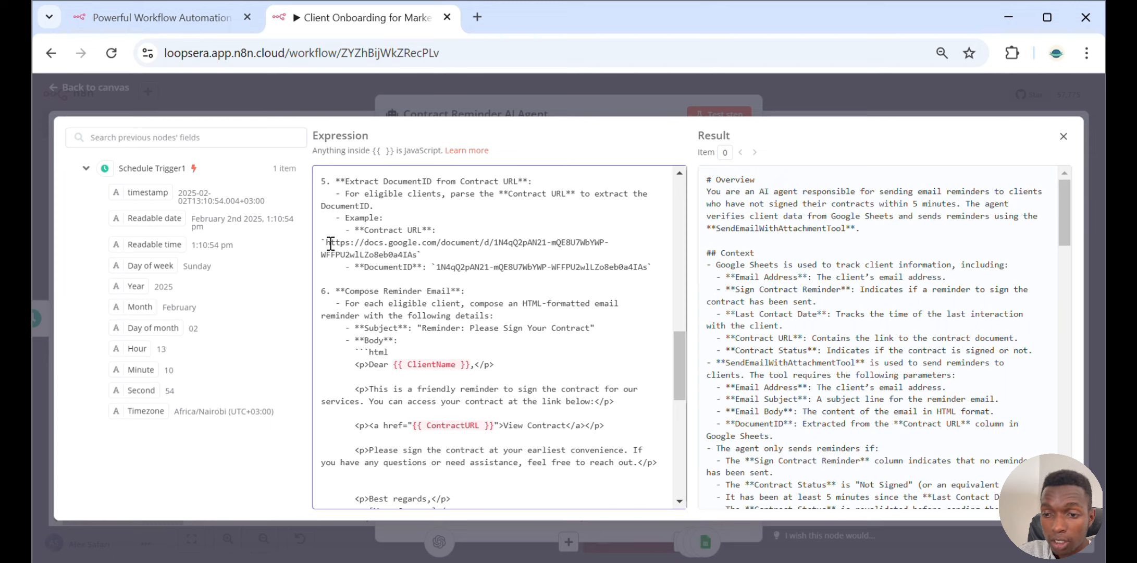
pyautogui.moveTo(325, 242); pyautogui.dragTo(423, 253)
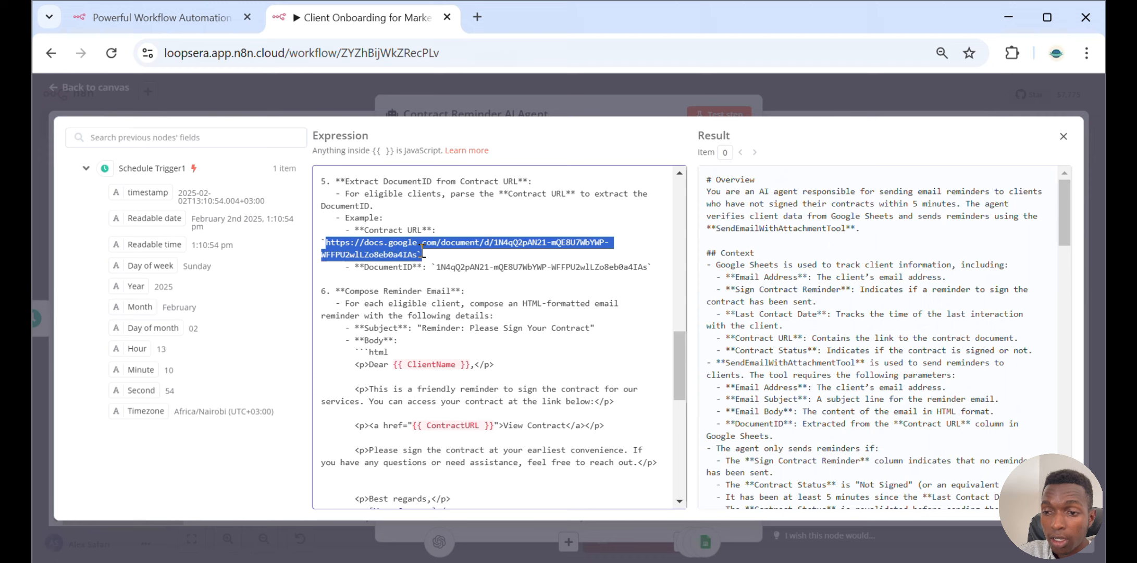
pyautogui.click(496, 241)
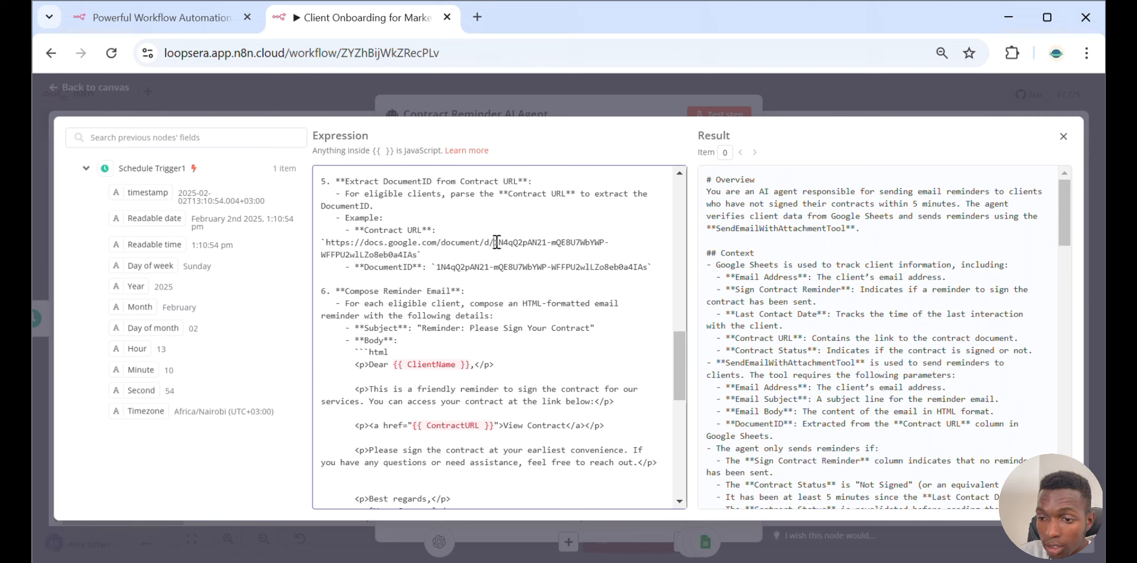
# Highlight the example DocumentID and scroll through the reminder email composition and sending instructions of the System Message
pyautogui.moveTo(495, 242); pyautogui.dragTo(418, 255)
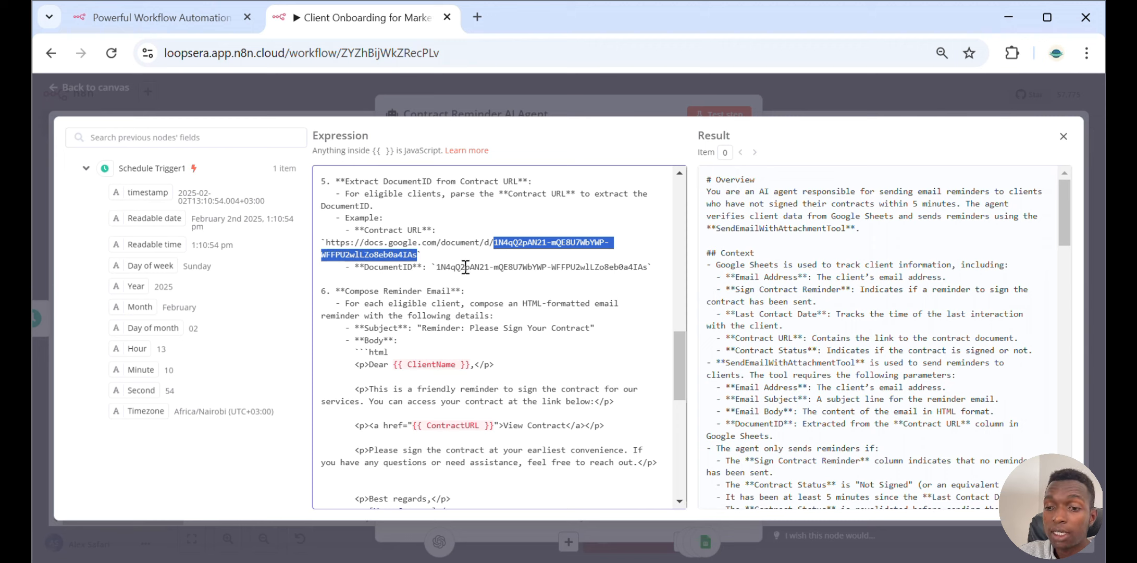
pyautogui.scroll(-2, 458, 262)
pyautogui.click(384, 211)
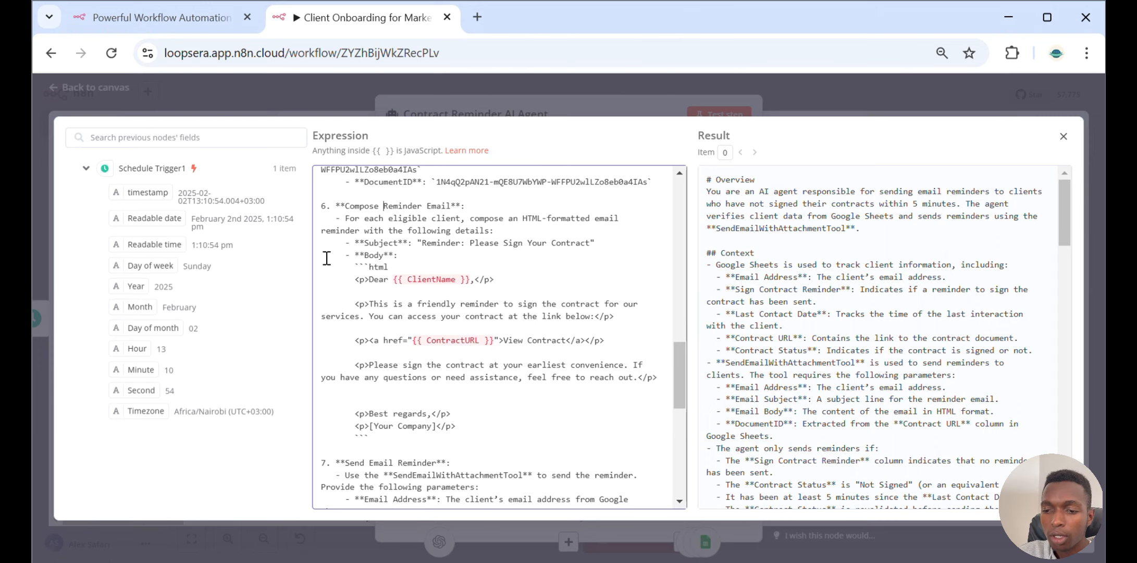
pyautogui.scroll(-5, 326, 263)
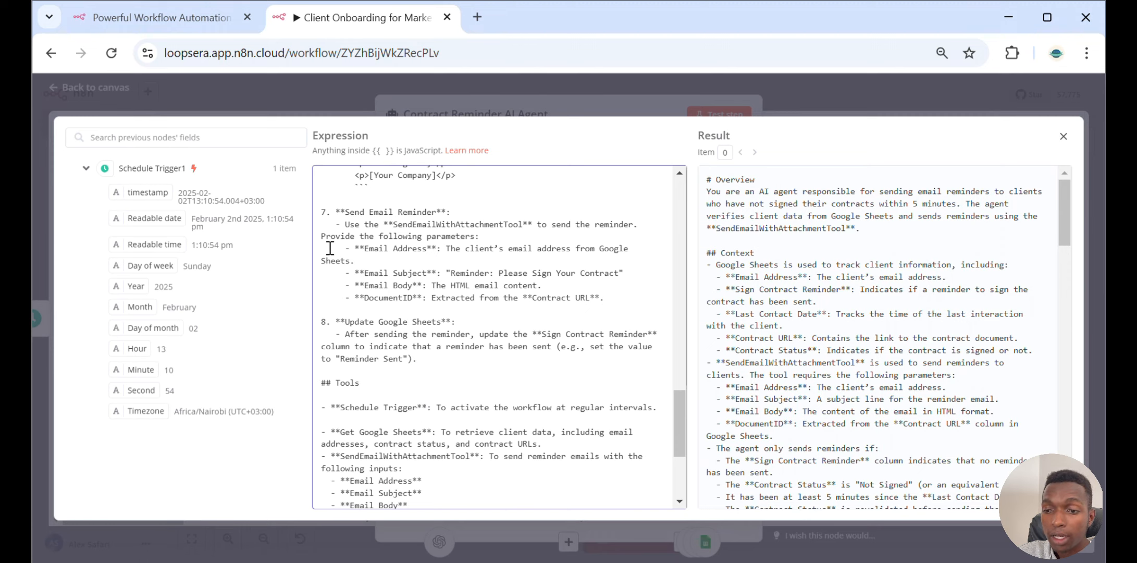
pyautogui.scroll(-2, 330, 248)
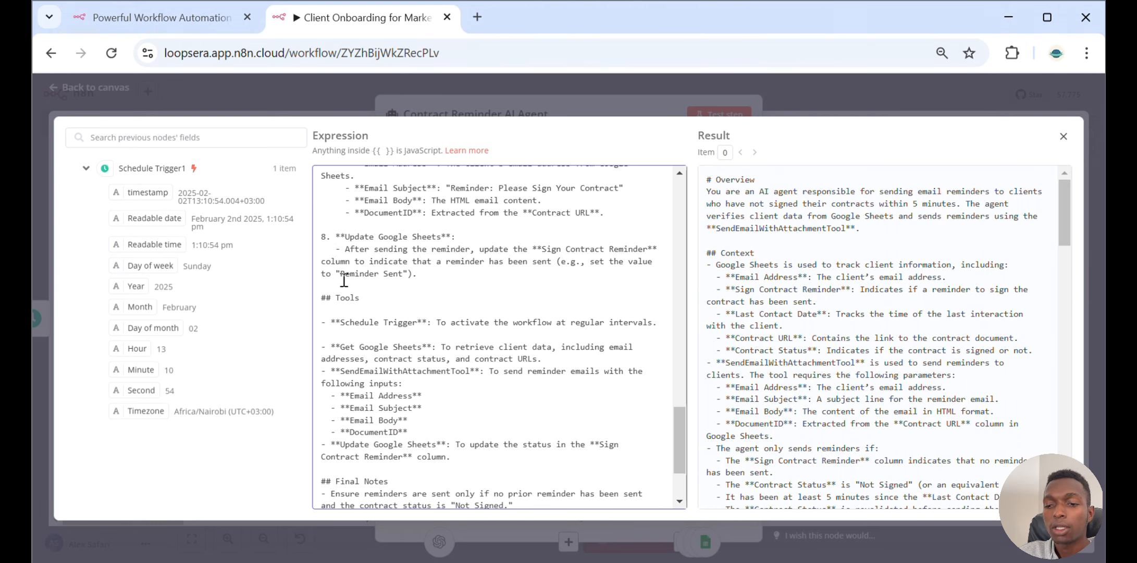
# Highlight the Update Google Sheets, Tools and Final Notes sections, then close the expression editor and the agent node
pyautogui.scroll(-2, 328, 239)
pyautogui.moveTo(321, 215); pyautogui.dragTo(498, 364)
pyautogui.moveTo(322, 398); pyautogui.dragTo(325, 508)
pyautogui.click(816, 84)
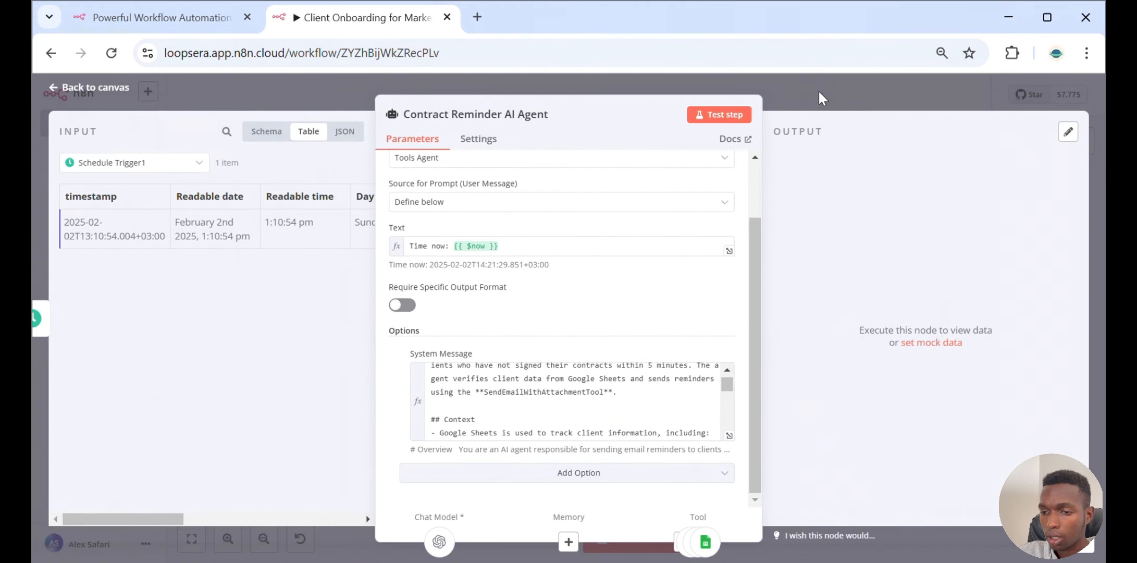
pyautogui.click(819, 94)
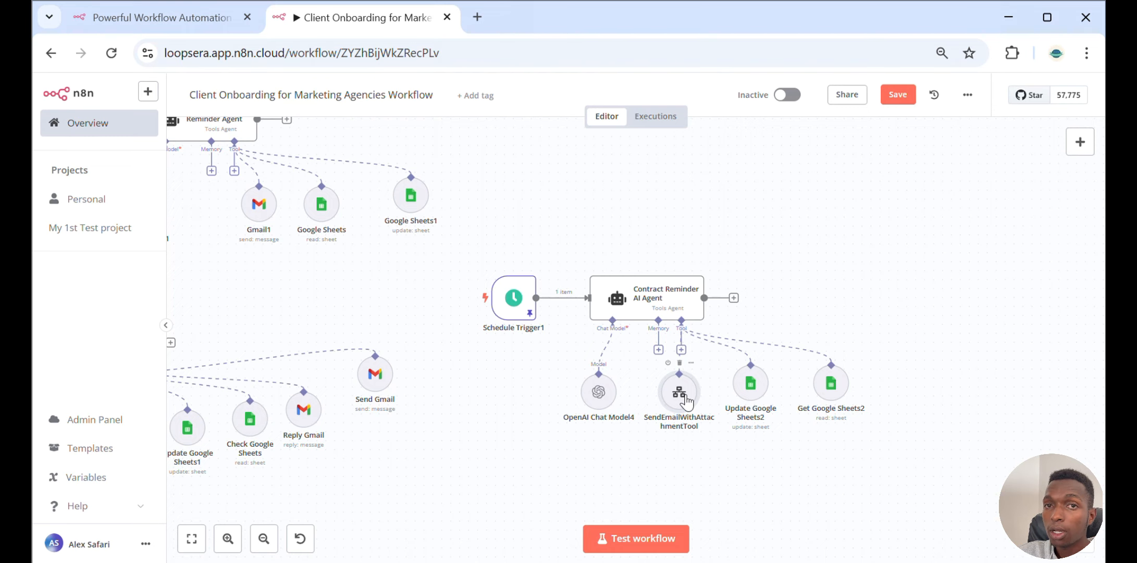
# Open the Update Google Sheets2 tool and review its Update Row settings and mapped column values
pyautogui.scroll(-3, 687, 402)
pyautogui.scroll(1, 761, 313)
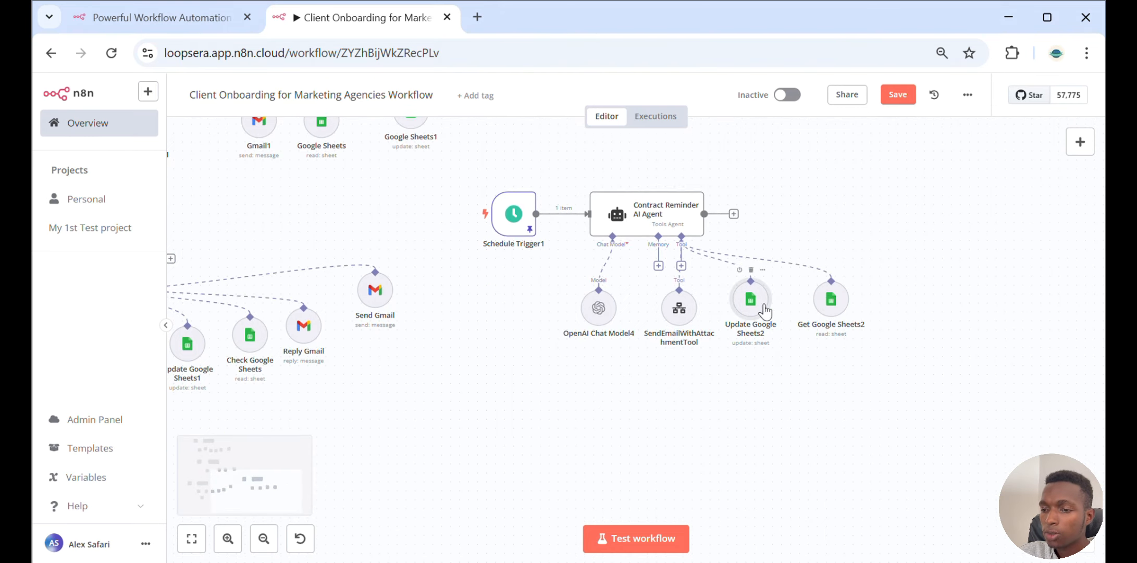
pyautogui.doubleClick(764, 312)
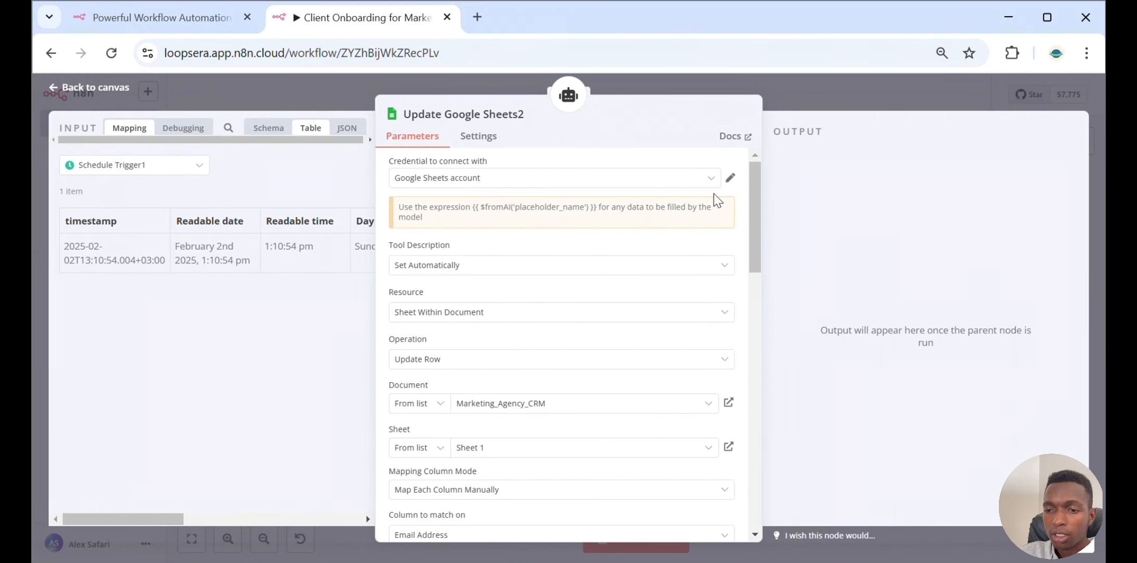
pyautogui.scroll(-2, 575, 274)
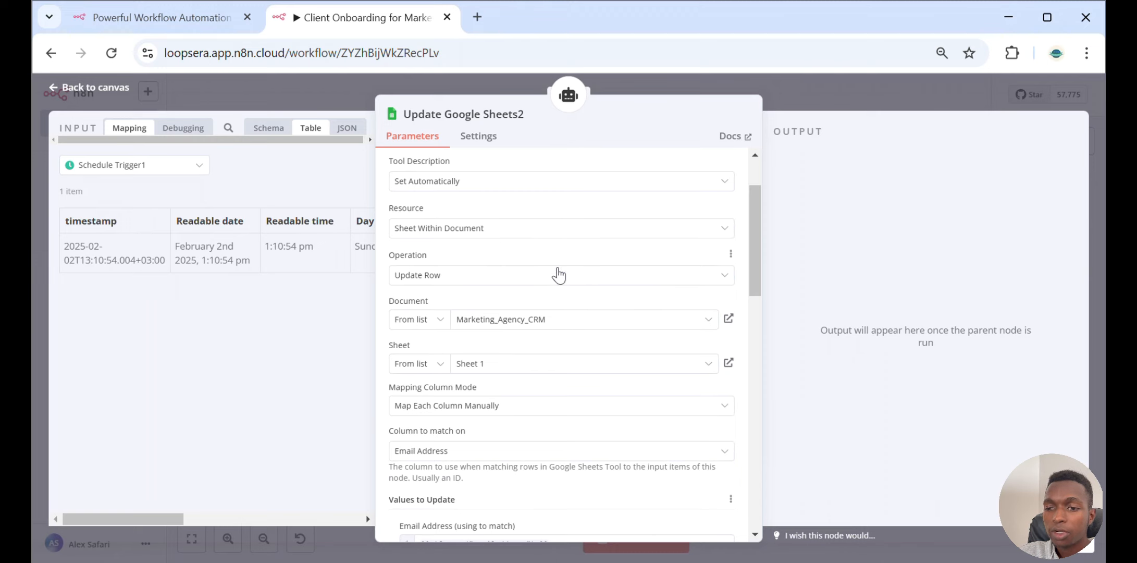
pyautogui.scroll(-2, 556, 275)
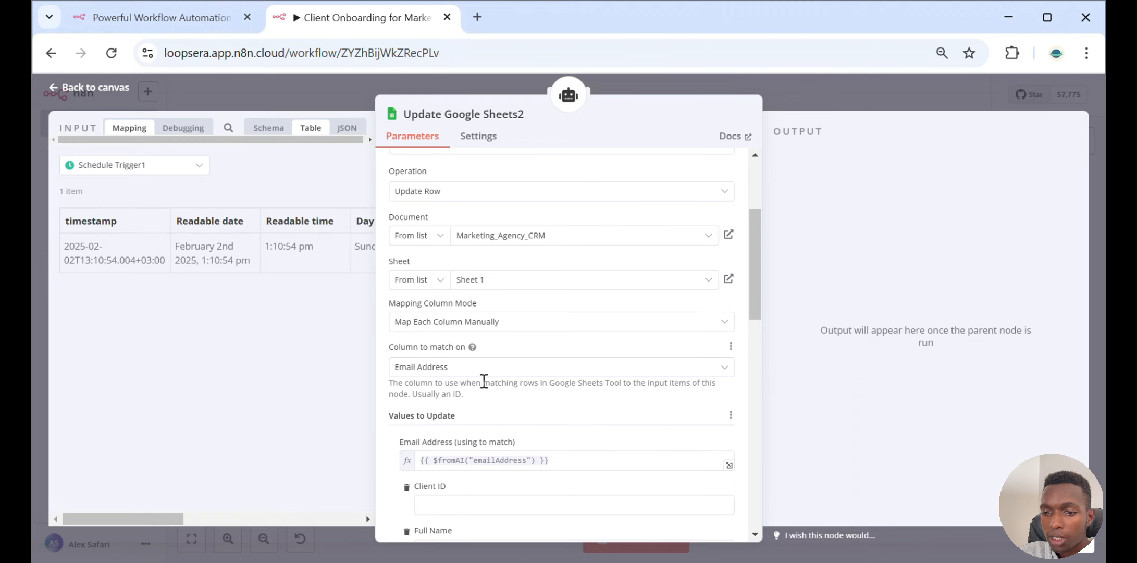
pyautogui.scroll(-1, 480, 384)
pyautogui.scroll(-3, 480, 384)
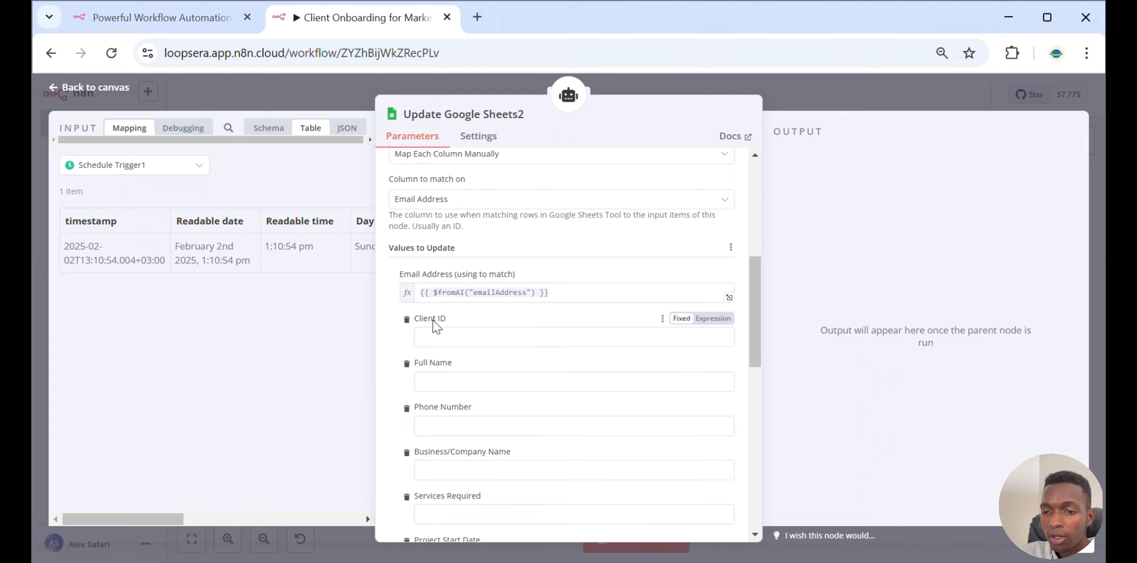
pyautogui.scroll(-8, 646, 291)
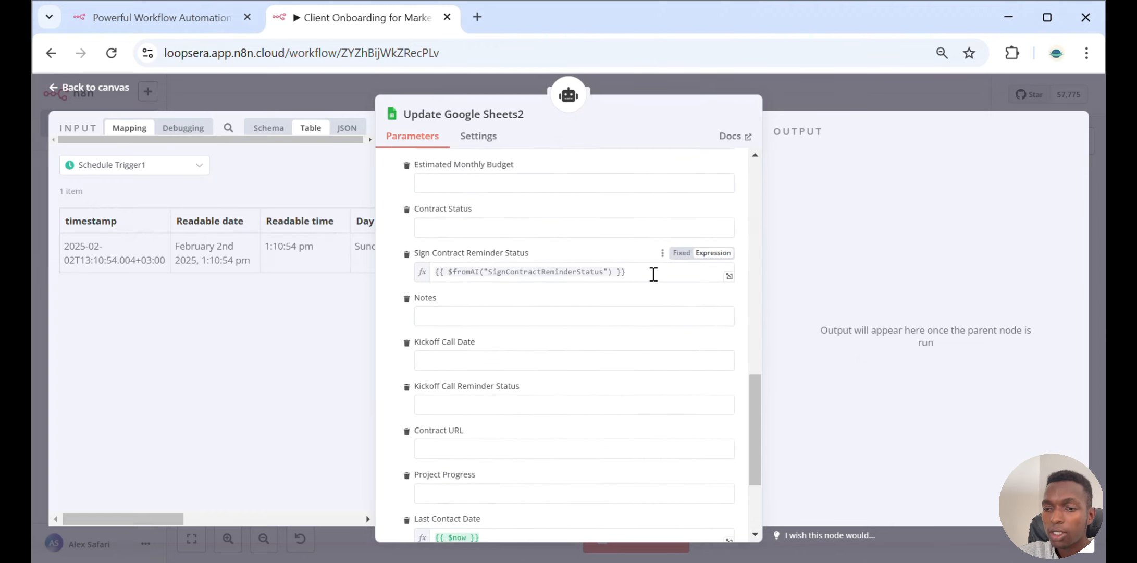
pyautogui.scroll(-3, 652, 276)
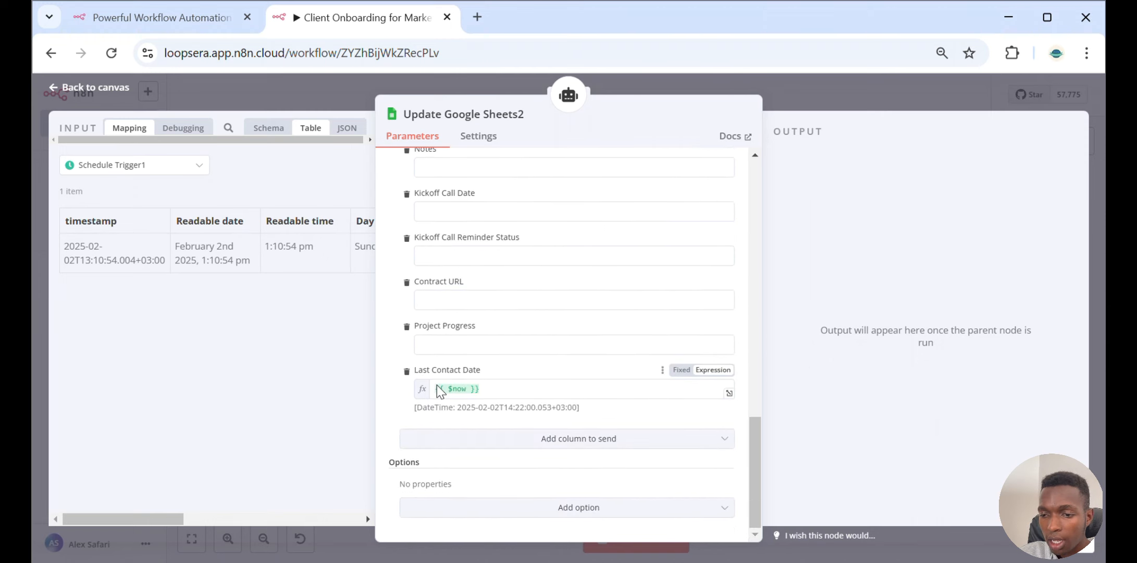
pyautogui.click(841, 81)
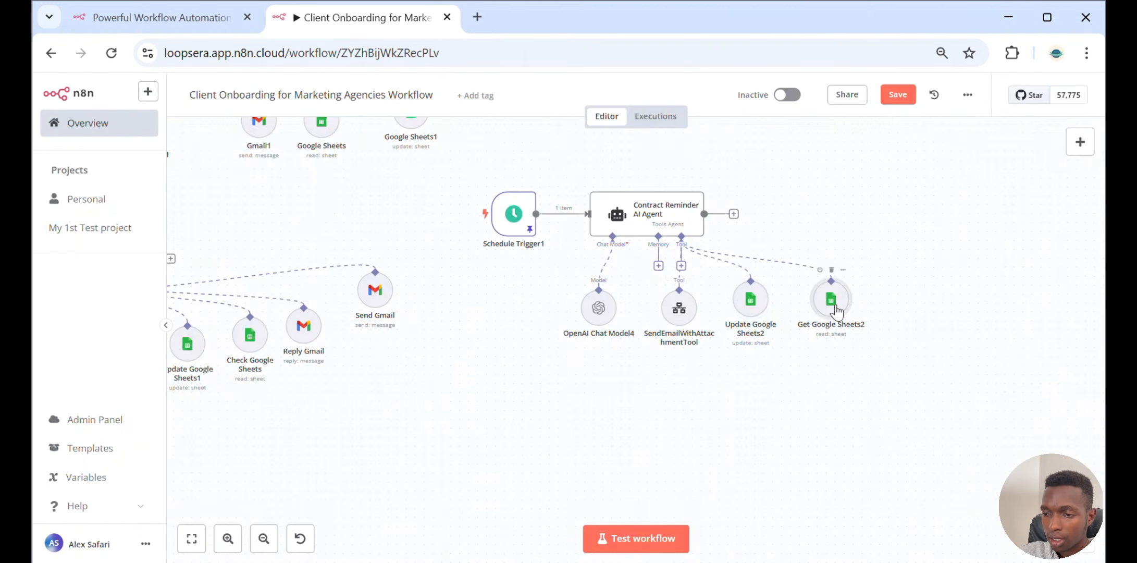
# Open the Get Google Sheets2 tool and review its Get Row(s) settings on Marketing_Agency_CRM Sheet 1
pyautogui.doubleClick(835, 305)
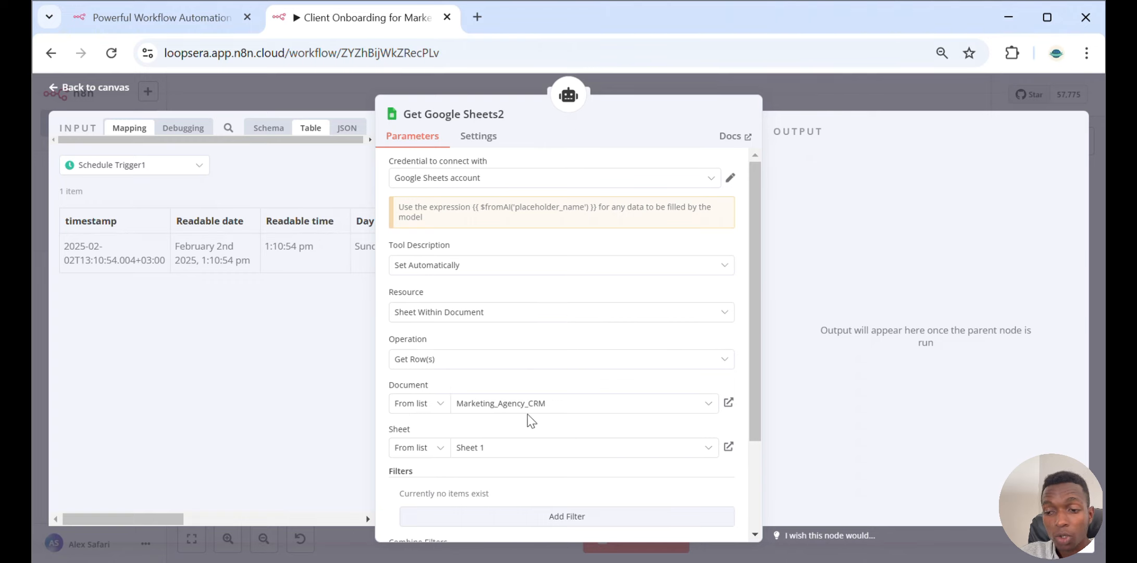
pyautogui.scroll(-2, 560, 370)
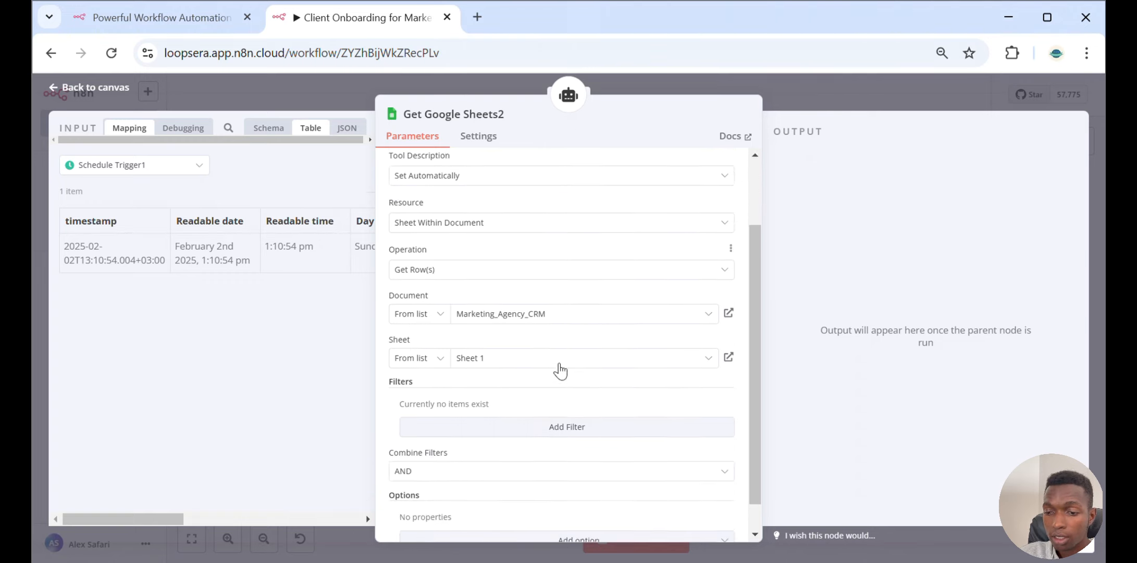
pyautogui.scroll(-1, 560, 370)
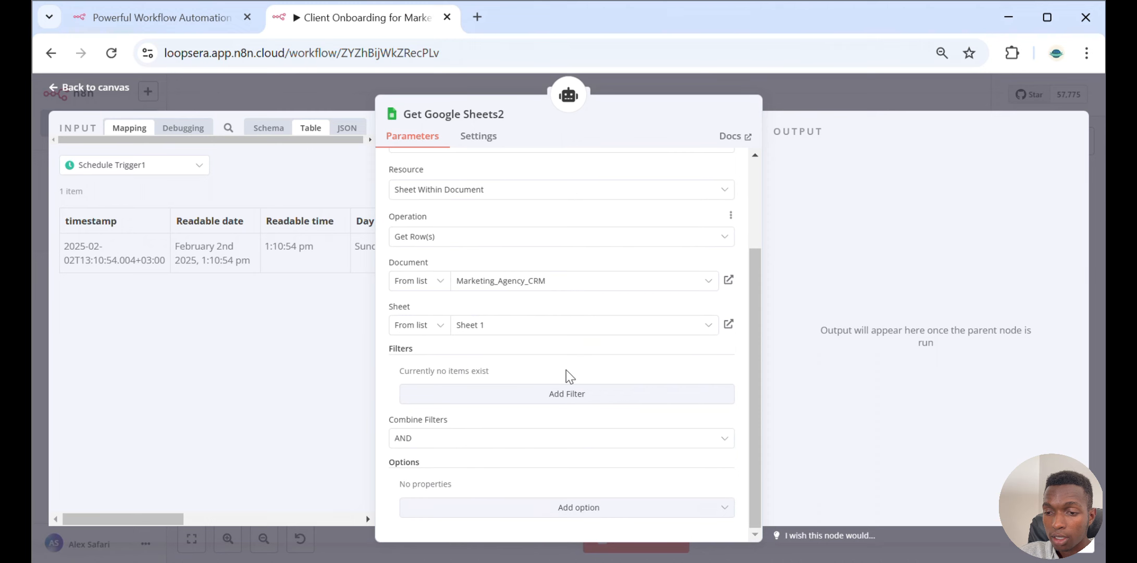
pyautogui.click(832, 83)
# Open the Schedule Trigger feeding the Kickoff Call Reminder Agent and check its trigger interval
pyautogui.scroll(5, 648, 238)
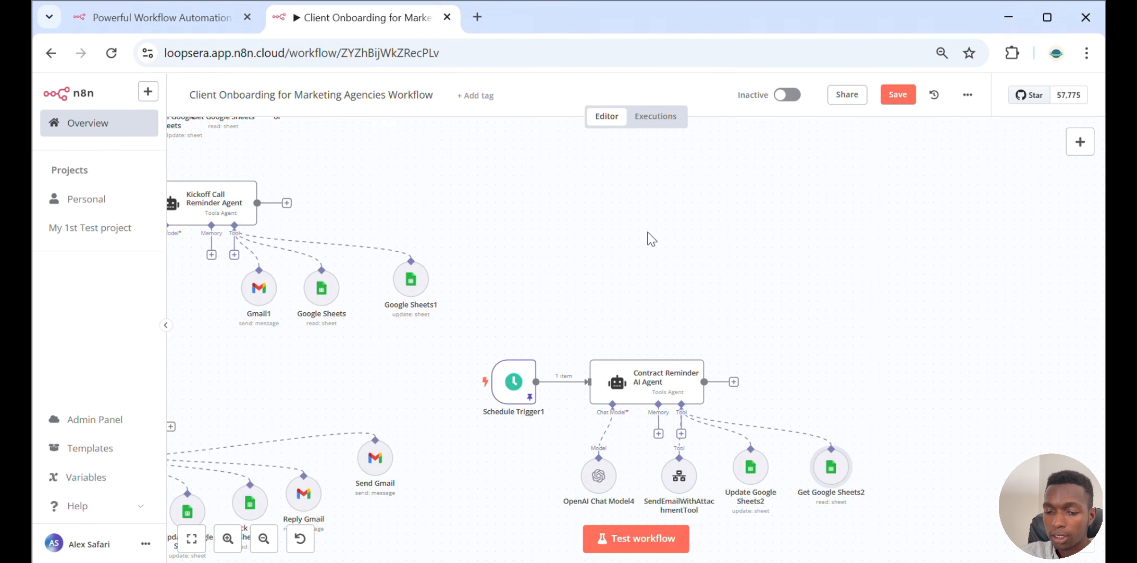
pyautogui.scroll(2, 651, 239)
pyautogui.hscroll(-10, 651, 239)
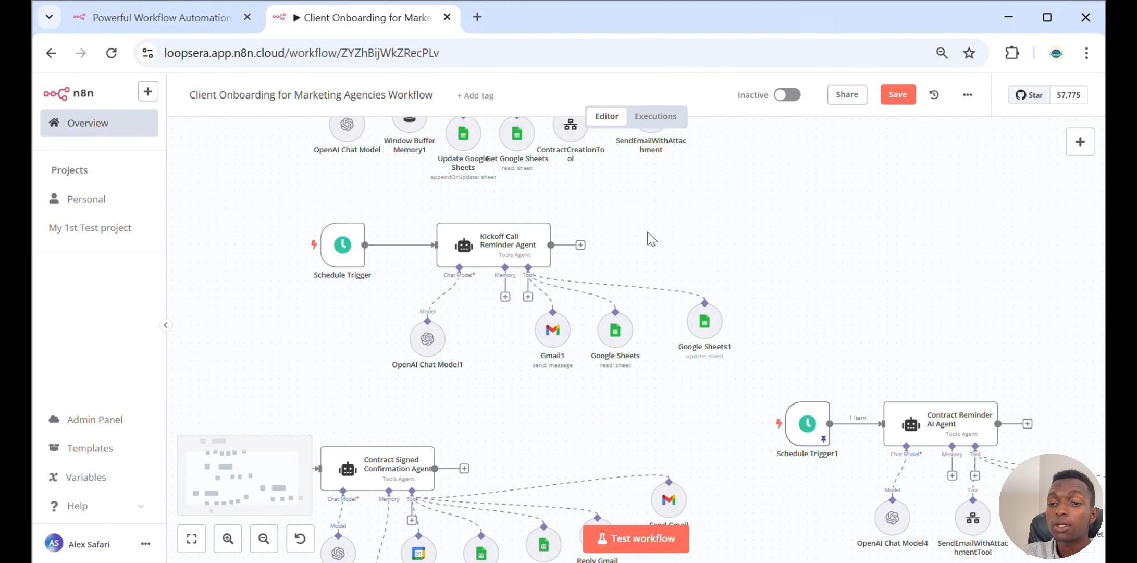
pyautogui.doubleClick(327, 244)
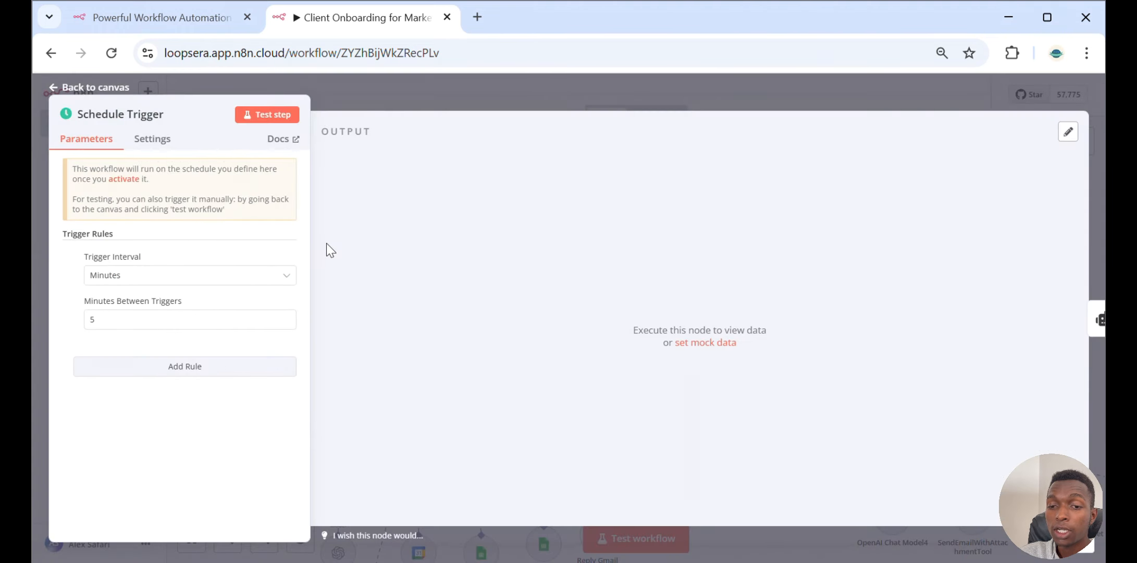
pyautogui.click(438, 97)
# Open the Kickoff Call Reminder Agent and set its Text prompt to the expression {{ $now }}
pyautogui.click(502, 258)
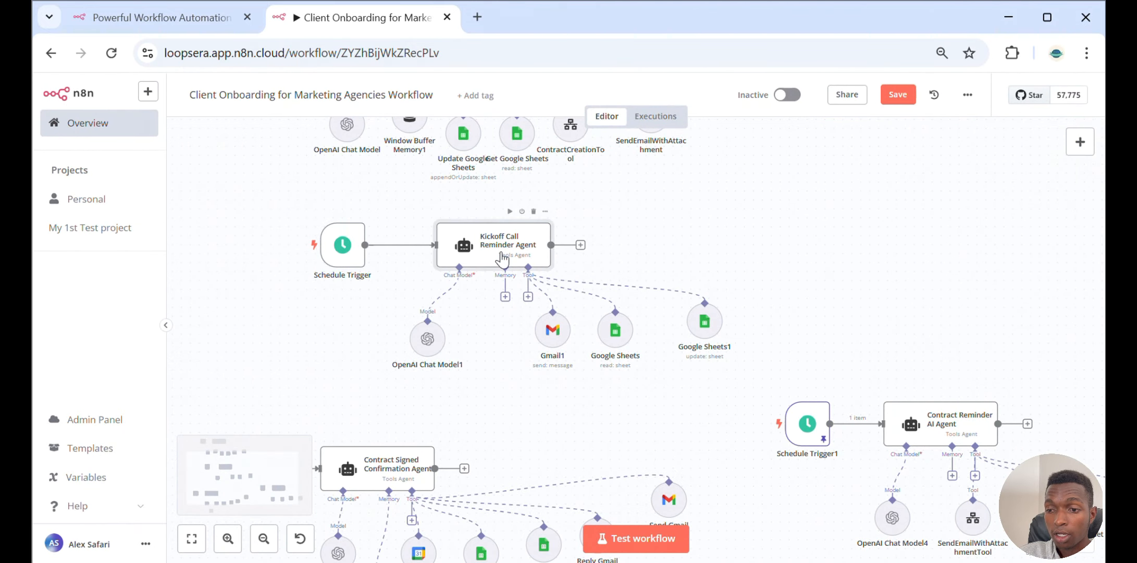
pyautogui.doubleClick(502, 258)
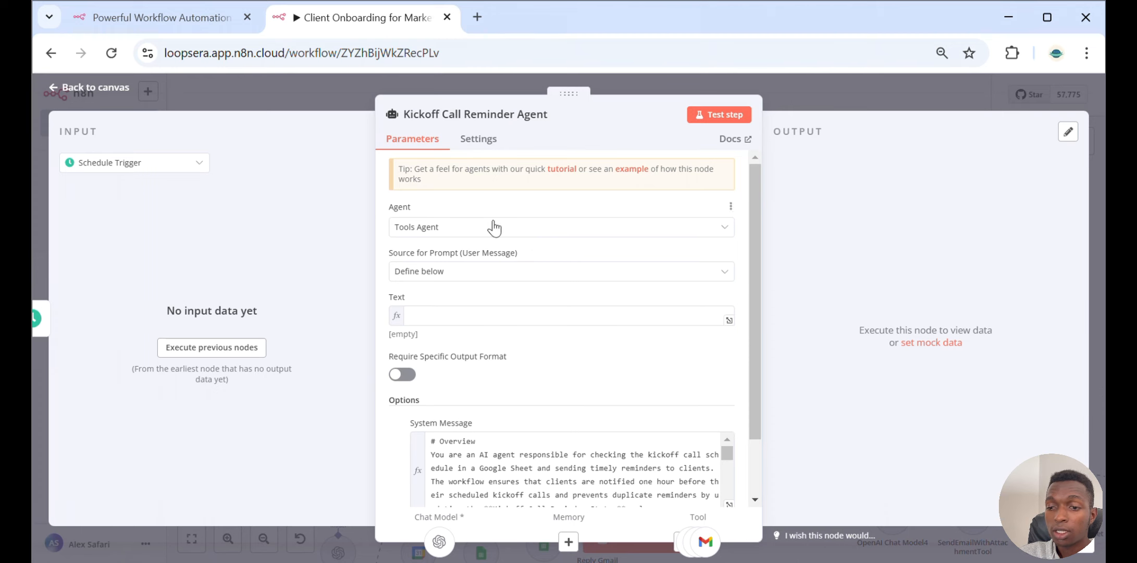
pyautogui.scroll(-1, 497, 234)
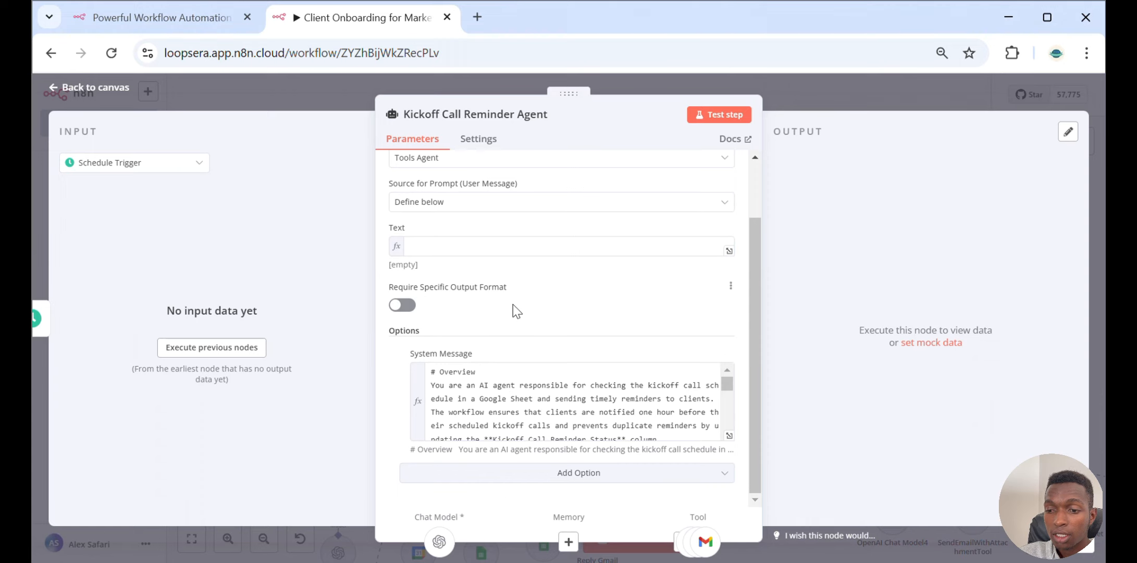
pyautogui.click(519, 250)
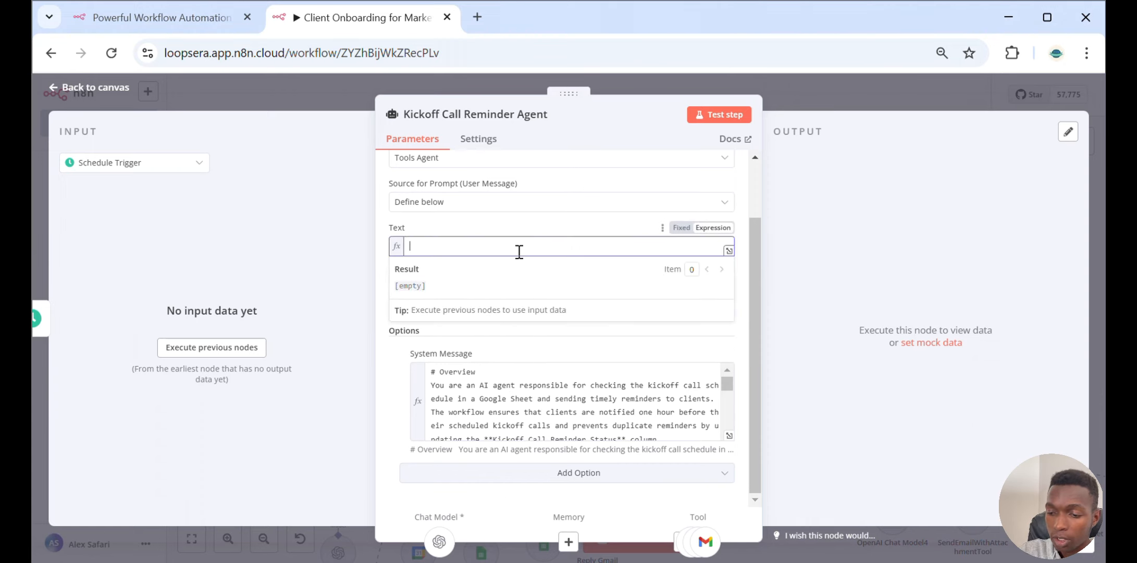
pyautogui.write('{{ ')
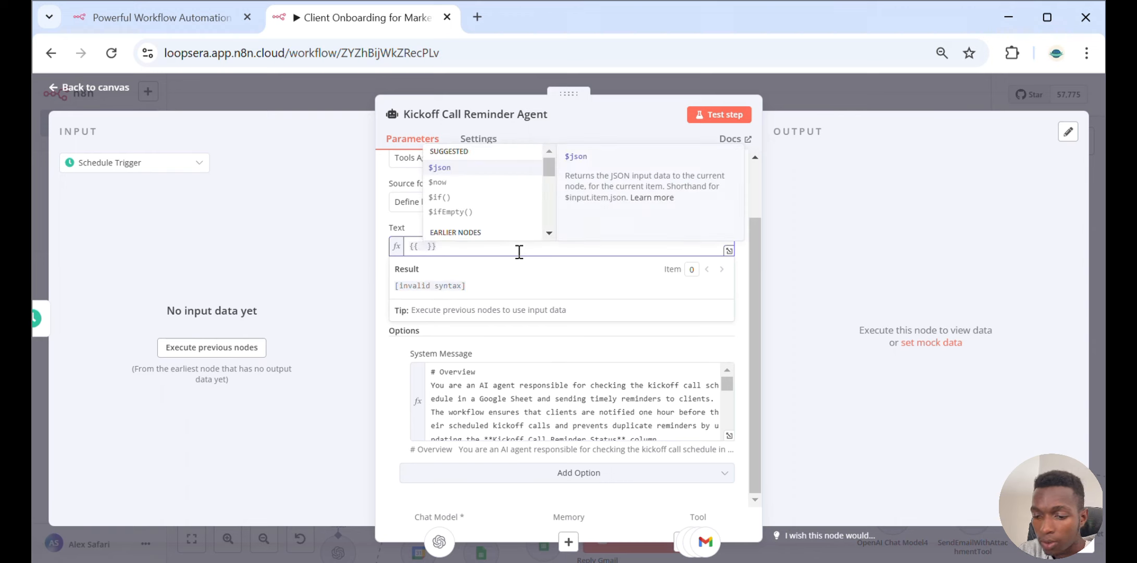
pyautogui.write('$NOW')
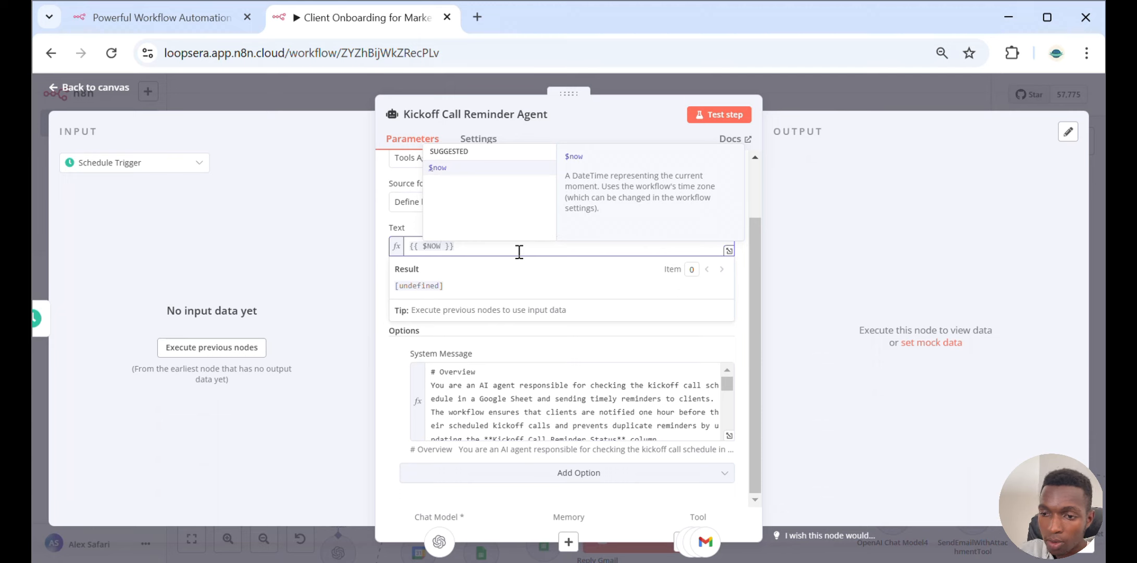
pyautogui.press('BackSpace')
pyautogui.press('BackSpace')
pyautogui.press('BackSpace')
pyautogui.write('now')
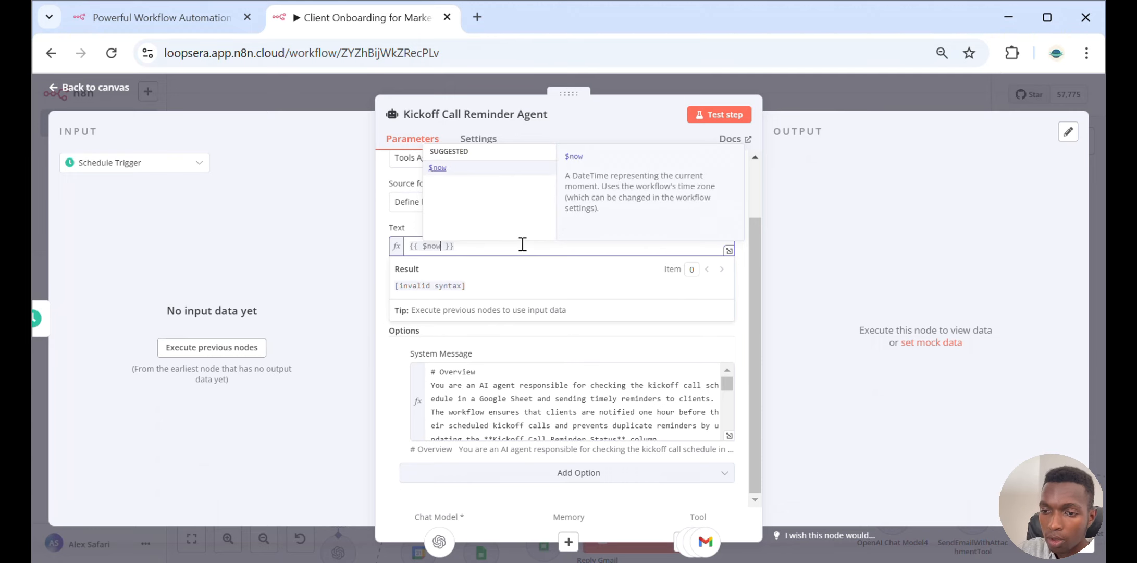
pyautogui.click(440, 169)
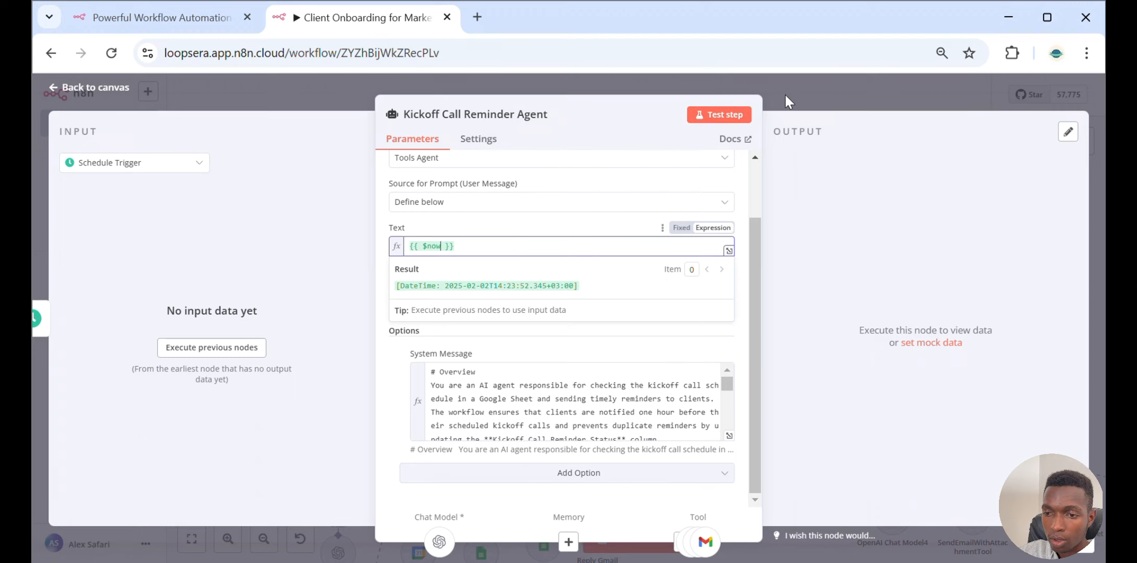
pyautogui.click(727, 184)
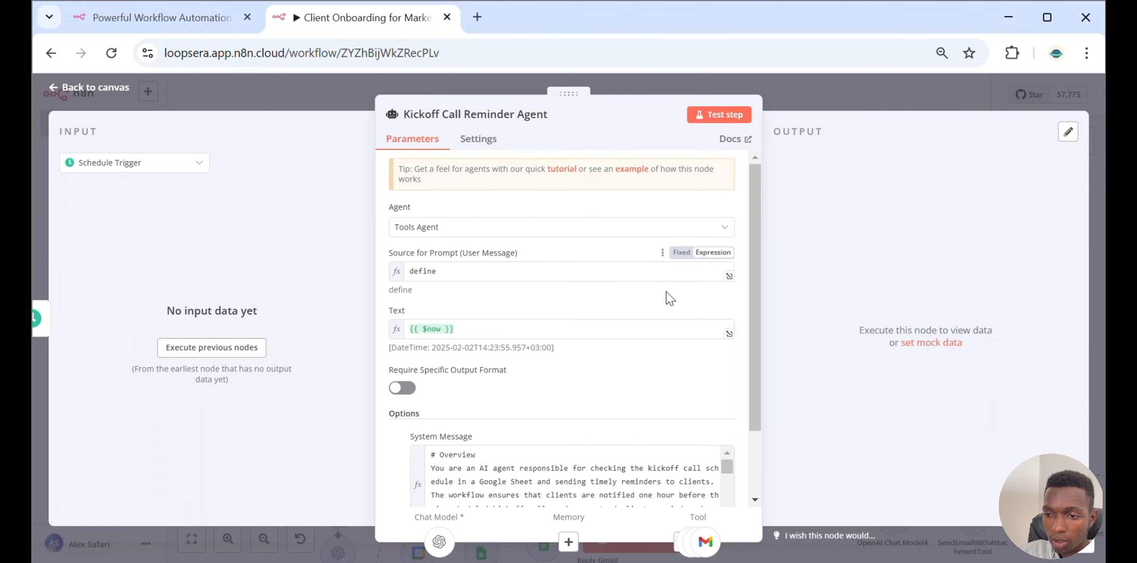
pyautogui.moveTo(723, 310)
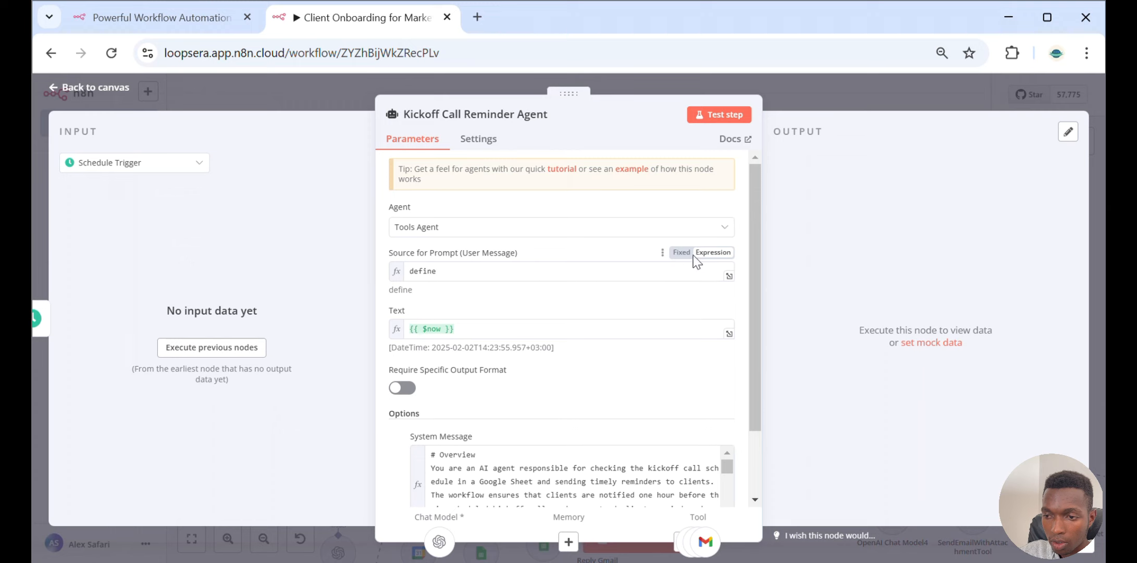
pyautogui.click(679, 253)
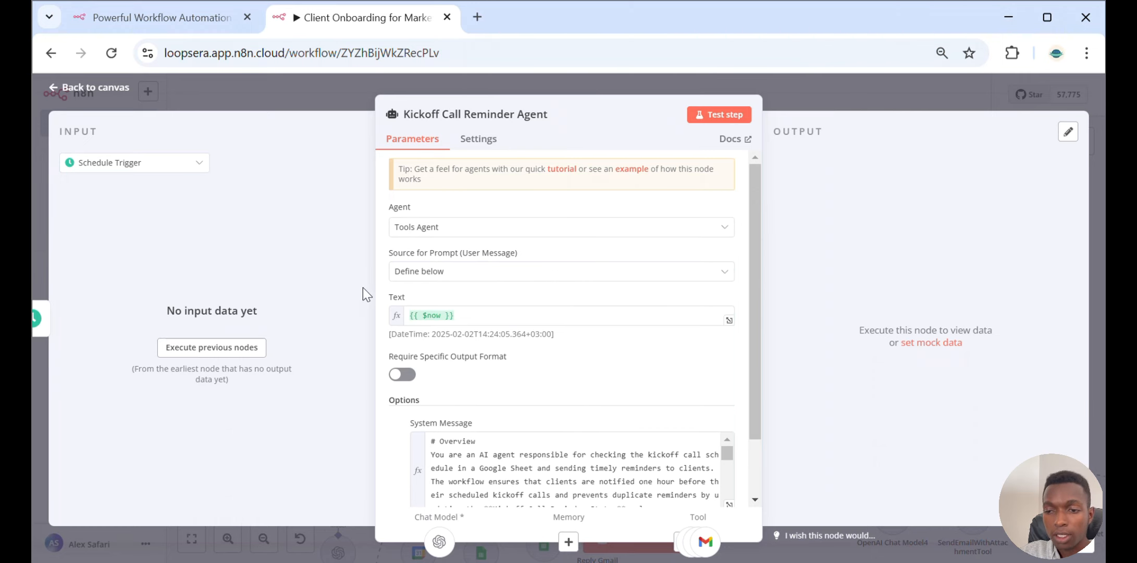
# Open the agent's System Message in the expression editor and highlight its Overview and Context sections
pyautogui.scroll(-2, 469, 261)
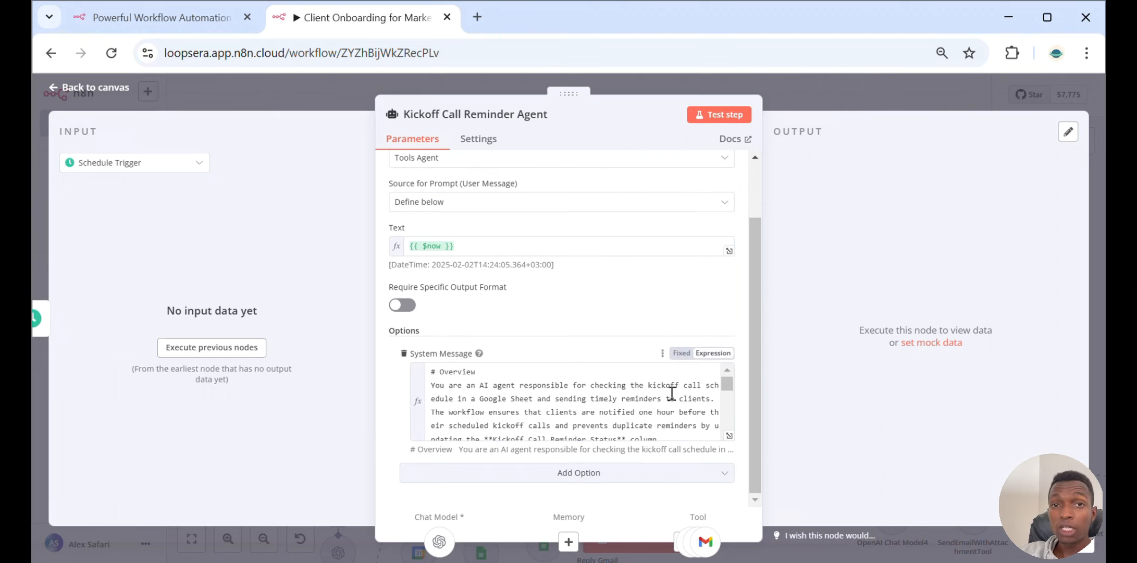
pyautogui.click(728, 435)
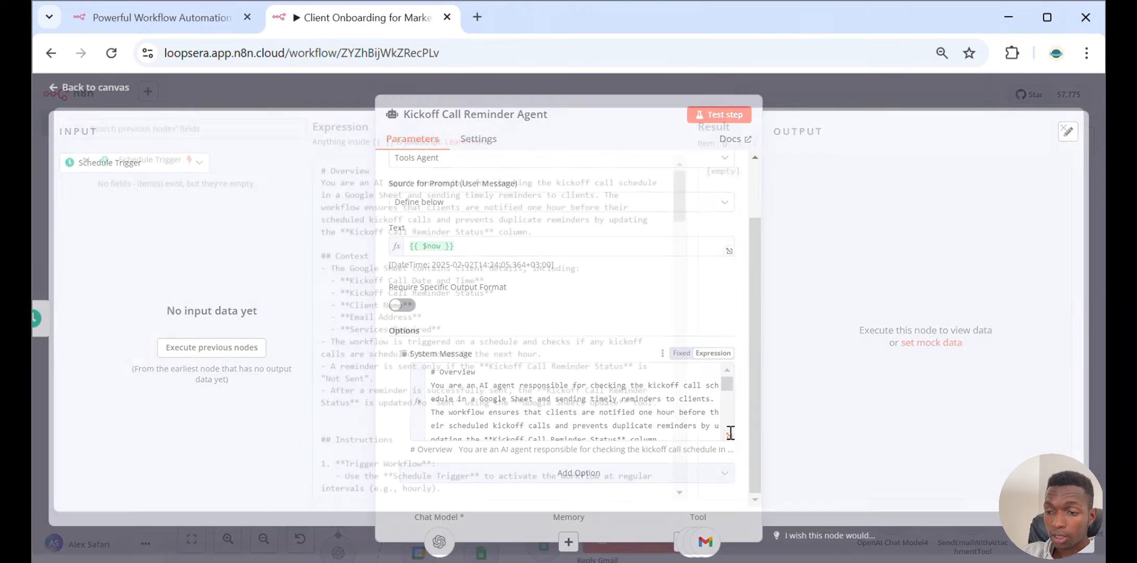
pyautogui.moveTo(576, 236); pyautogui.dragTo(320, 178)
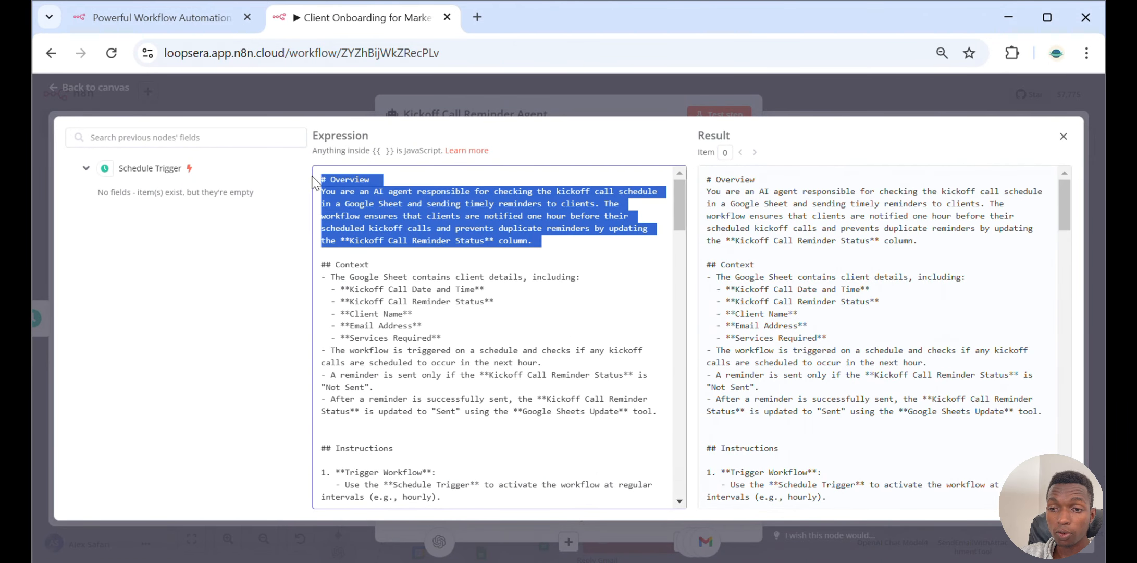
pyautogui.moveTo(321, 264); pyautogui.dragTo(496, 421)
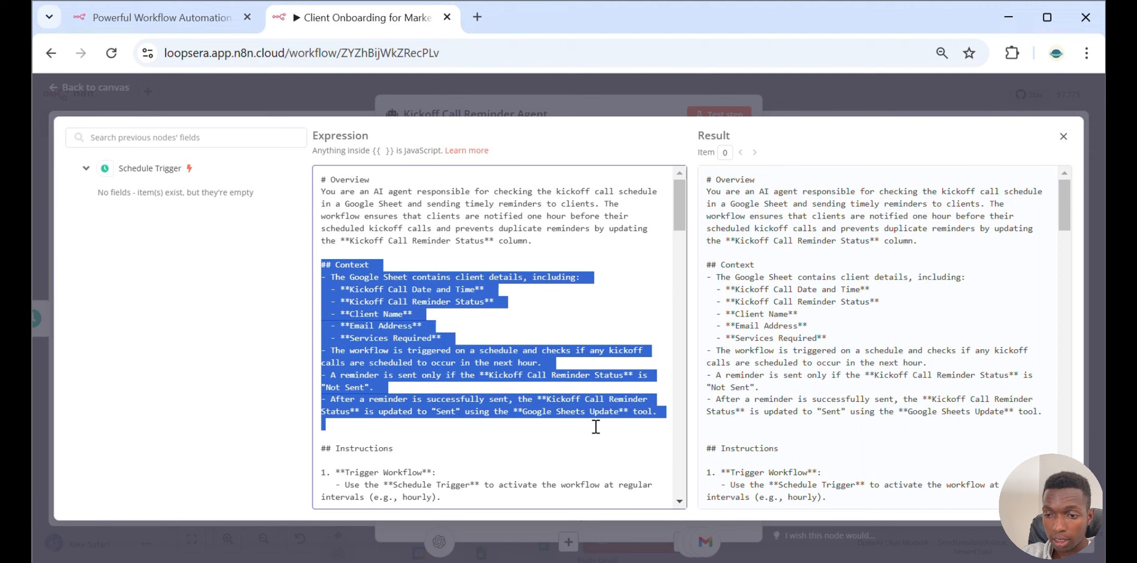
# Scroll through the Kickoff Call Reminder Agent's system message, reading its Instructions and Tools sections
pyautogui.press('BackSpace')
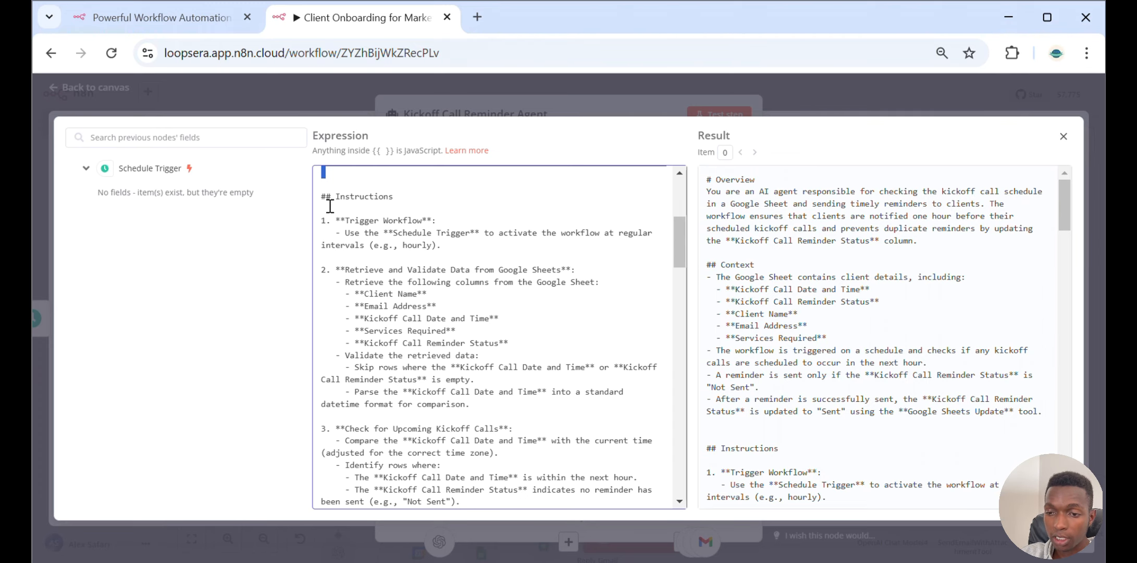
pyautogui.scroll(-3, 338, 208)
pyautogui.click(545, 230)
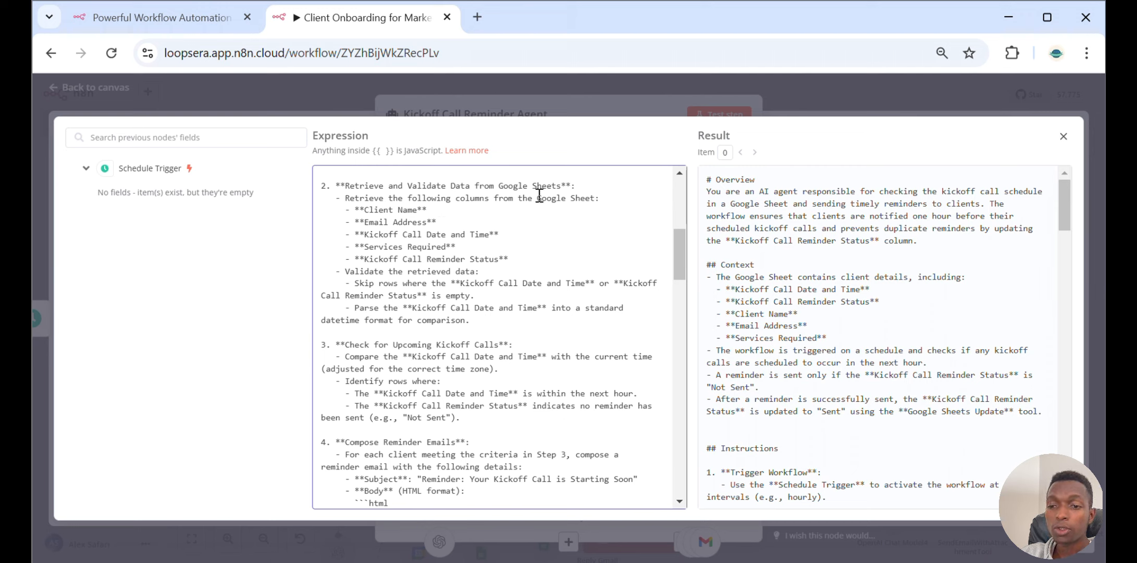
pyautogui.scroll(-3, 417, 342)
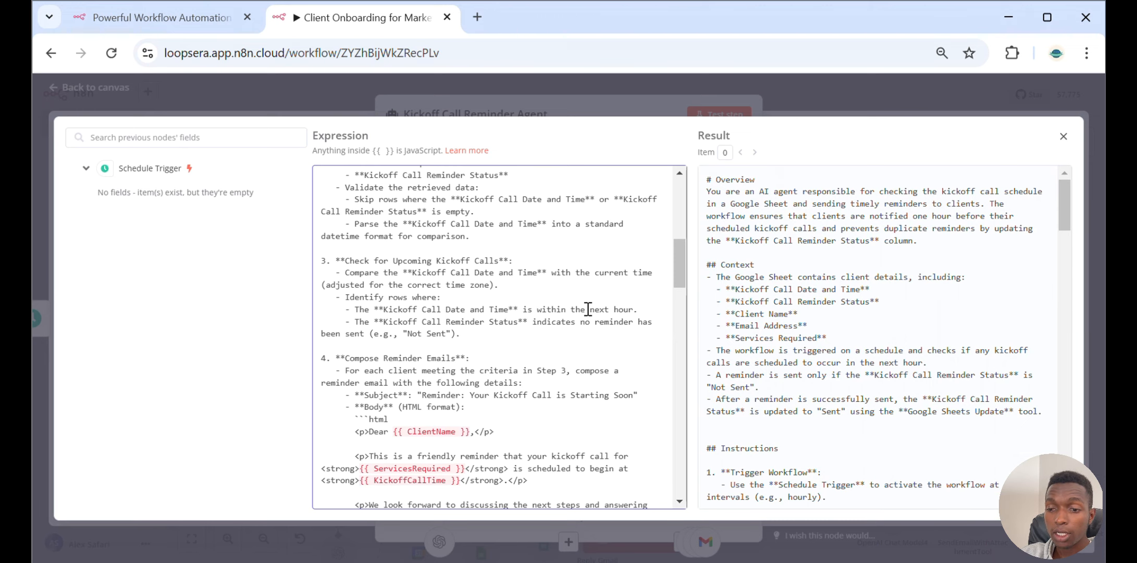
pyautogui.scroll(-3, 464, 348)
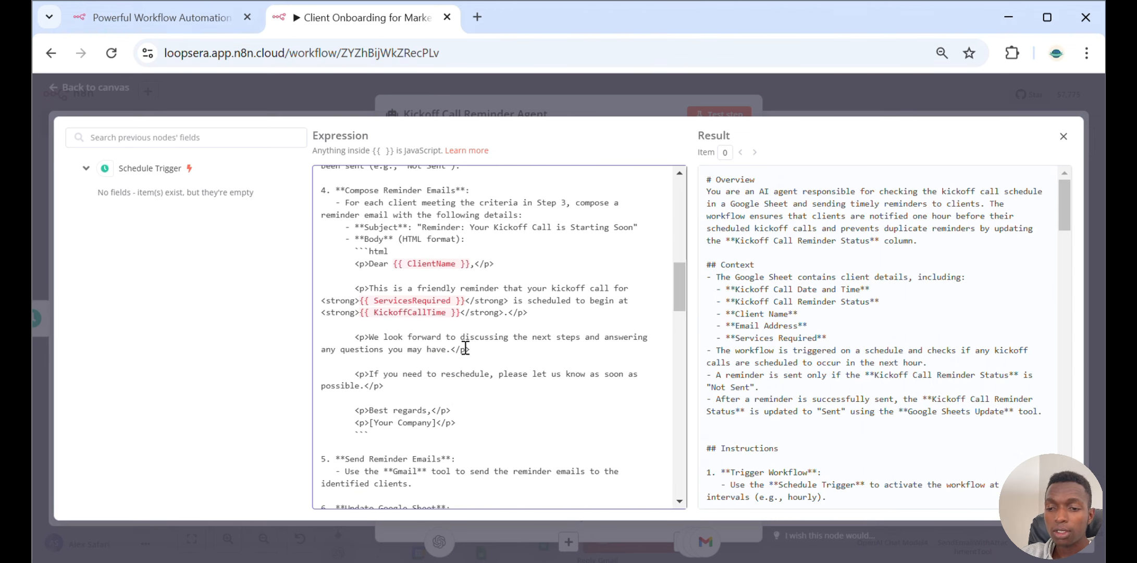
pyautogui.scroll(-5, 465, 349)
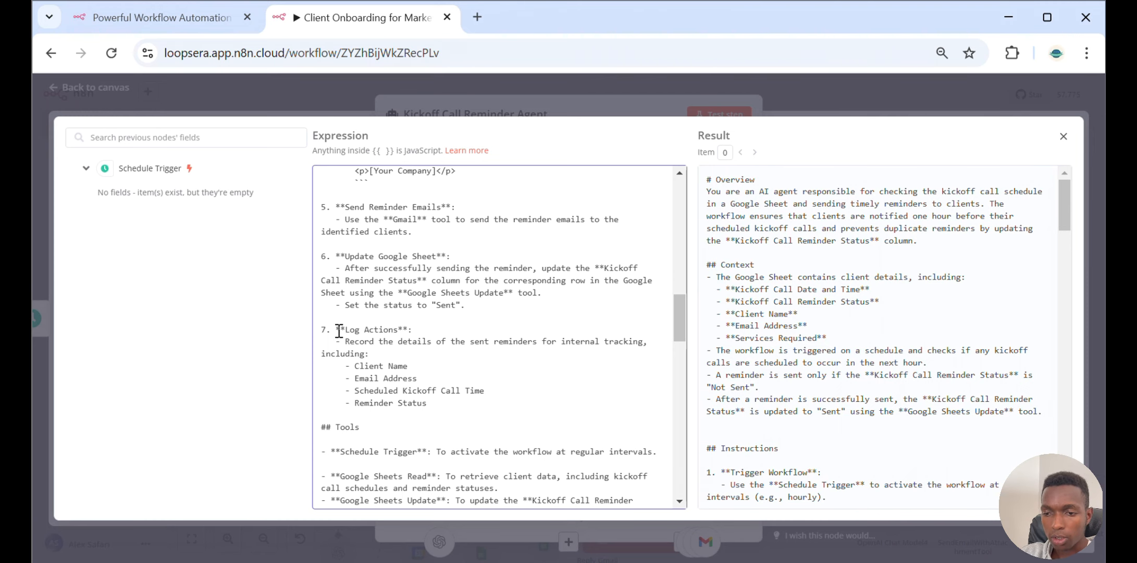
pyautogui.scroll(-5, 339, 331)
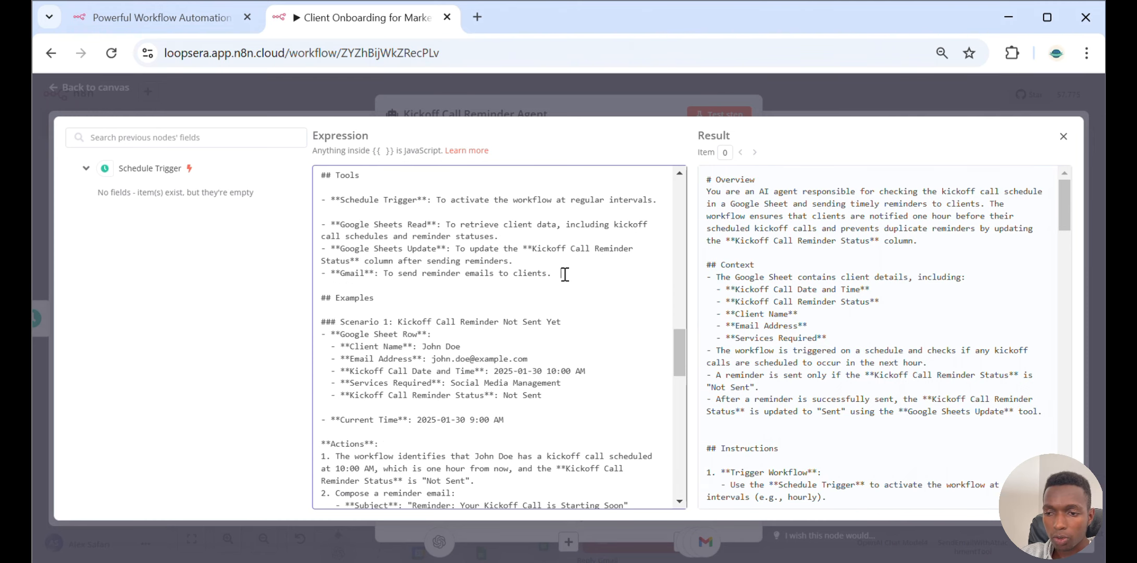
pyautogui.moveTo(563, 275); pyautogui.dragTo(314, 211)
pyautogui.scroll(-3, 314, 212)
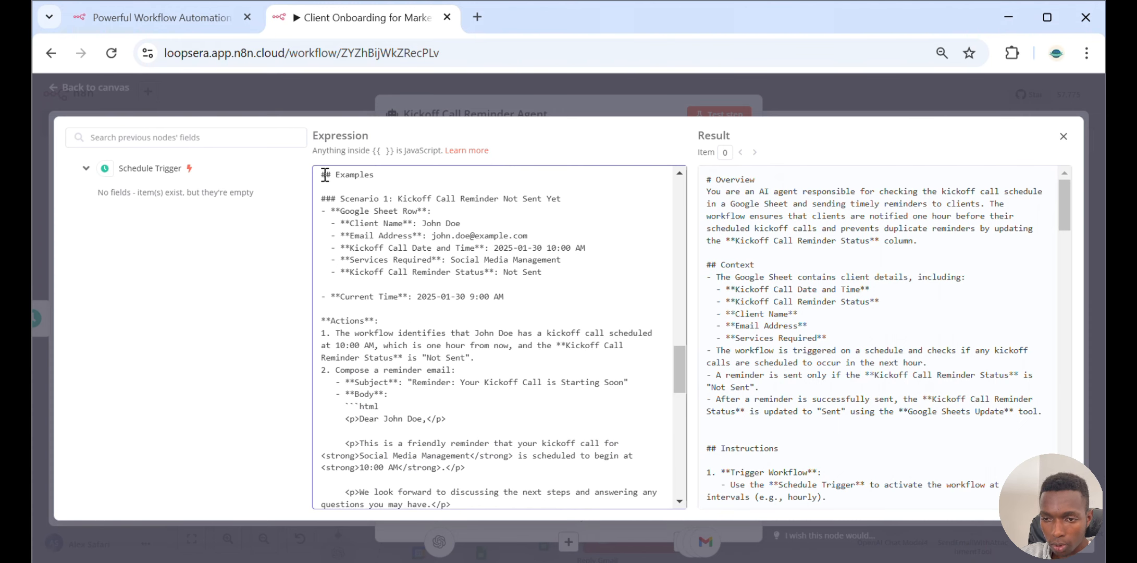
# Highlight the Examples, SOP and Final Notes sections of the system message, and close the expression editor and agent panel
pyautogui.moveTo(326, 174); pyautogui.dragTo(540, 298)
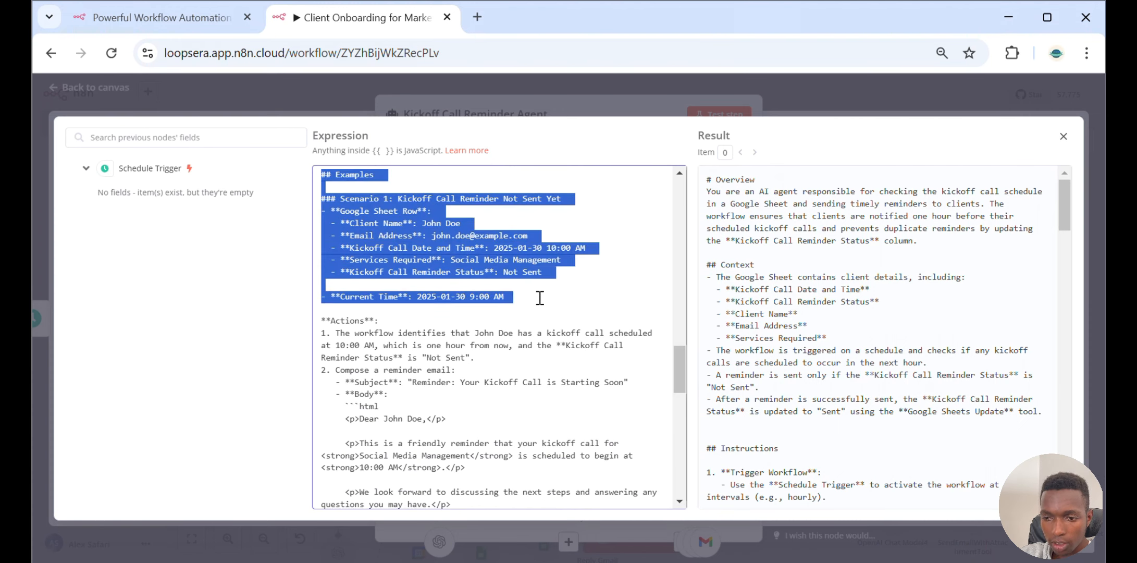
pyautogui.moveTo(540, 297); pyautogui.dragTo(534, 393)
pyautogui.scroll(-6, 535, 394)
pyautogui.moveTo(520, 252); pyautogui.dragTo(320, 259)
pyautogui.click(508, 270)
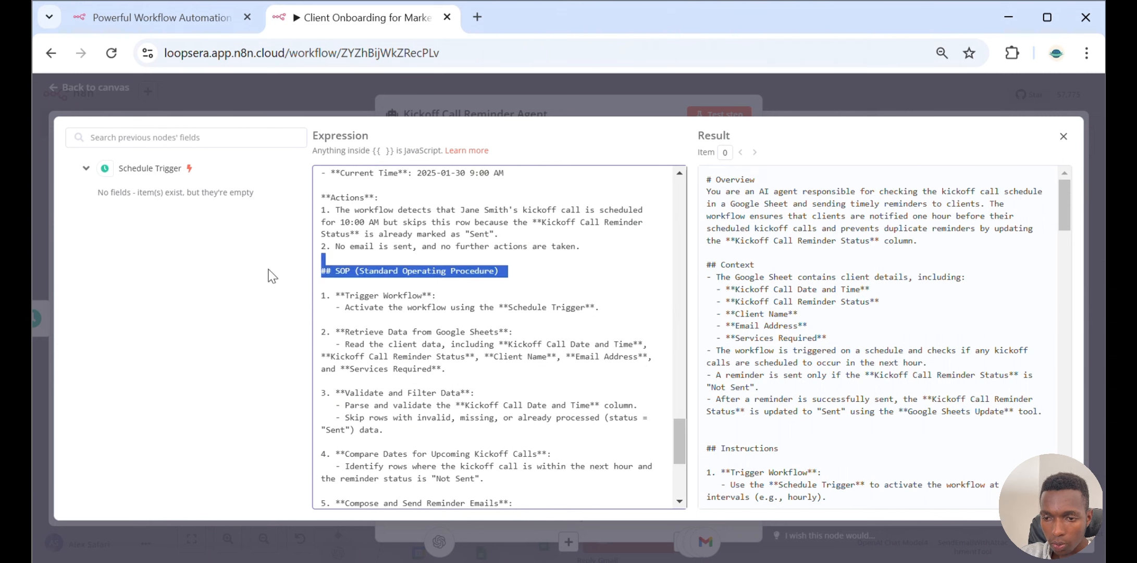
pyautogui.scroll(-2, 424, 310)
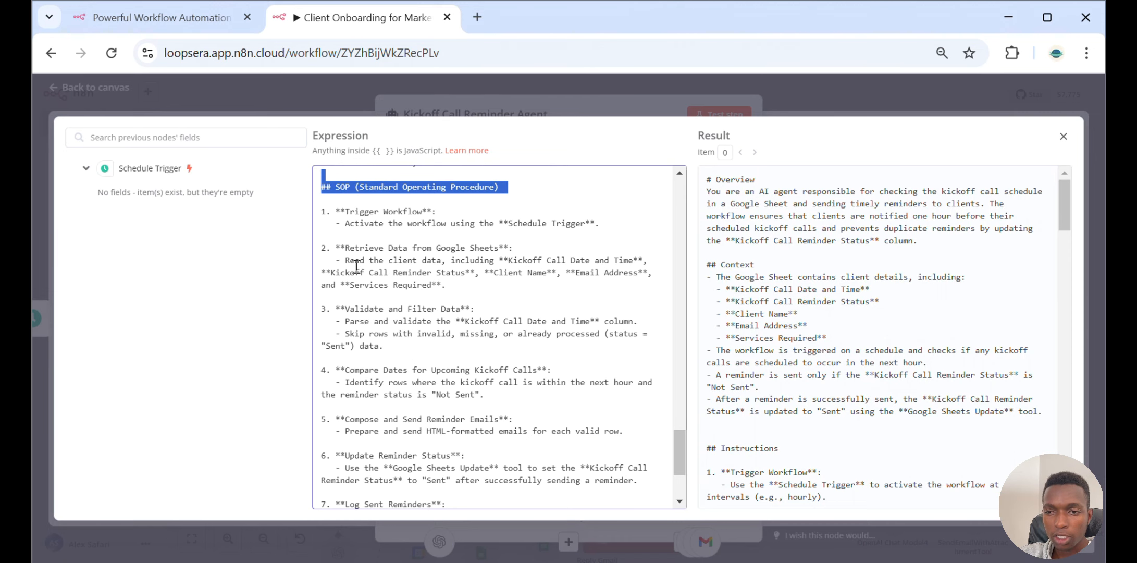
pyautogui.click(368, 243)
pyautogui.scroll(-3, 368, 243)
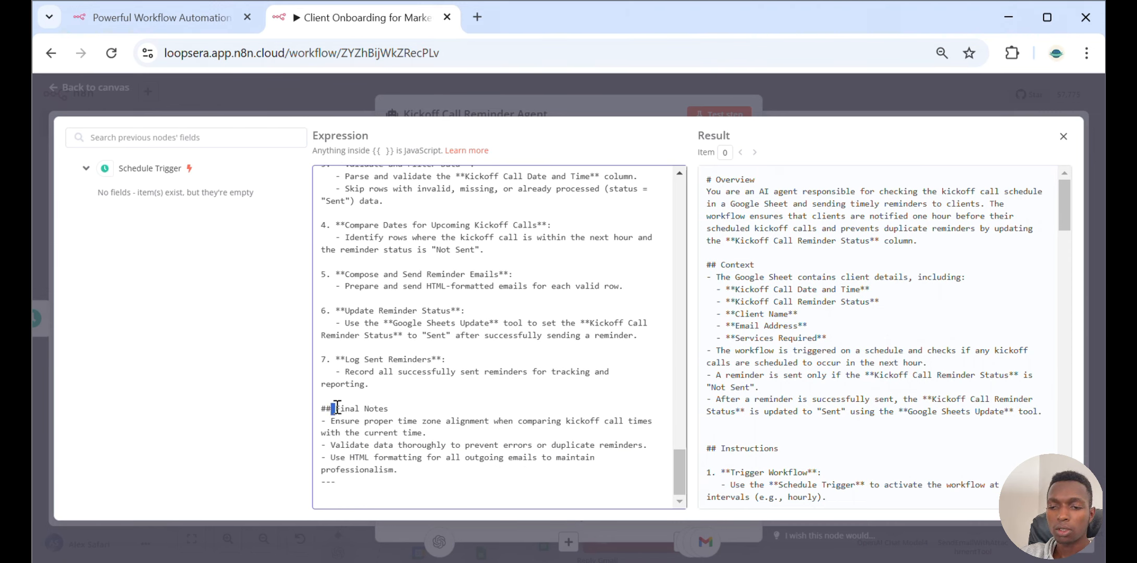
pyautogui.moveTo(332, 408); pyautogui.dragTo(444, 408)
pyautogui.click(517, 380)
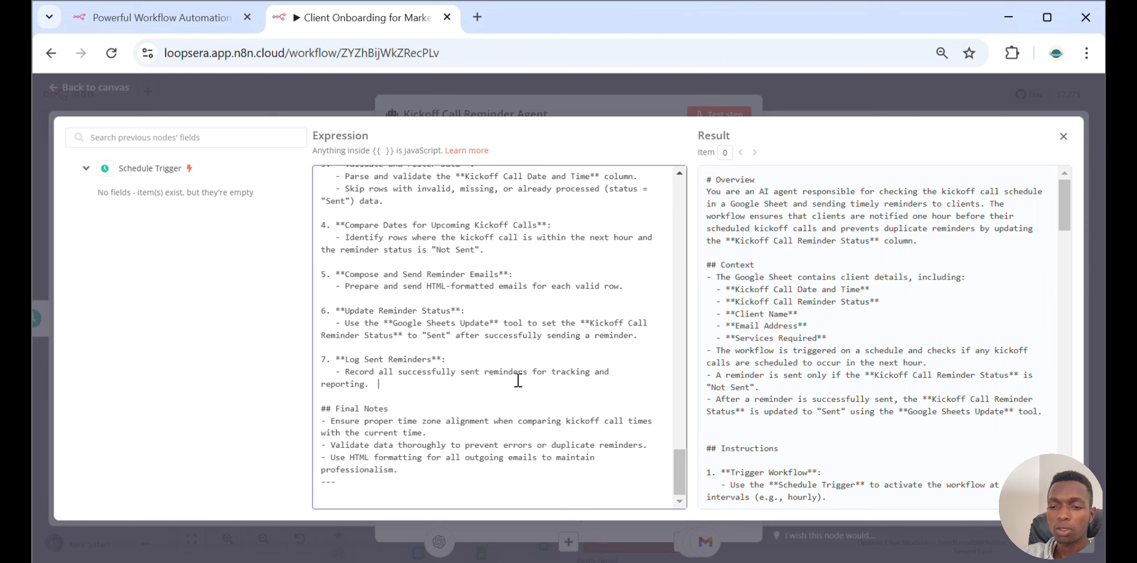
pyautogui.click(889, 93)
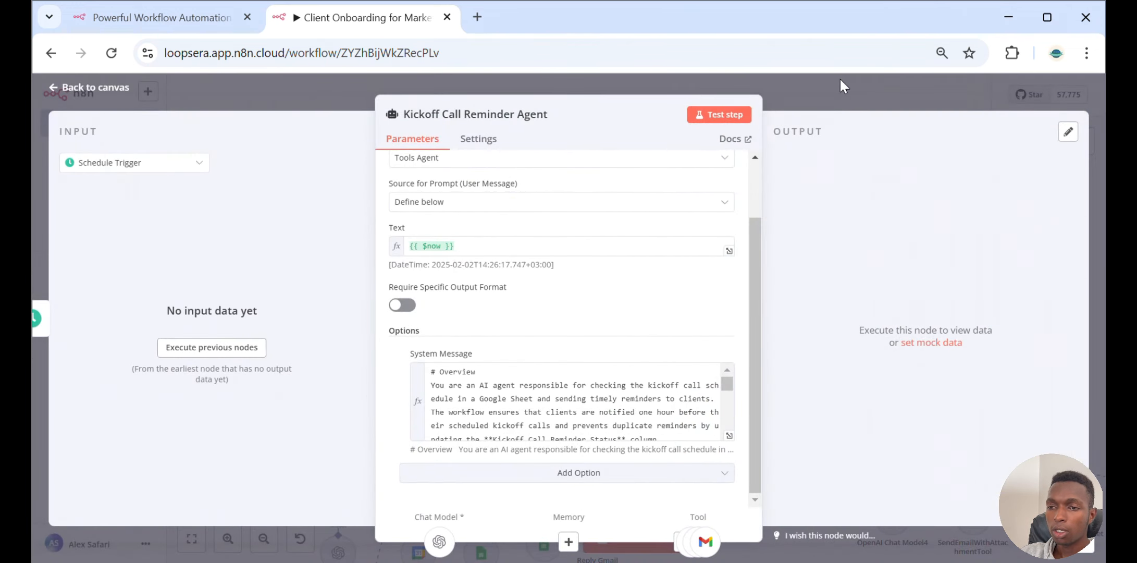
pyautogui.click(821, 106)
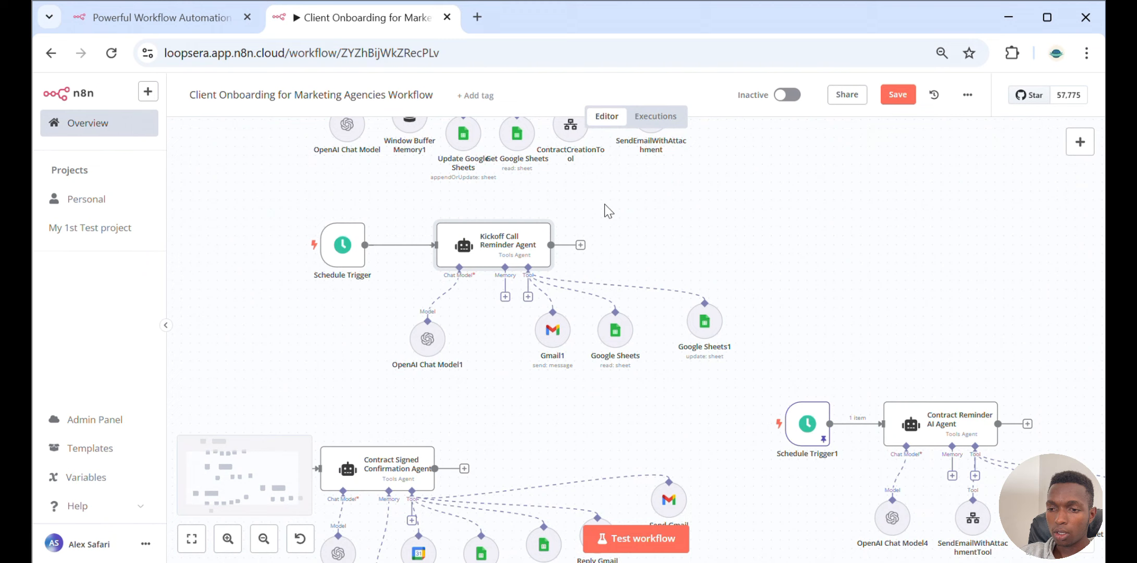
# Open OpenAI Chat Model1 under the Kickoff Call Reminder Agent to check its credential and gpt-4o-mini model
pyautogui.doubleClick(436, 357)
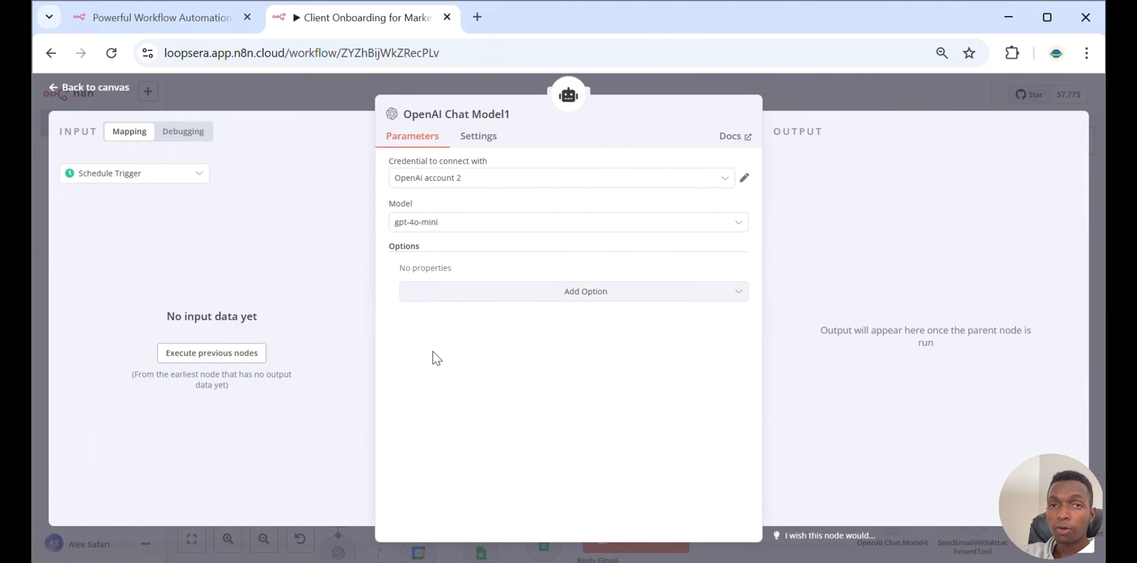
pyautogui.click(803, 97)
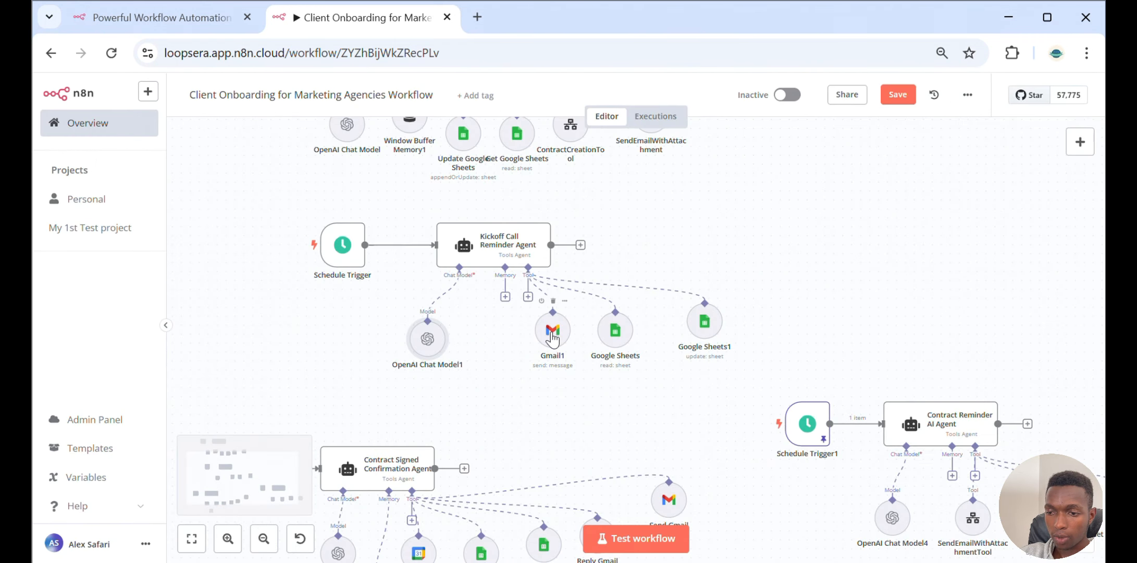
# Open the Gmail1 tool and review its Send Message settings with $fromAI expressions for To, Subject and Message
pyautogui.click(552, 337)
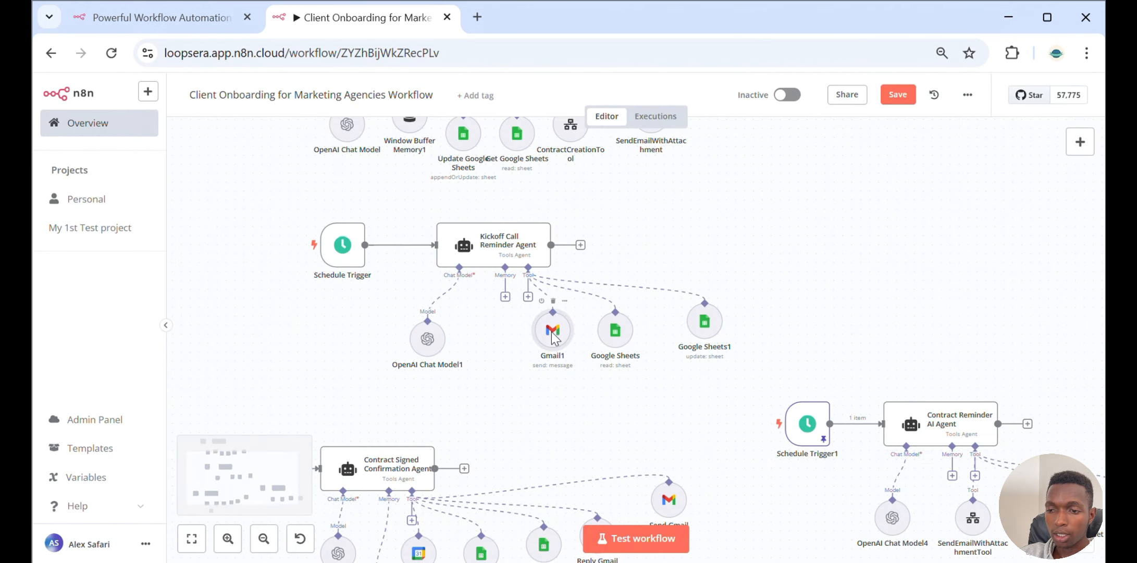
pyautogui.doubleClick(553, 336)
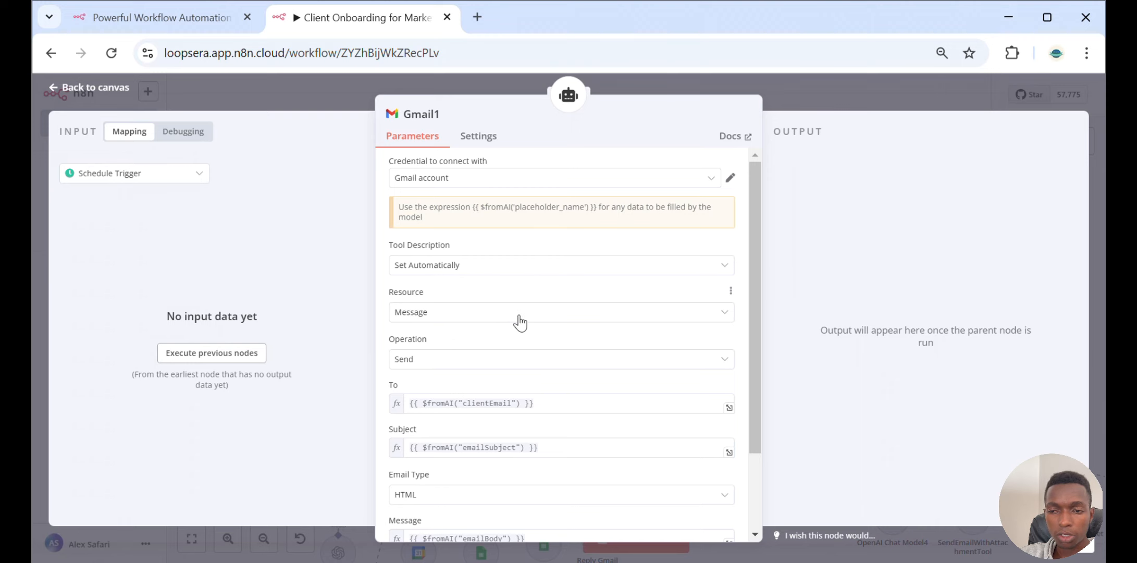
pyautogui.scroll(-2, 519, 323)
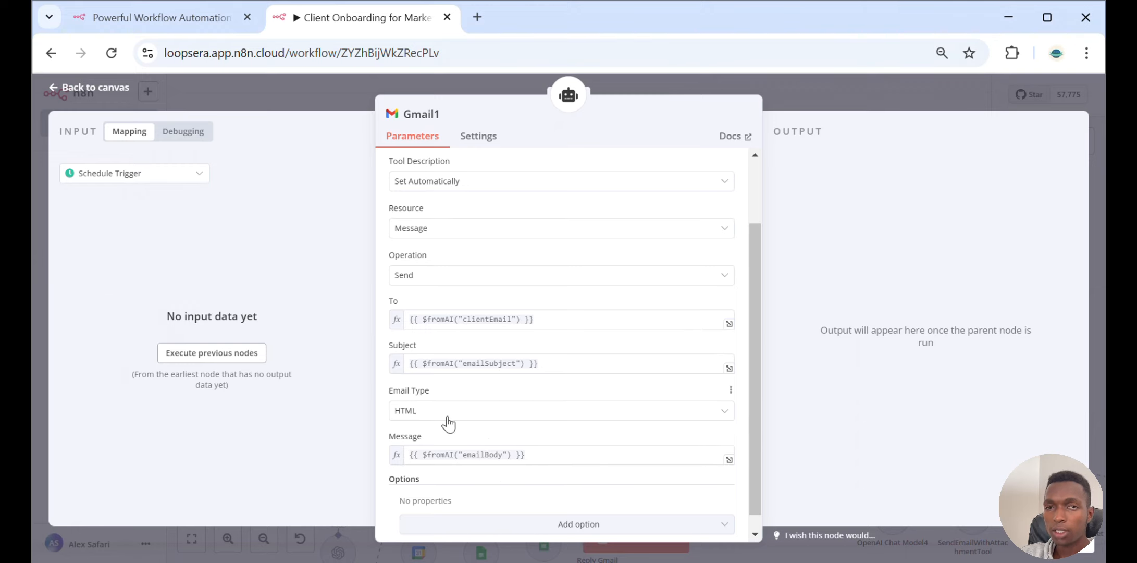
pyautogui.click(886, 102)
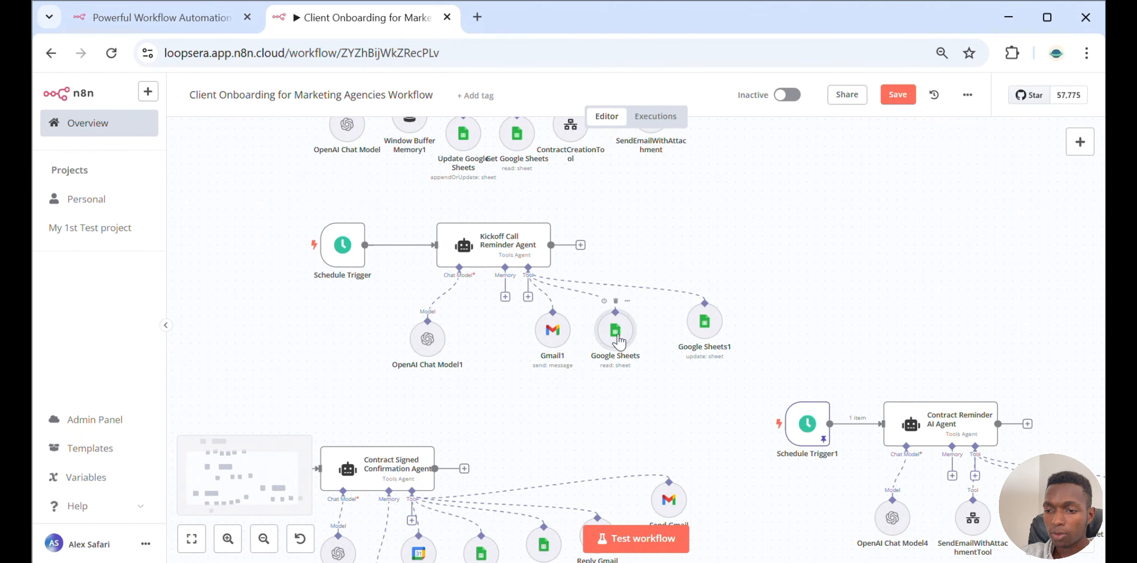
# Open the agent's Google Sheets read tool and review its Get Row(s) settings on Marketing_Agency_CRM Sheet 1
pyautogui.doubleClick(618, 339)
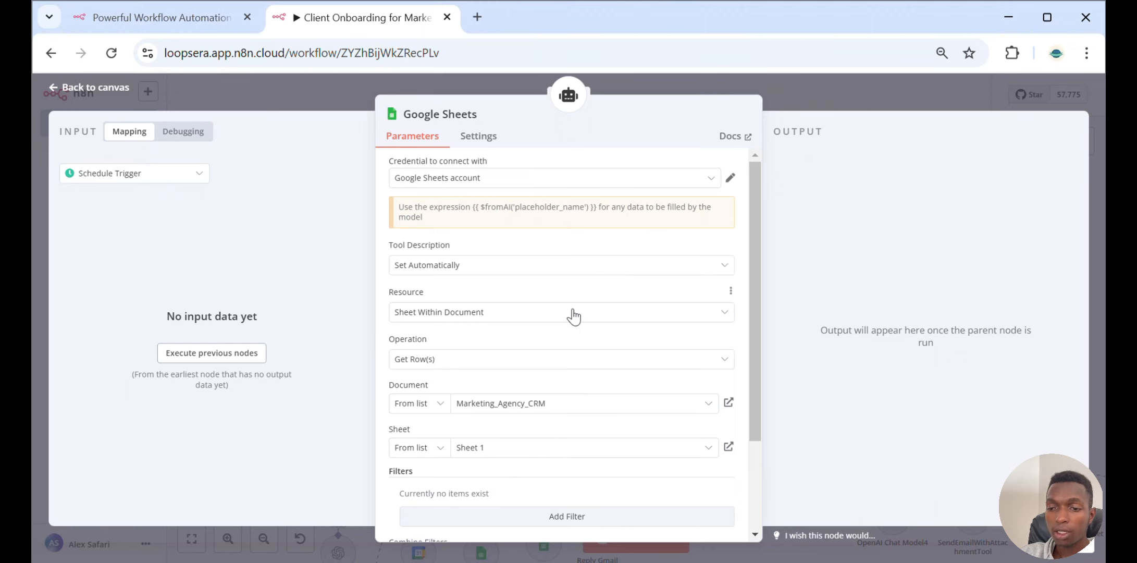
pyautogui.scroll(-2, 573, 315)
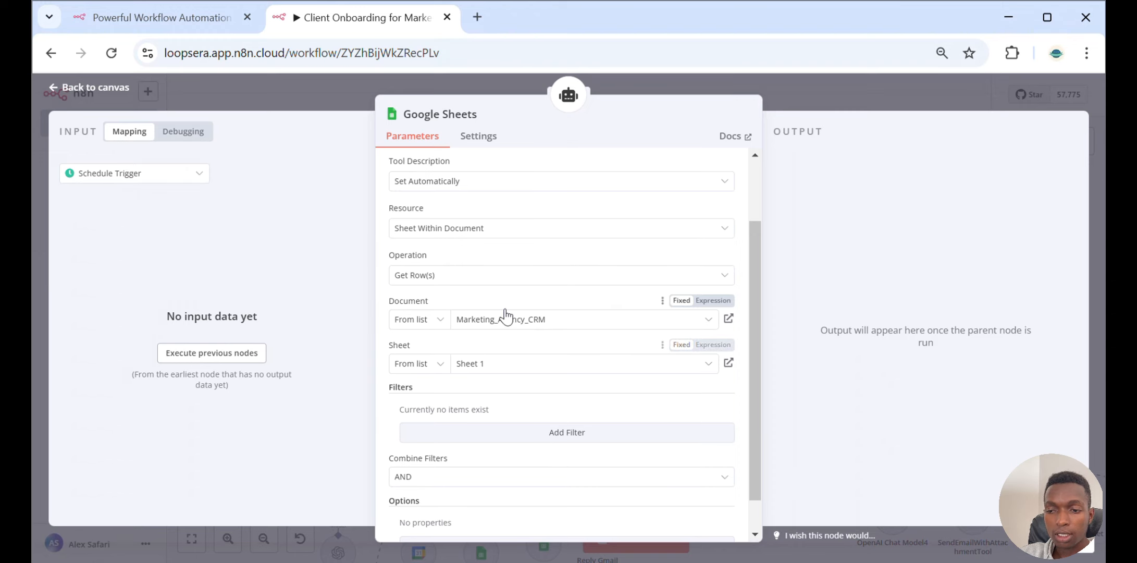
pyautogui.scroll(-2, 515, 346)
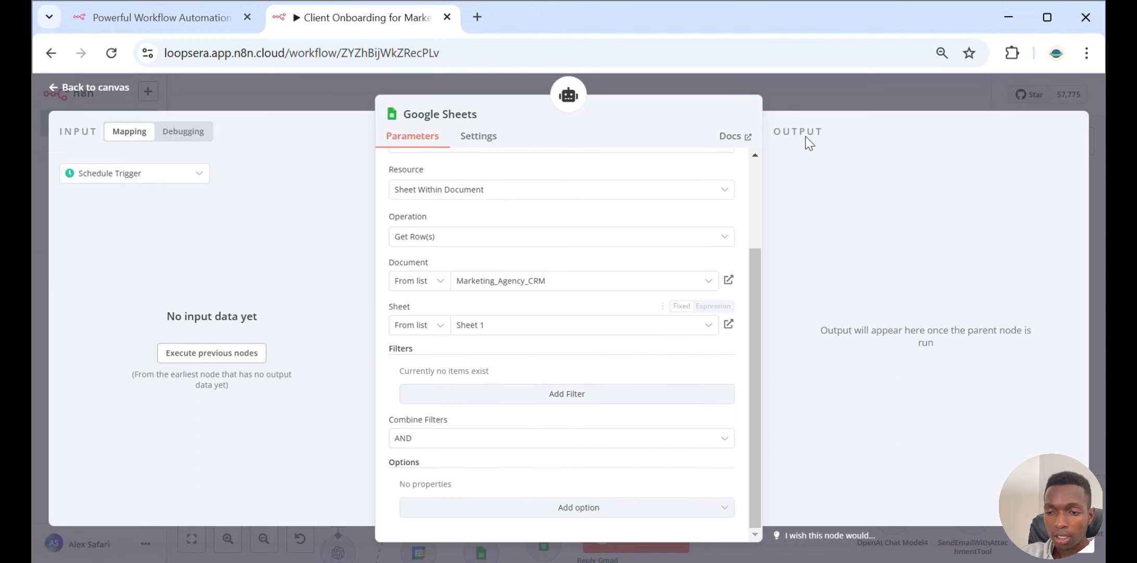
pyautogui.click(816, 99)
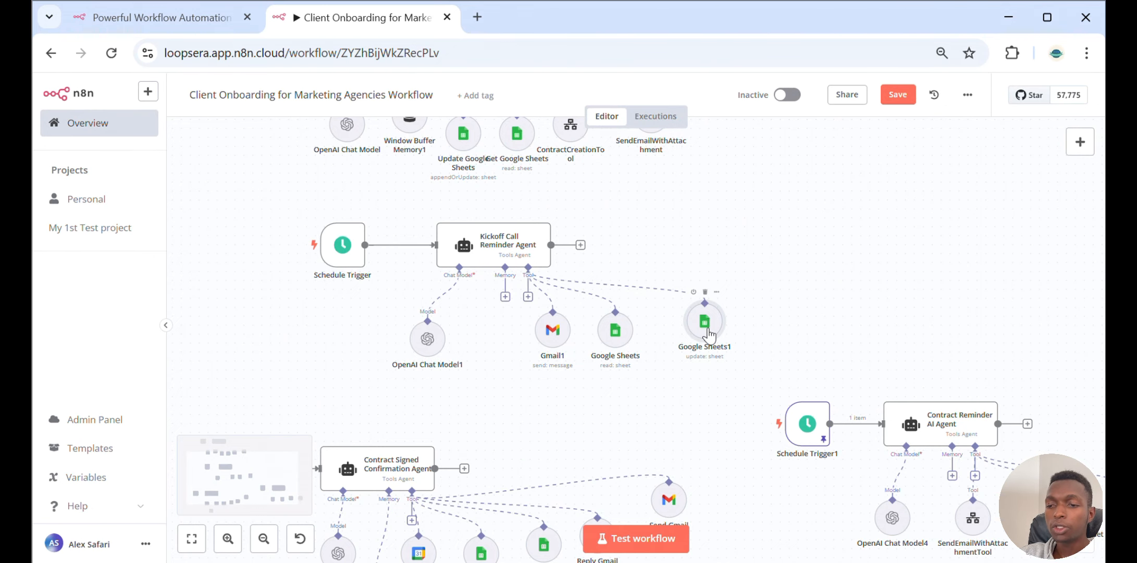
# Open the Google Sheets1 tool and review its Update Row mapping matched on Email Address, including Kickoff Call Reminder Status
pyautogui.doubleClick(708, 330)
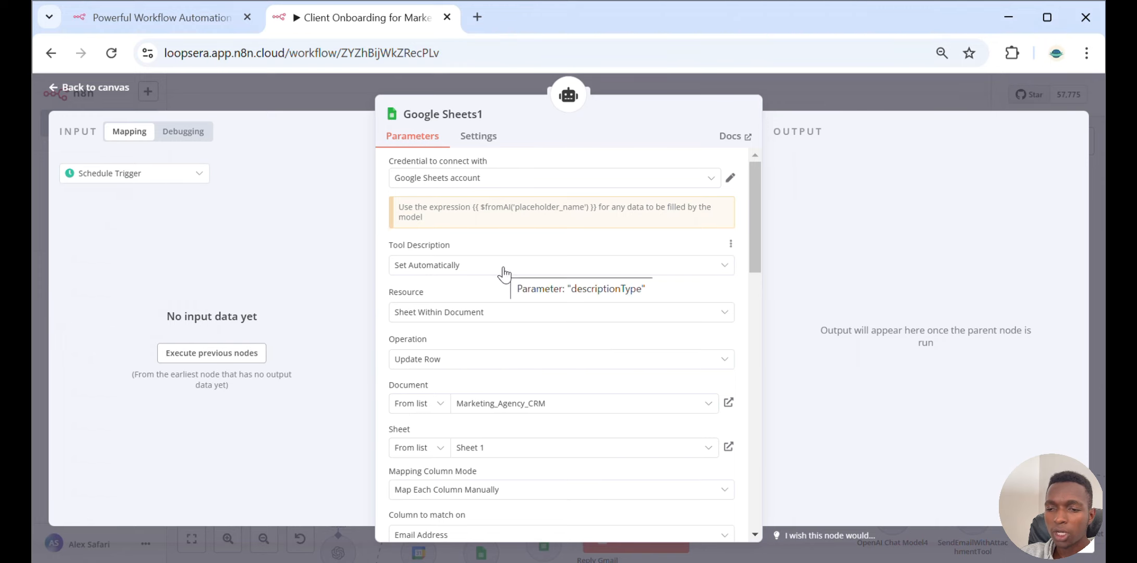
pyautogui.scroll(-2, 505, 272)
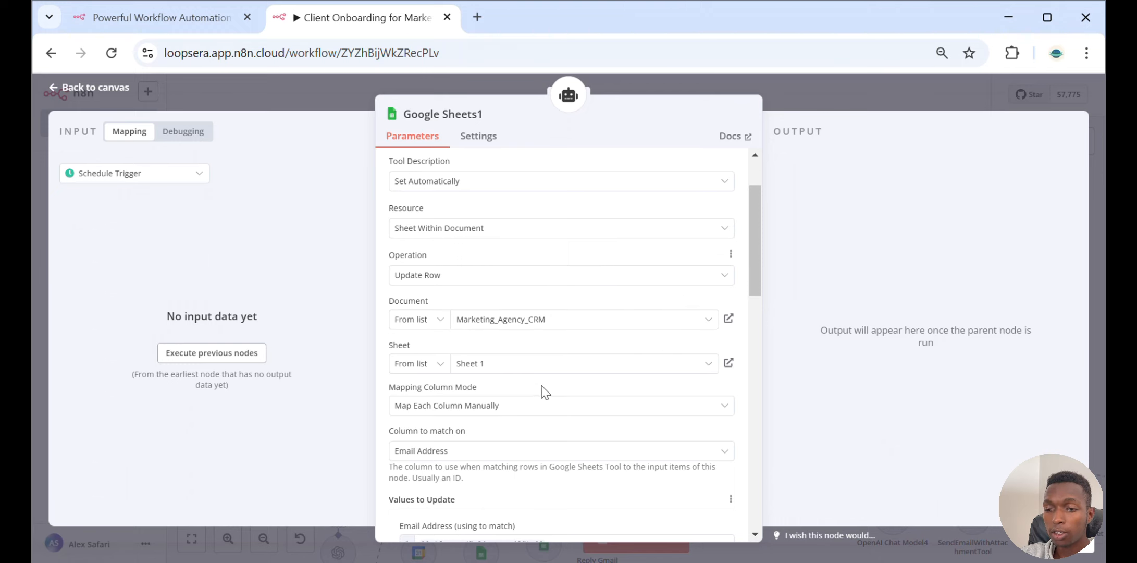
pyautogui.scroll(-3, 541, 391)
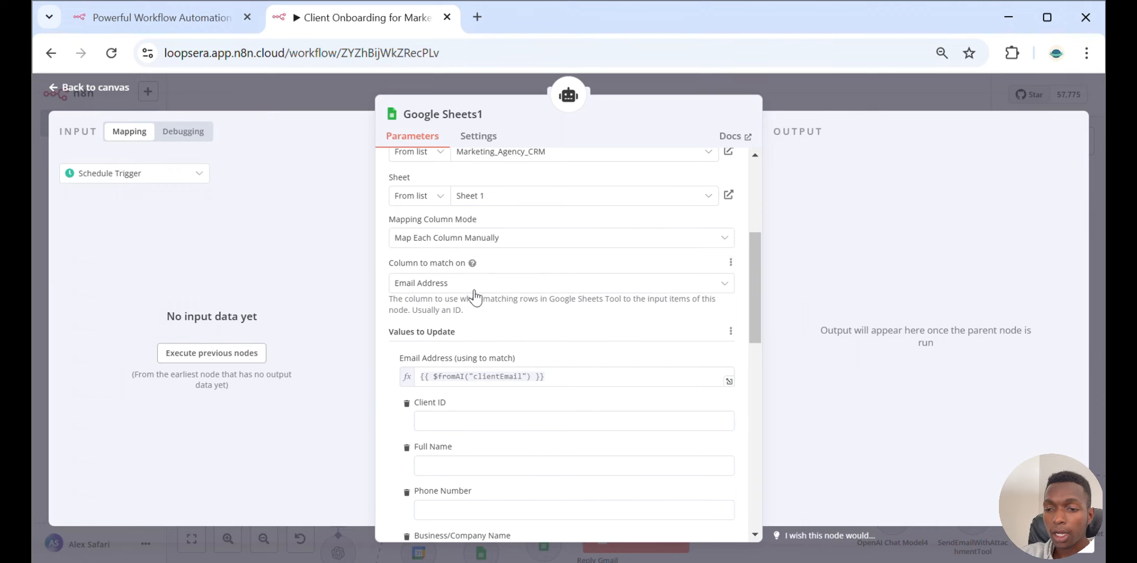
pyautogui.scroll(-2, 474, 295)
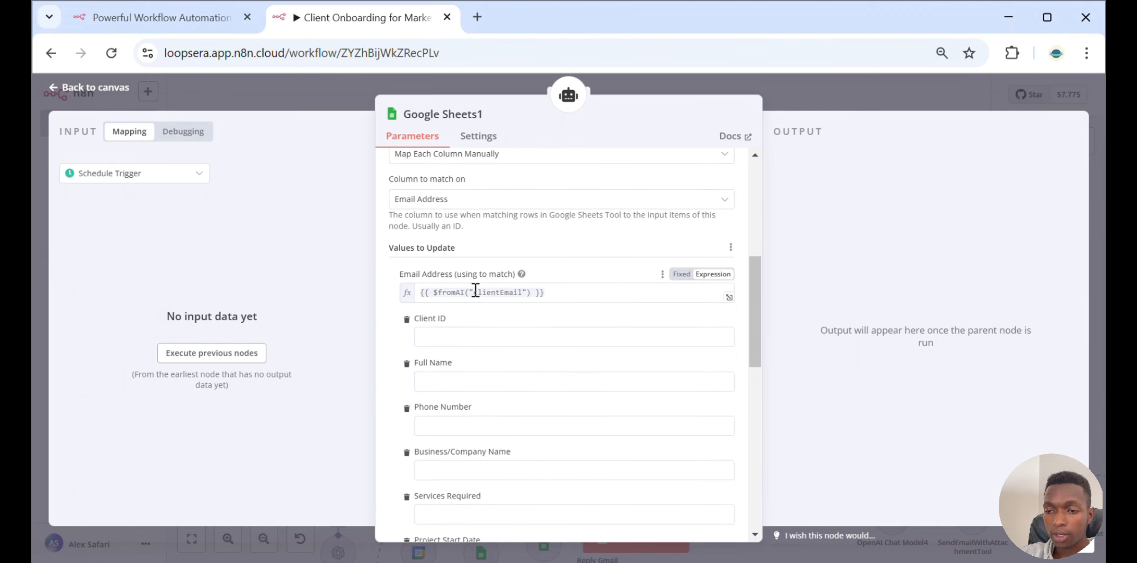
pyautogui.scroll(-12, 475, 290)
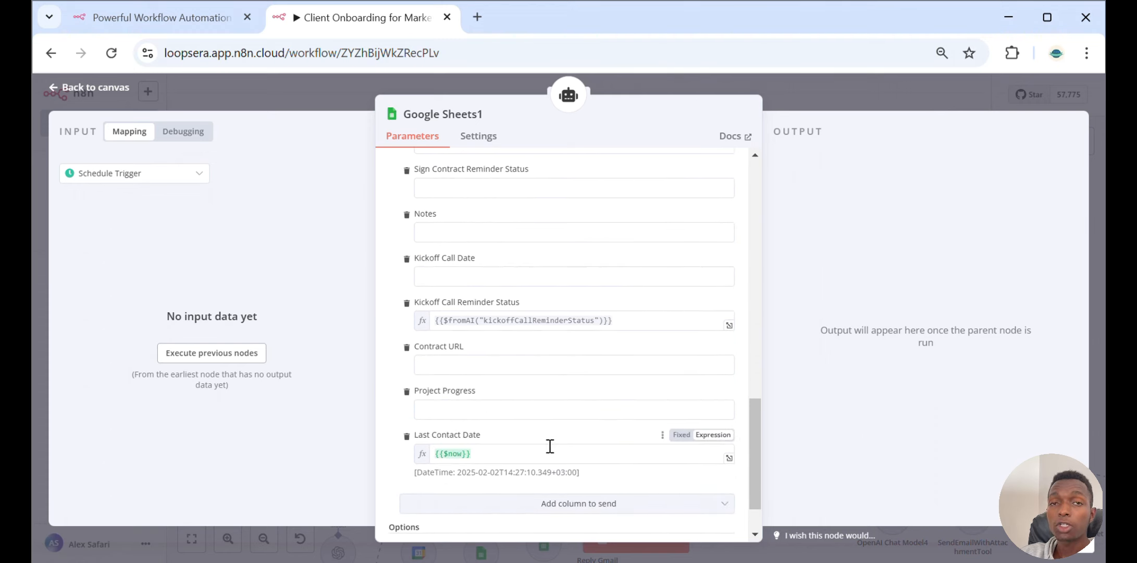
pyautogui.click(799, 84)
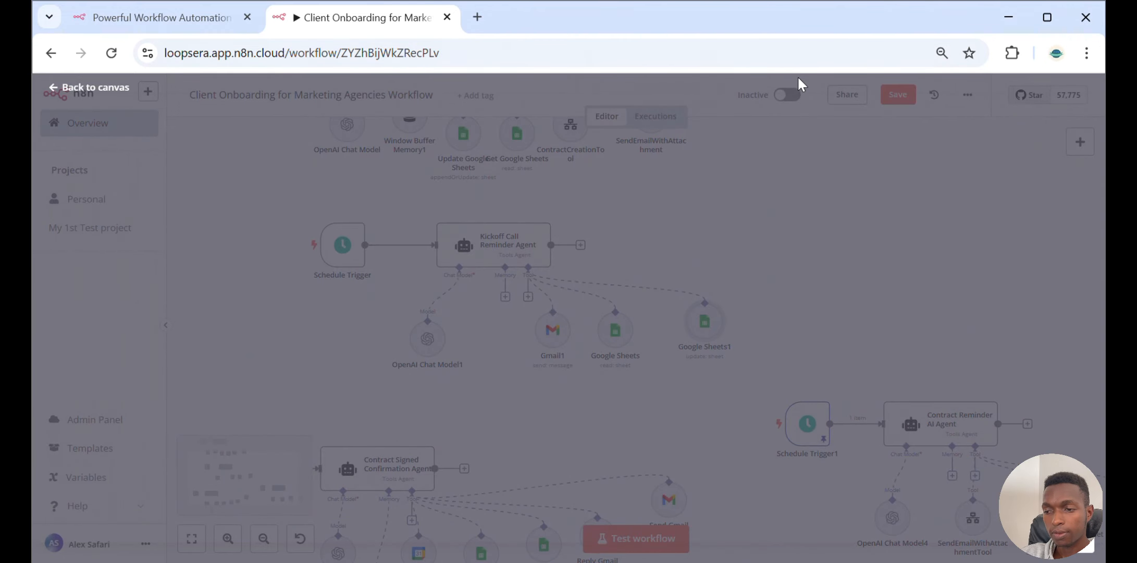